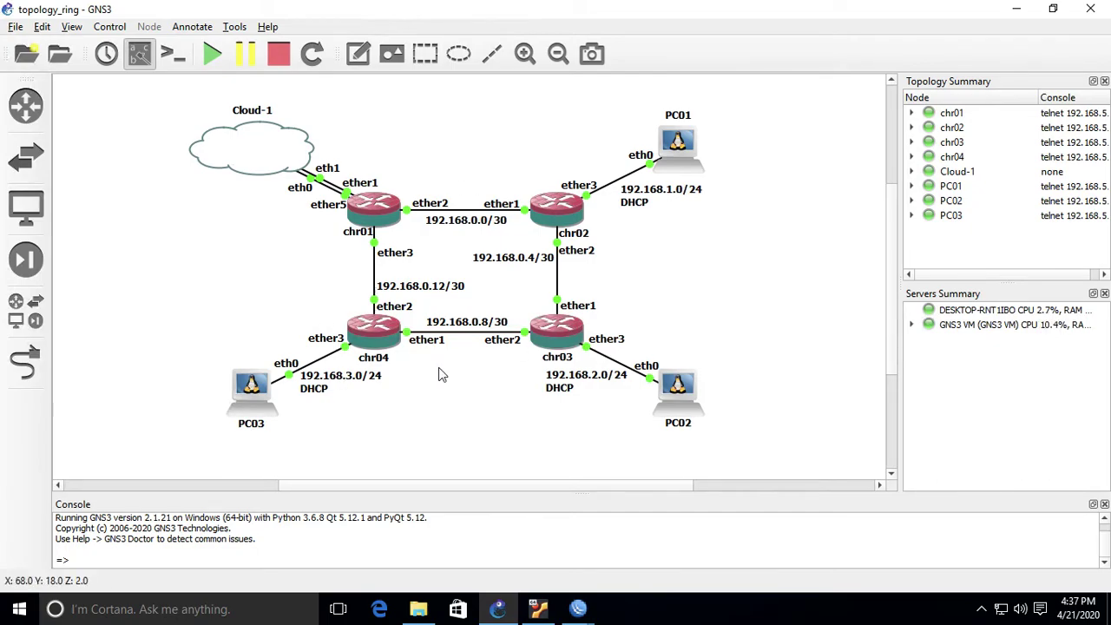
Switch to PowerPoint to read the ECMP (Equal Cost Multi-Path) slide, and return to the GNS3 topology
{"action": "key", "text": "ctrl+Left"}
{"action": "left_click", "coordinate": [100, 333]}
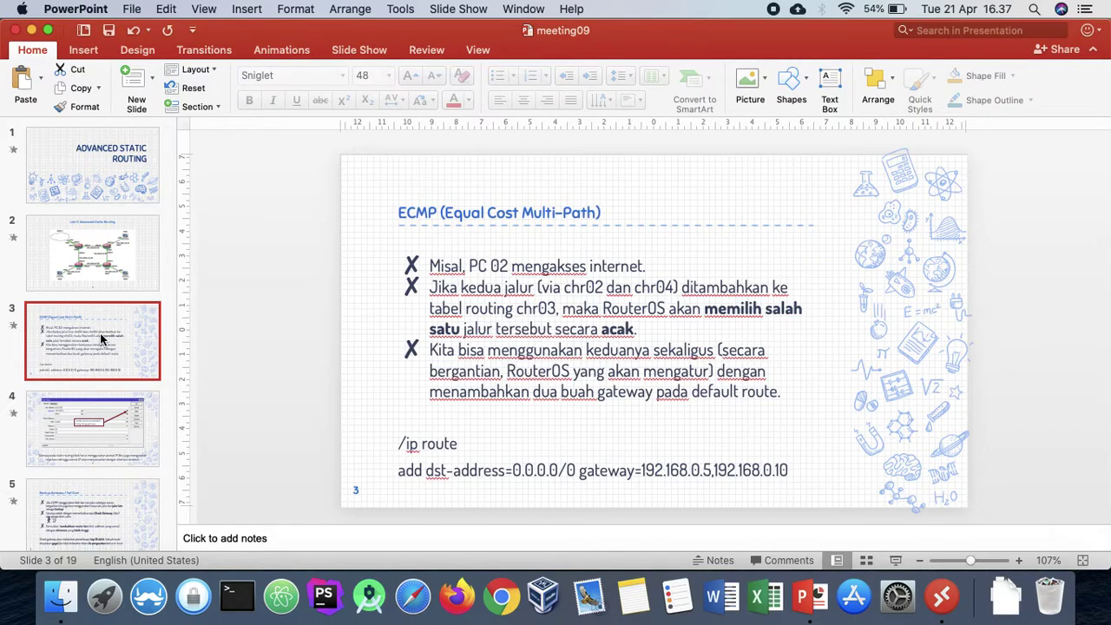
{"action": "key", "text": "ctrl+Right"}
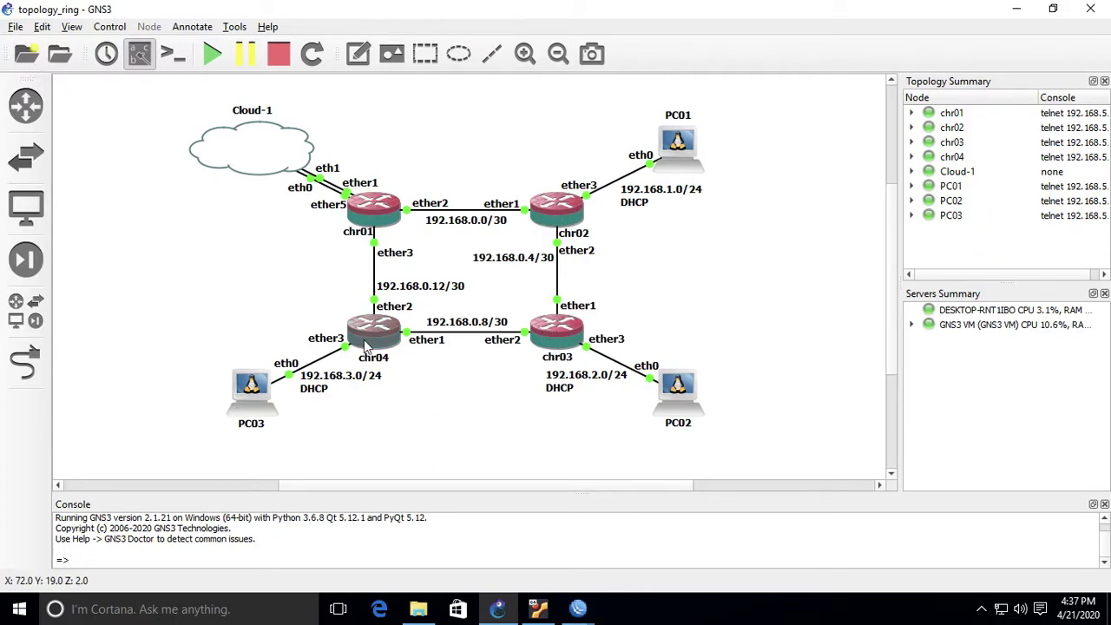
Switch to chr03's WinBox session and open its IP route list
{"action": "mouse_move", "coordinate": [365, 344]}
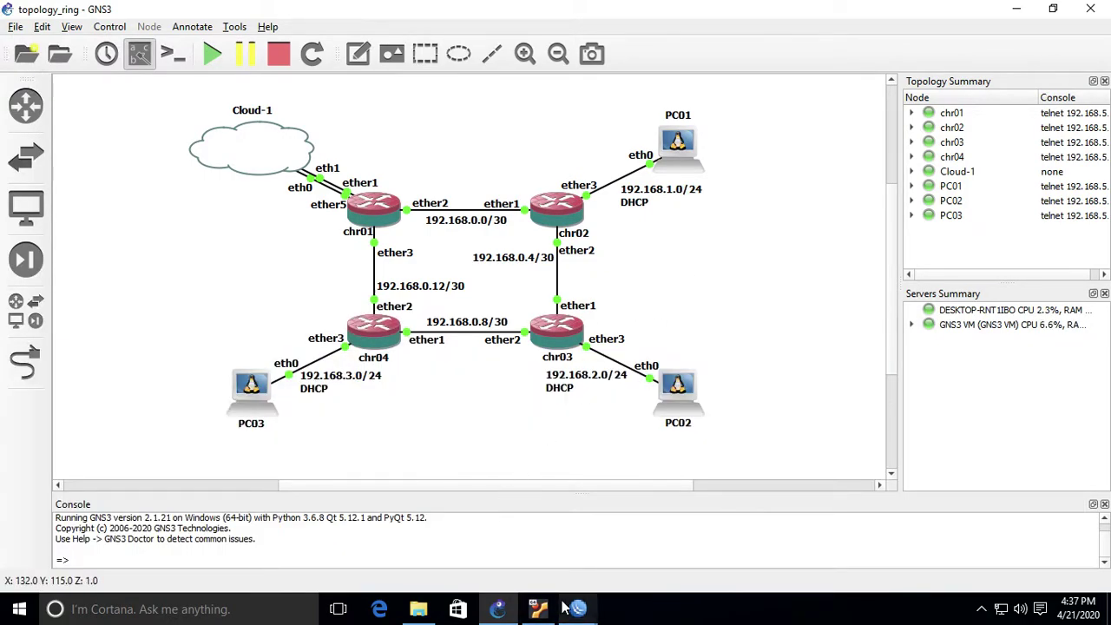
{"action": "mouse_move", "coordinate": [578, 611]}
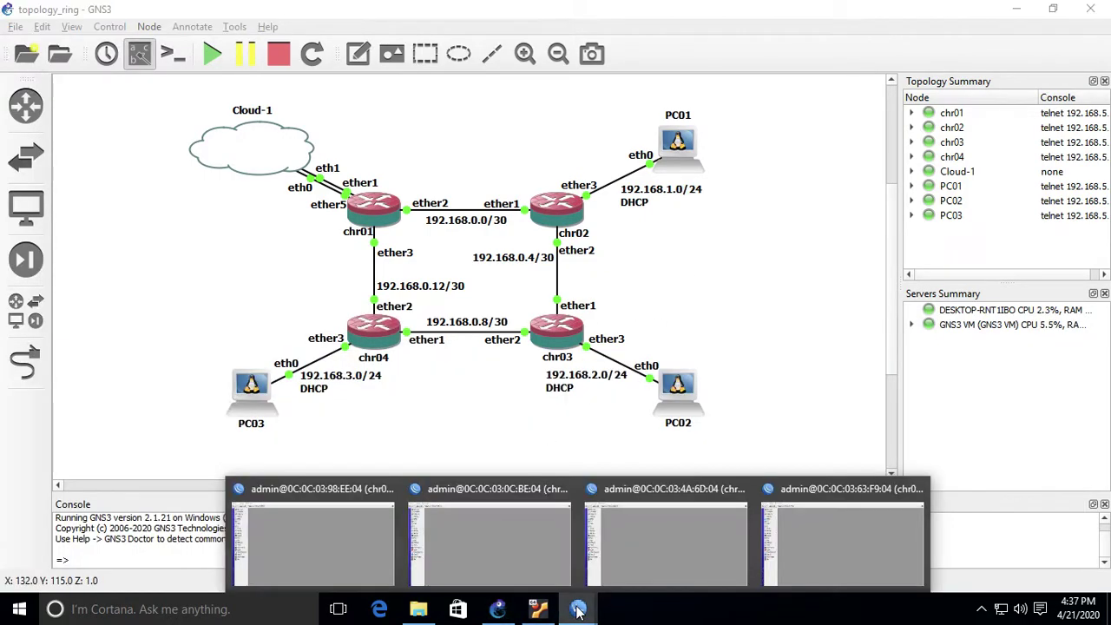
{"action": "left_click", "coordinate": [640, 556]}
{"action": "left_click", "coordinate": [91, 183]}
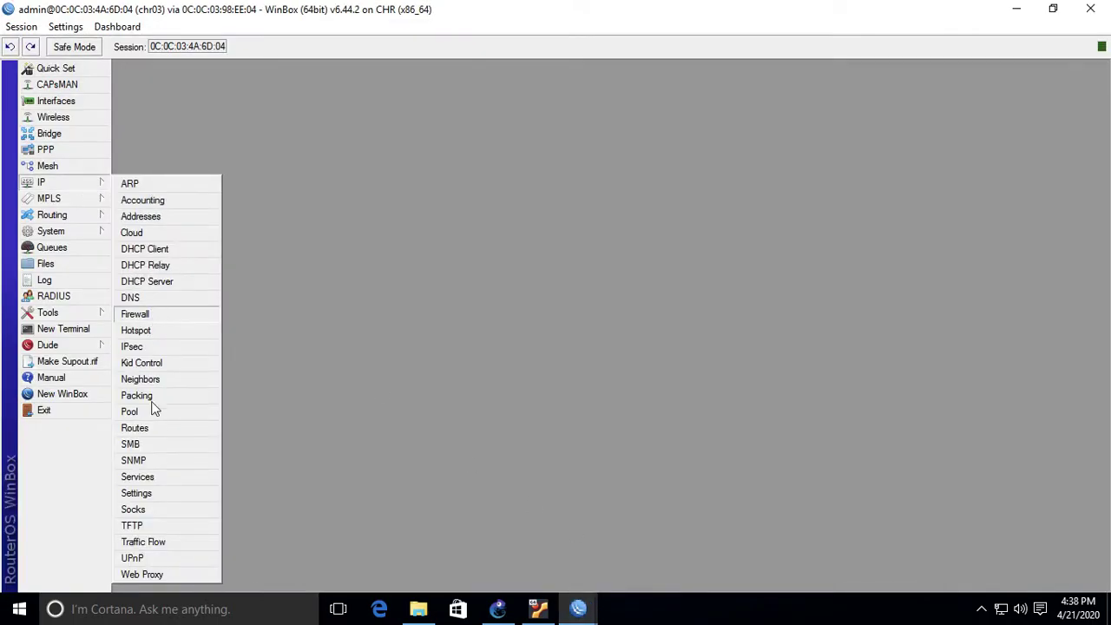
{"action": "left_click", "coordinate": [156, 430]}
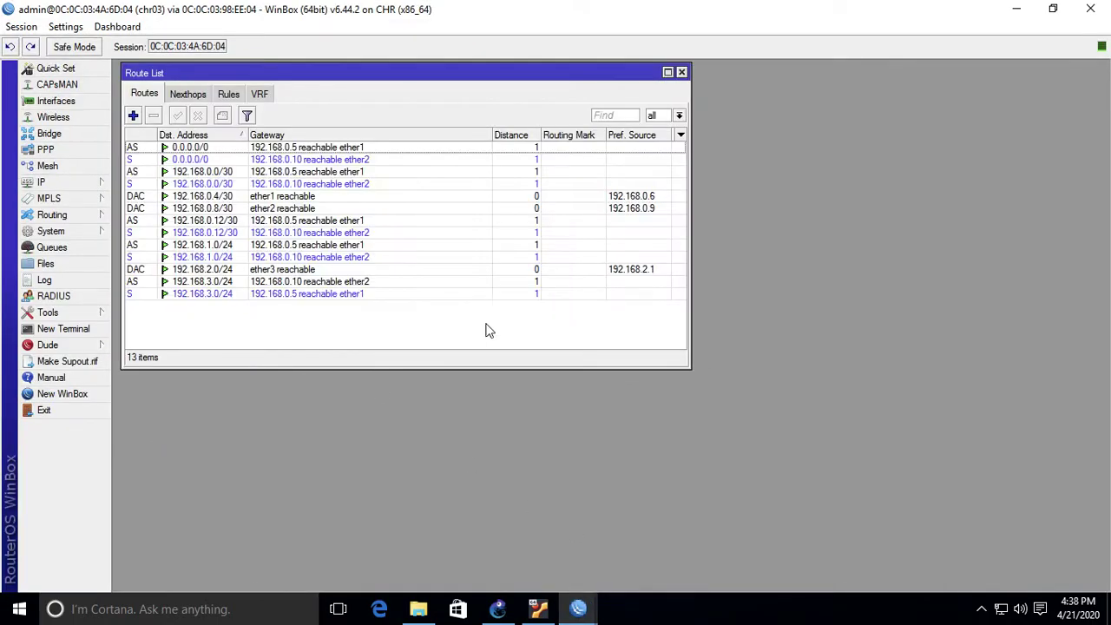
Compare the duplicate routes for 0.0.0.0/0 and 192.168.0.0/30 in chr03's route list, checking their flags and gateways
{"action": "left_click", "coordinate": [323, 149]}
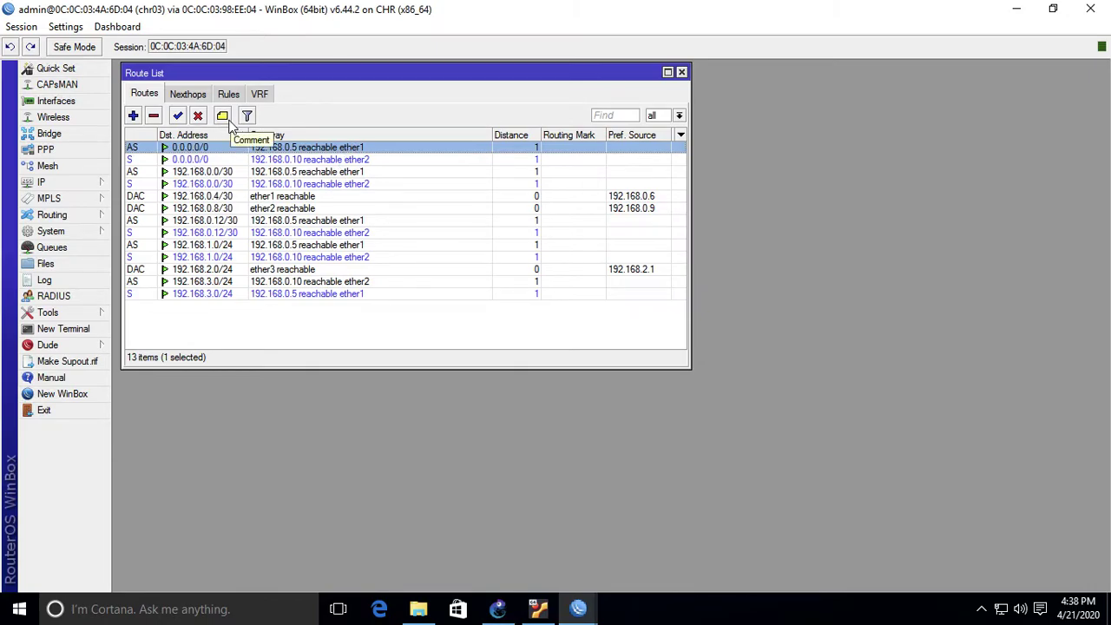
{"action": "left_click", "coordinate": [301, 161]}
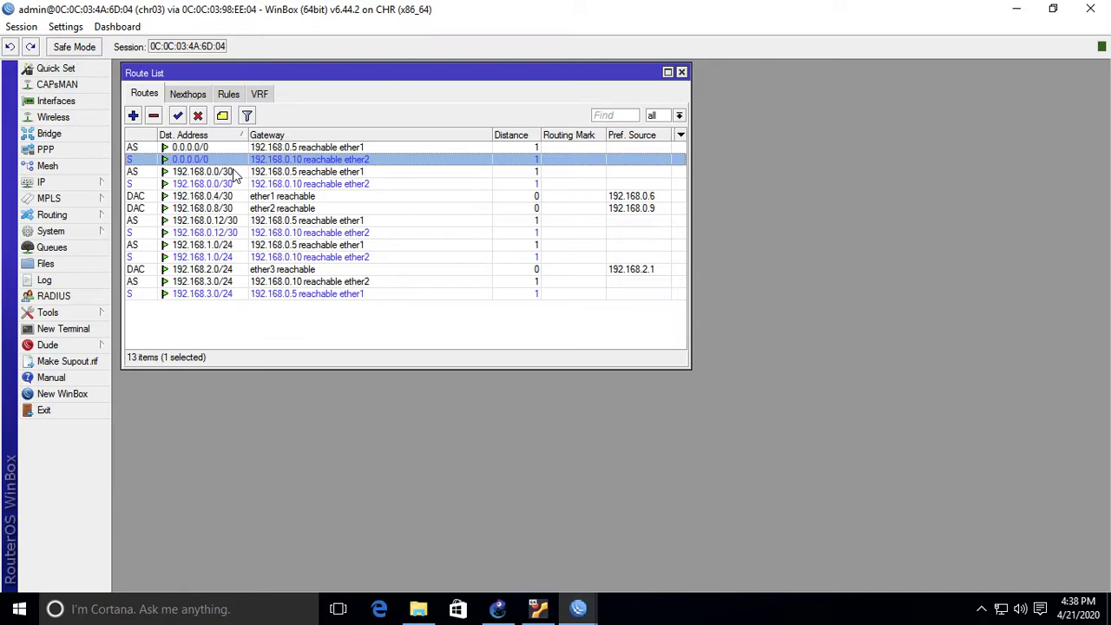
{"action": "mouse_move", "coordinate": [232, 170]}
{"action": "left_click", "coordinate": [226, 174]}
{"action": "key", "text": "Up"}
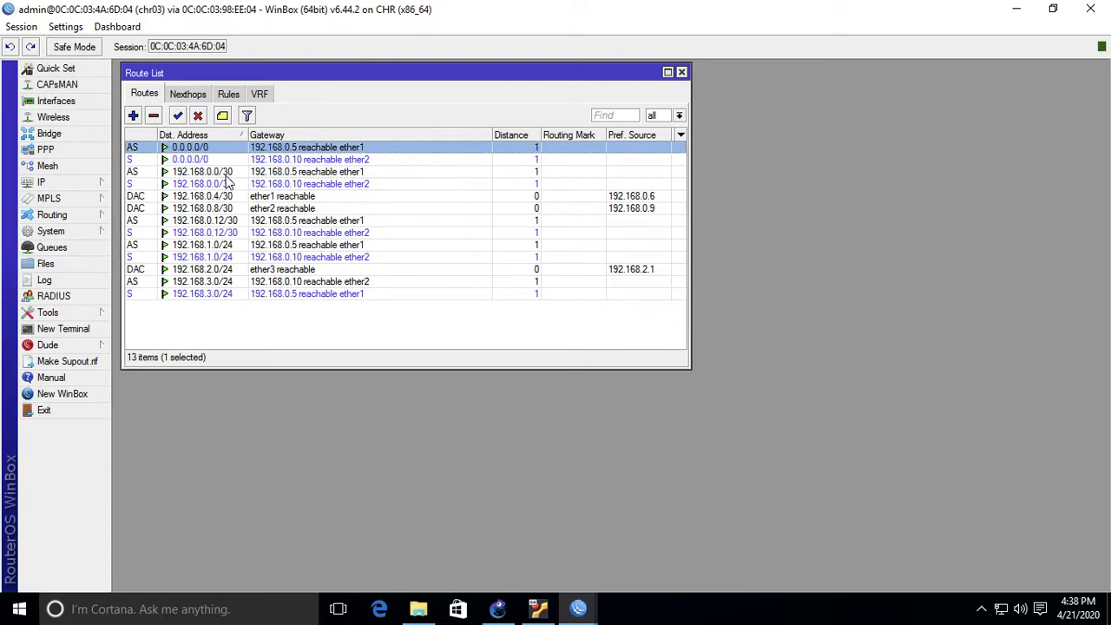
{"action": "left_click", "coordinate": [222, 175]}
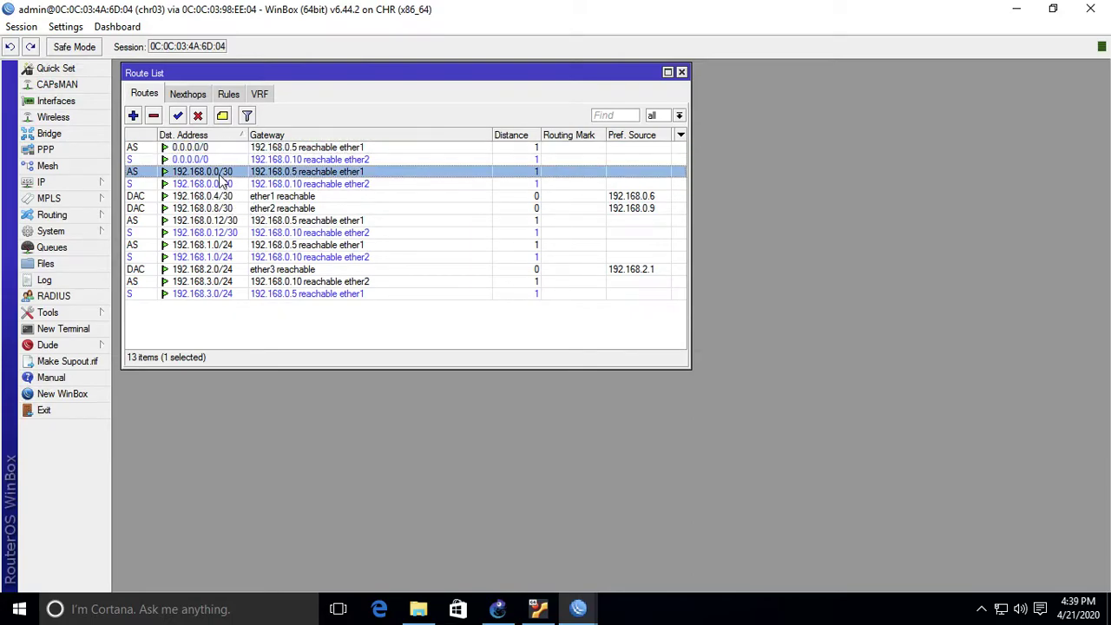
{"action": "key", "text": "Down"}
{"action": "key", "text": "Up"}
{"action": "key", "text": "Down"}
{"action": "key", "text": "Up"}
{"action": "key", "text": "Down"}
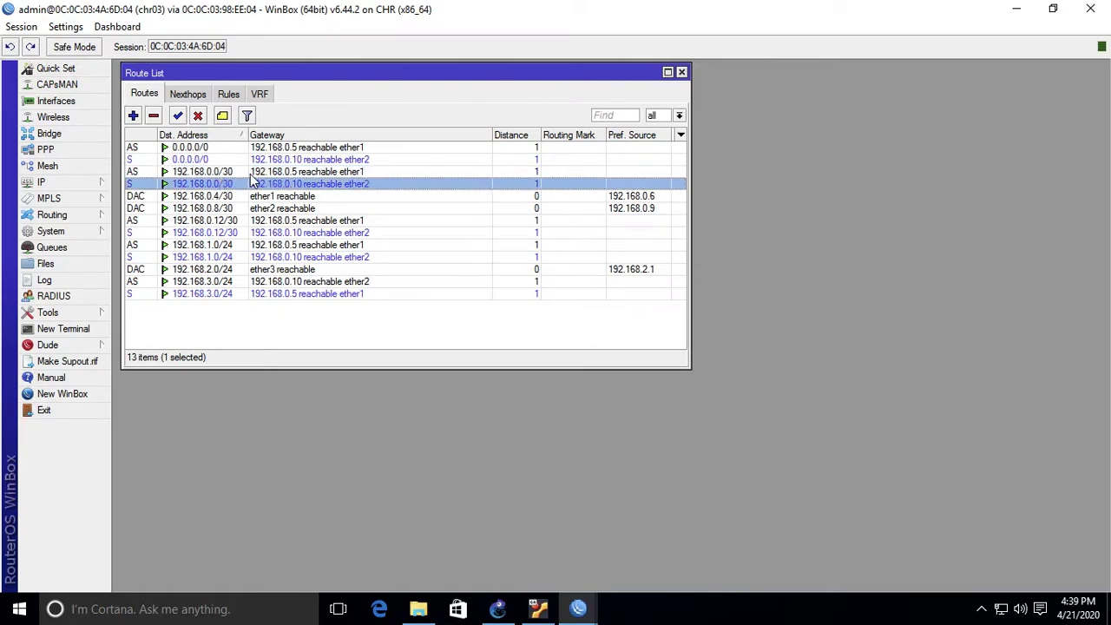
{"action": "key", "text": "Up"}
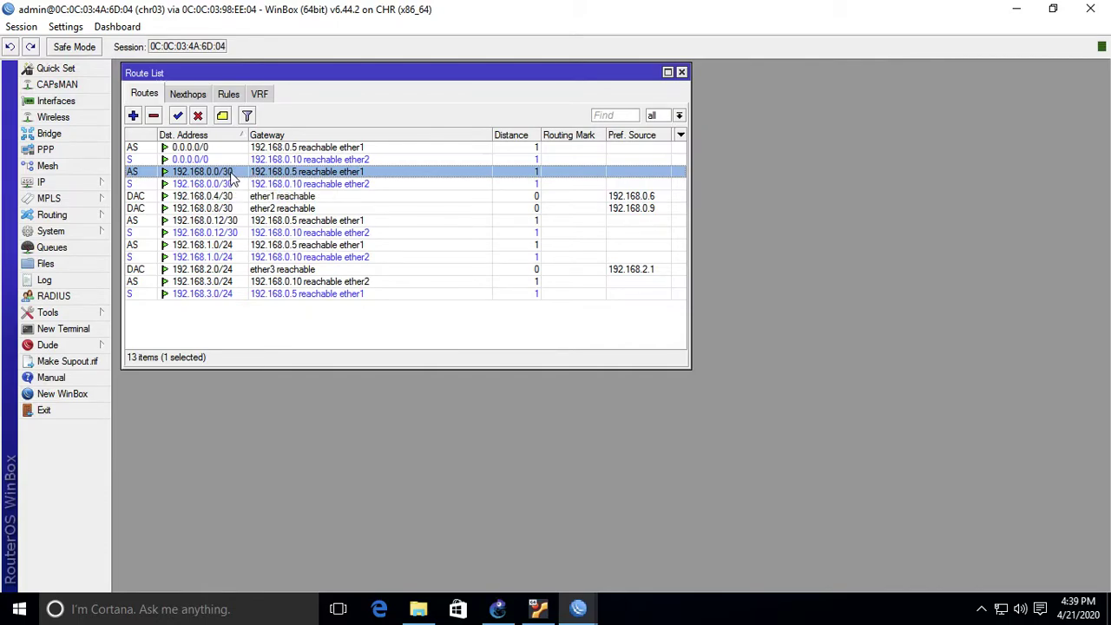
{"action": "mouse_move", "coordinate": [232, 177]}
Compare the distances of the two 0.0.0.0/0 routes and inspect the settings of the one through 192.168.0.10
{"action": "left_click", "coordinate": [221, 149]}
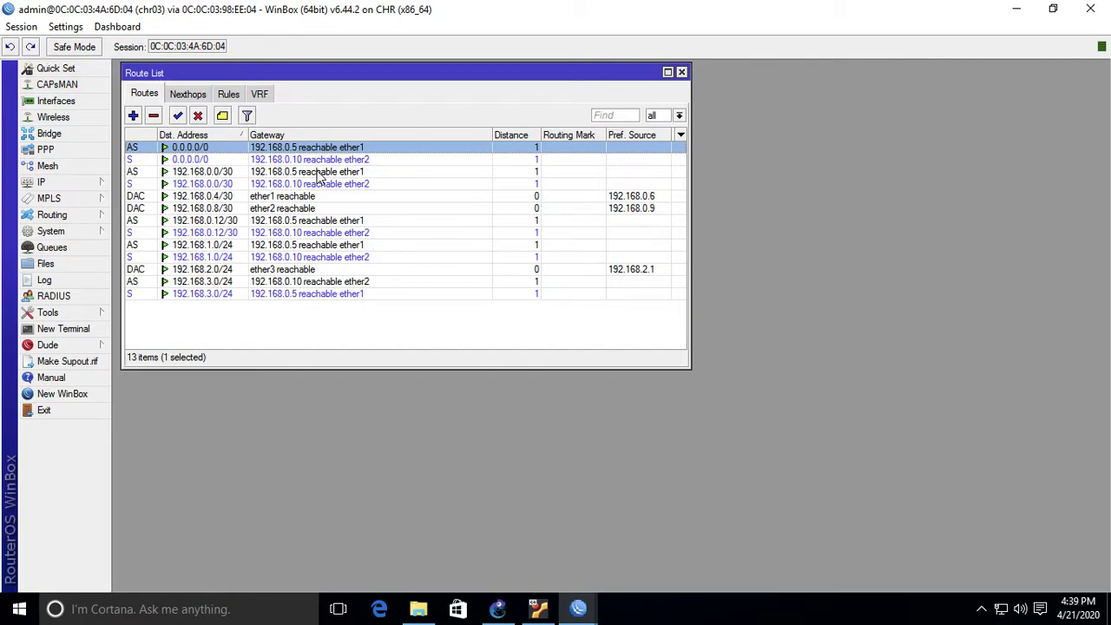
{"action": "left_click", "coordinate": [292, 161]}
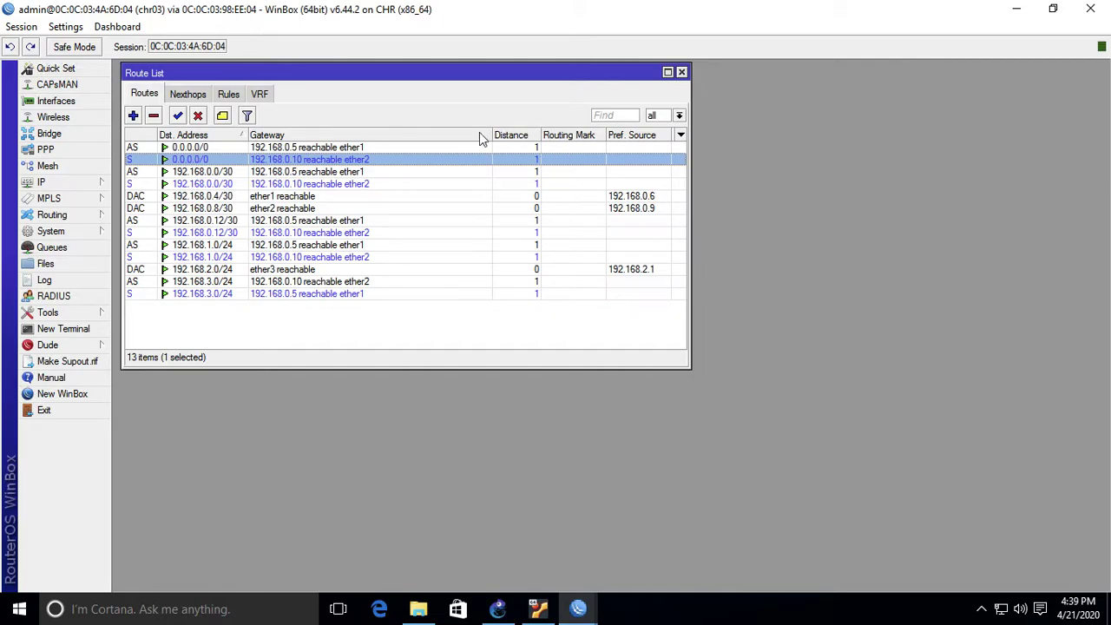
{"action": "left_click", "coordinate": [404, 147]}
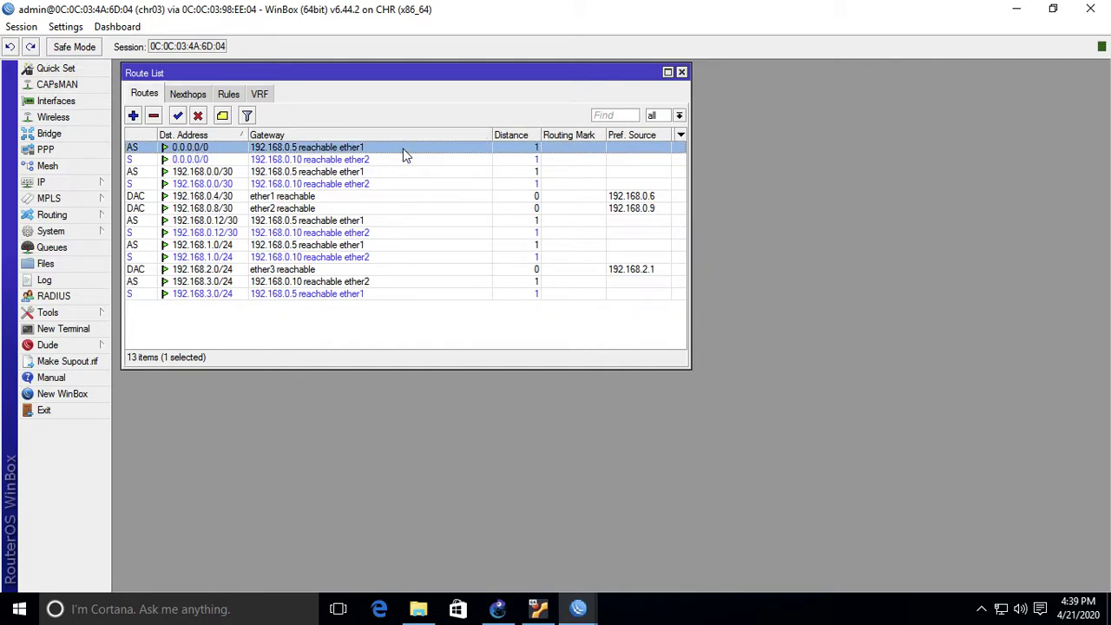
{"action": "key", "text": "Down"}
{"action": "key", "text": "Up"}
{"action": "left_click", "coordinate": [562, 160]}
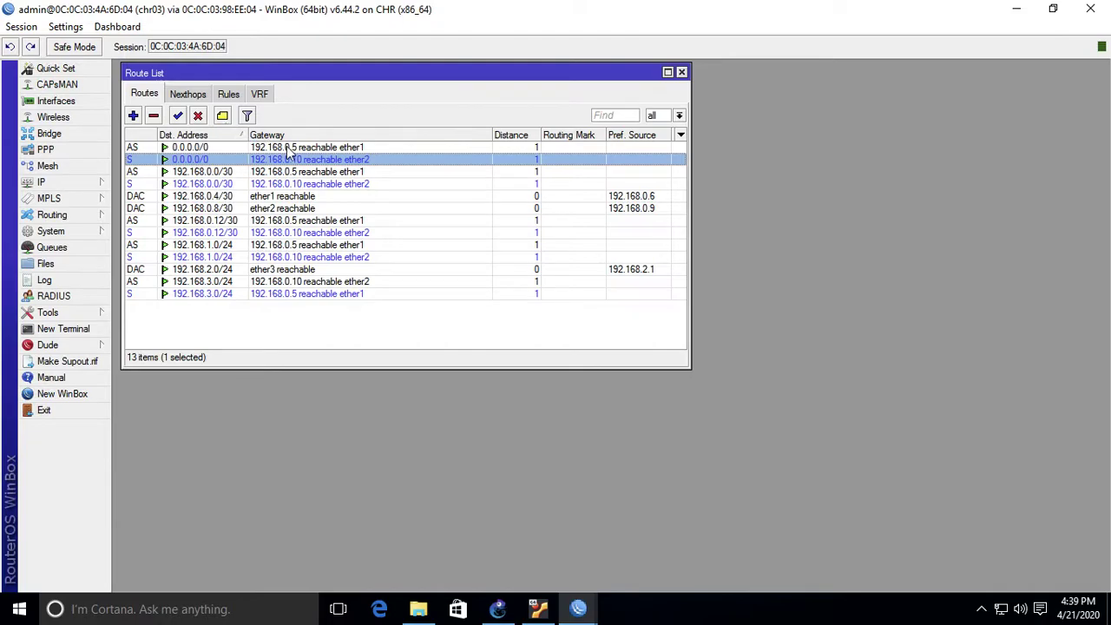
{"action": "double_click", "coordinate": [288, 160]}
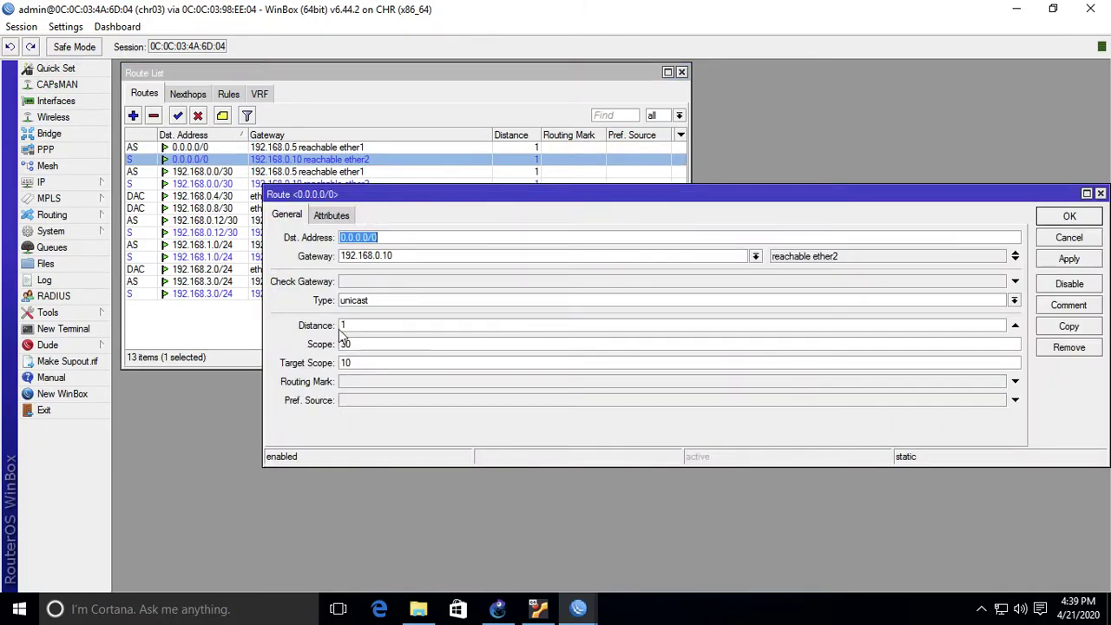
{"action": "left_click", "coordinate": [1069, 237]}
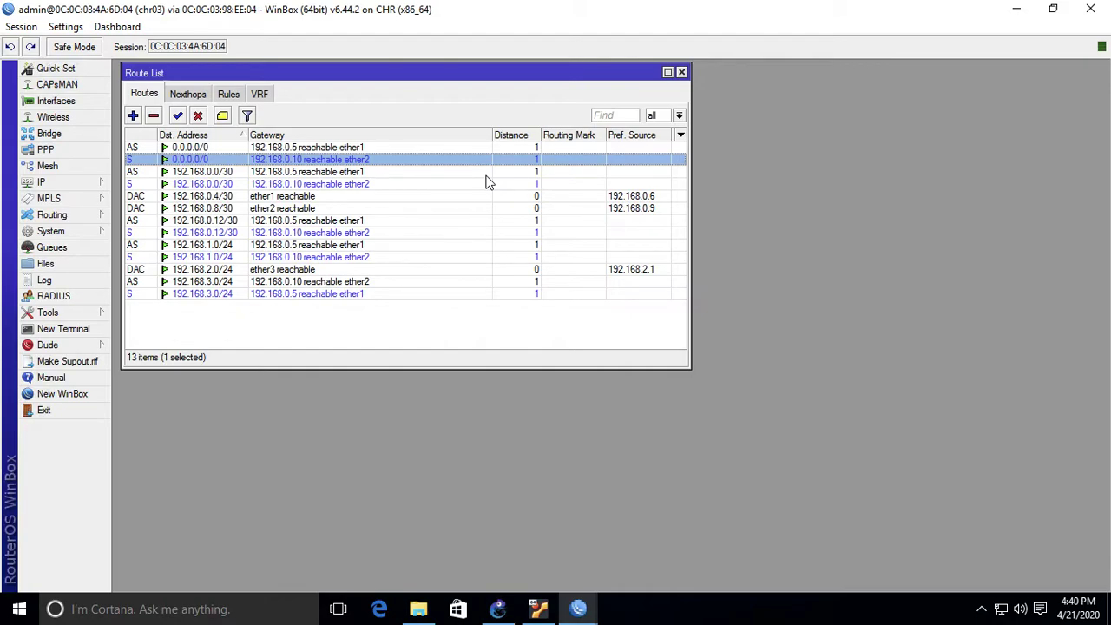
Review the ECMP slide in PowerPoint and the ring topology in GNS3, returning to chr03's route list in WinBox
{"action": "key", "text": "ctrl+Left"}
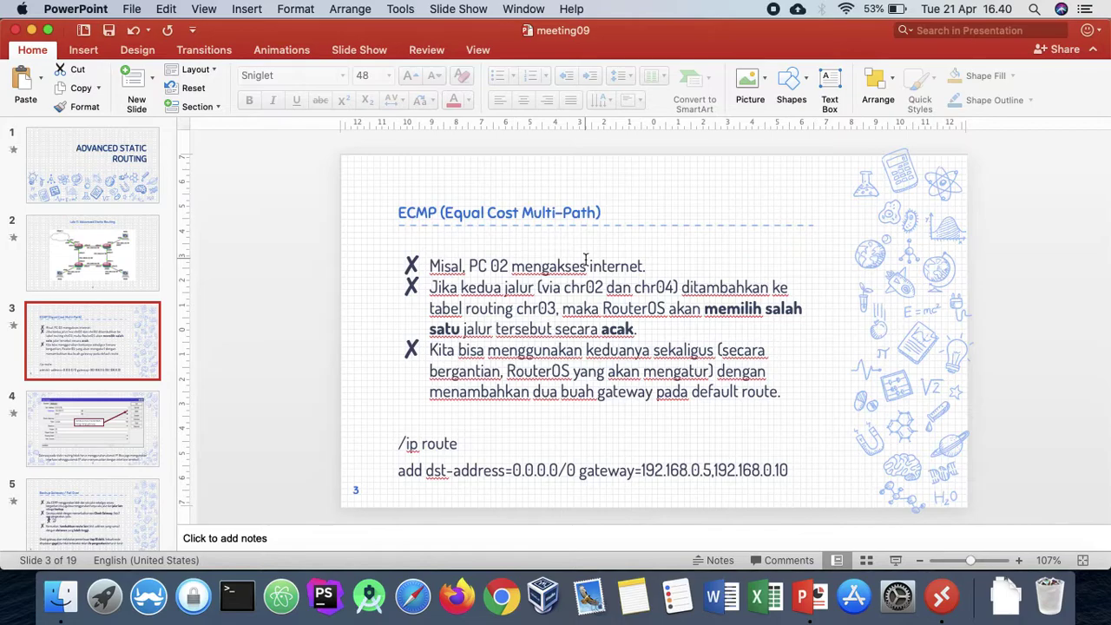
{"action": "key", "text": "ctrl+Right"}
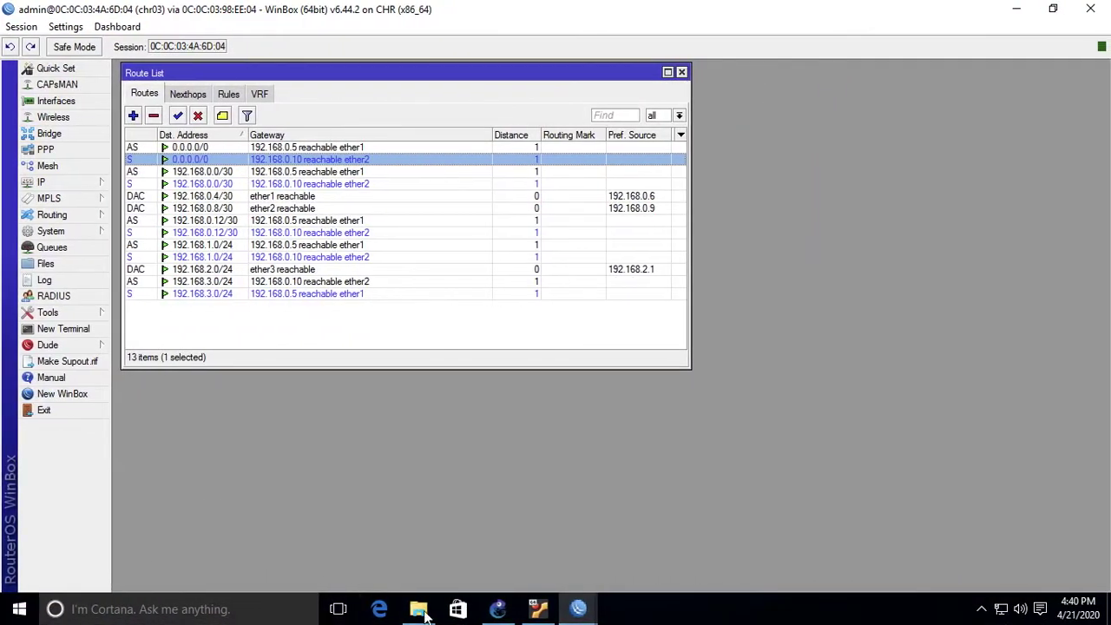
{"action": "left_click", "coordinate": [497, 609]}
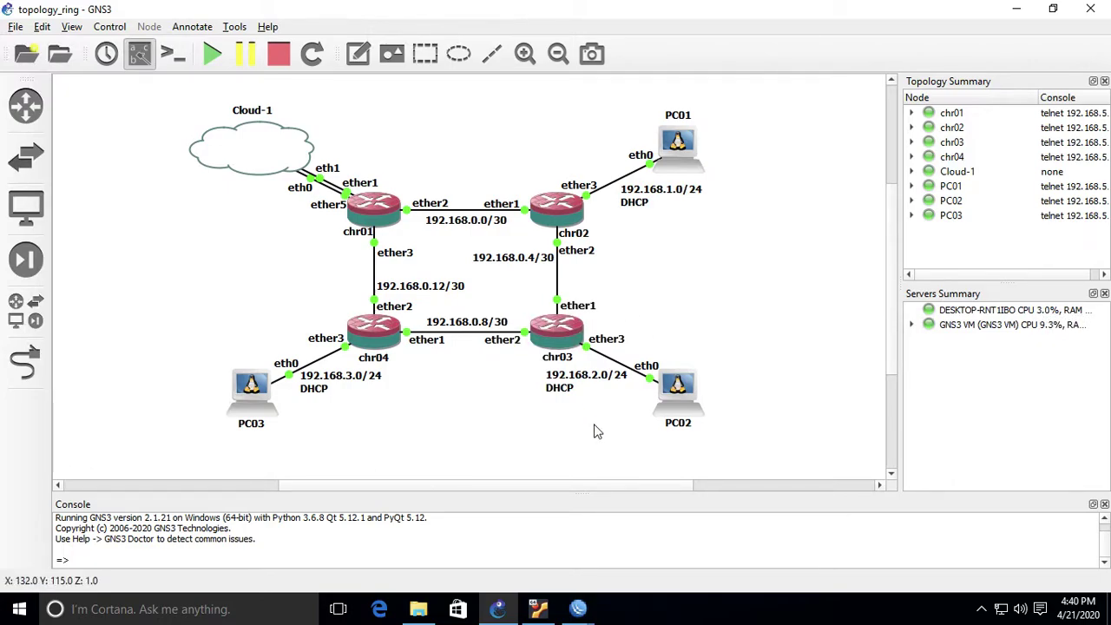
{"action": "mouse_move", "coordinate": [578, 609]}
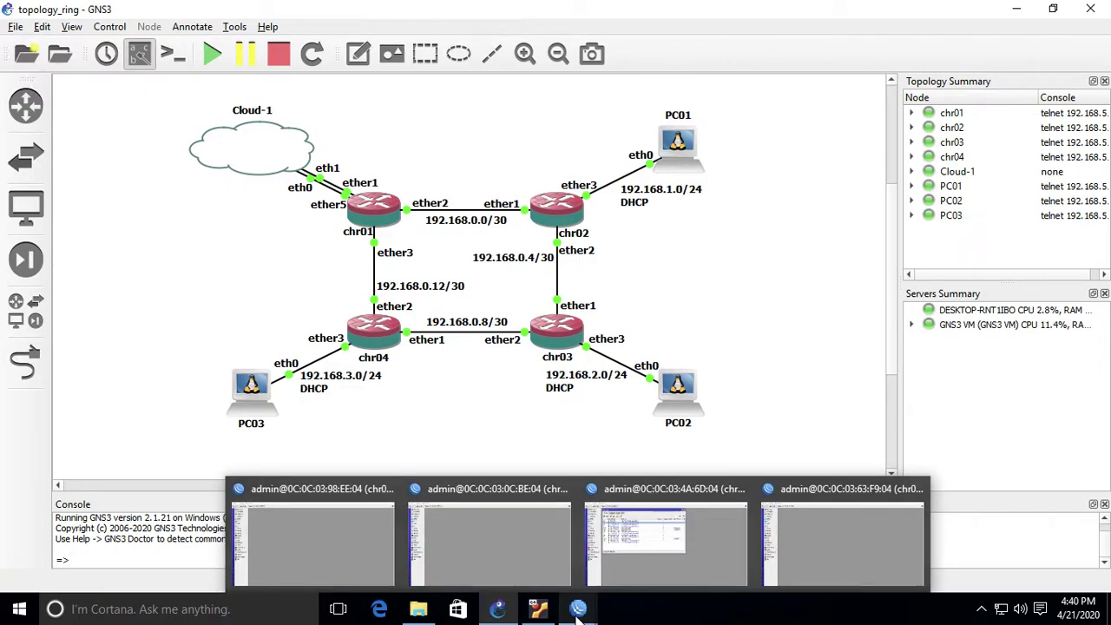
{"action": "left_click", "coordinate": [670, 545]}
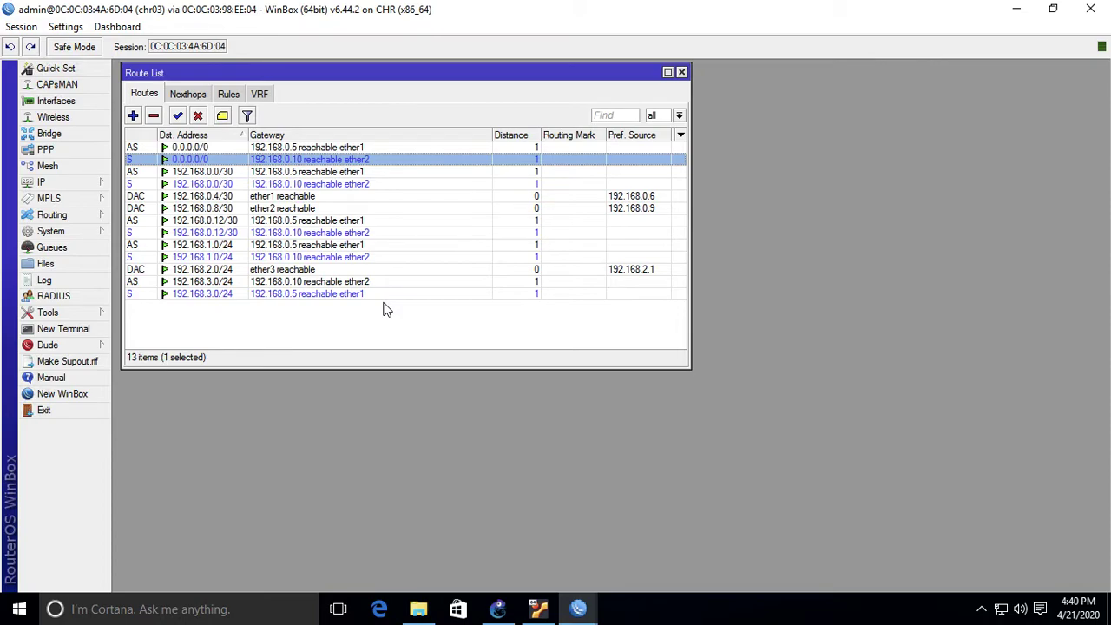
{"action": "key", "text": "super+Tab"}
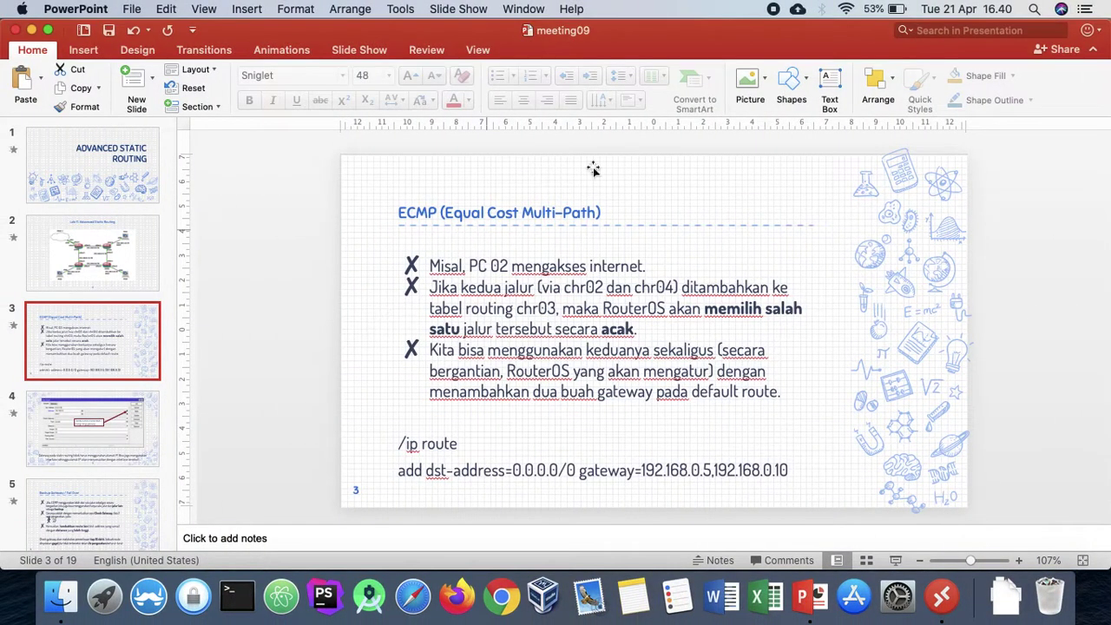
{"action": "key", "text": "super+Tab"}
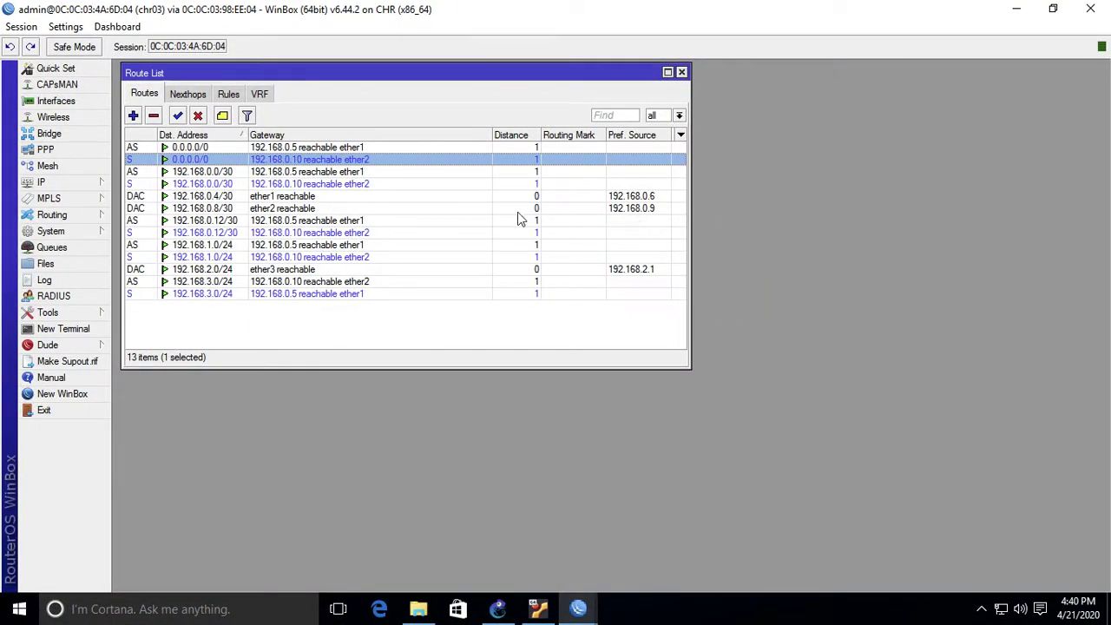
Add 192.168.0.10 as a second gateway to the 0.0.0.0/0 route that uses 192.168.0.5, and save the route
{"action": "double_click", "coordinate": [358, 149]}
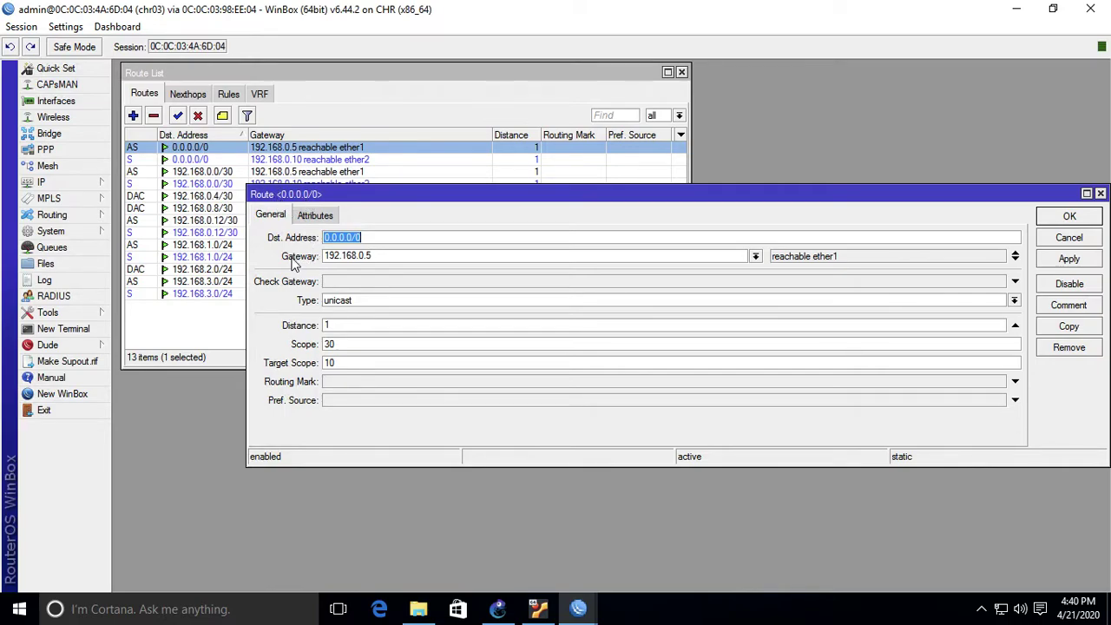
{"action": "left_click", "coordinate": [1015, 257]}
{"action": "type", "text": "192.168.0.10"}
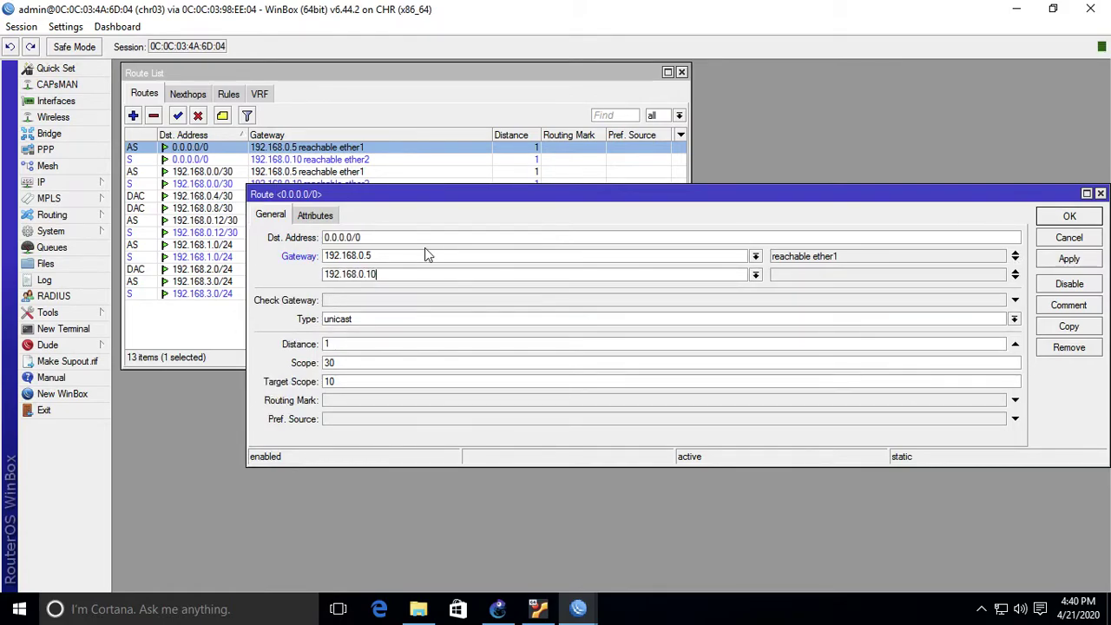
{"action": "left_click", "coordinate": [1069, 260]}
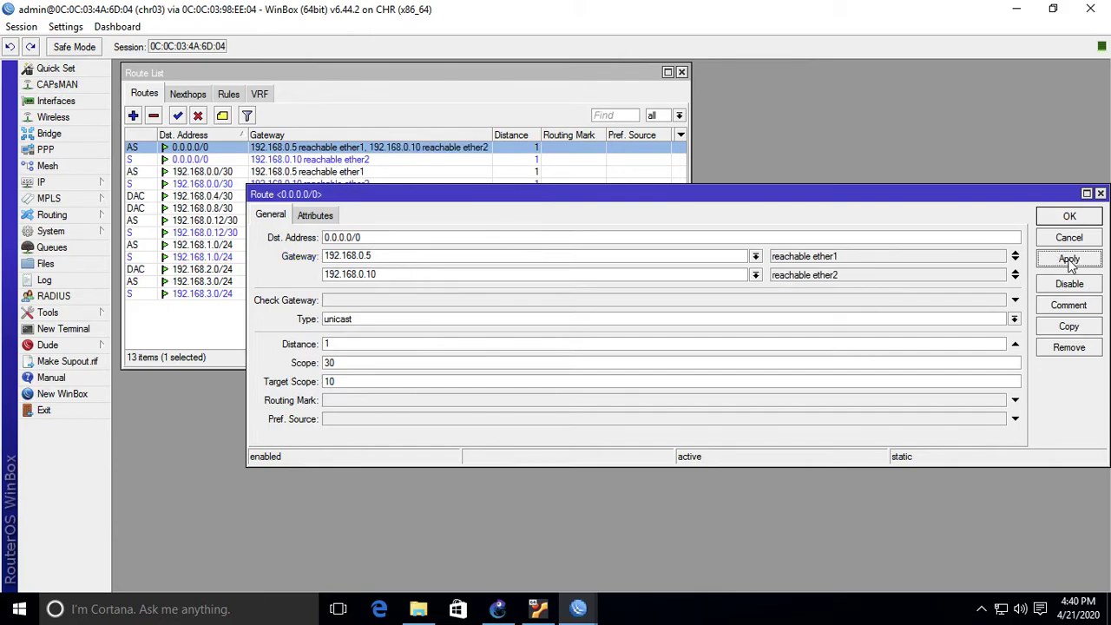
{"action": "left_click", "coordinate": [1070, 216]}
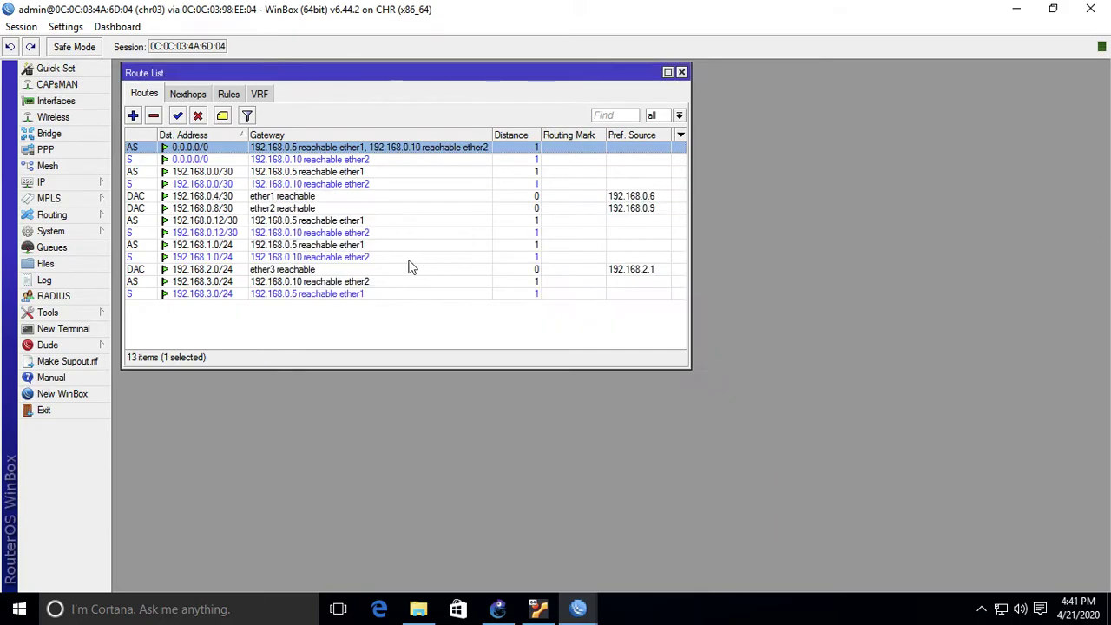
Disable the separate 0.0.0.0/0 route that uses only gateway 192.168.0.10
{"action": "left_click", "coordinate": [303, 159]}
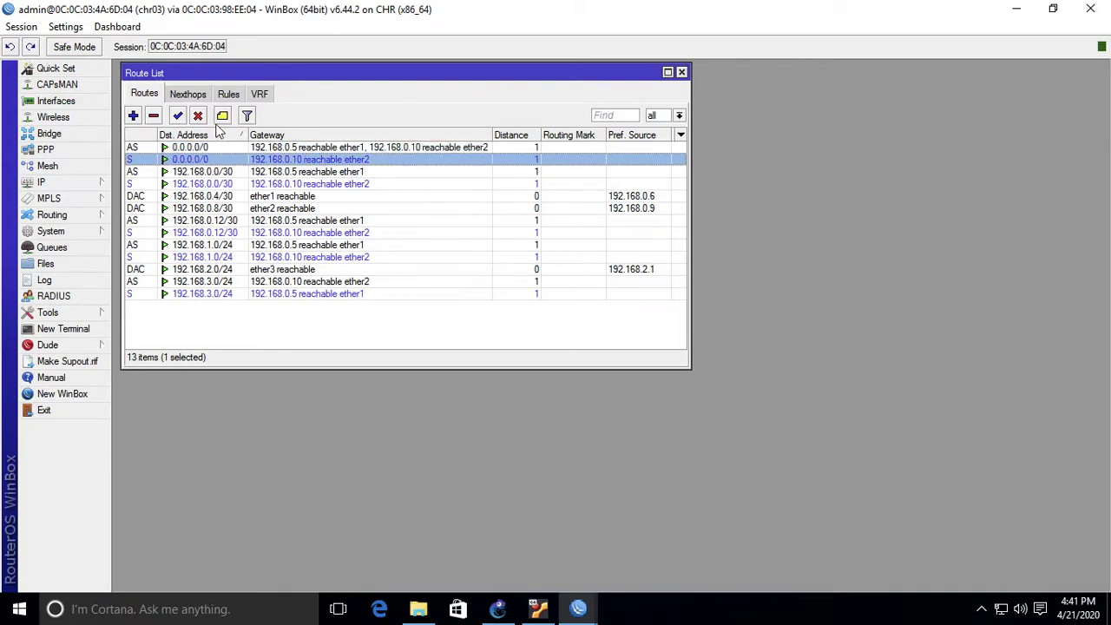
{"action": "left_click", "coordinate": [199, 119]}
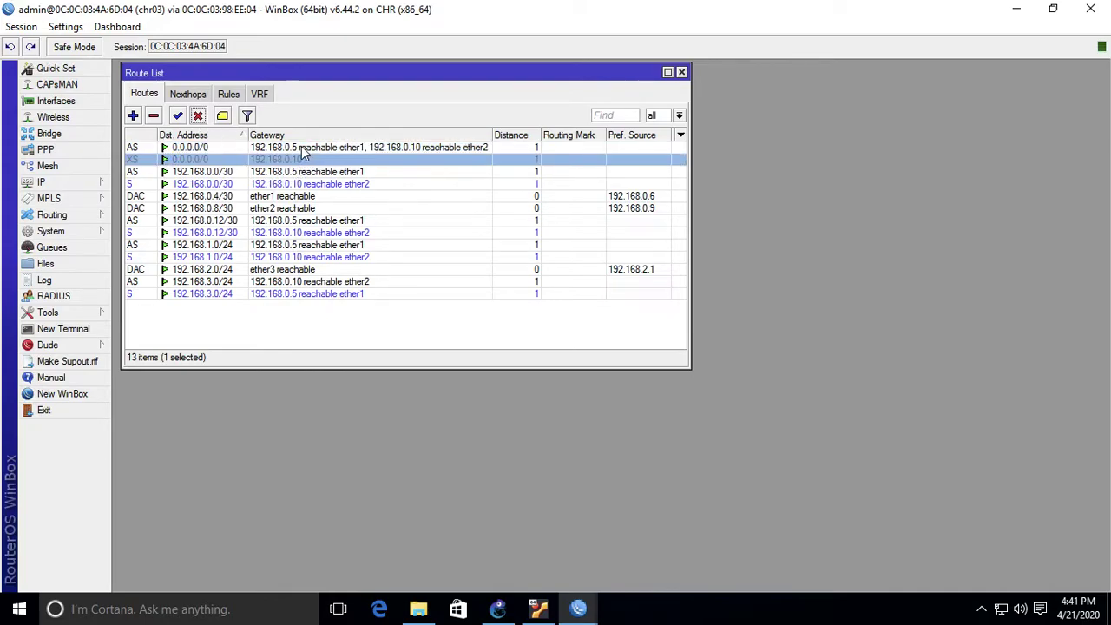
{"action": "left_click", "coordinate": [310, 148]}
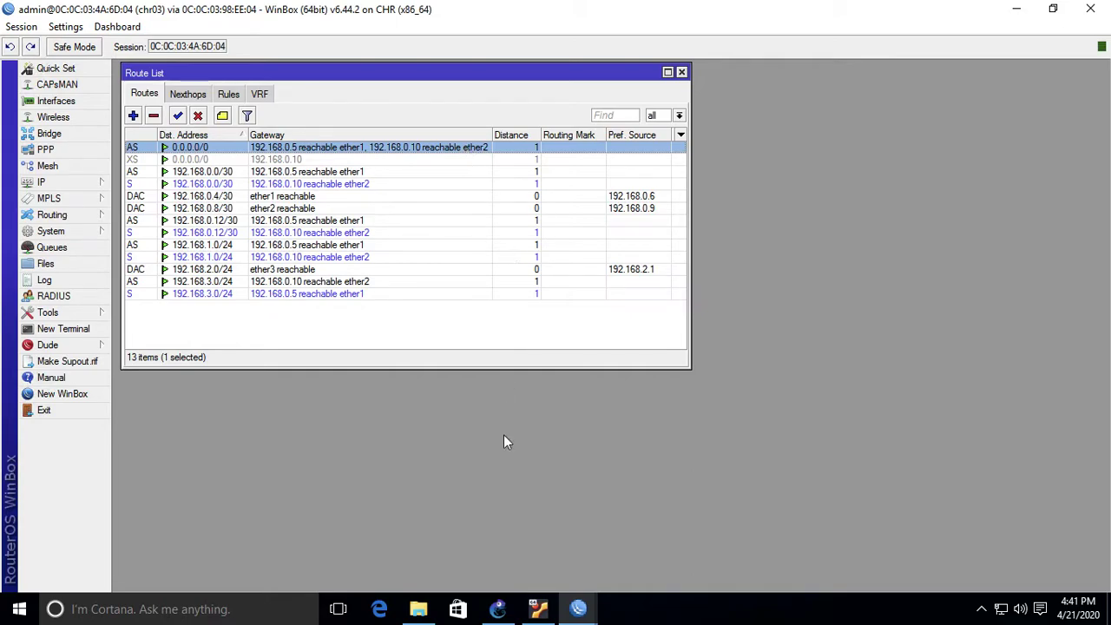
Review chr03's links in the GNS3 ring topology and return to chr03's route list in WinBox
{"action": "left_click", "coordinate": [497, 609]}
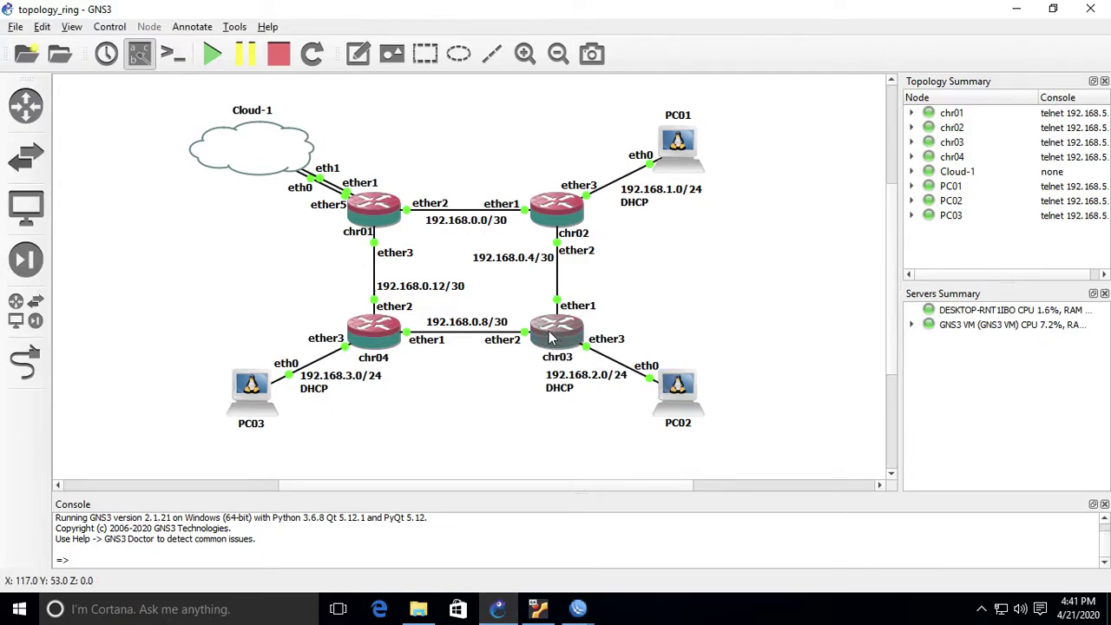
{"action": "mouse_move", "coordinate": [549, 336]}
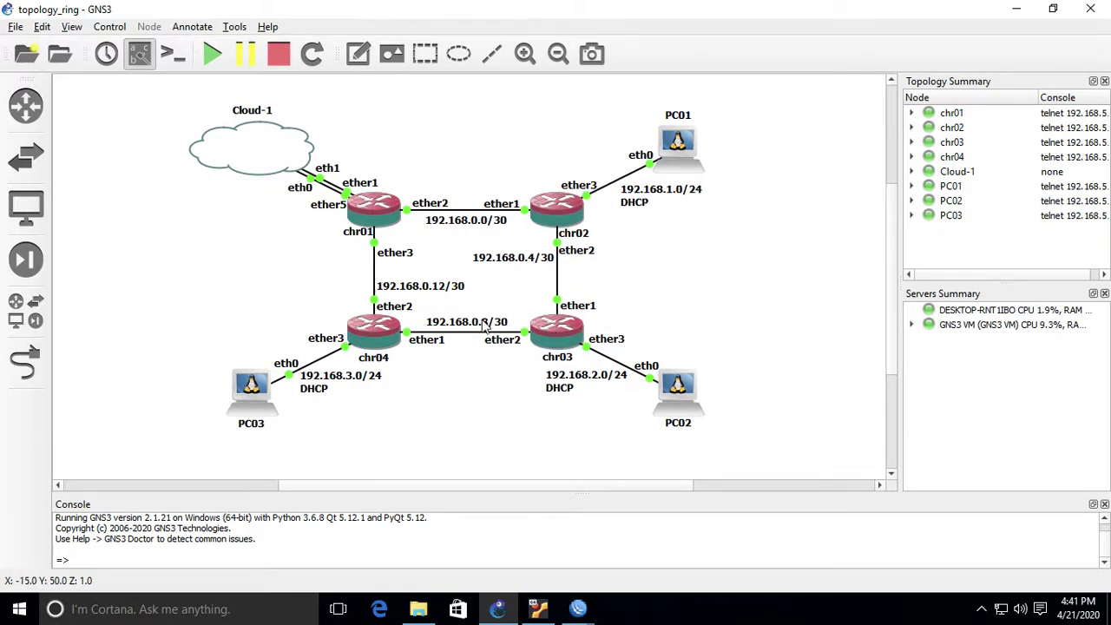
{"action": "left_click", "coordinate": [578, 609]}
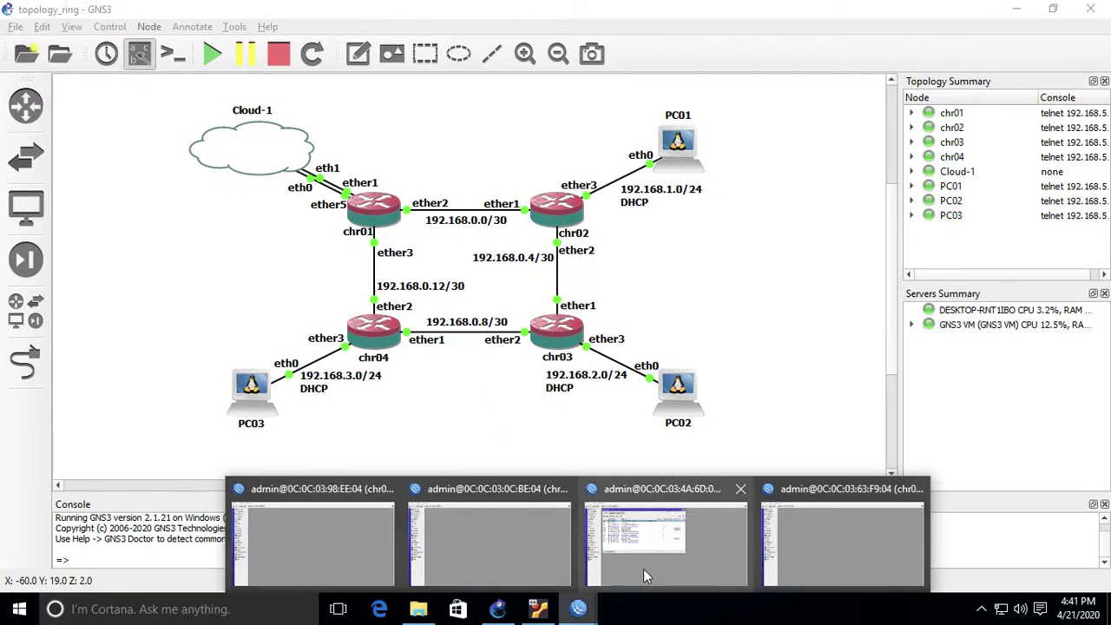
{"action": "left_click", "coordinate": [641, 570]}
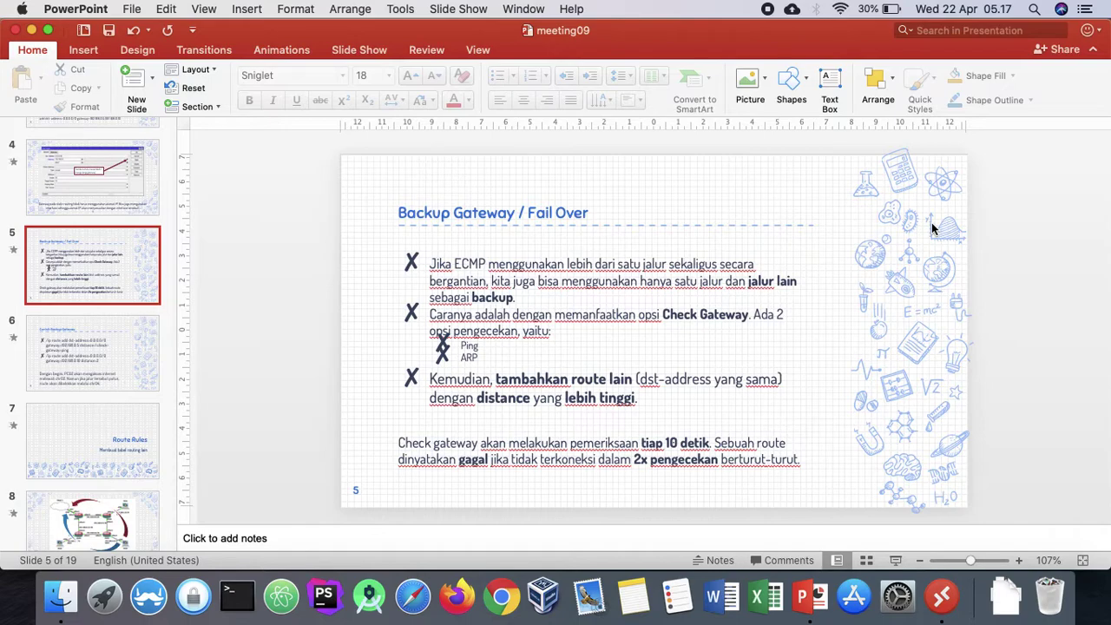
Review the Backup Gateway / Fail Over slide in PowerPoint and the GNS3 ring topology, returning to chr03's route list in WinBox
{"action": "key", "text": "ctrl+Right"}
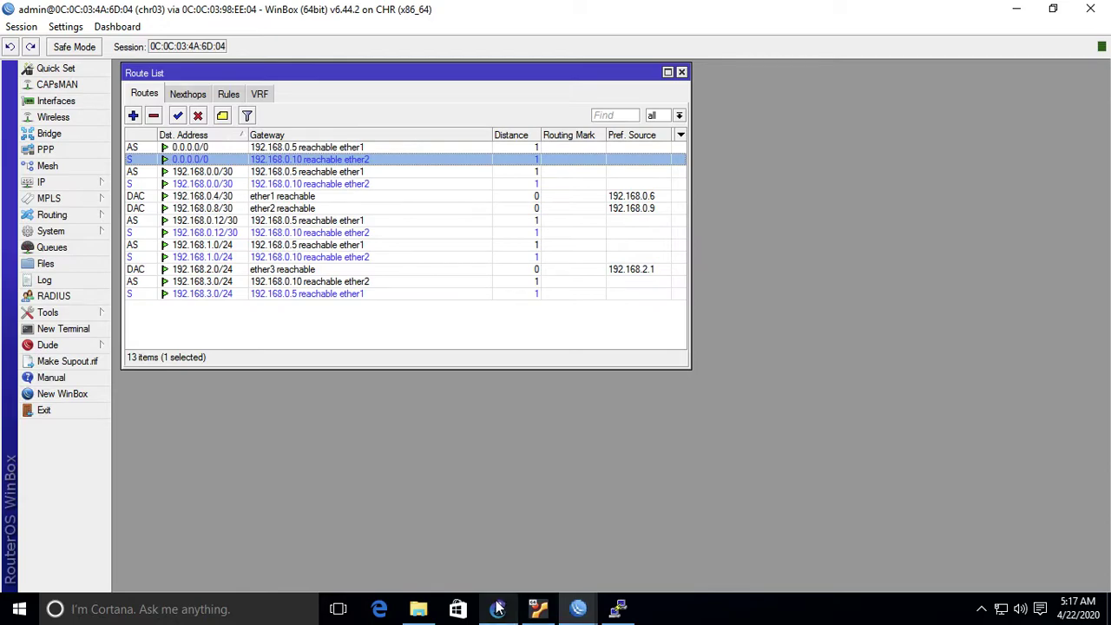
{"action": "left_click", "coordinate": [497, 608]}
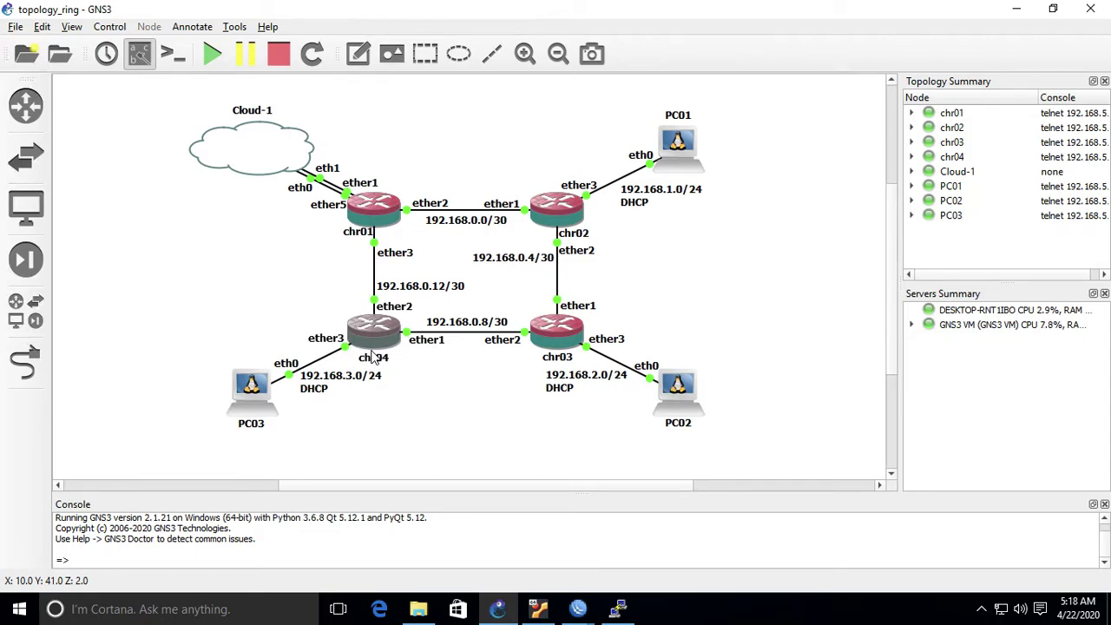
{"action": "key", "text": "ctrl+Left"}
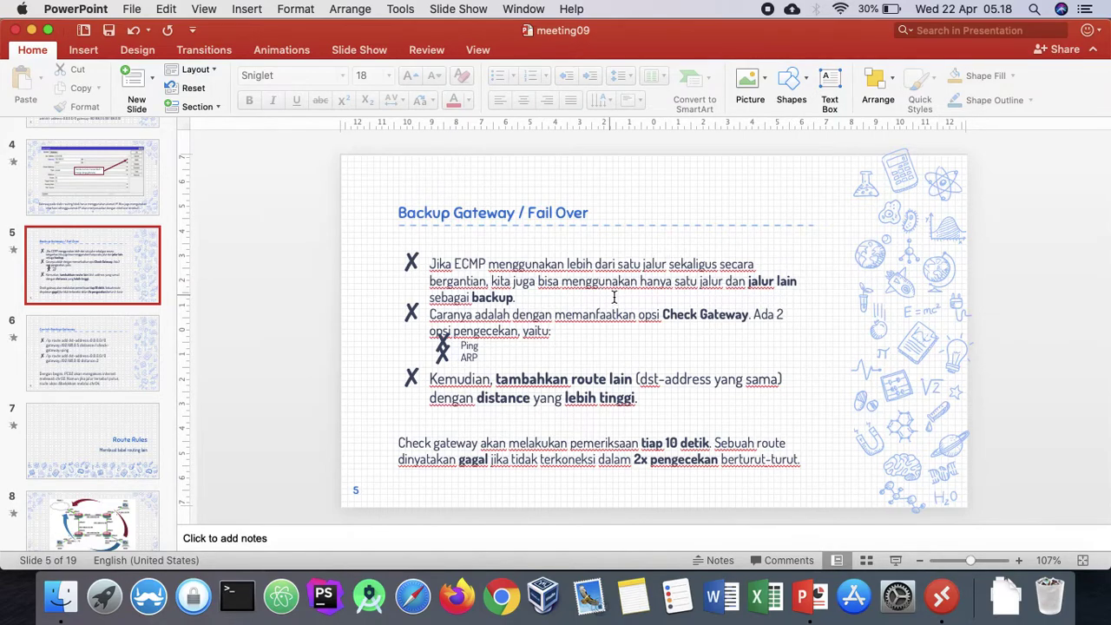
{"action": "double_click", "coordinate": [692, 318]}
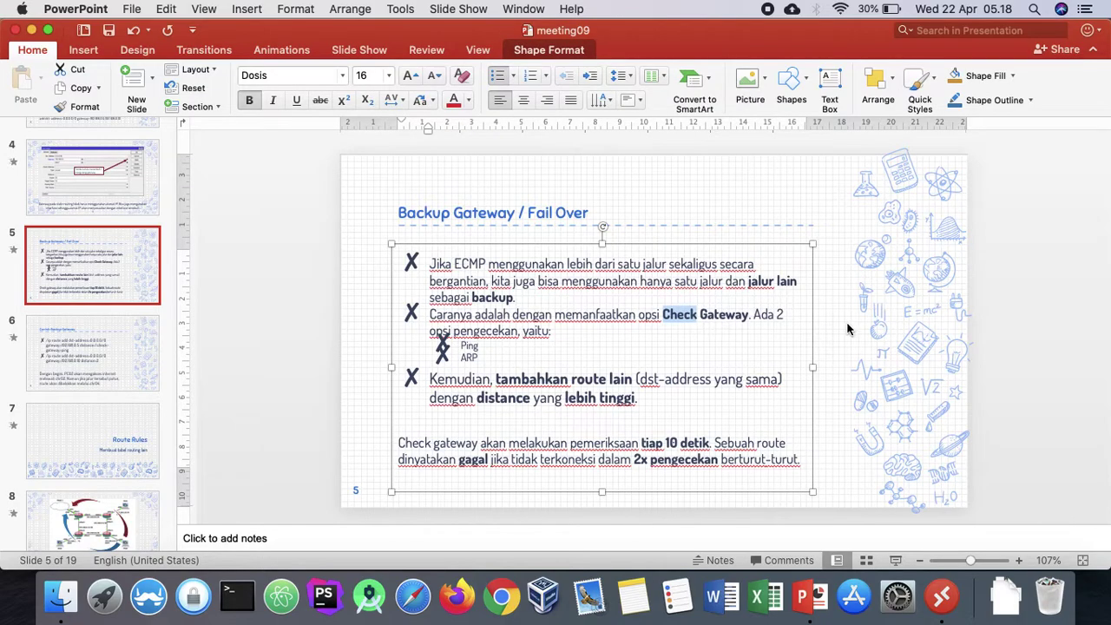
{"action": "left_click", "coordinate": [848, 328]}
{"action": "key", "text": "ctrl+Right"}
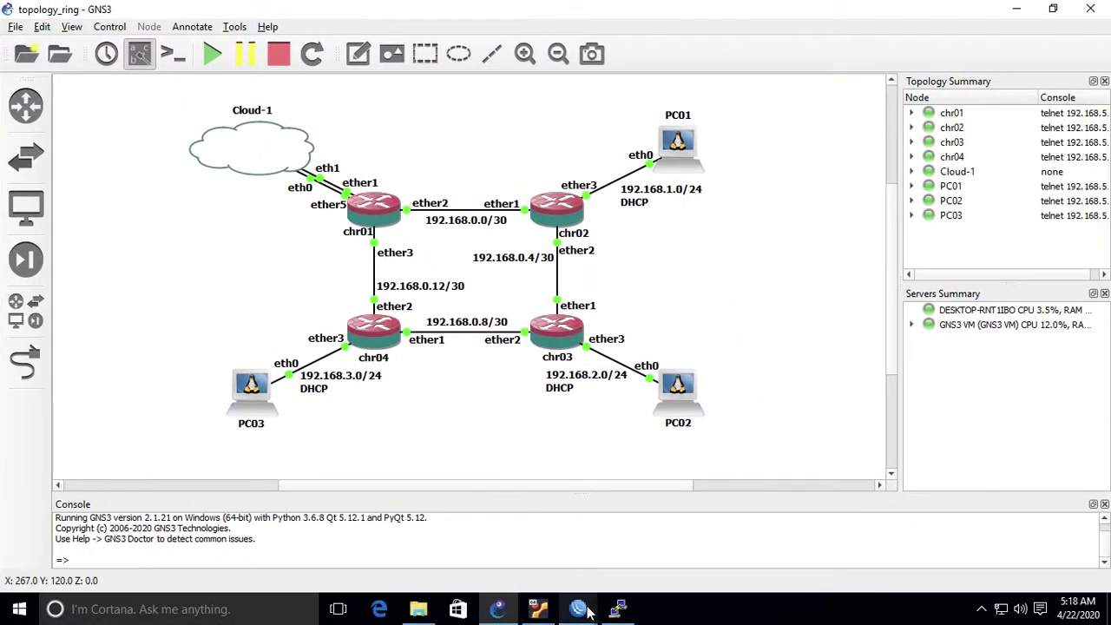
{"action": "mouse_move", "coordinate": [587, 609]}
{"action": "left_click", "coordinate": [657, 545]}
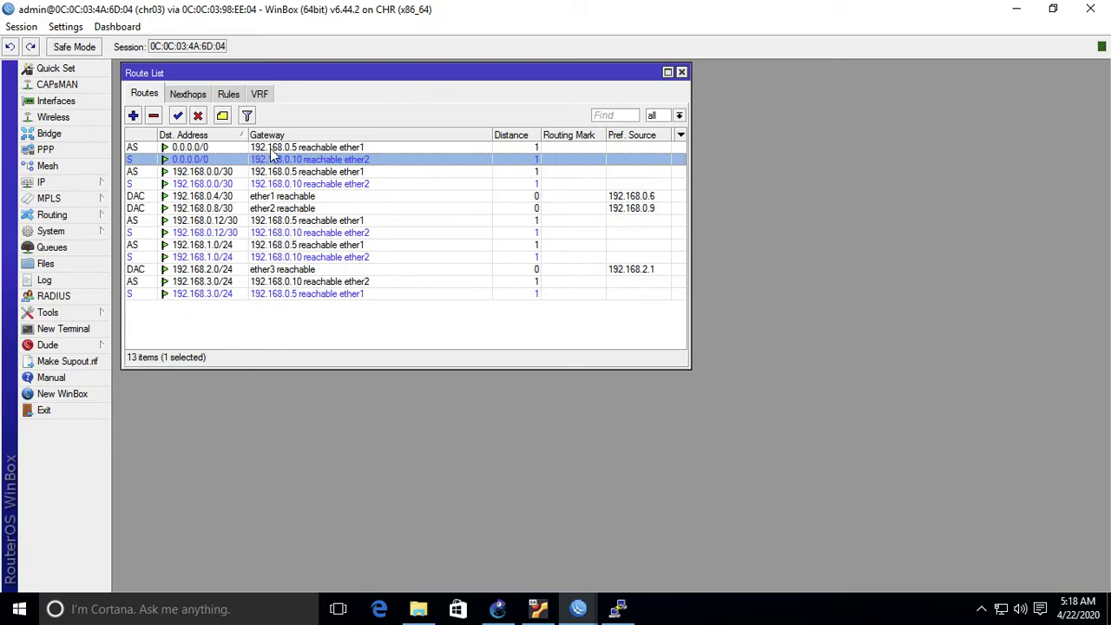
Examine the Check Gateway options of the 0.0.0.0/0 route through 192.168.0.5 and close the route without saving
{"action": "double_click", "coordinate": [270, 148]}
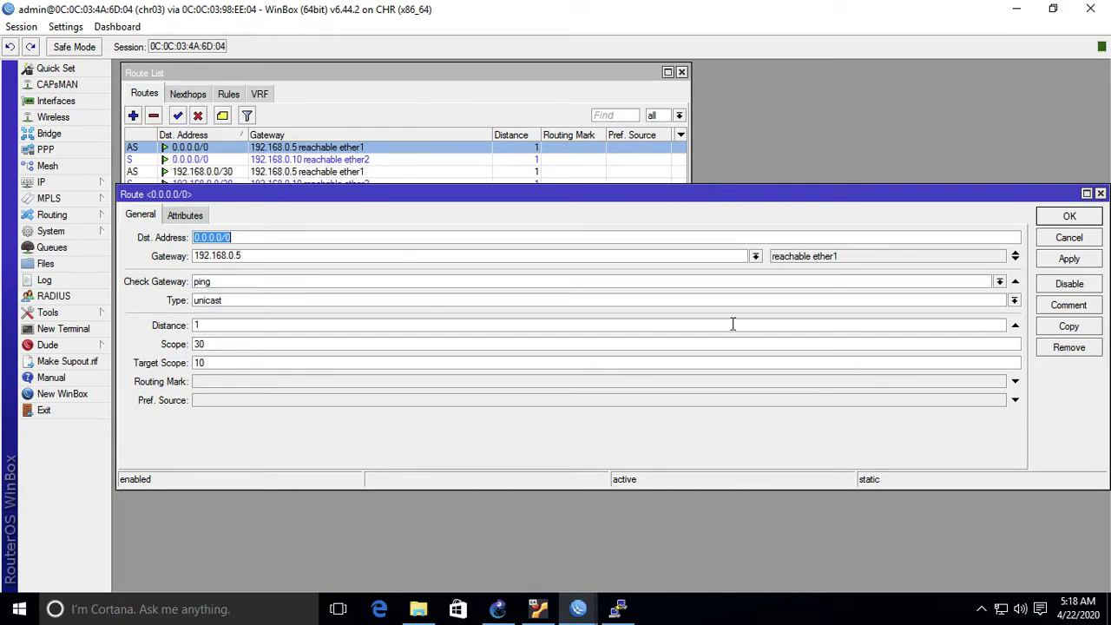
{"action": "left_click", "coordinate": [1015, 282]}
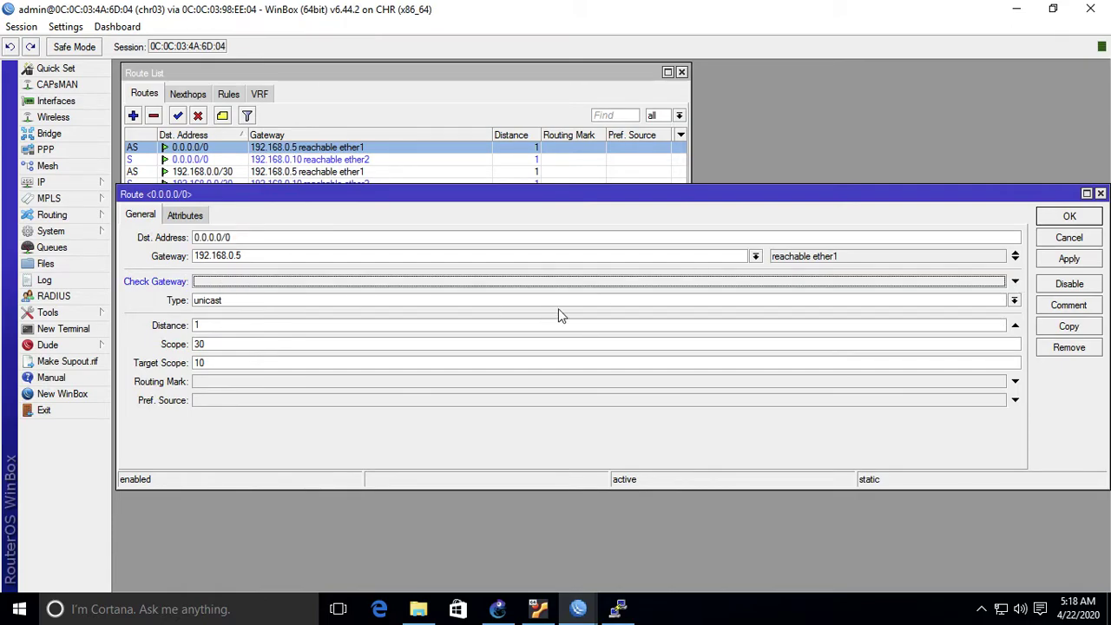
{"action": "left_click", "coordinate": [1015, 281]}
{"action": "left_click", "coordinate": [998, 283]}
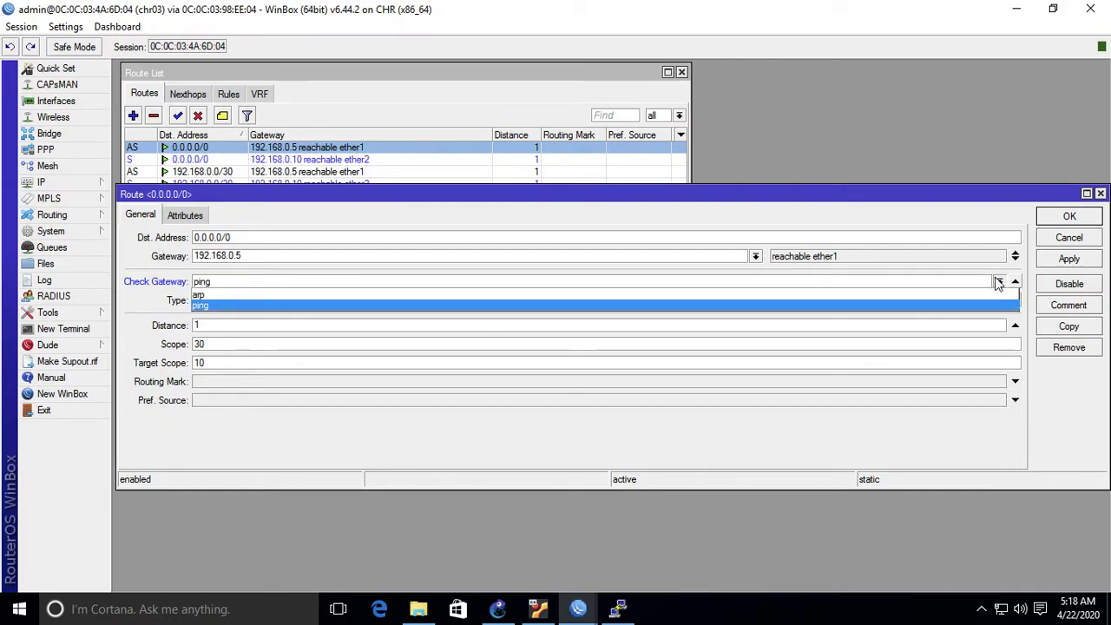
{"action": "left_click", "coordinate": [919, 304]}
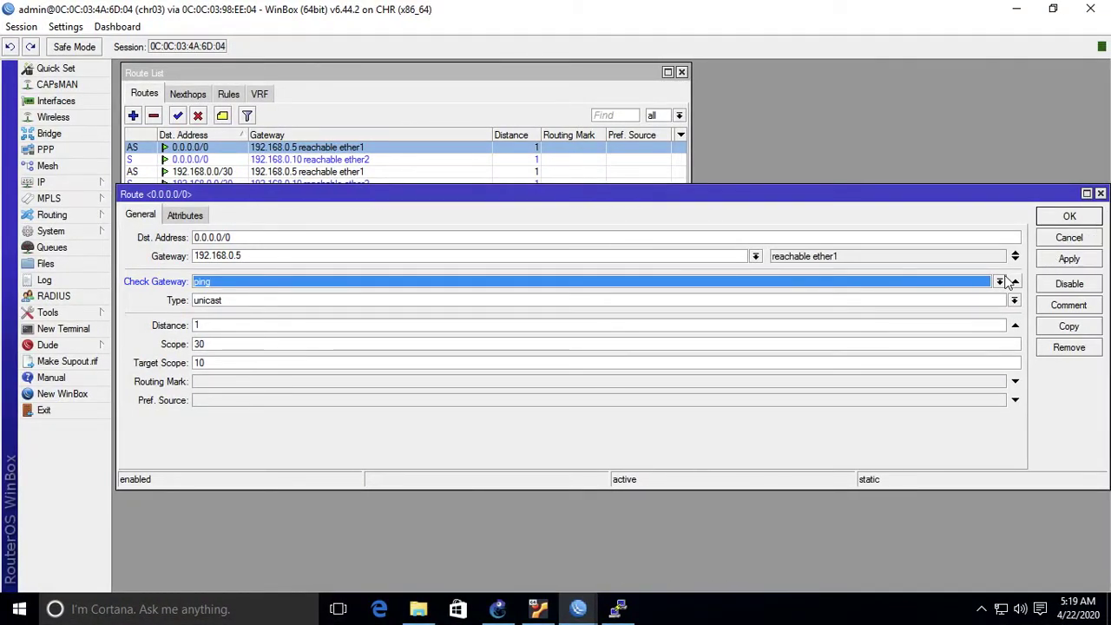
{"action": "left_click", "coordinate": [1064, 240]}
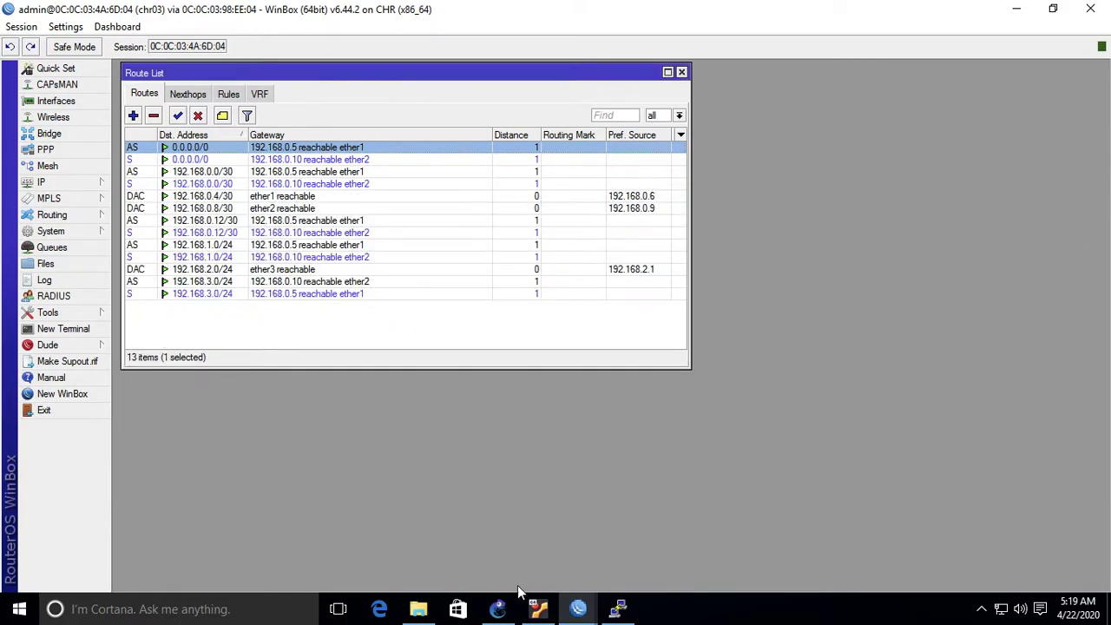
Recheck the ring topology in GNS3, and verify the Check Gateway setting of chr03's 0.0.0.0/0 route through 192.168.0.5 in WinBox
{"action": "left_click", "coordinate": [498, 609]}
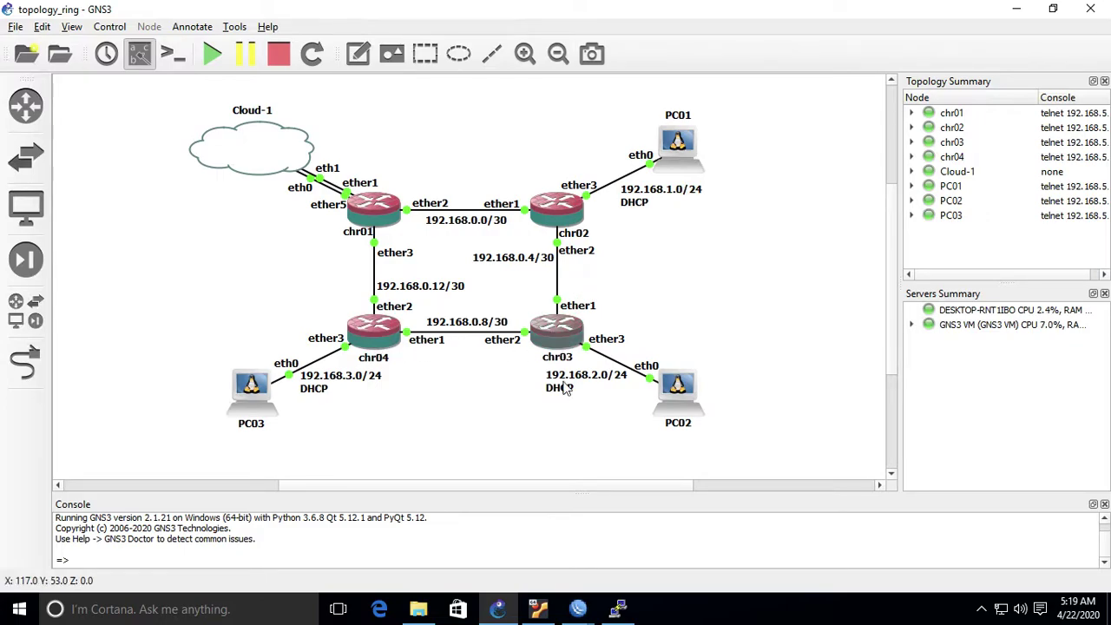
{"action": "mouse_move", "coordinate": [578, 609]}
{"action": "left_click", "coordinate": [643, 554]}
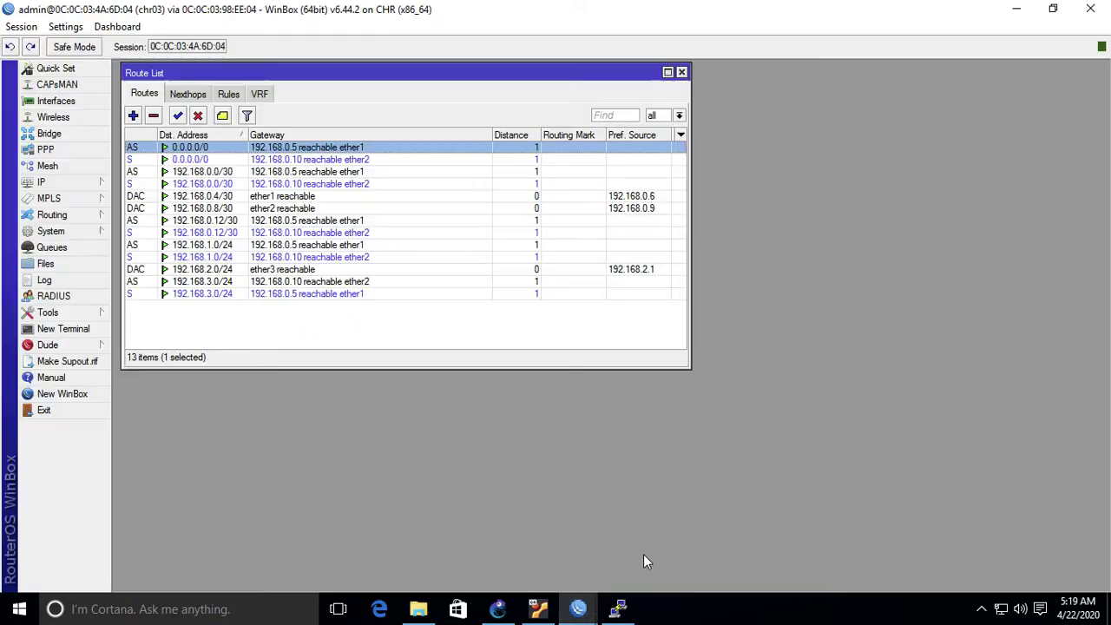
{"action": "double_click", "coordinate": [354, 150]}
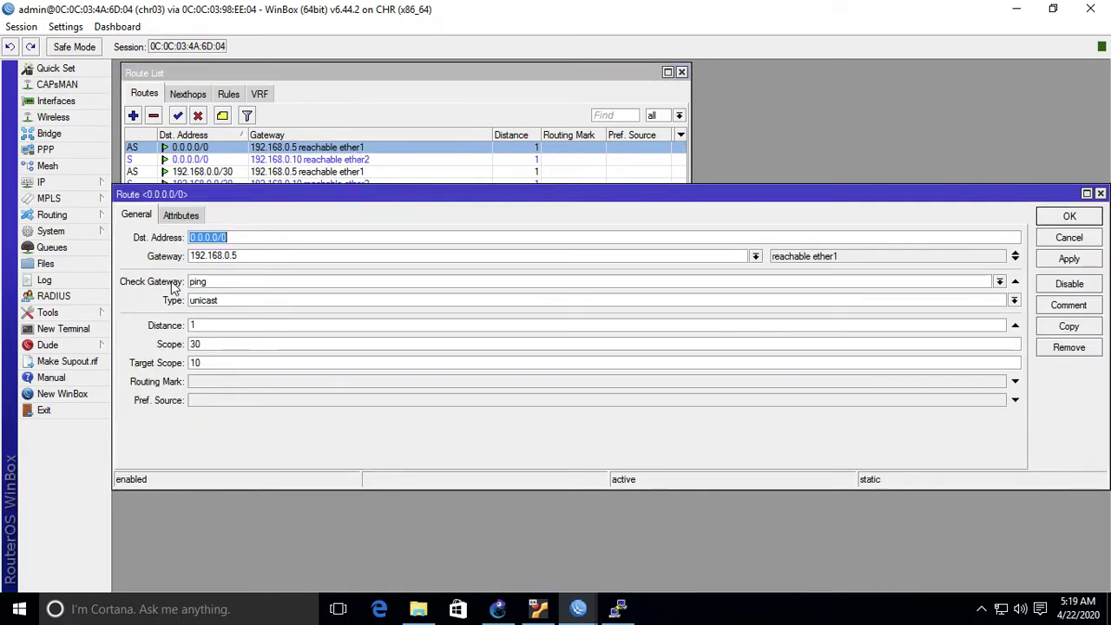
{"action": "left_click", "coordinate": [1067, 216]}
Set the distance of the 0.0.0.0/0 route through 192.168.0.10 to 2 and save the route
{"action": "double_click", "coordinate": [375, 160]}
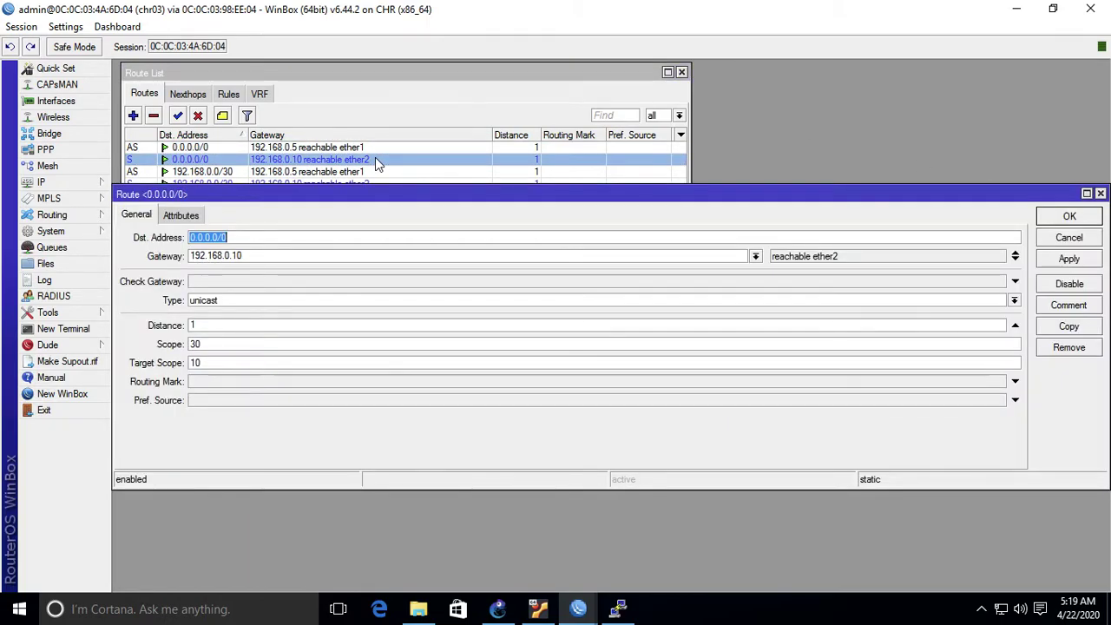
{"action": "left_click", "coordinate": [435, 324]}
{"action": "key", "text": "BackSpace"}
{"action": "type", "text": "2"}
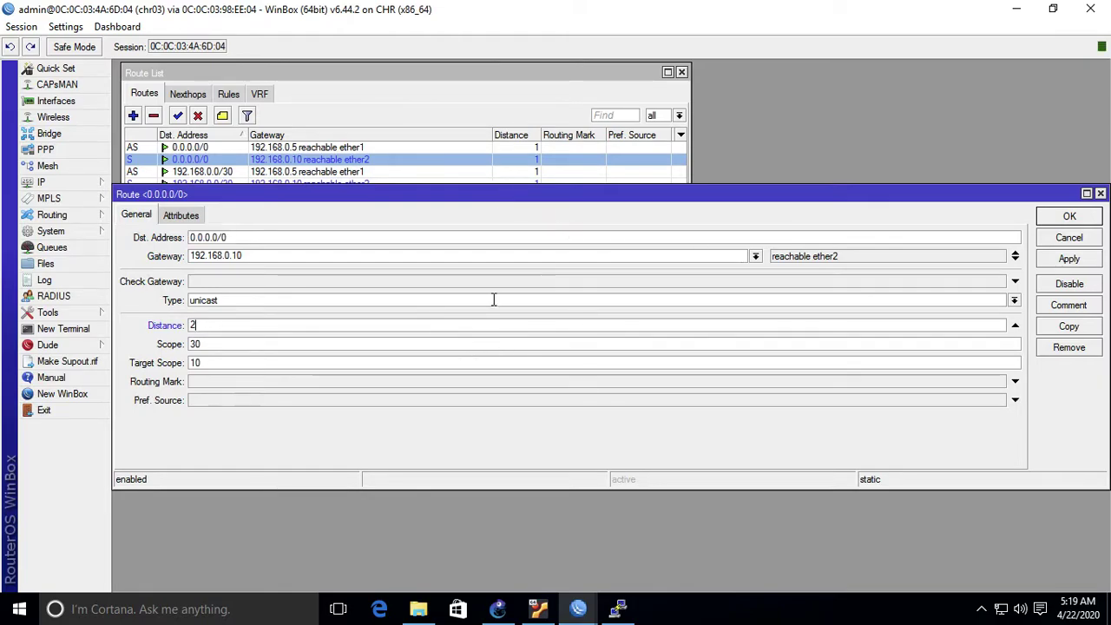
{"action": "left_click", "coordinate": [1064, 217]}
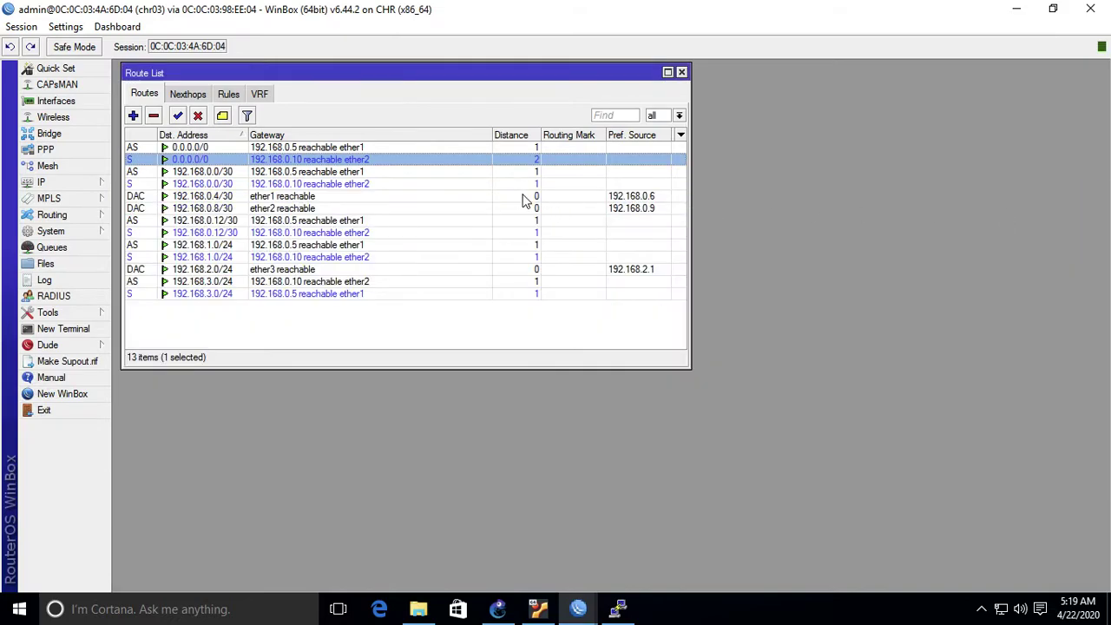
{"action": "left_click", "coordinate": [380, 149]}
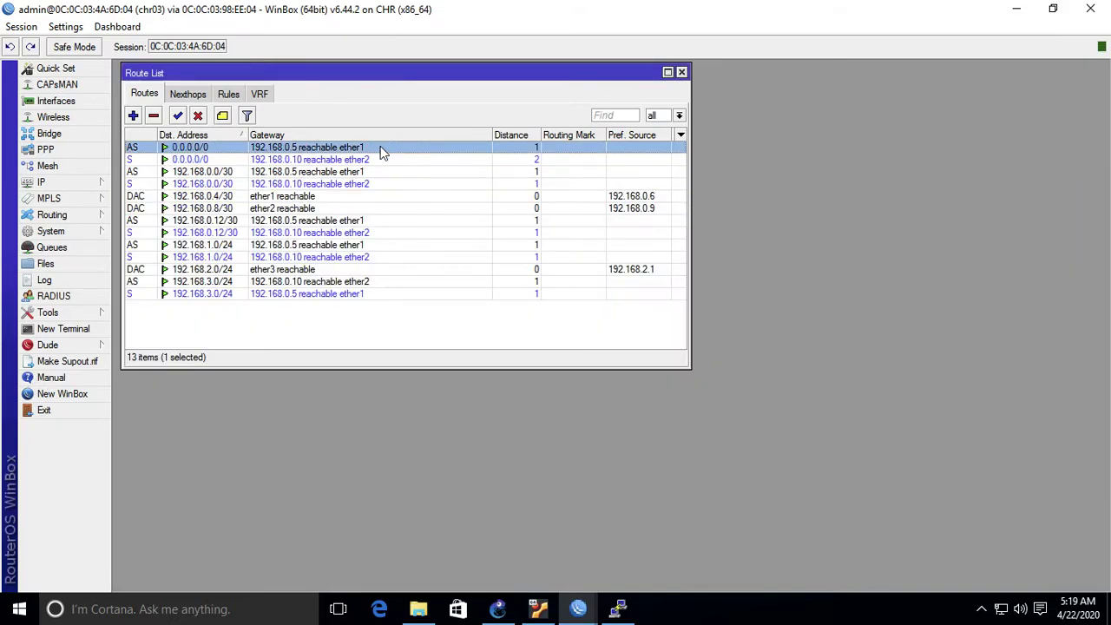
Switch to PC02's terminal, clear it, and trace the route to 8.8.8.8, stopping the trace after the first hops
{"action": "left_click", "coordinate": [620, 610]}
{"action": "type", "text": "clear"}
{"action": "key", "text": "Return"}
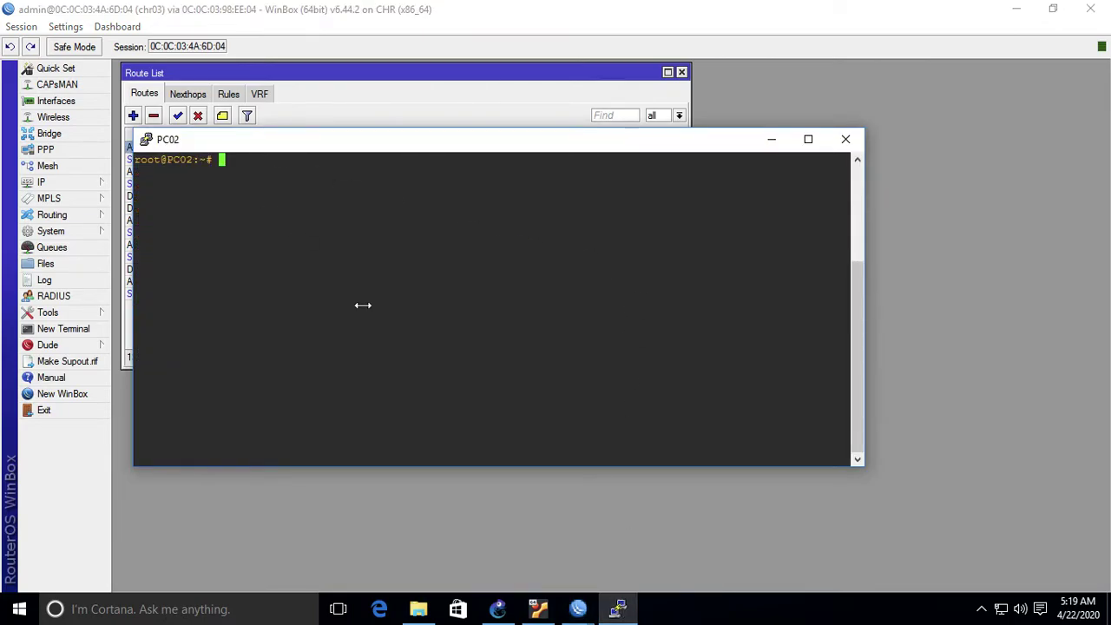
{"action": "type", "text": "traceroute "}
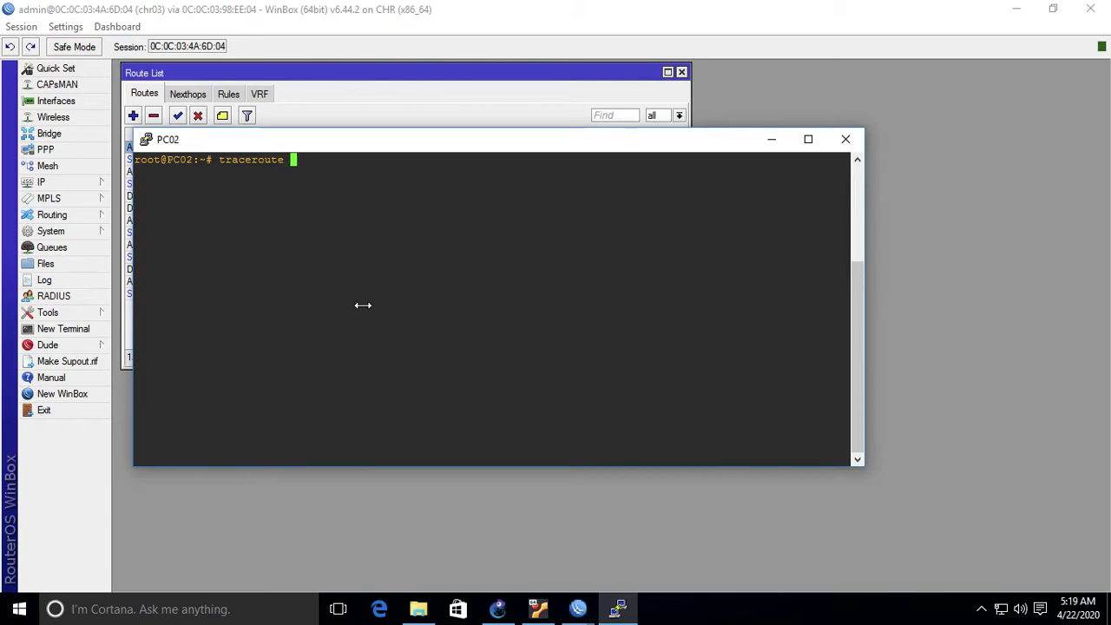
{"action": "type", "text": "8.8.8.8"}
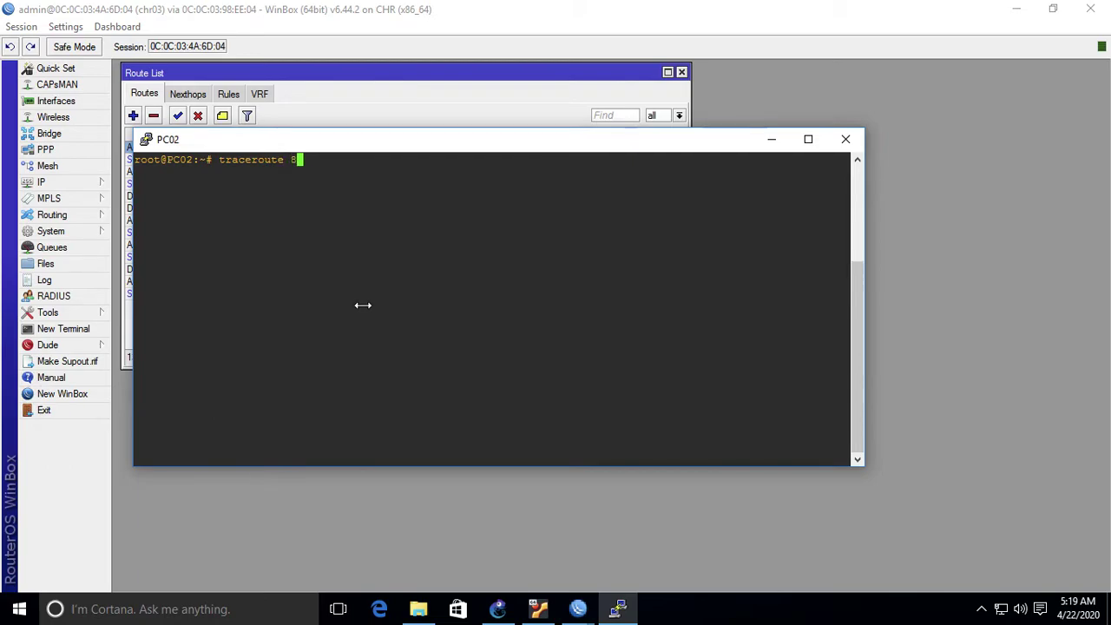
{"action": "key", "text": "Return"}
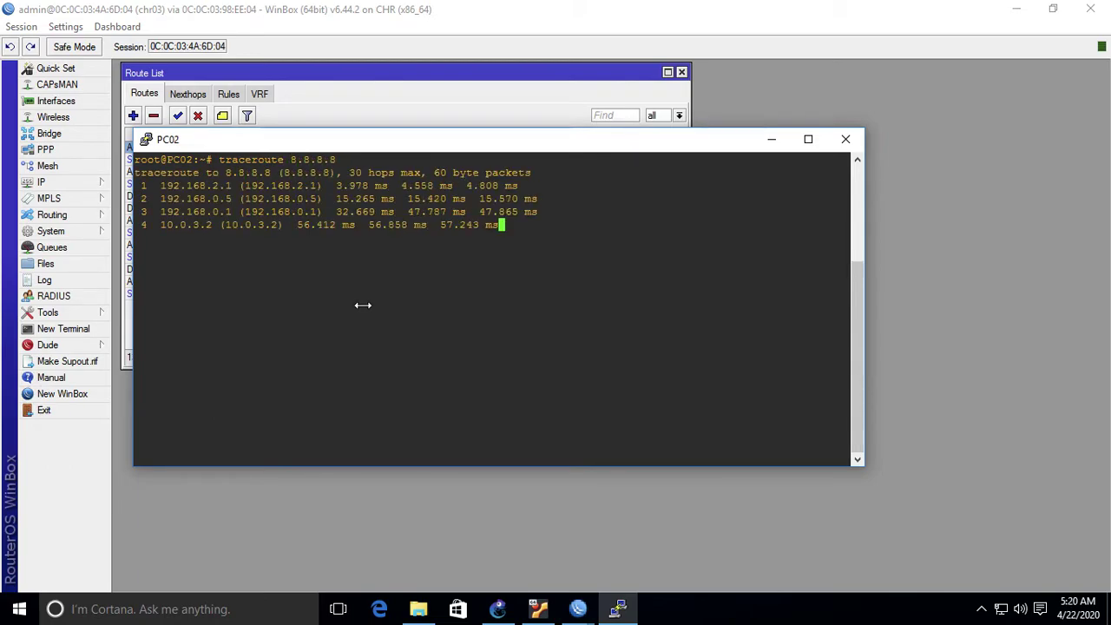
{"action": "key", "text": "ctrl+c"}
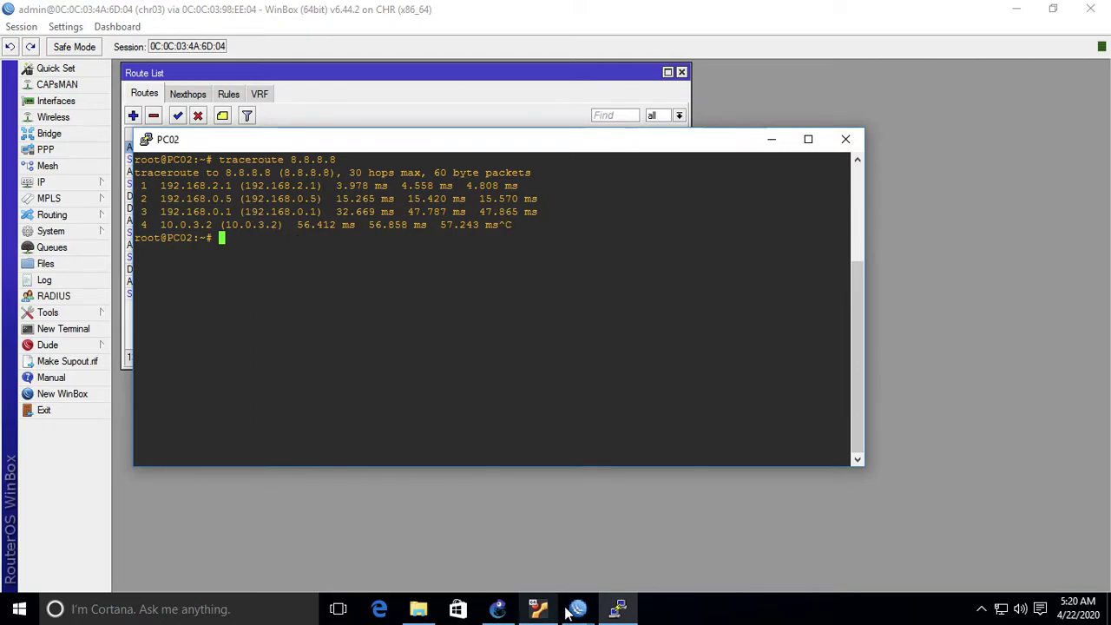
Check chr02's link to chr03 in GNS3 and disable the ether2 interface on chr02 in WinBox, returning to the topology
{"action": "left_click", "coordinate": [497, 609]}
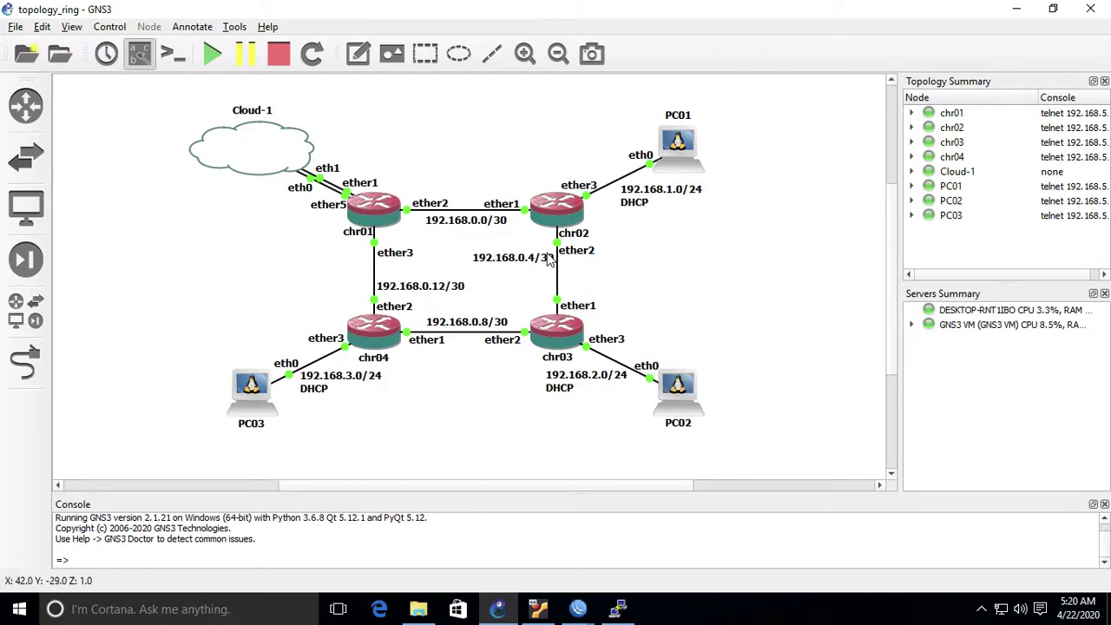
{"action": "left_click", "coordinate": [579, 609]}
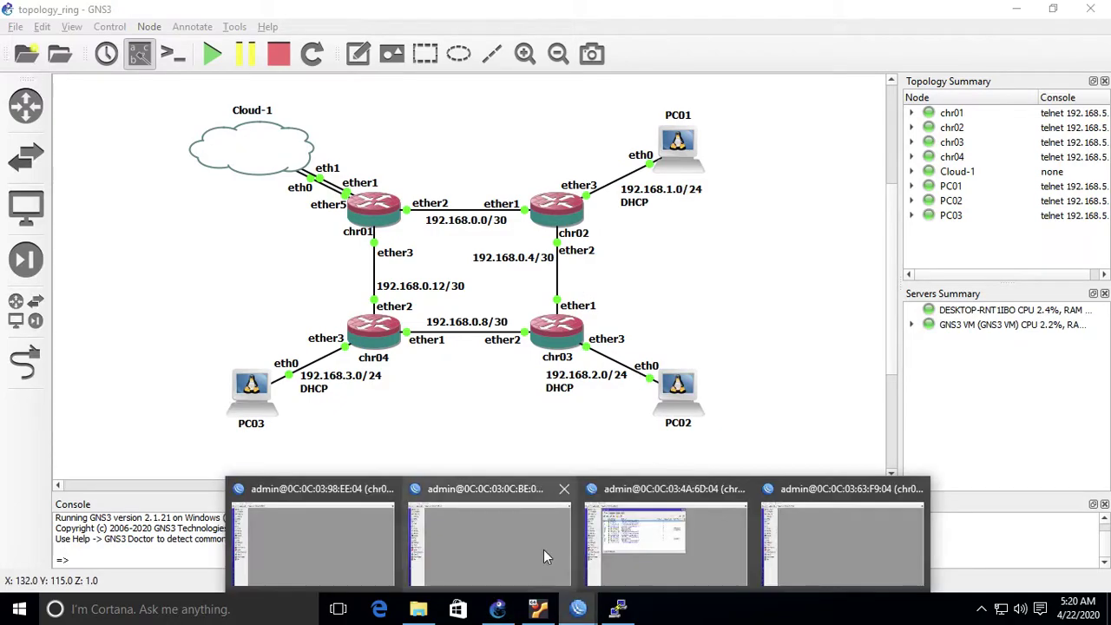
{"action": "left_click", "coordinate": [543, 549]}
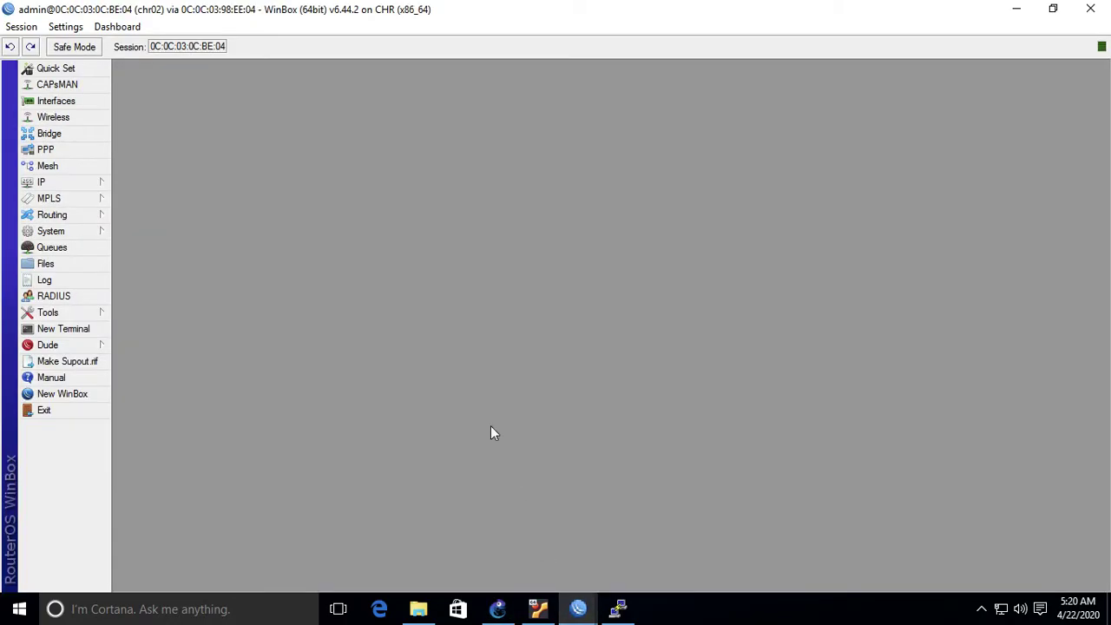
{"action": "left_click", "coordinate": [61, 102]}
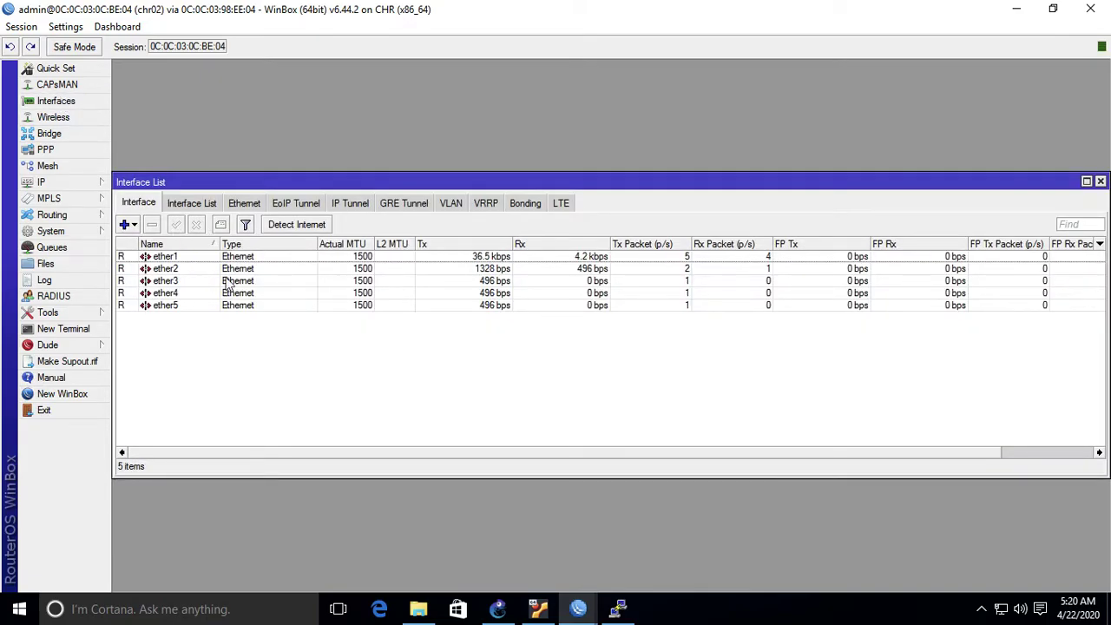
{"action": "left_click", "coordinate": [497, 610]}
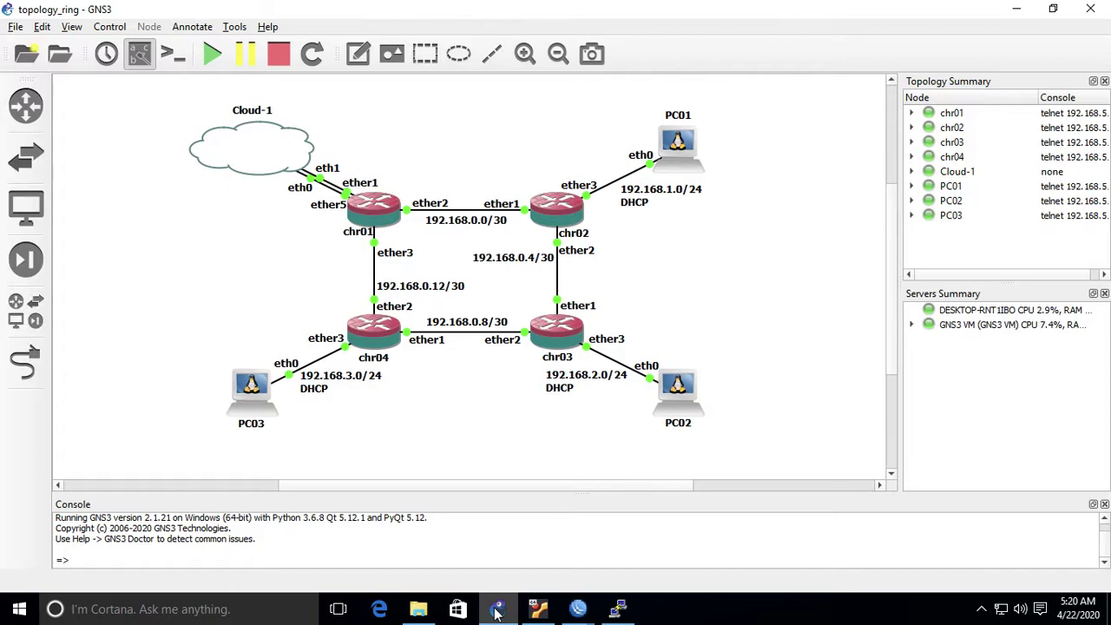
{"action": "mouse_move", "coordinate": [578, 610]}
{"action": "left_click", "coordinate": [489, 534]}
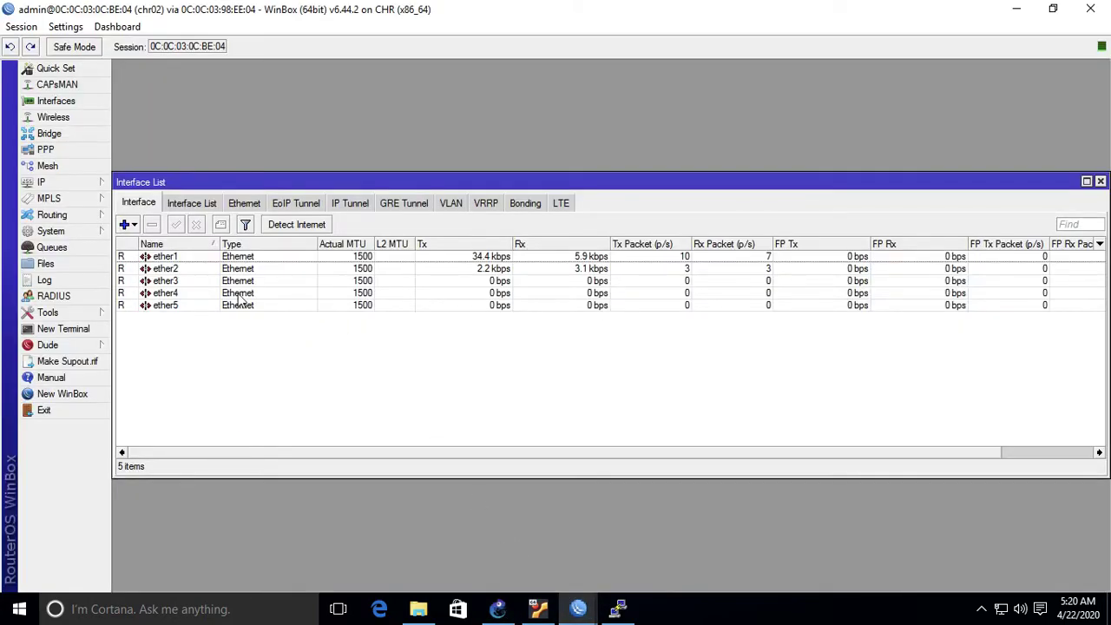
{"action": "left_click", "coordinate": [238, 268]}
{"action": "left_click", "coordinate": [196, 224]}
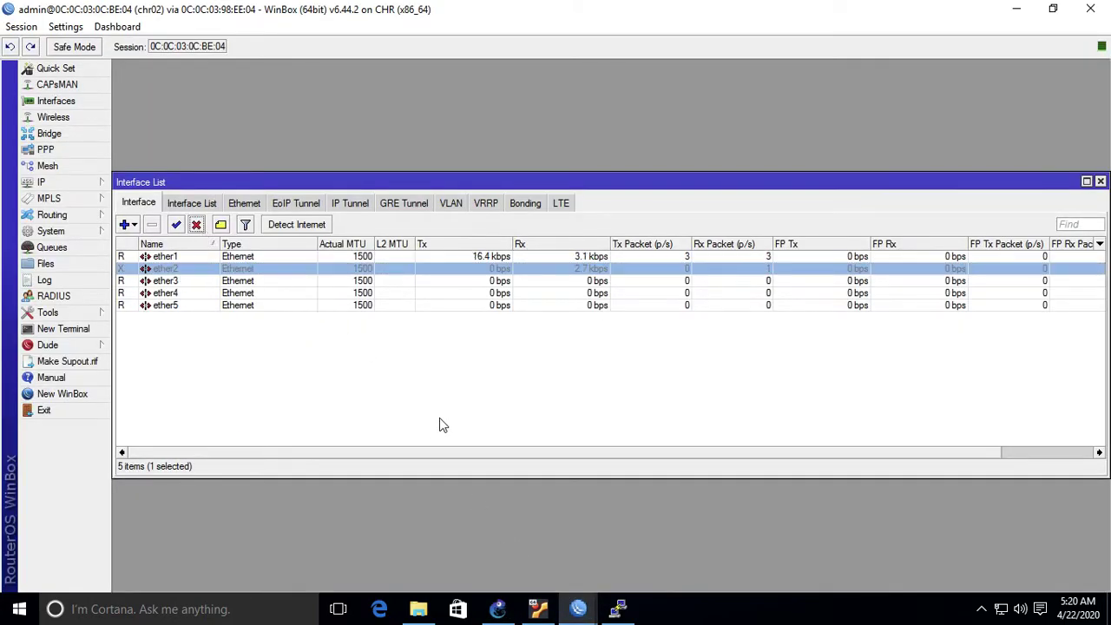
{"action": "left_click", "coordinate": [509, 611]}
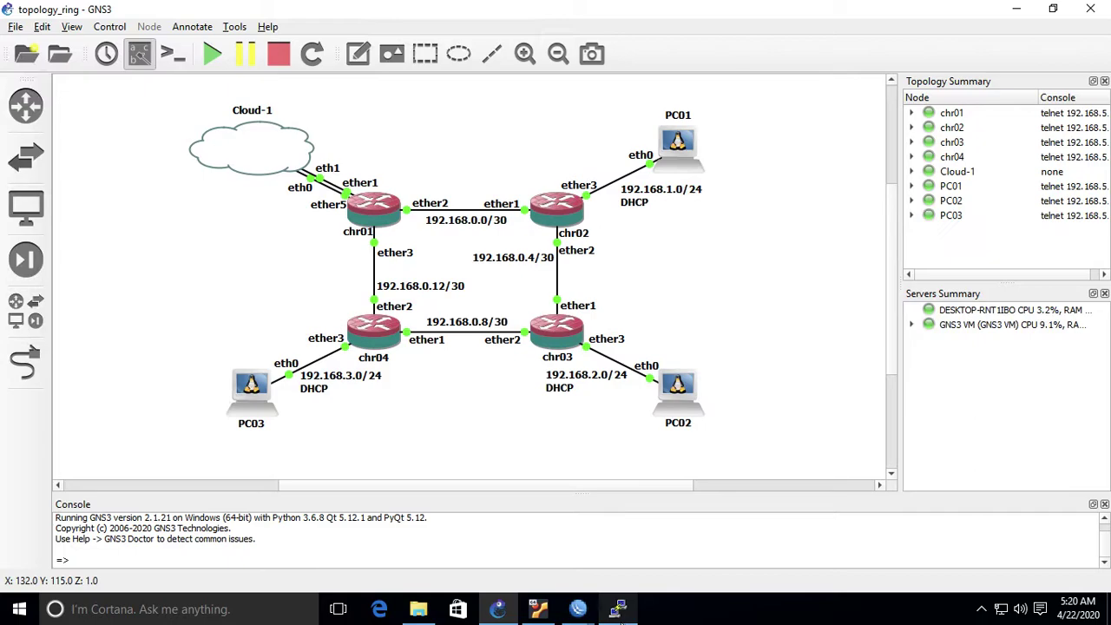
Try to reconnect the dropped chr03 session in WinBox
{"action": "mouse_move", "coordinate": [620, 614]}
{"action": "left_click", "coordinate": [617, 540]}
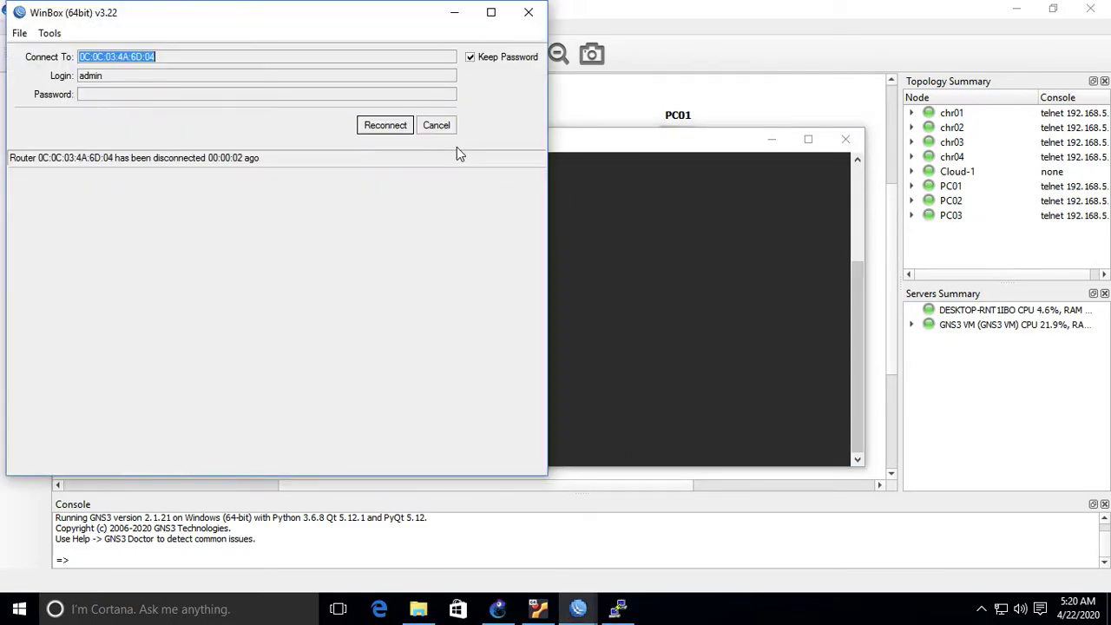
{"action": "left_click", "coordinate": [386, 125]}
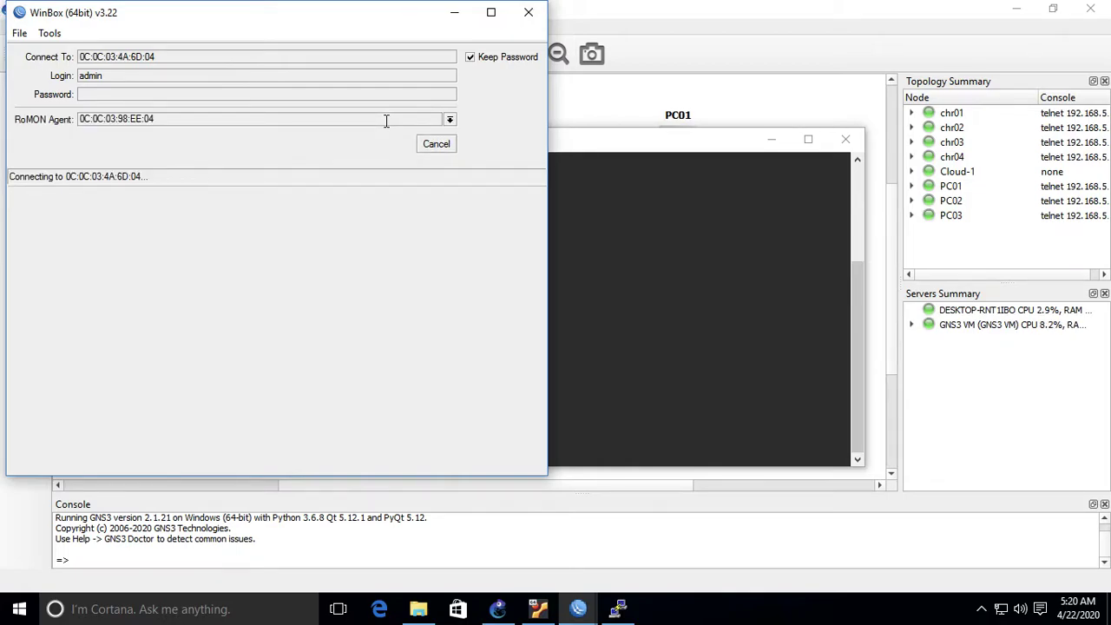
In PC02's terminal, trace the route to 8.8.8.8 again, stop the trace, and start a ping to 8.8.8.8
{"action": "left_click", "coordinate": [632, 306]}
{"action": "key", "text": "Up"}
{"action": "key", "text": "Return"}
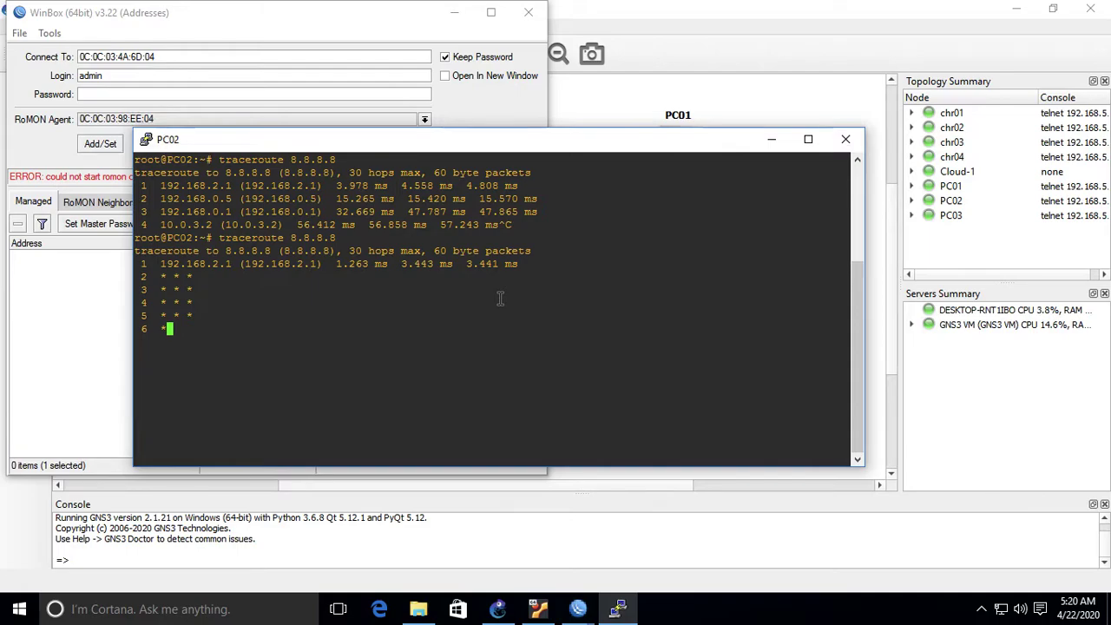
{"action": "key", "text": "ctrl+c"}
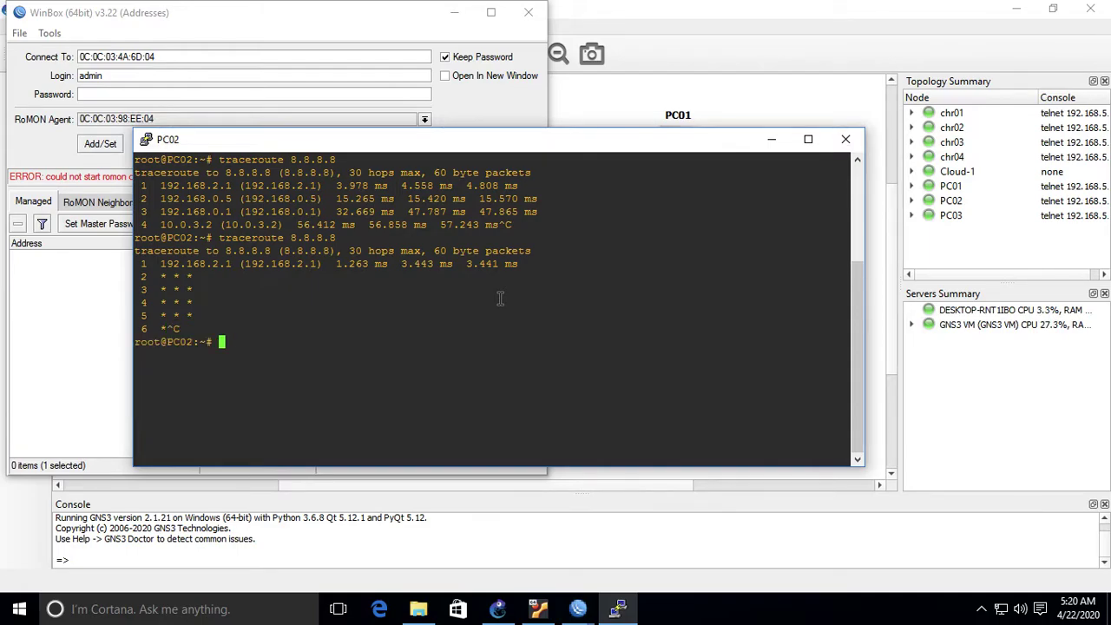
{"action": "type", "text": "ping 10"}
{"action": "key", "text": "BackSpace"}
{"action": "type", "text": "8.8.8.8"}
{"action": "key", "text": "Return"}
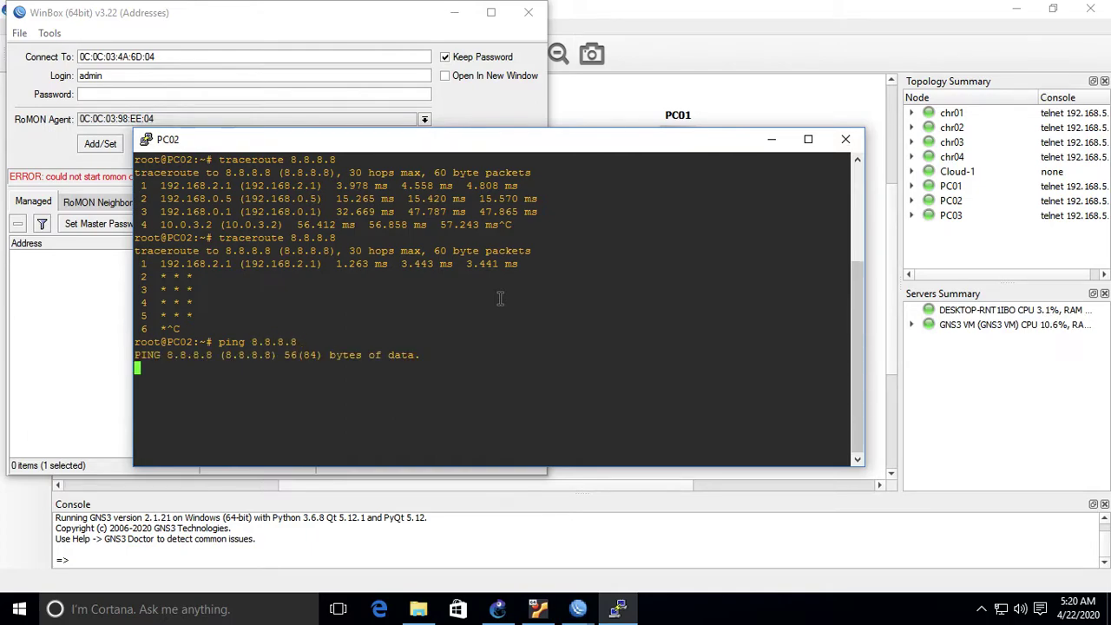
Return to the WinBox login window and connect to RoMON through the neighbor chr01 as agent
{"action": "mouse_move", "coordinate": [580, 609]}
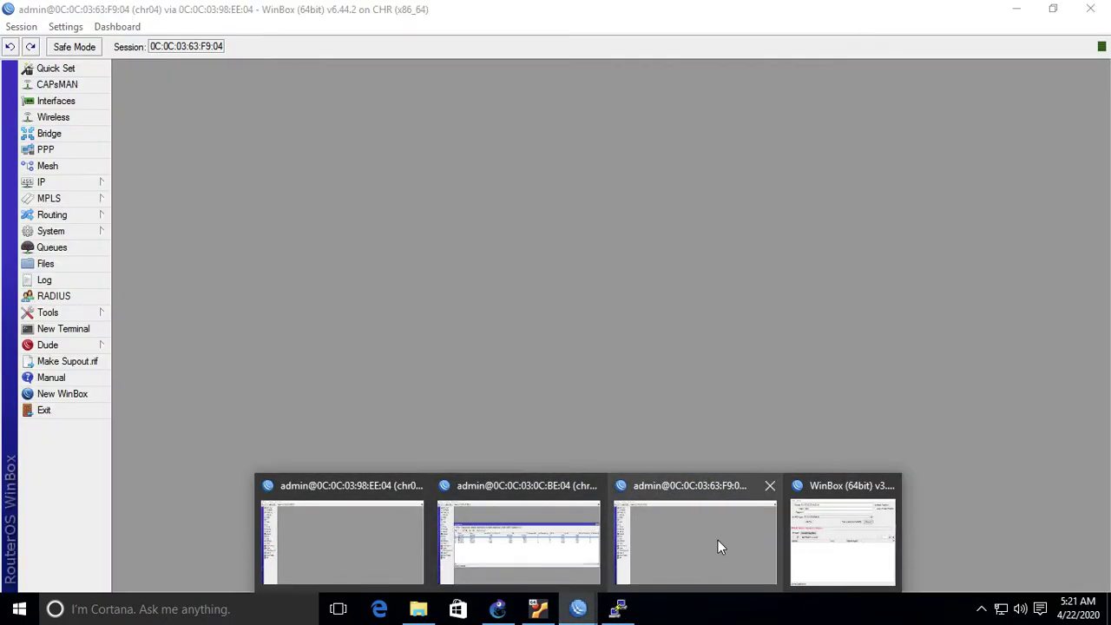
{"action": "left_click", "coordinate": [718, 541]}
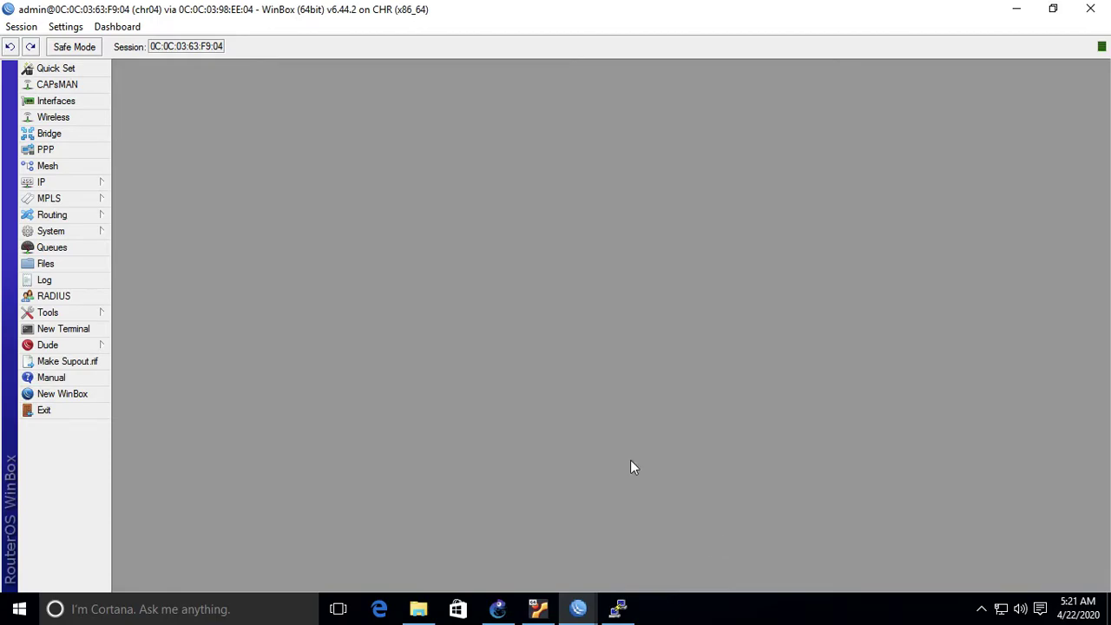
{"action": "mouse_move", "coordinate": [580, 609]}
{"action": "left_click", "coordinate": [573, 535]}
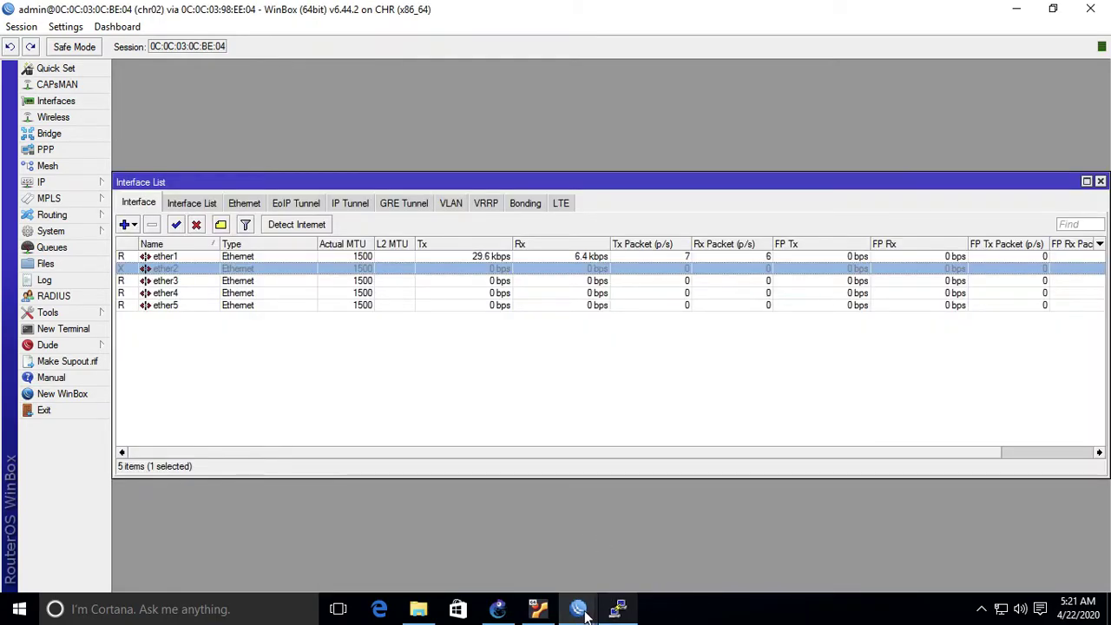
{"action": "mouse_move", "coordinate": [597, 613]}
{"action": "left_click", "coordinate": [816, 551]}
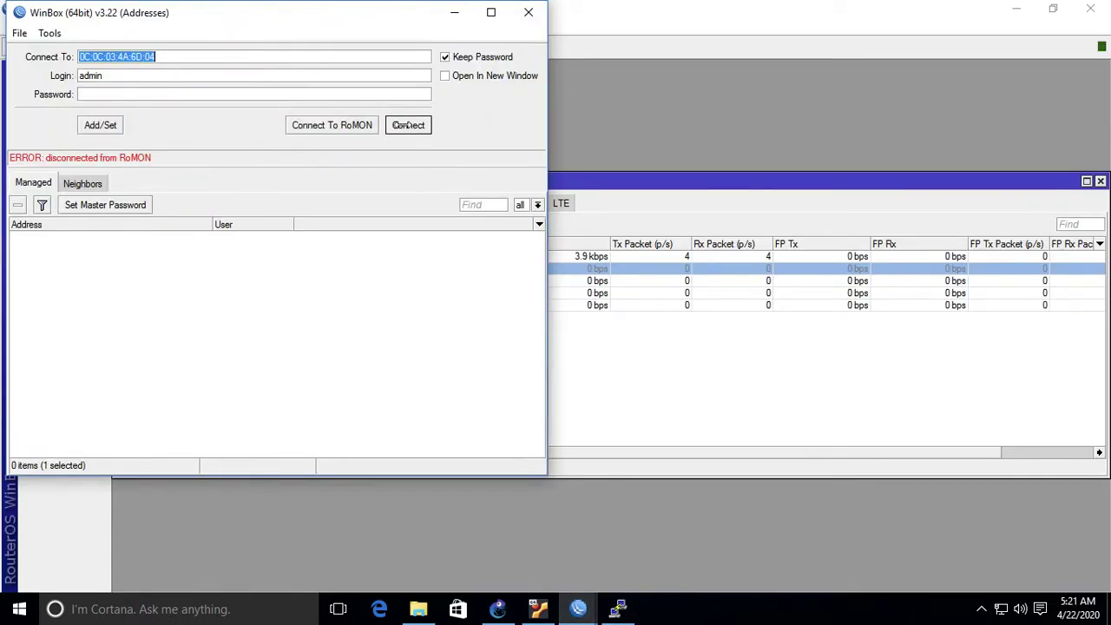
{"action": "left_click", "coordinate": [83, 183]}
{"action": "left_click", "coordinate": [76, 251]}
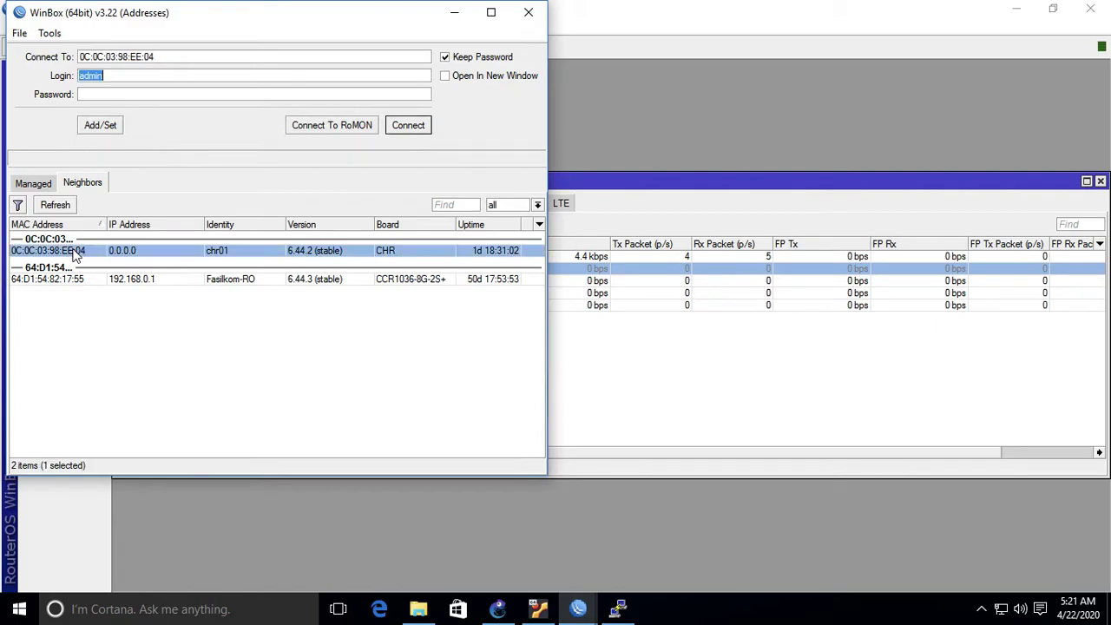
{"action": "left_click", "coordinate": [333, 128]}
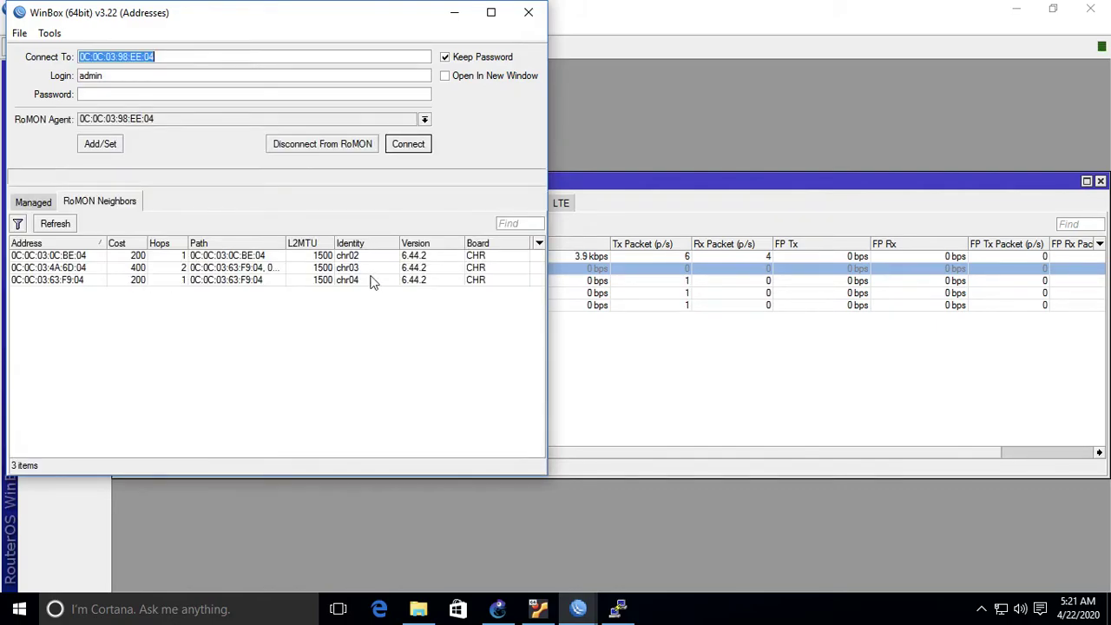
Connect to chr03 from the RoMON neighbors and inspect its 0.0.0.0/0 routes through 192.168.0.5 and 192.168.0.10
{"action": "left_click", "coordinate": [72, 269]}
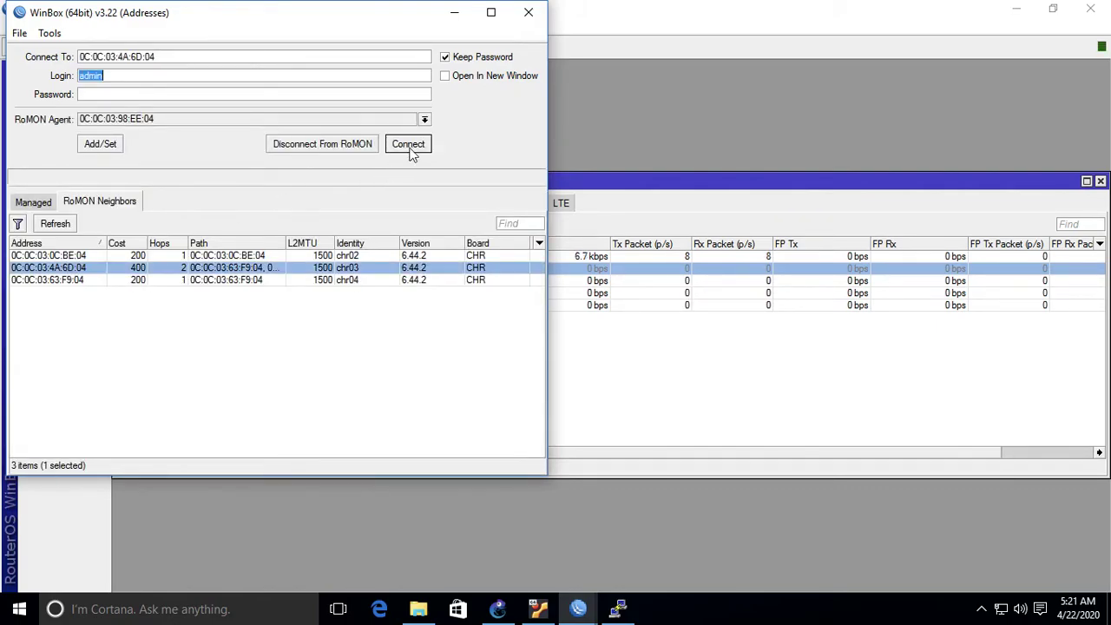
{"action": "left_click", "coordinate": [408, 144]}
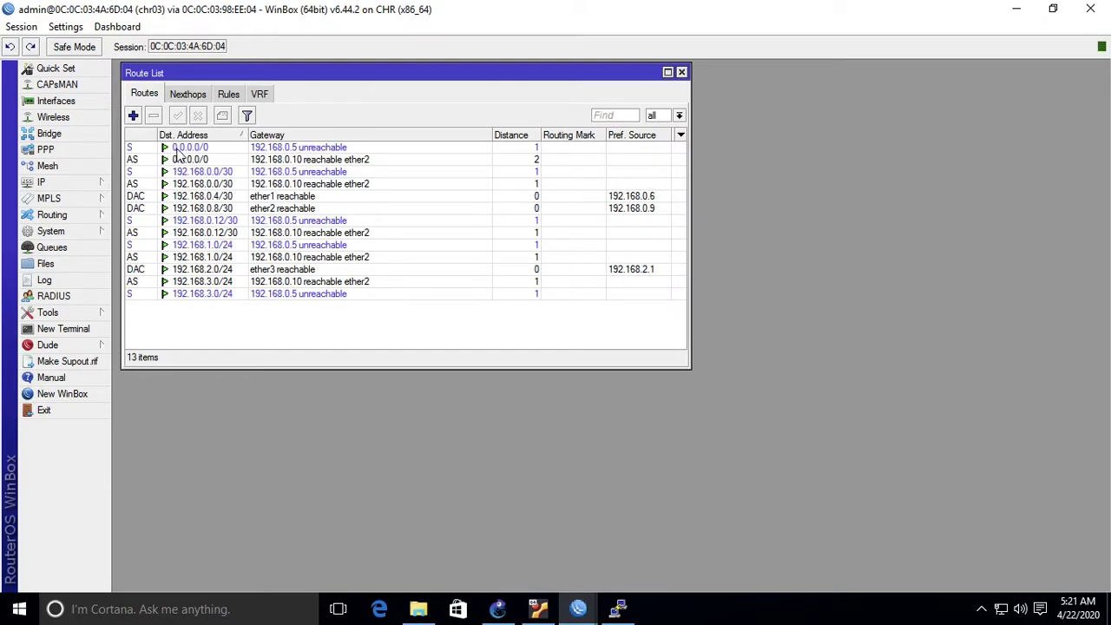
{"action": "left_click", "coordinate": [329, 149]}
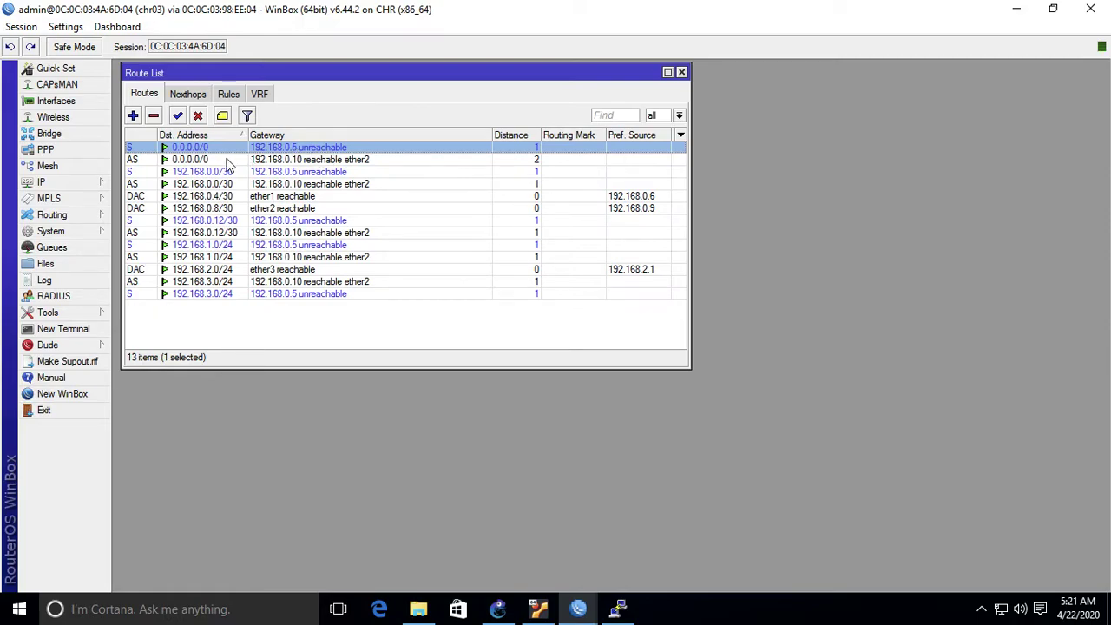
{"action": "left_click", "coordinate": [131, 162]}
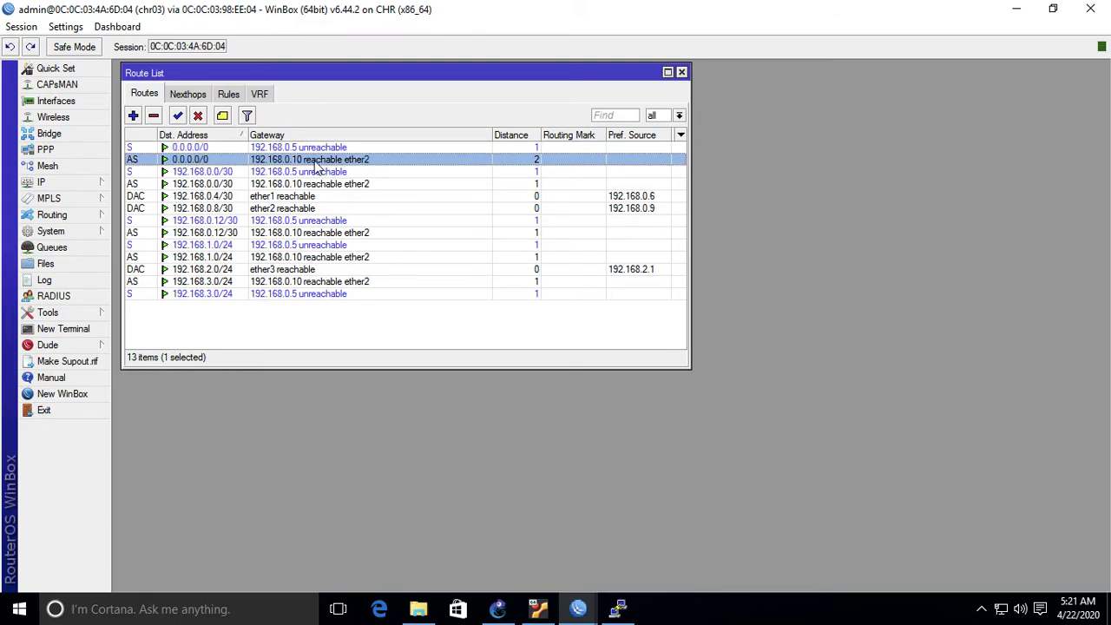
Stop the running ping in PC02's terminal, then trace the route to 8.8.8.8 again and cancel the trace
{"action": "left_click", "coordinate": [618, 601]}
{"action": "key", "text": "Up"}
{"action": "key", "text": "ctrl+c"}
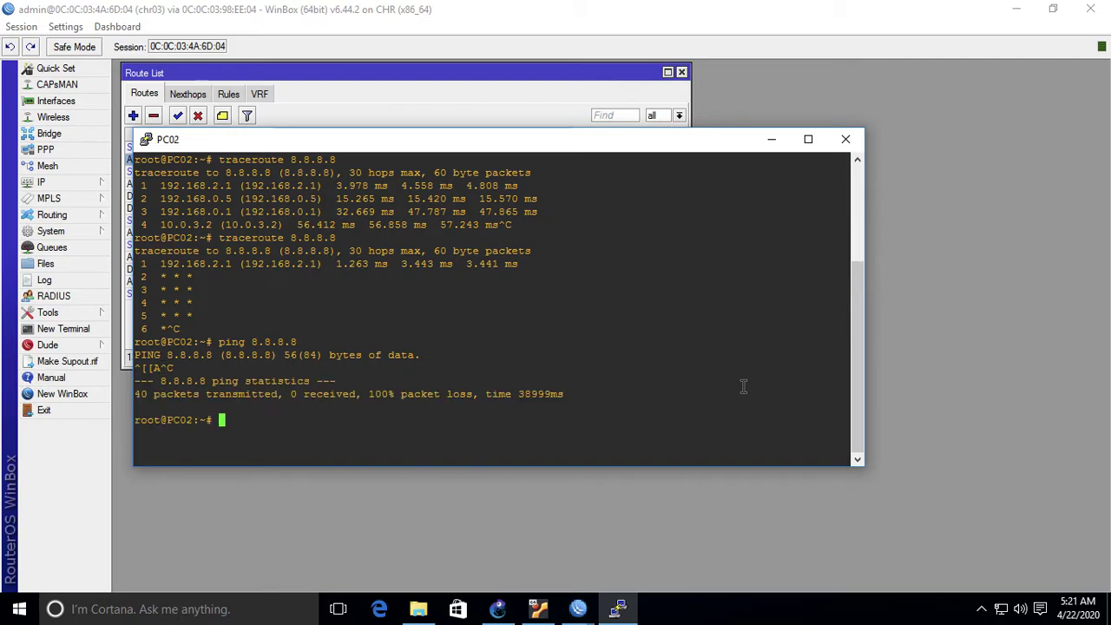
{"action": "type", "text": "traceroute 8.8.8.8"}
{"action": "key", "text": "Return"}
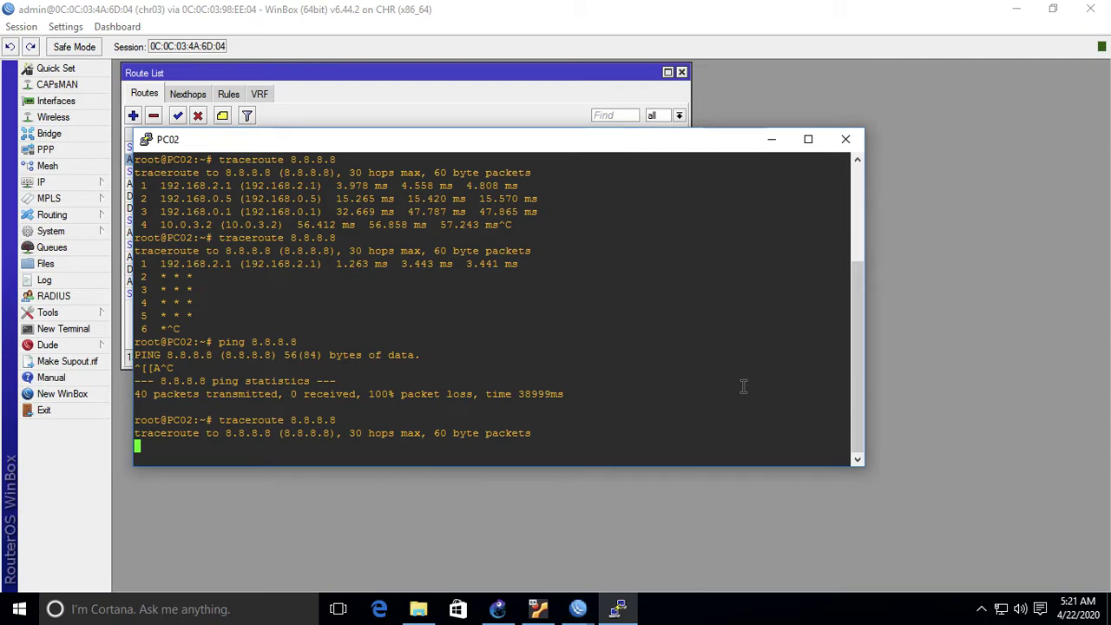
{"action": "key", "text": "ctrl+c"}
Ping the backup gateway 192.168.0.10 from PC02 and stop after a few replies
{"action": "type", "text": "ping 19216"}
{"action": "key", "text": "BackSpace"}
{"action": "key", "text": "BackSpace"}
{"action": "key", "text": "BackSpace"}
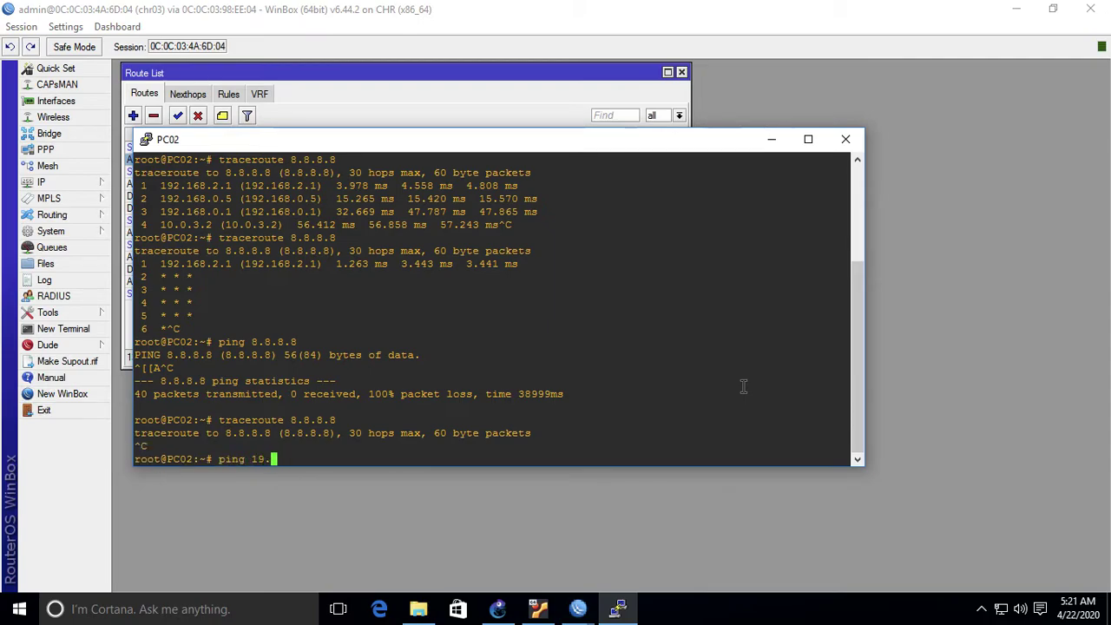
{"action": "type", "text": "2.168.0.10"}
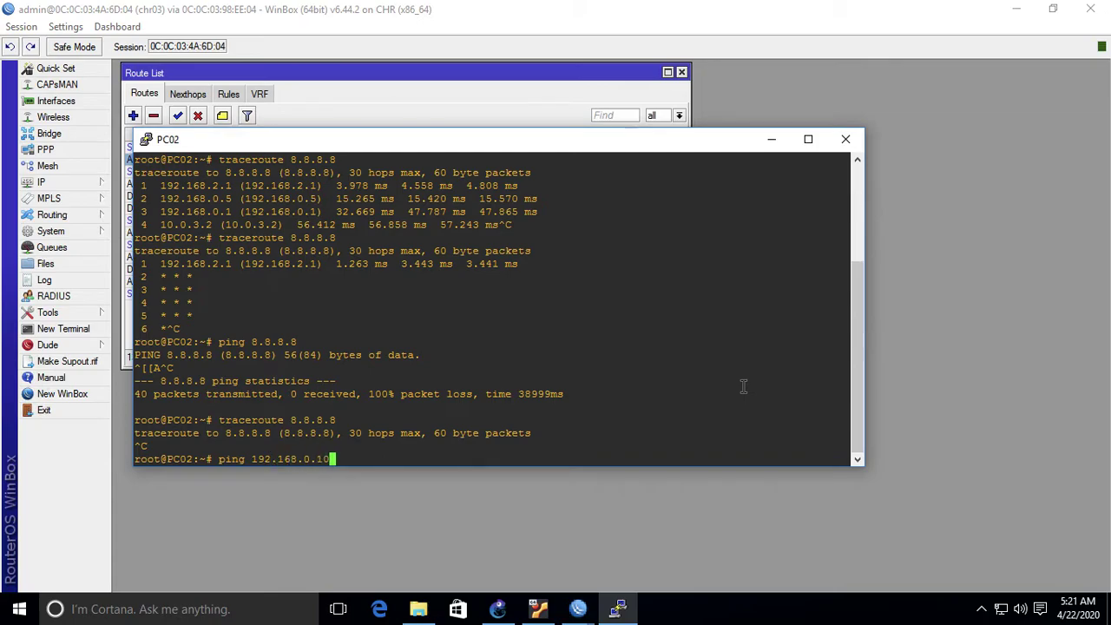
{"action": "key", "text": "Return"}
{"action": "key", "text": "ctrl+c"}
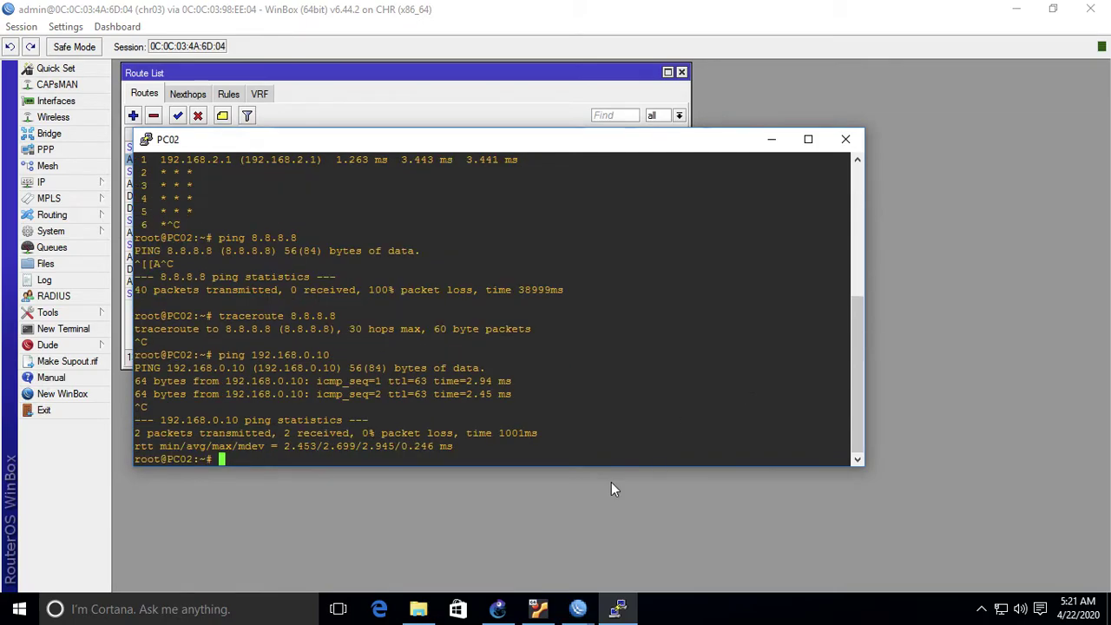
Check the ring topology in GNS3, then ping 192.168.0.14 from PC02 and stop the ping
{"action": "left_click", "coordinate": [498, 610]}
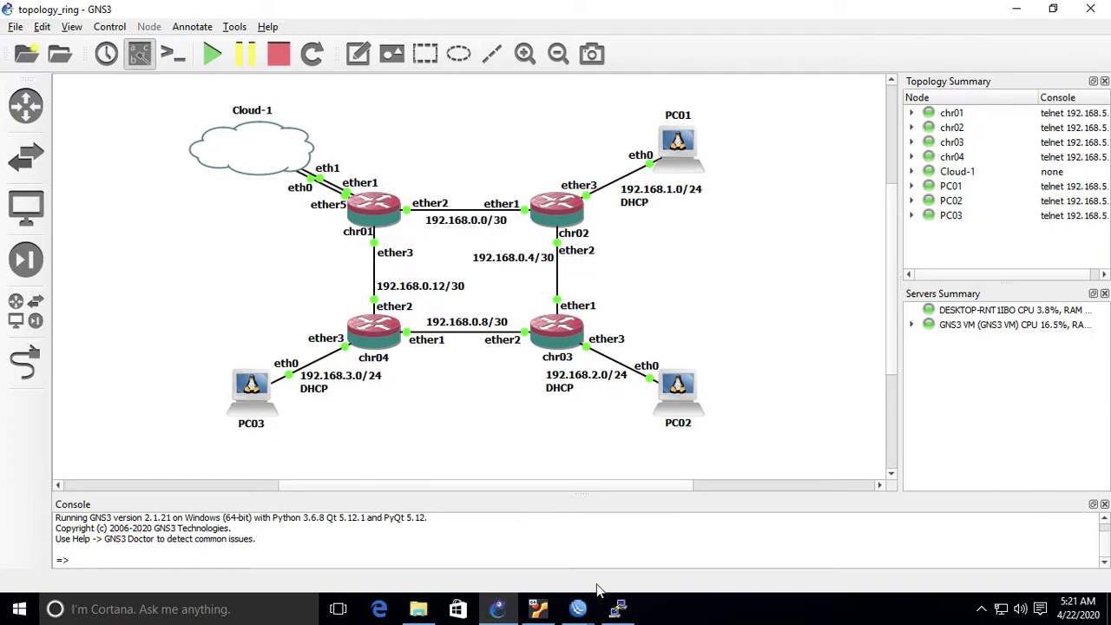
{"action": "left_click", "coordinate": [617, 607]}
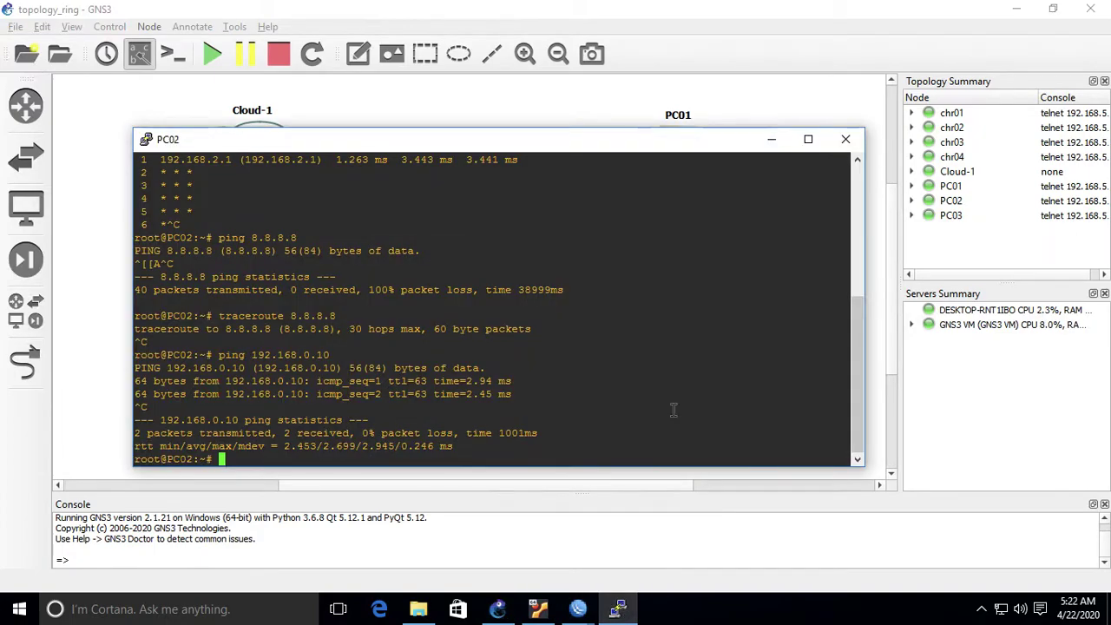
{"action": "key", "text": "Up"}
{"action": "key", "text": "BackSpace"}
{"action": "type", "text": "4"}
{"action": "key", "text": "Return"}
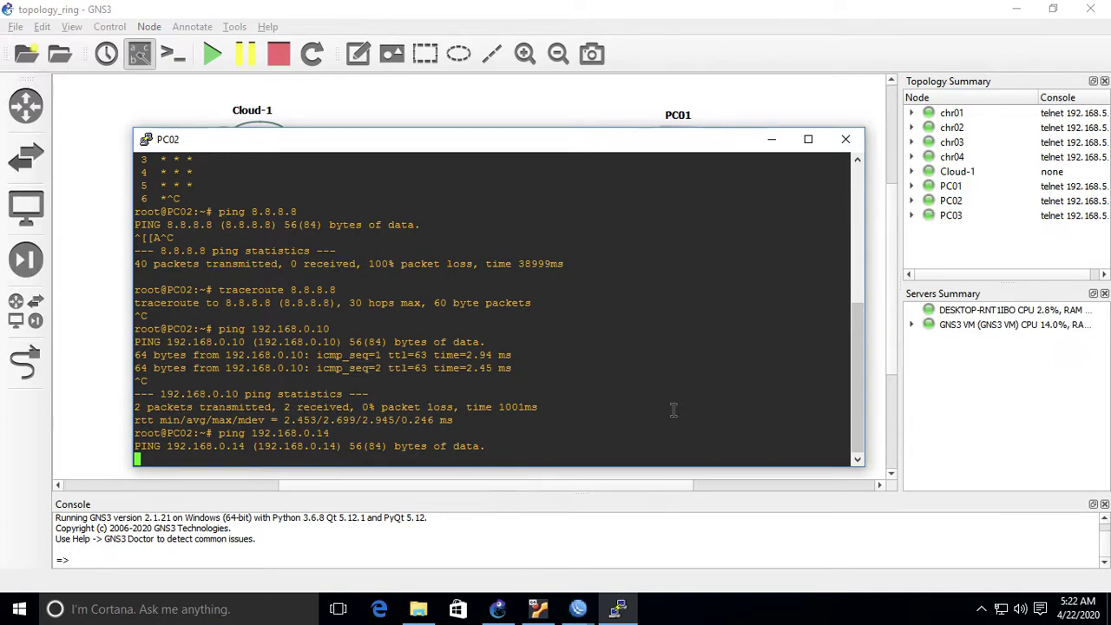
{"action": "key", "text": "ctrl+c"}
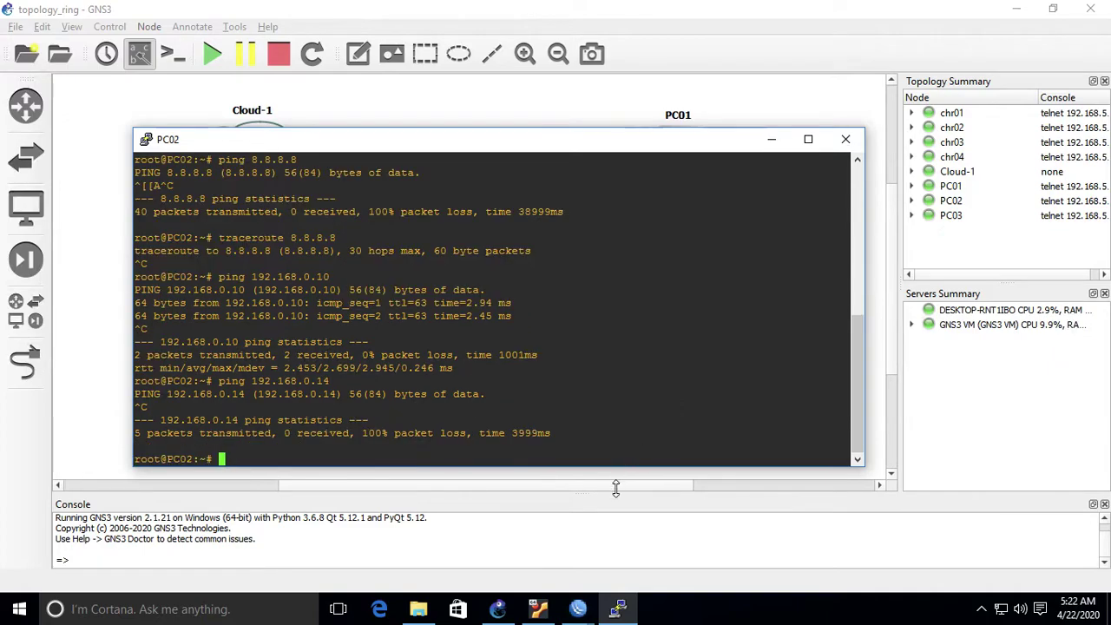
Switch back to chr03 in WinBox and compare its two routes to 192.168.0.12/30
{"action": "left_click", "coordinate": [577, 608]}
{"action": "left_click", "coordinate": [874, 524]}
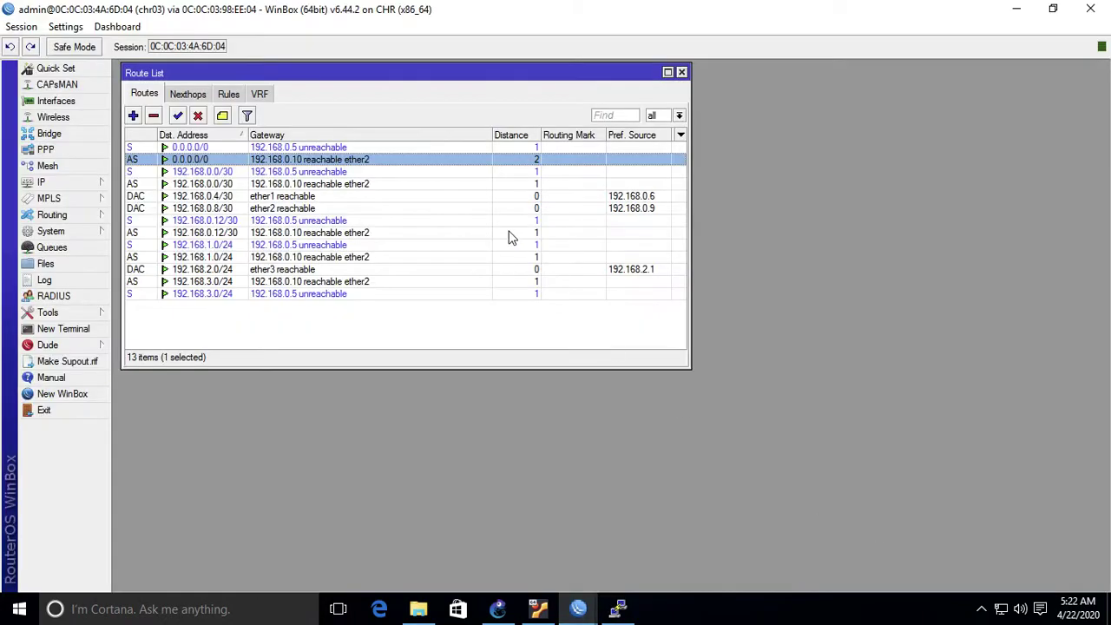
{"action": "left_click", "coordinate": [230, 229]}
{"action": "key", "text": "Up"}
{"action": "key", "text": "Down"}
{"action": "key", "text": "Up"}
{"action": "key", "text": "Down"}
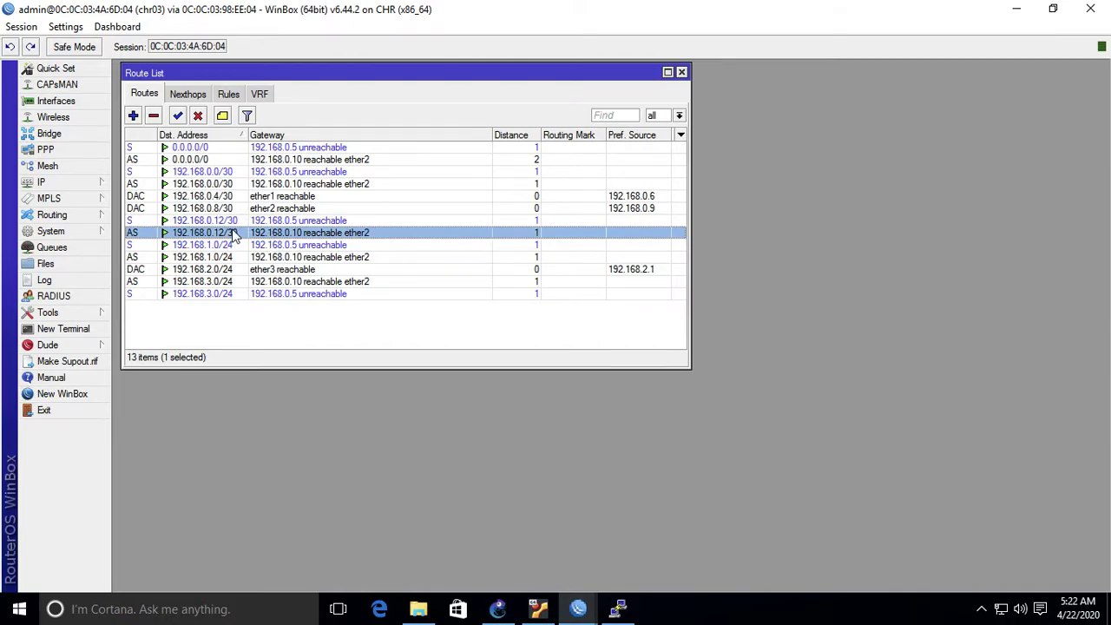
Open a terminal on chr03, ping 192.168.0.14, and stop the ping
{"action": "left_click", "coordinate": [63, 329]}
{"action": "type", "text": "pi"}
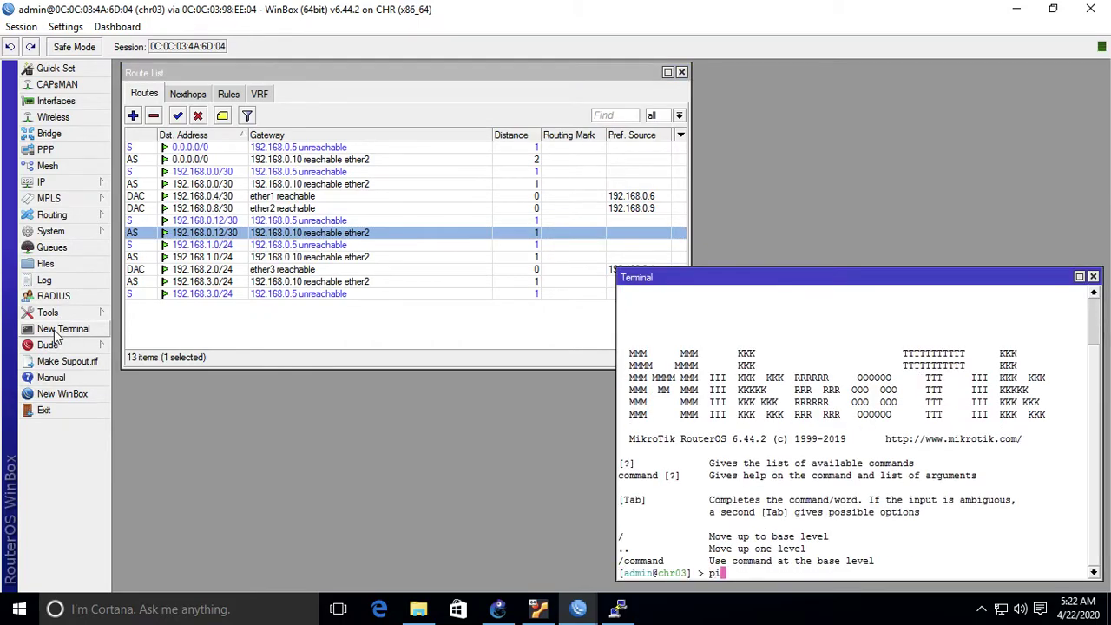
{"action": "type", "text": "ng 192.168.0.14"}
{"action": "key", "text": "Return"}
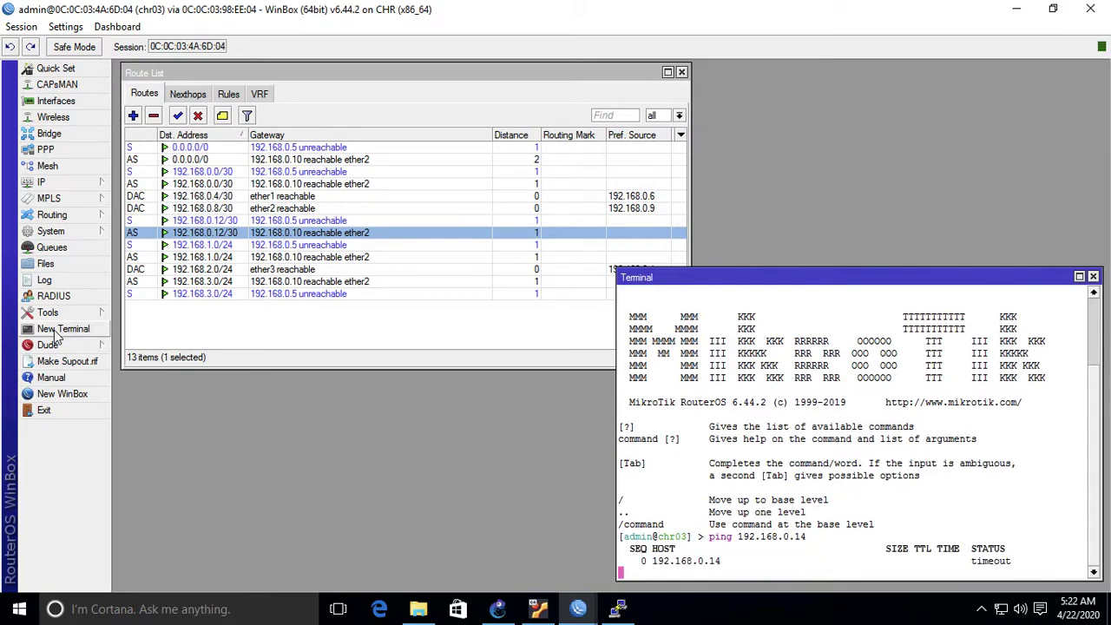
{"action": "key", "text": "ctrl+c"}
Ping 192.168.0.13 from chr03's terminal and stop the ping
{"action": "key", "text": "Up"}
{"action": "key", "text": "BackSpace"}
{"action": "type", "text": "3"}
{"action": "key", "text": "Return"}
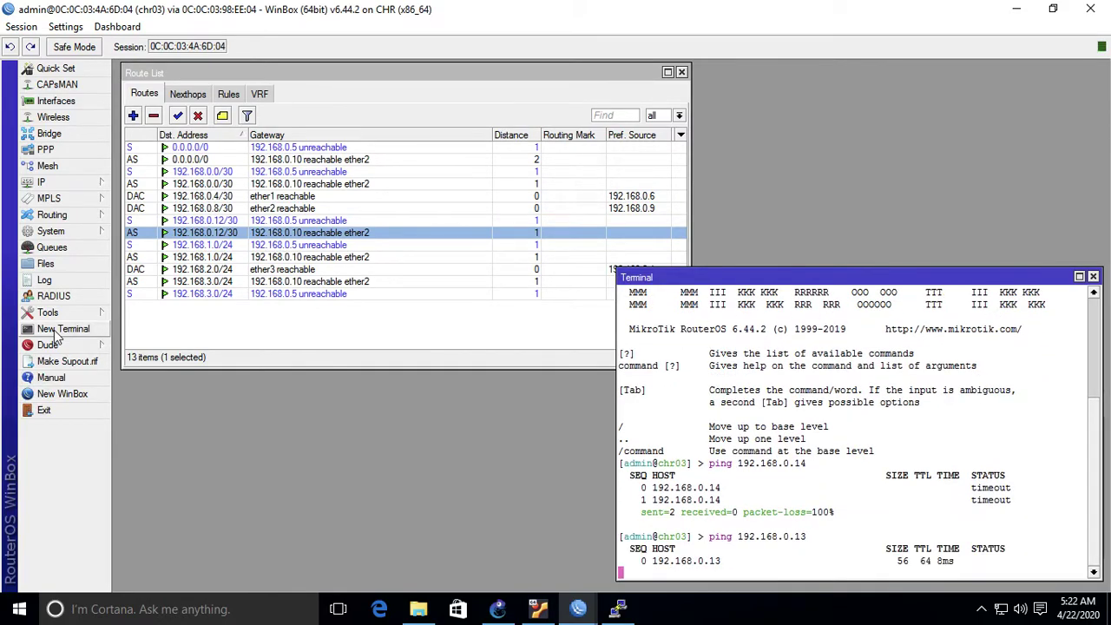
{"action": "key", "text": "ctrl+c"}
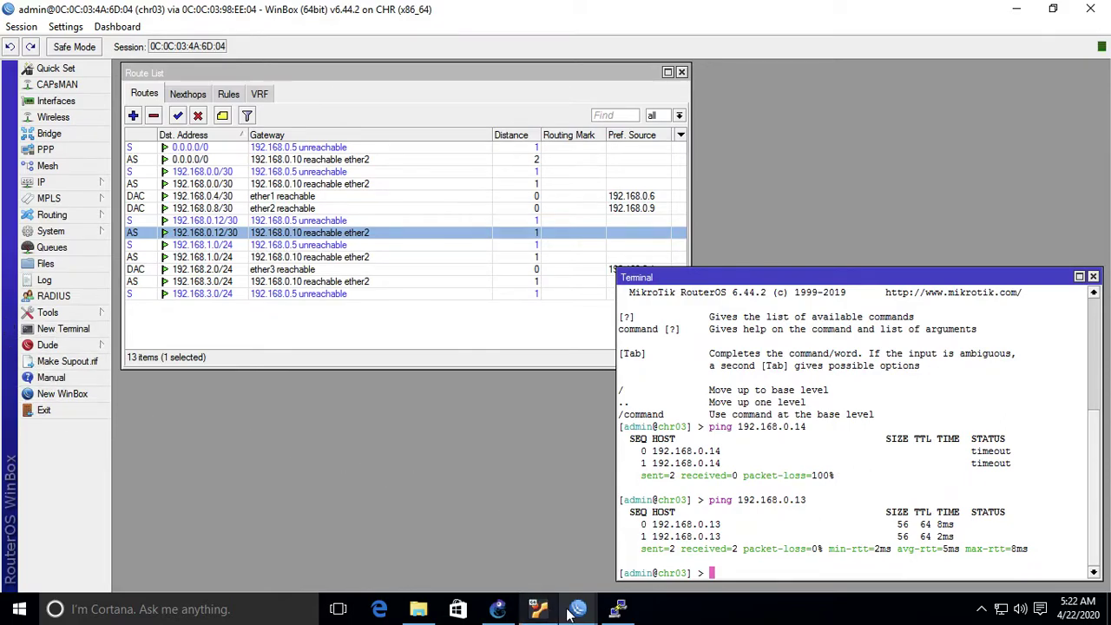
Switch to the chr04 session in WinBox and open its IP route list
{"action": "mouse_move", "coordinate": [566, 613]}
{"action": "left_click", "coordinate": [628, 532]}
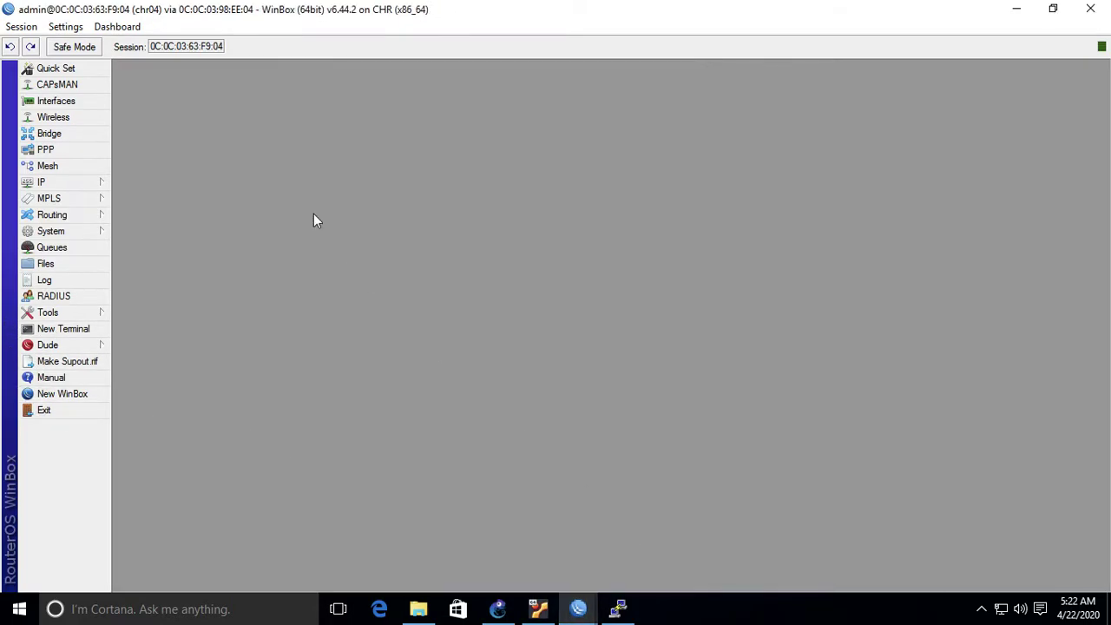
{"action": "left_click", "coordinate": [44, 182]}
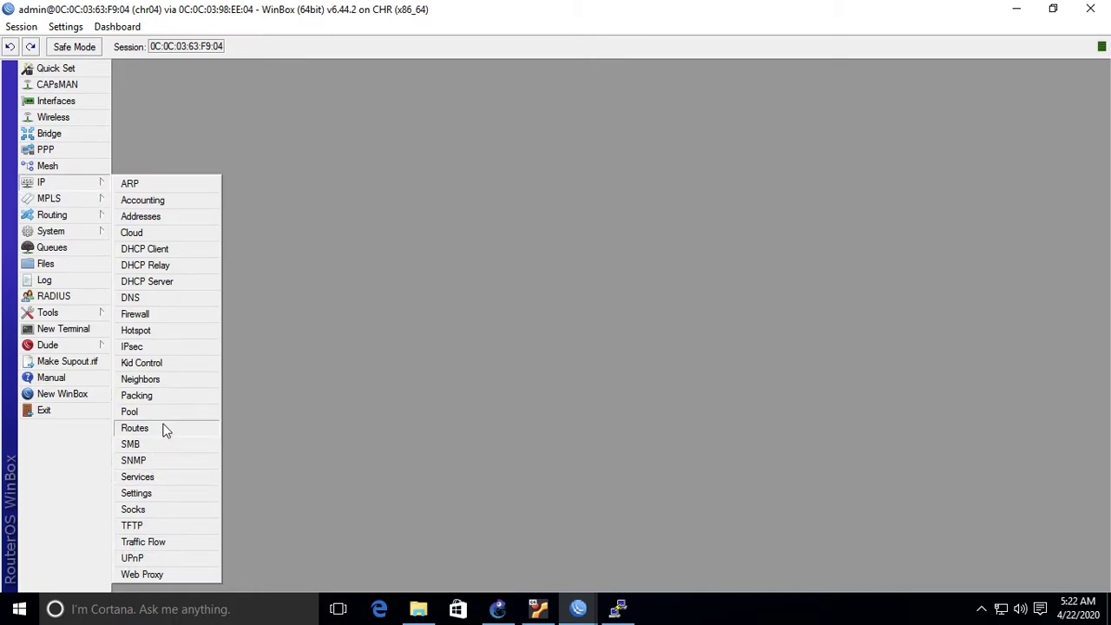
{"action": "left_click", "coordinate": [135, 428]}
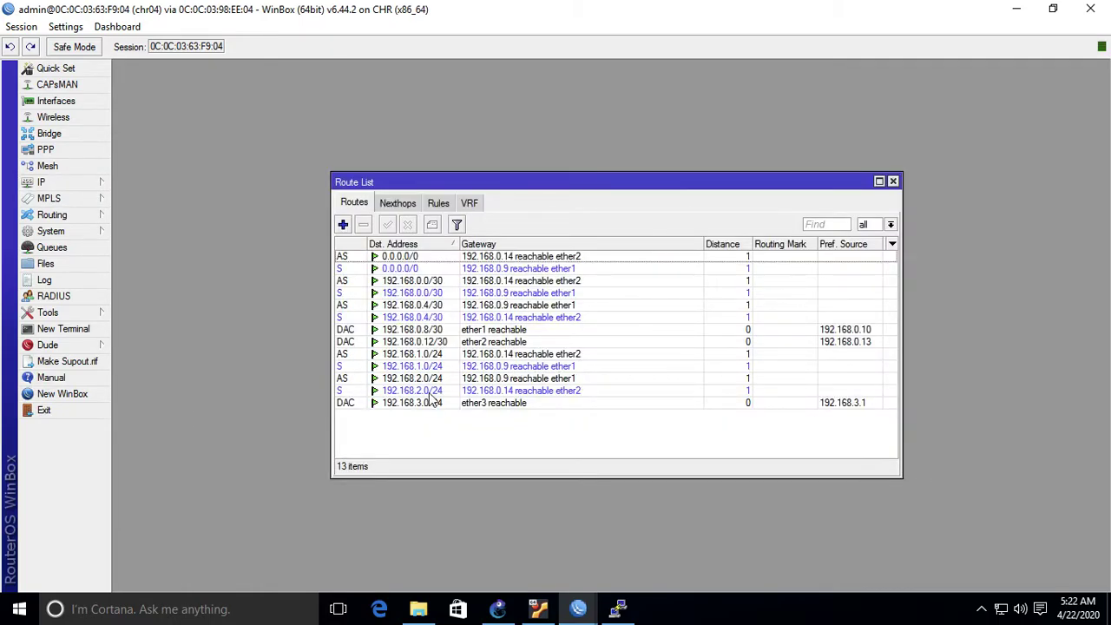
Examine chr04's routes one by one from 192.168.0.0/30 down to the 192.168.2.0/24 route through 192.168.0.9
{"action": "left_click", "coordinate": [459, 286]}
{"action": "key", "text": "Down"}
{"action": "key", "text": "Down"}
{"action": "key", "text": "Down"}
{"action": "key", "text": "Down"}
{"action": "key", "text": "Down"}
{"action": "key", "text": "Up"}
{"action": "key", "text": "Down"}
{"action": "key", "text": "Down"}
{"action": "key", "text": "Down"}
{"action": "key", "text": "Down"}
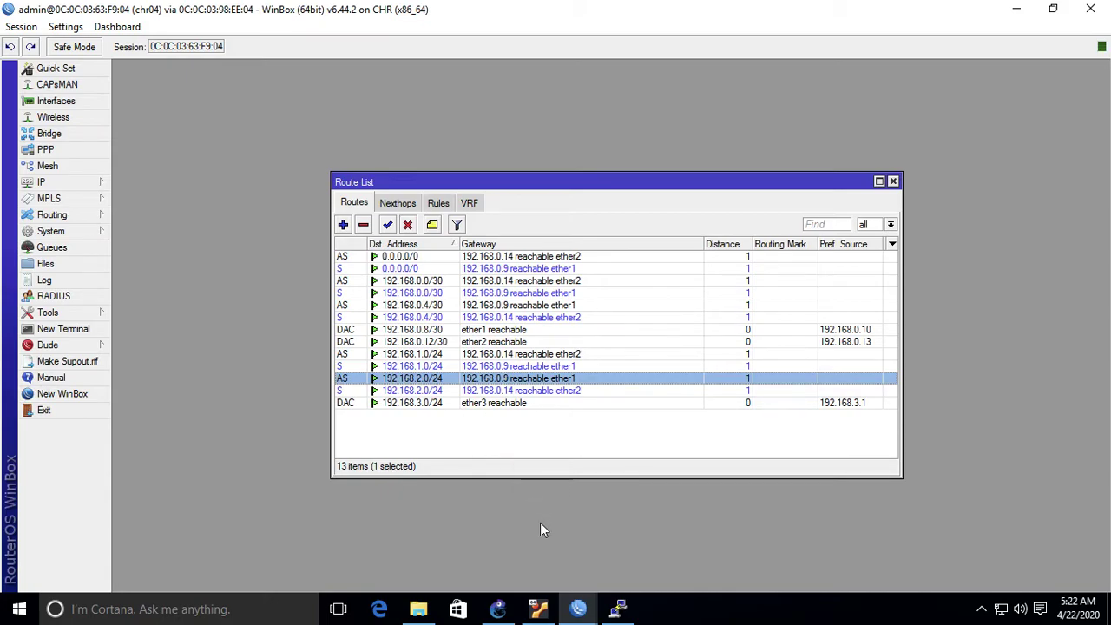
{"action": "mouse_move", "coordinate": [496, 609]}
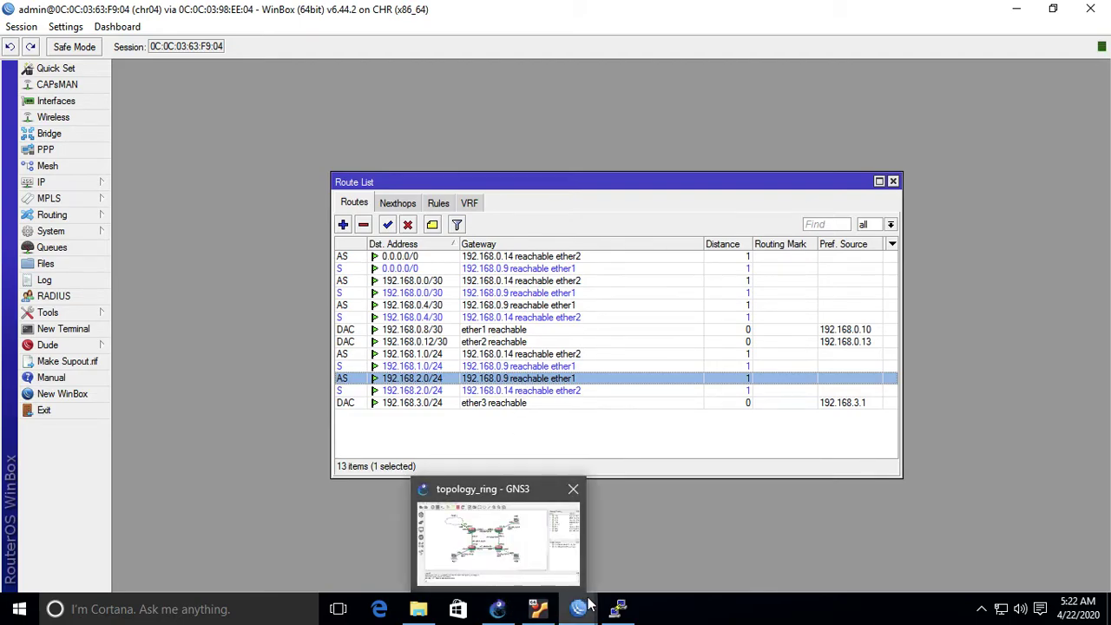
Check the ring topology in GNS3, then in chr03's WinBox terminal ping 192.168.0.13 and 192.168.0.14
{"action": "left_click", "coordinate": [500, 609]}
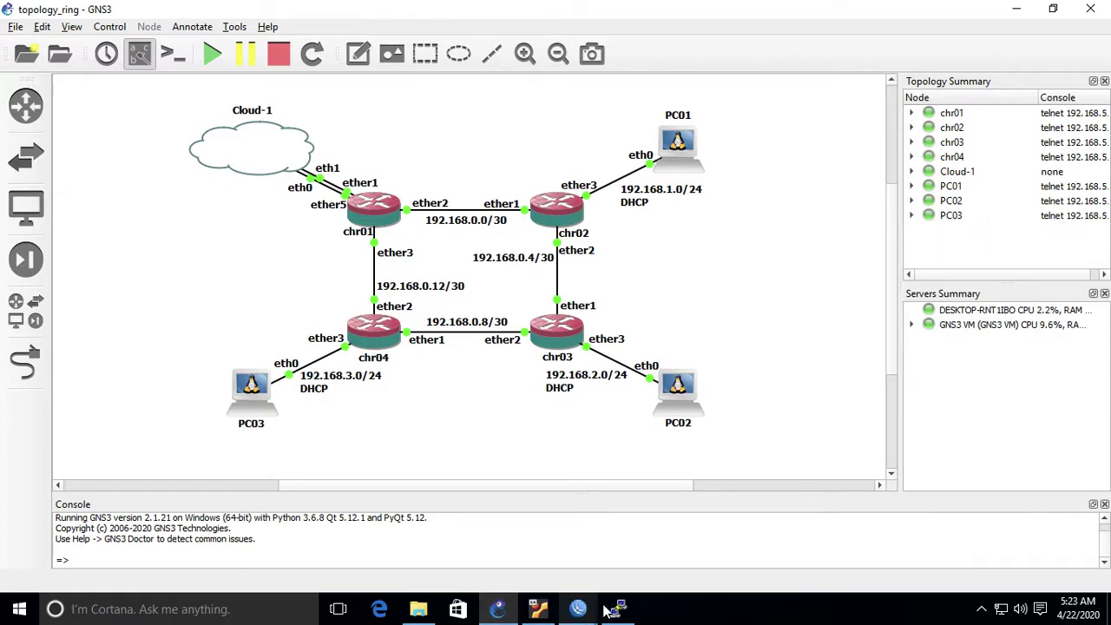
{"action": "mouse_move", "coordinate": [587, 612]}
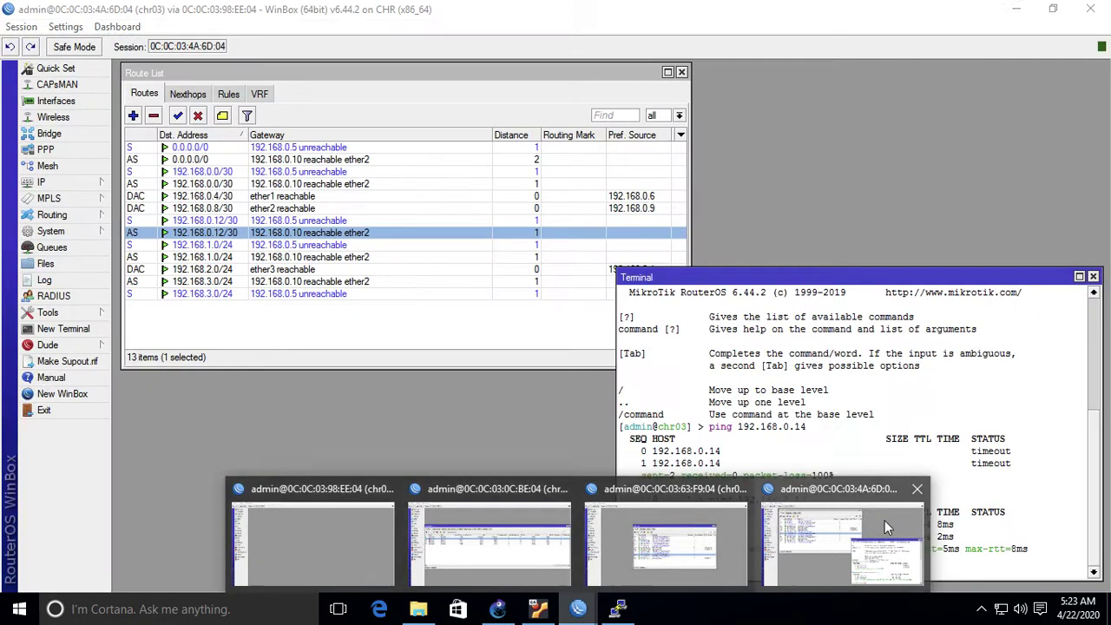
{"action": "left_click", "coordinate": [884, 520]}
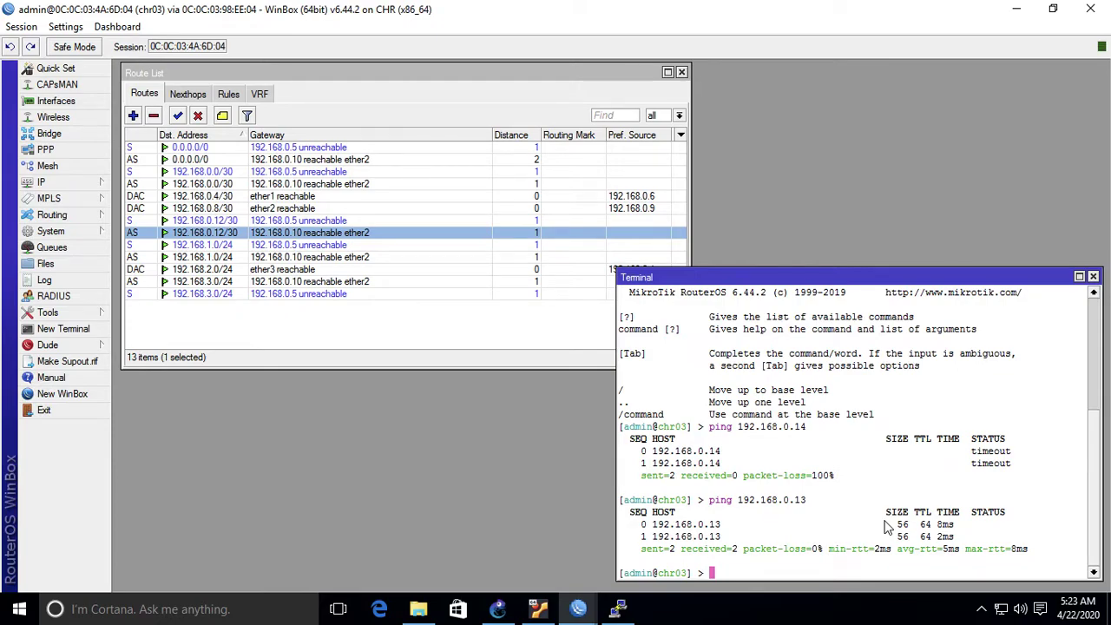
{"action": "key", "text": "Up"}
{"action": "key", "text": "Return"}
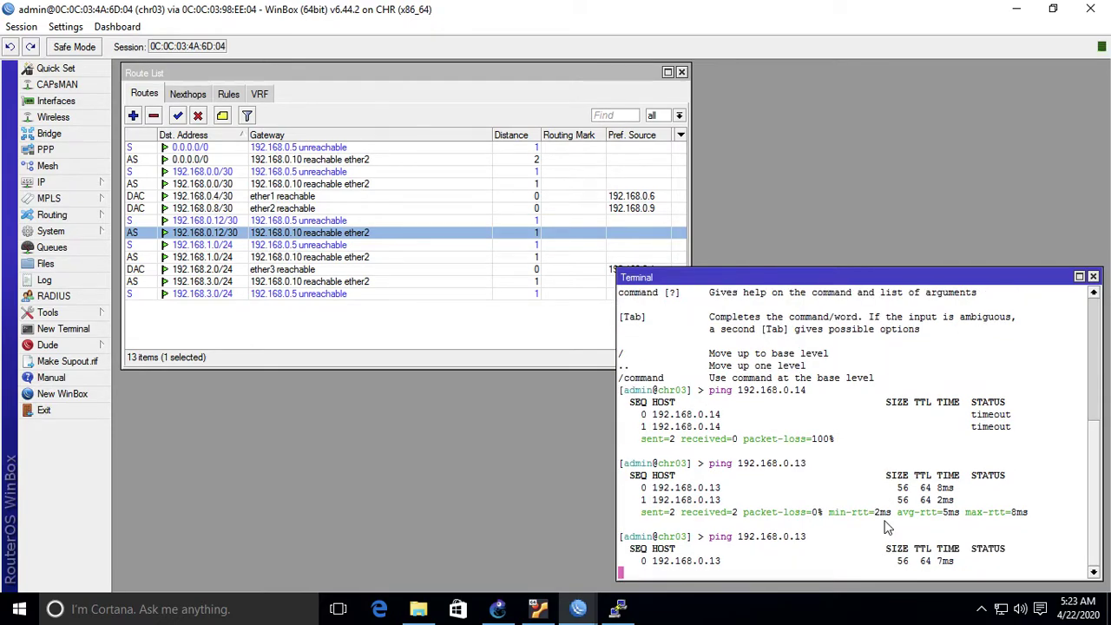
{"action": "key", "text": "Up"}
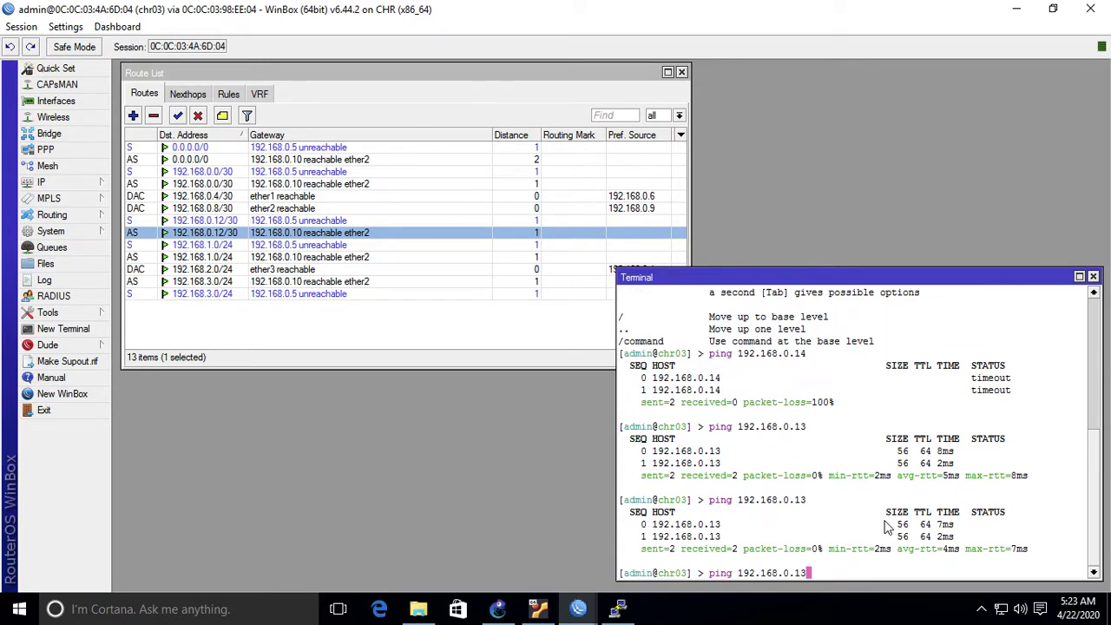
{"action": "key", "text": "BackSpace"}
{"action": "type", "text": "4"}
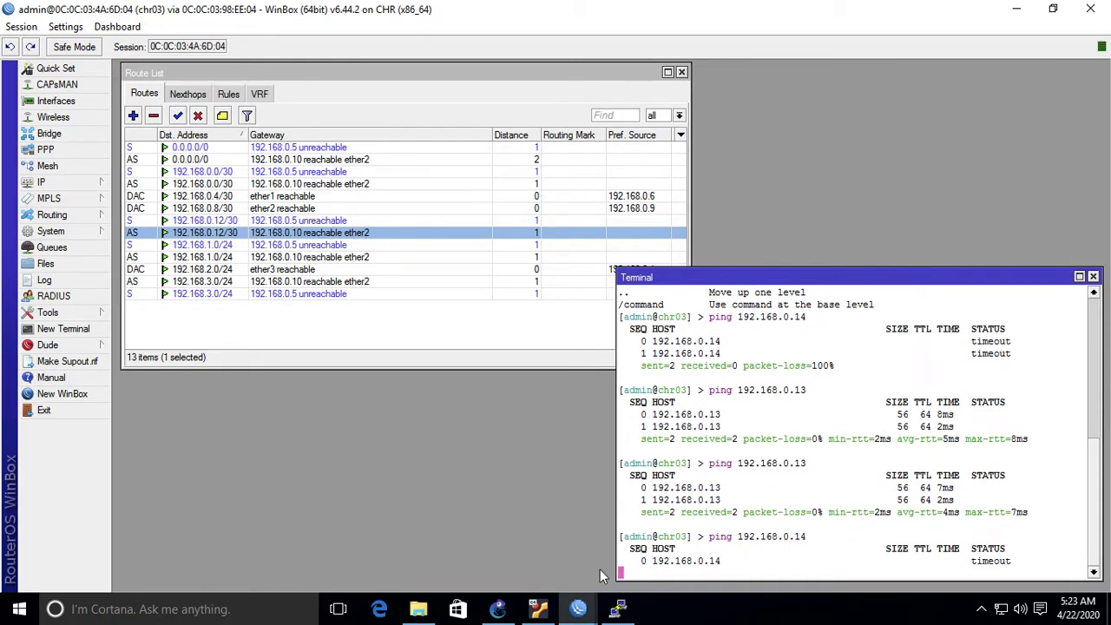
Switch to the chr01 session in WinBox and open its IP route list
{"action": "left_click", "coordinate": [577, 607]}
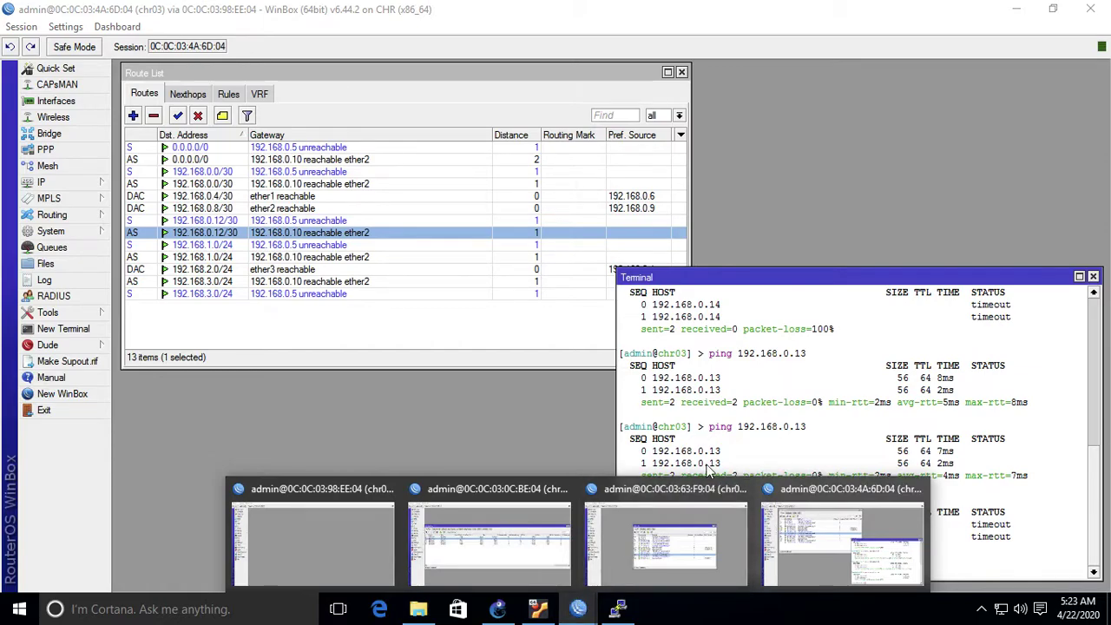
{"action": "left_click", "coordinate": [579, 608]}
{"action": "left_click", "coordinate": [581, 610]}
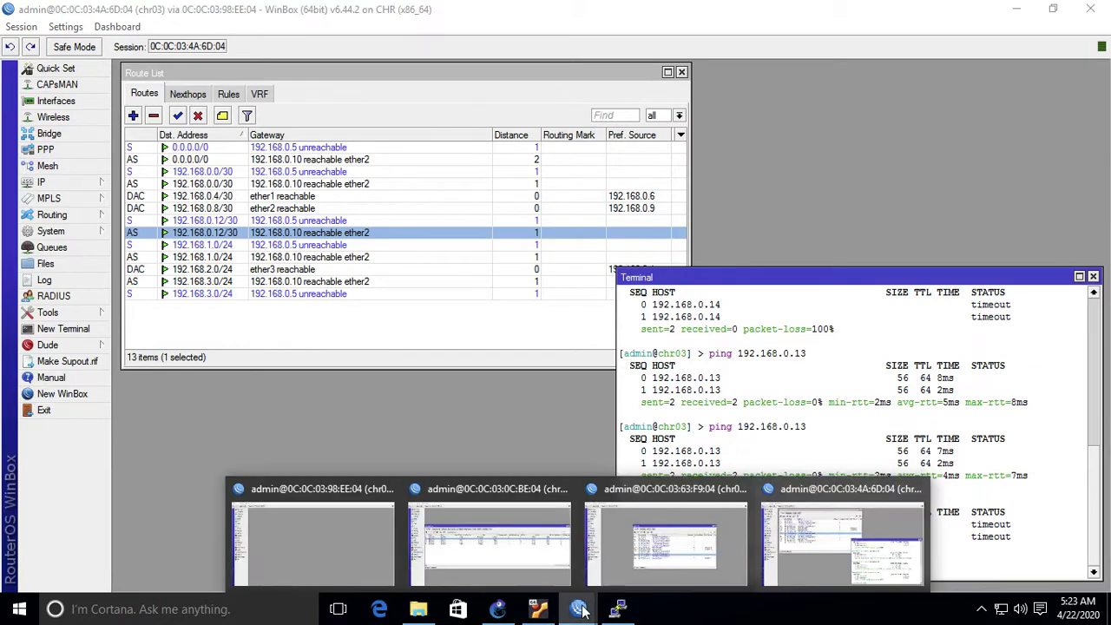
{"action": "left_click", "coordinate": [348, 534]}
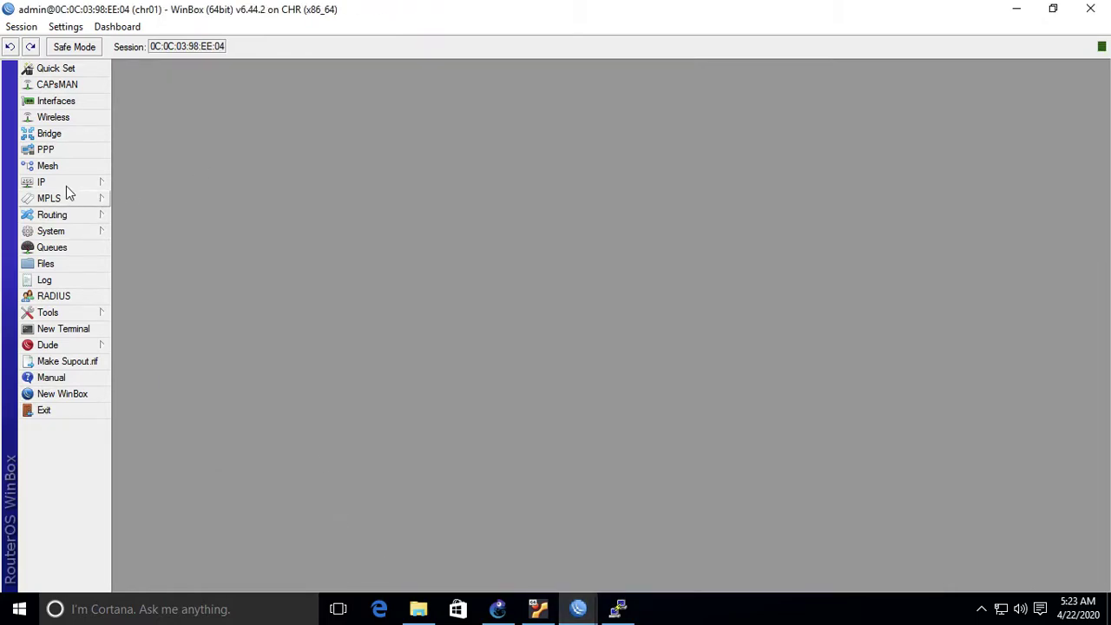
{"action": "left_click", "coordinate": [64, 183]}
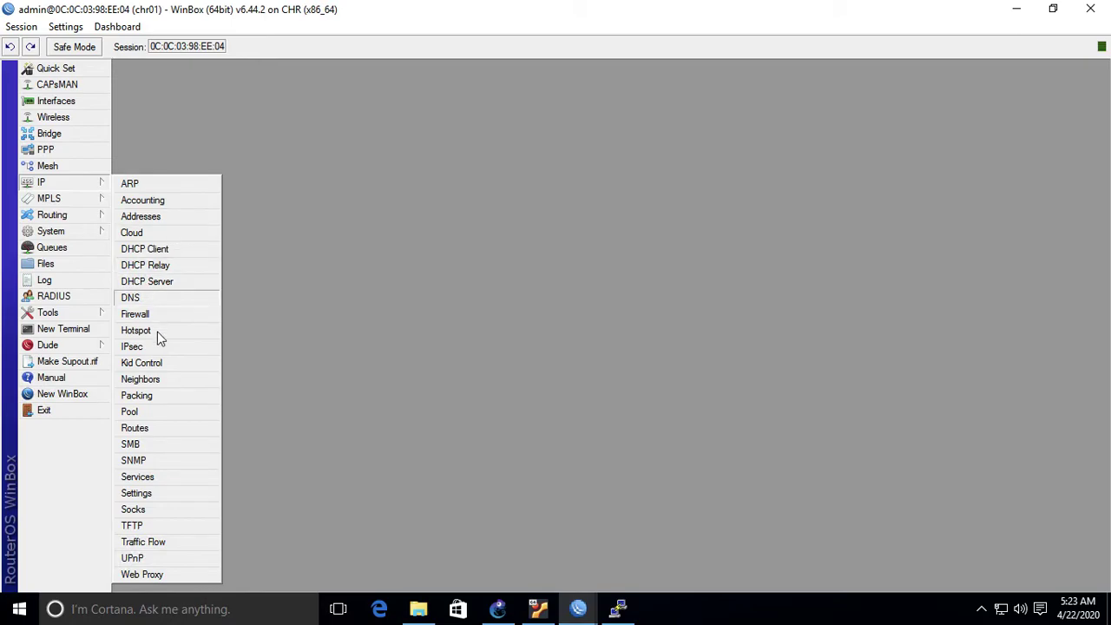
{"action": "left_click", "coordinate": [151, 426]}
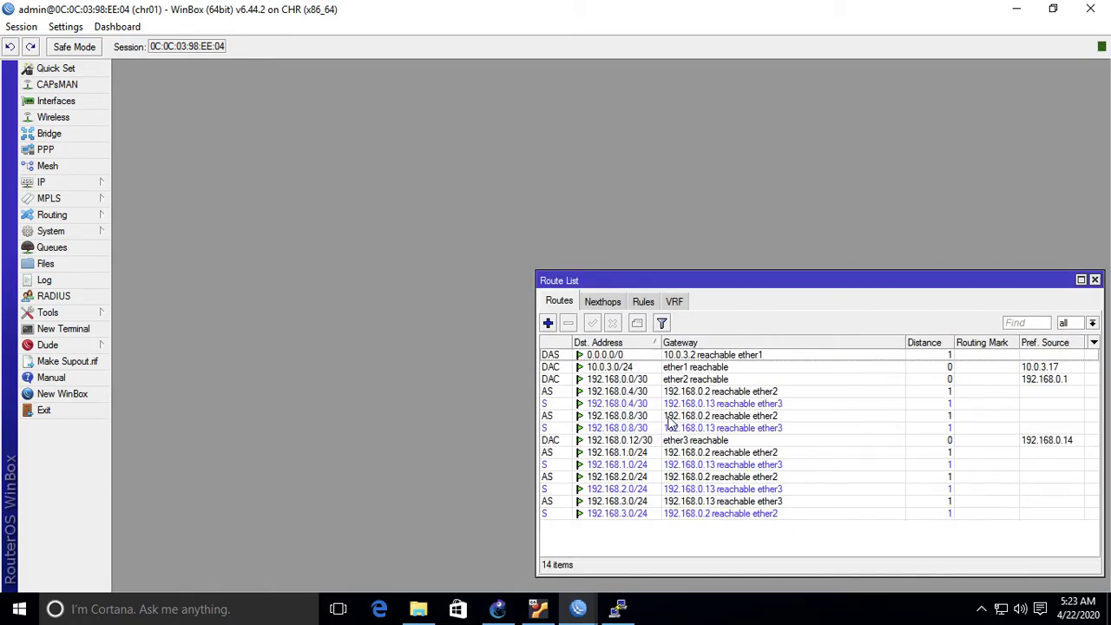
Disable the 192.168.2.0/24 route through gateway 192.168.0.2 in chr01's route list
{"action": "left_click", "coordinate": [639, 465]}
{"action": "key", "text": "Up"}
{"action": "key", "text": "Down"}
{"action": "key", "text": "Up"}
{"action": "key", "text": "Down"}
{"action": "key", "text": "Down"}
{"action": "key", "text": "Down"}
{"action": "key", "text": "Up"}
{"action": "key", "text": "Down"}
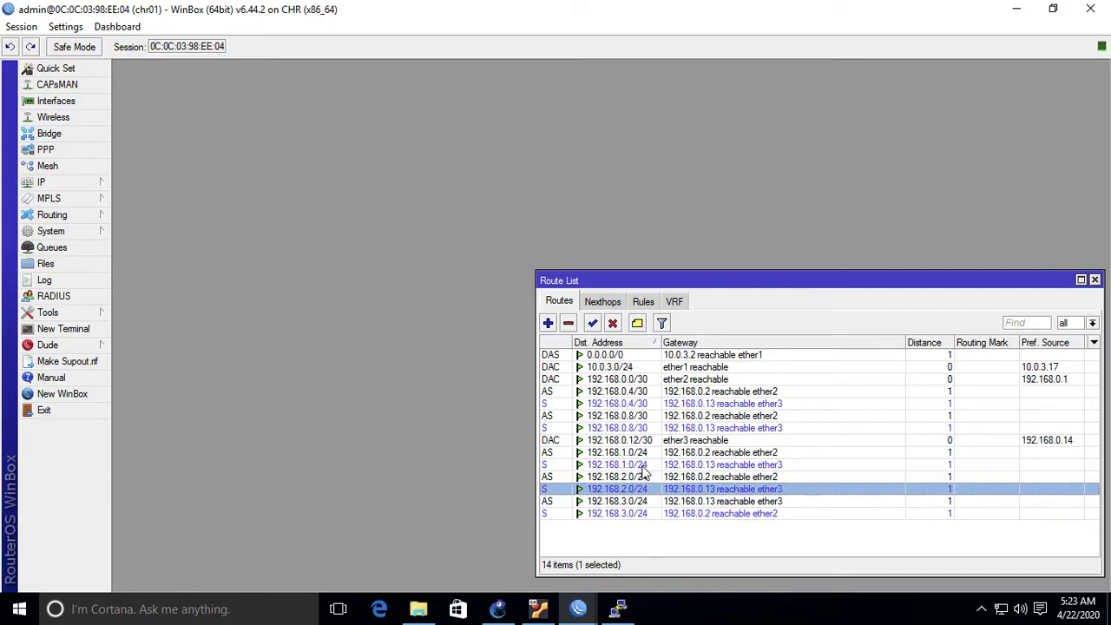
{"action": "key", "text": "Up"}
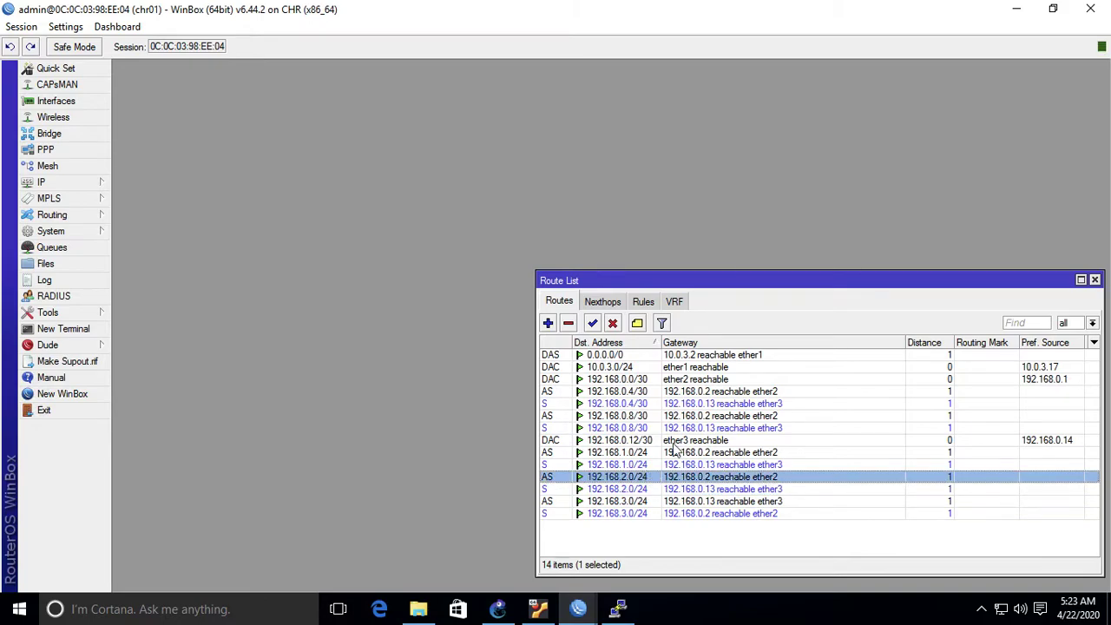
{"action": "left_click", "coordinate": [613, 324]}
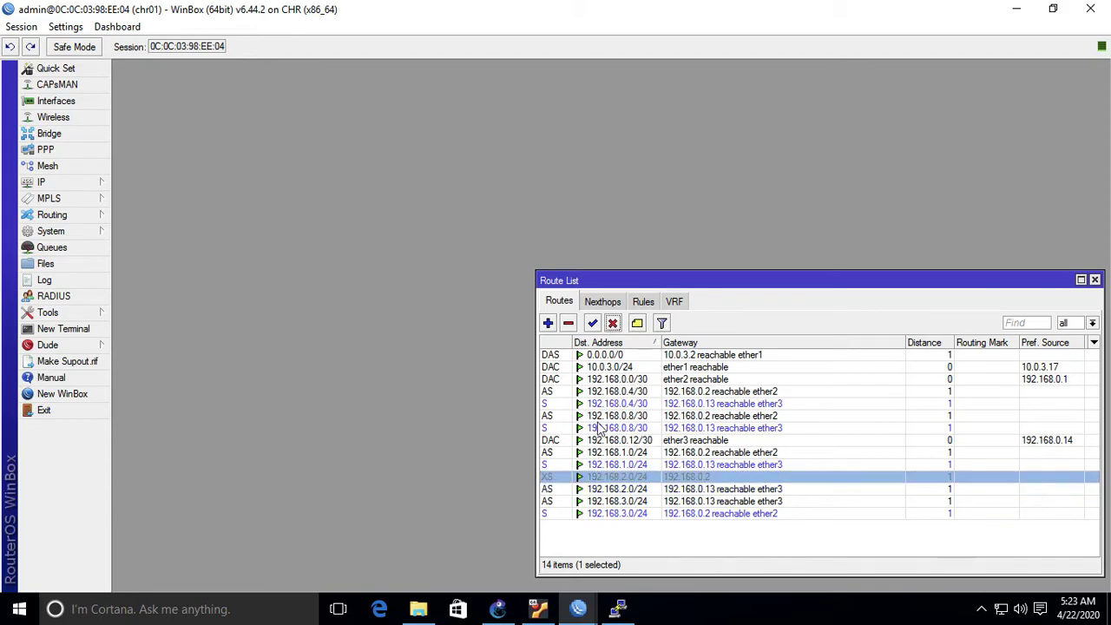
Run traceroute 8.8.8.8 again in PC02's PuTTY console and stop it
{"action": "left_click", "coordinate": [622, 610]}
{"action": "key", "text": "Up"}
{"action": "key", "text": "Up"}
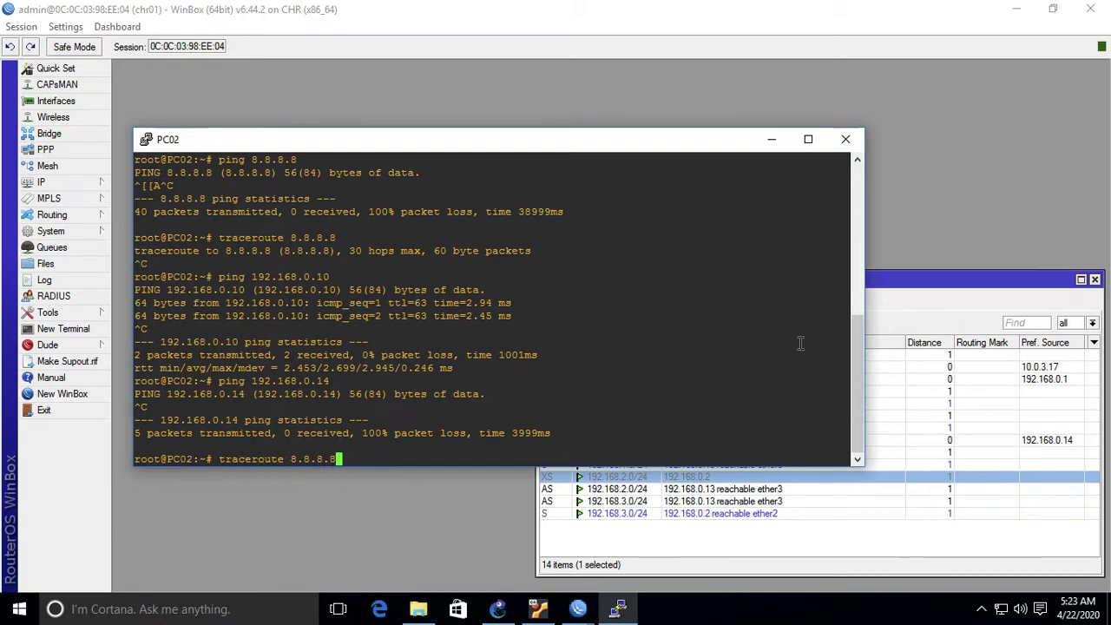
{"action": "key", "text": "Return"}
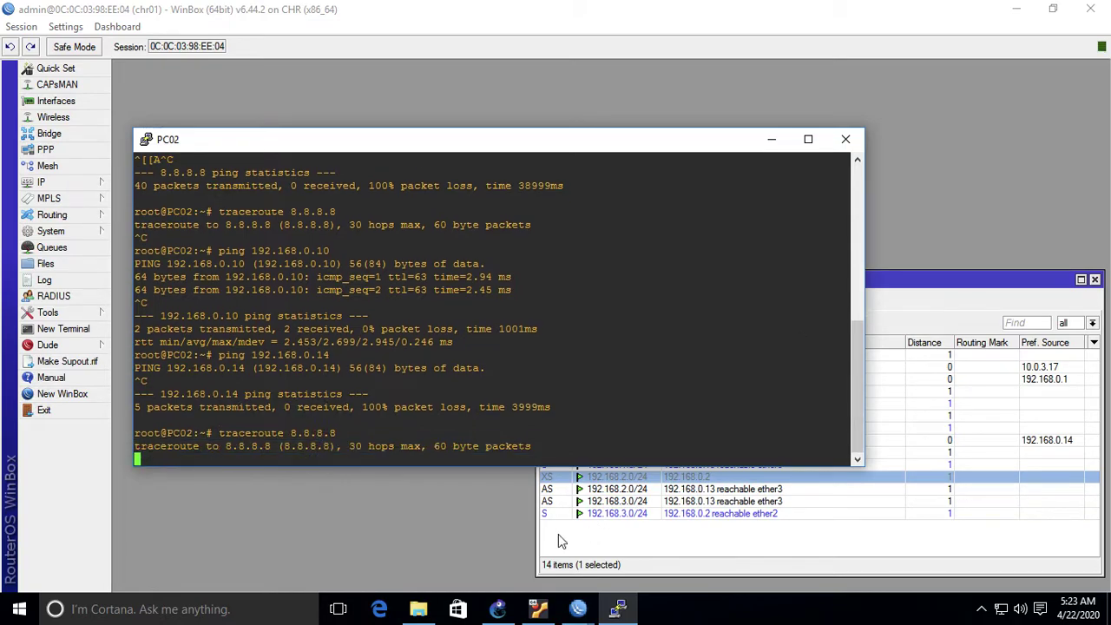
{"action": "key", "text": "ctrl+c"}
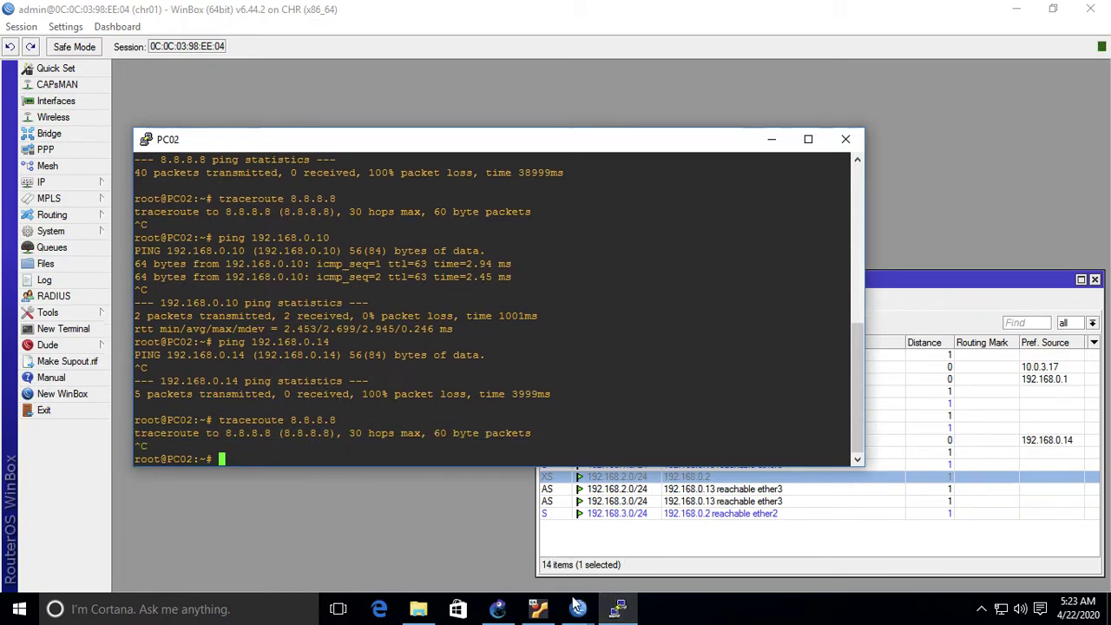
Return to chr03's WinBox session and ping 192.168.0.14 and 192.168.0.13 from its terminal
{"action": "mouse_move", "coordinate": [578, 608]}
{"action": "left_click", "coordinate": [862, 553]}
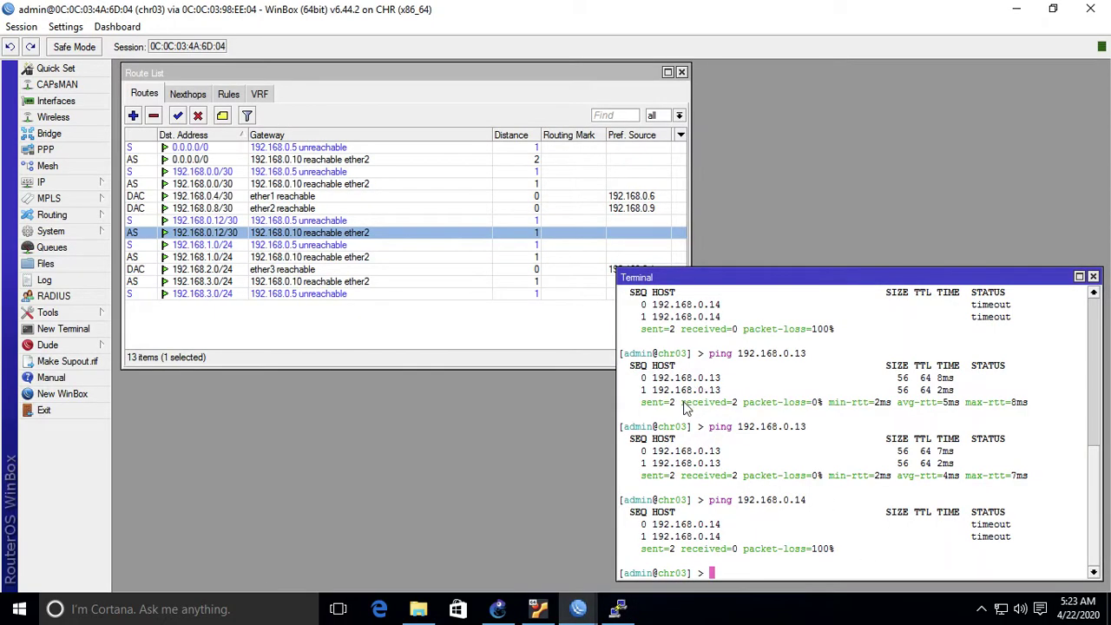
{"action": "key", "text": "Up"}
{"action": "key", "text": "Return"}
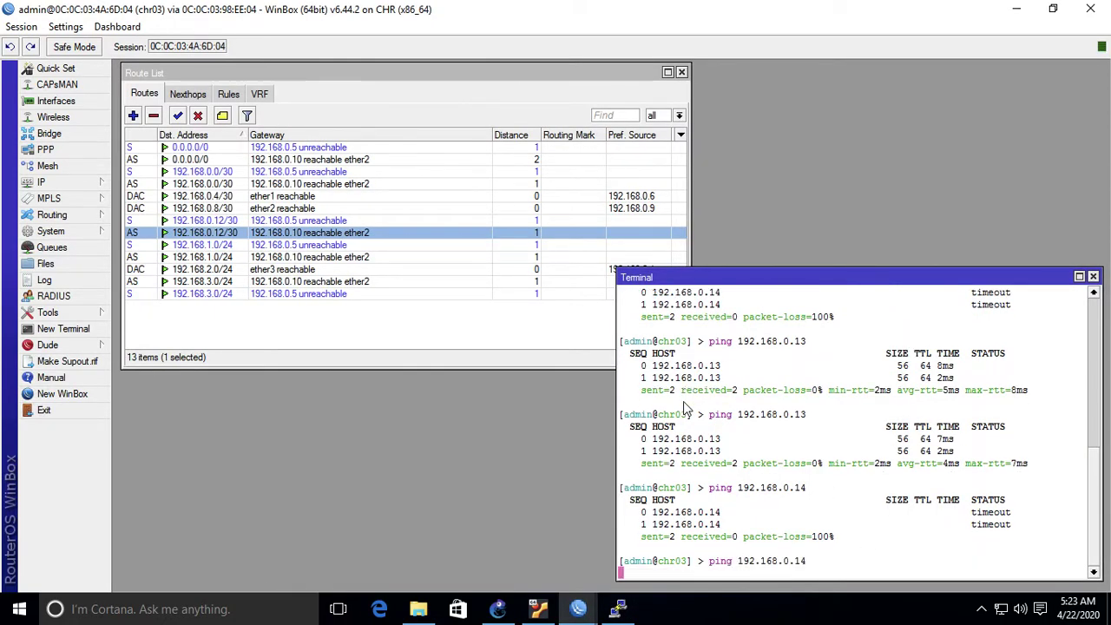
{"action": "key", "text": "Up"}
{"action": "key", "text": "Up"}
{"action": "key", "text": "Up"}
{"action": "key", "text": "Return"}
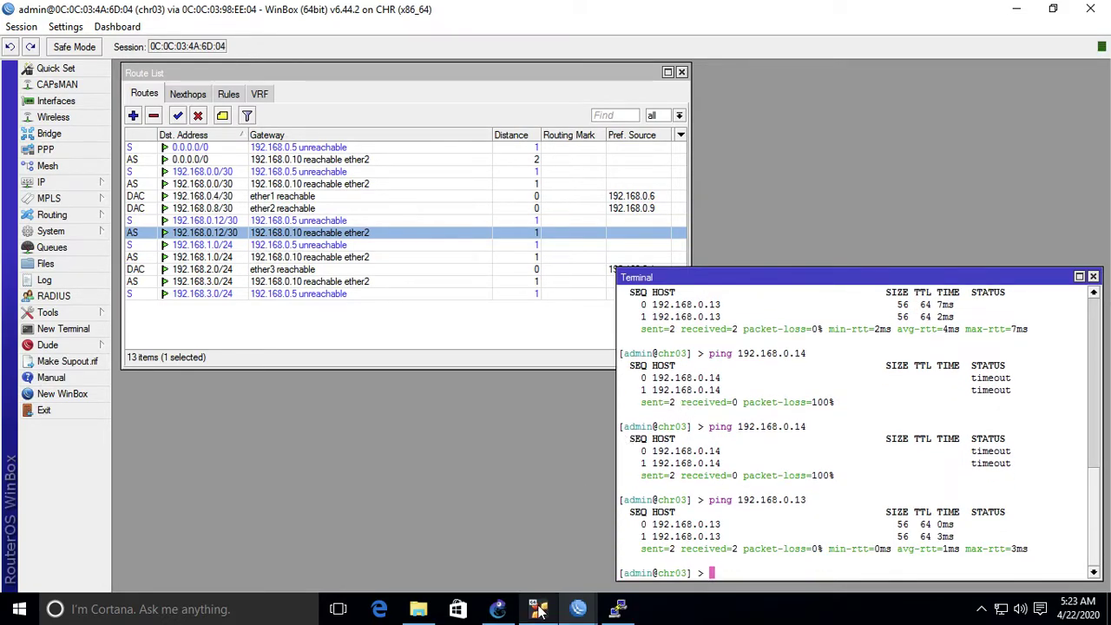
Switch to the chr01 session and disable its 192.168.0.8/30 route through gateway 192.168.0.2
{"action": "mouse_move", "coordinate": [587, 610]}
{"action": "left_click", "coordinate": [334, 569]}
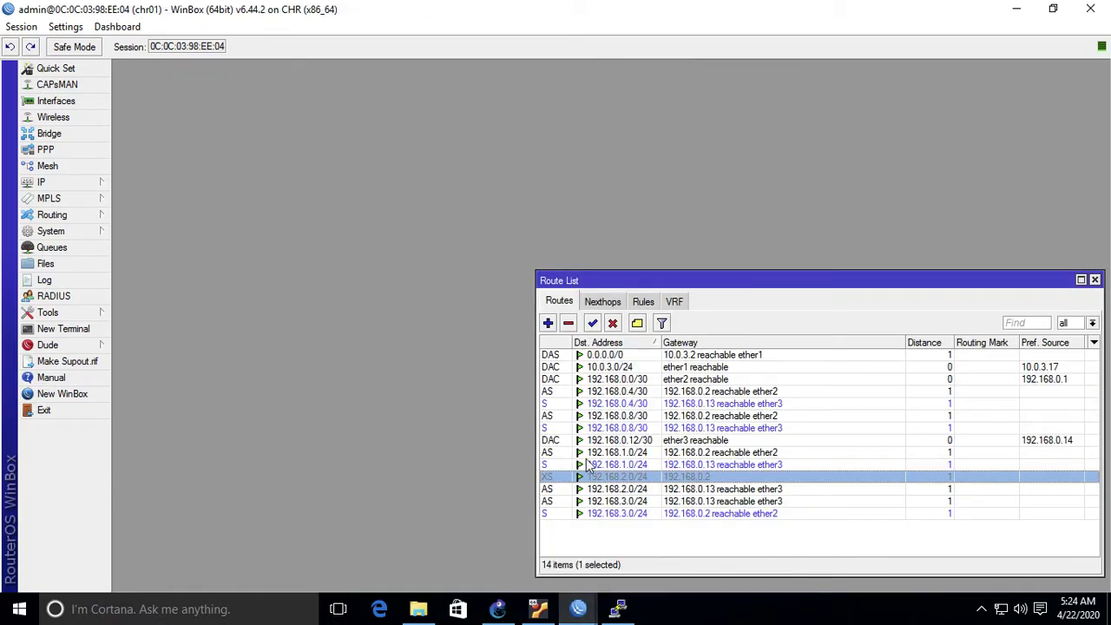
{"action": "left_click", "coordinate": [657, 417]}
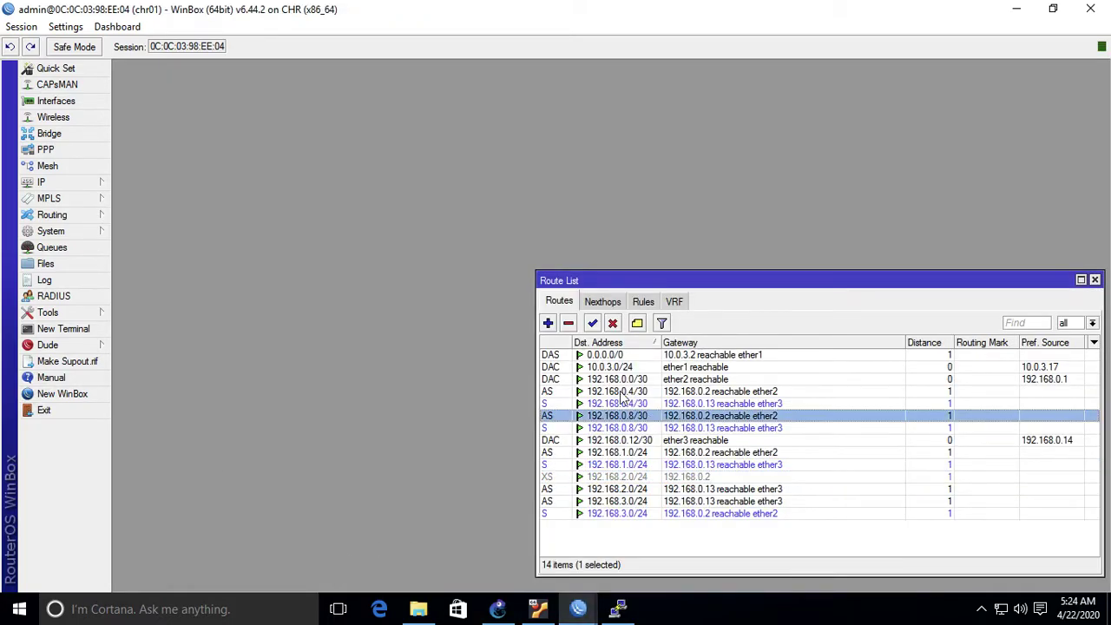
{"action": "left_click", "coordinate": [612, 323]}
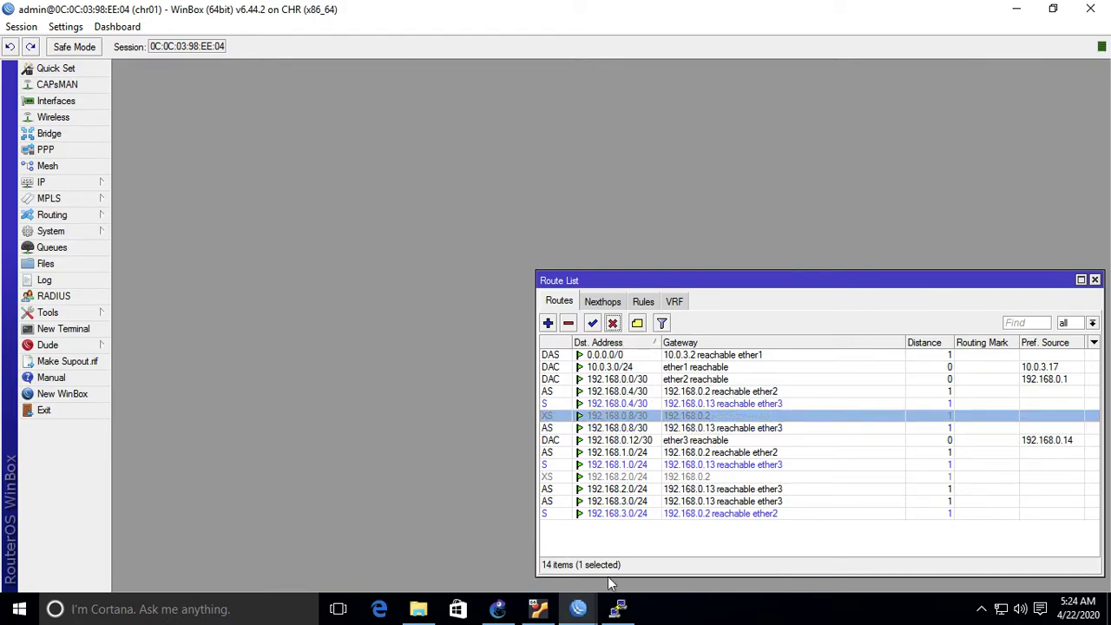
Switch back to the chr03 session and ping 192.168.0.13 followed by 192.168.0.14 from its terminal
{"action": "mouse_move", "coordinate": [580, 609]}
{"action": "left_click", "coordinate": [787, 560]}
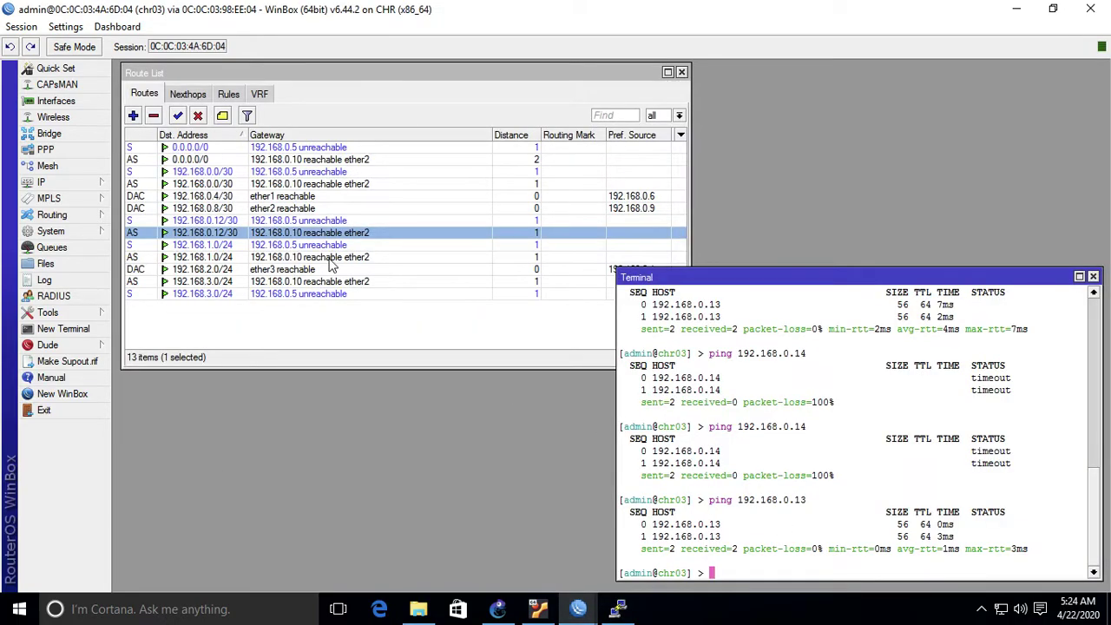
{"action": "key", "text": "Up"}
{"action": "key", "text": "Return"}
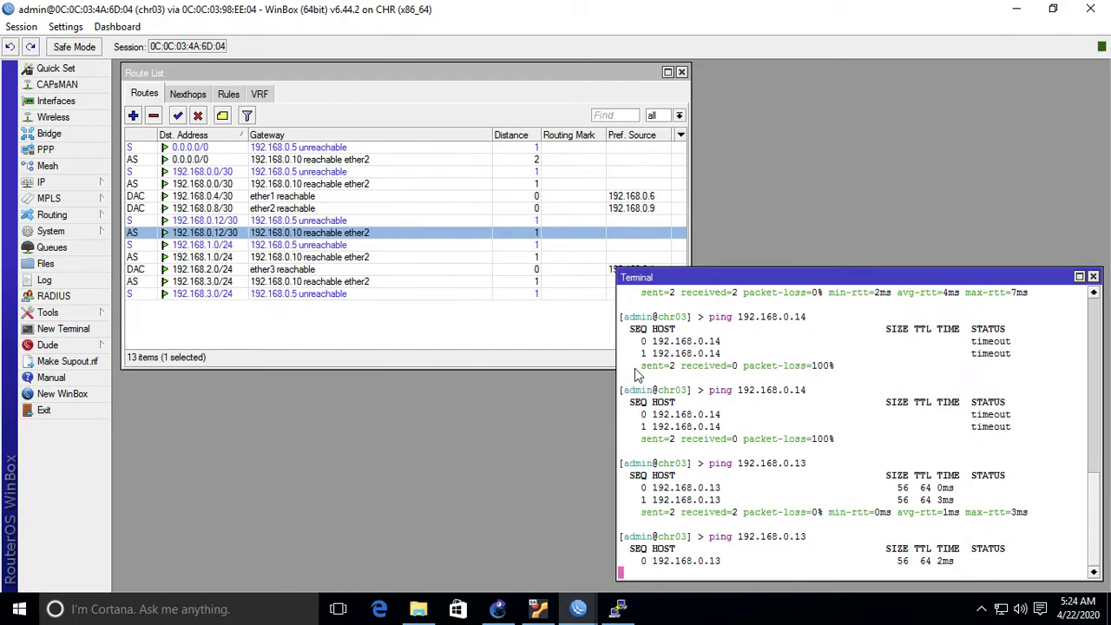
{"action": "key", "text": "Up"}
{"action": "key", "text": "BackSpace"}
{"action": "type", "text": "4"}
{"action": "key", "text": "Return"}
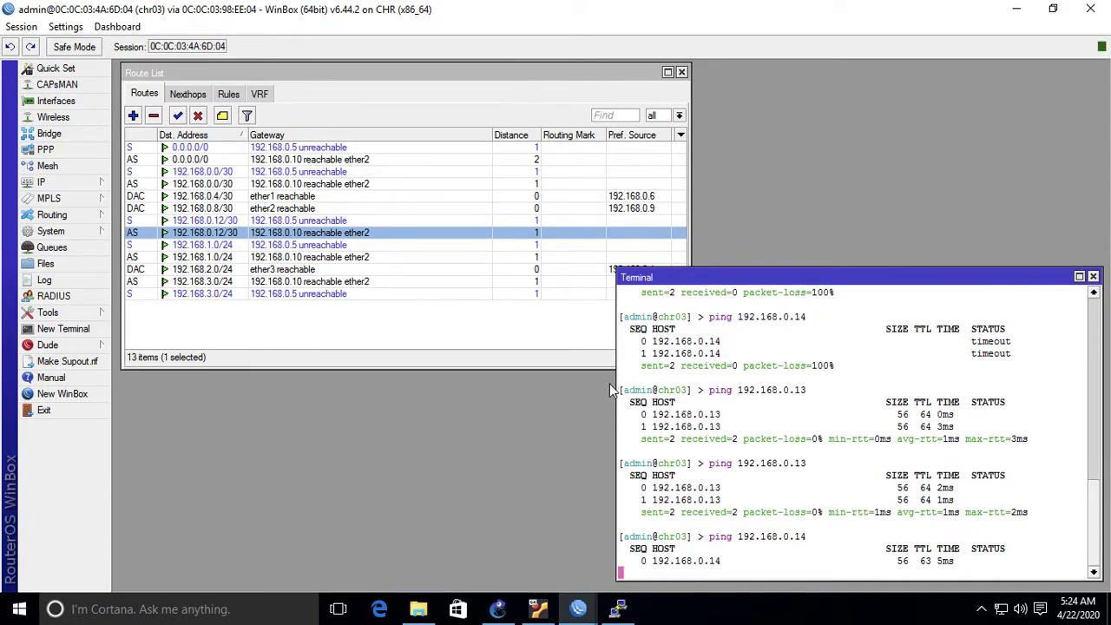
Trace the route from PC02 to 8.8.8.8 and compare the hops with the topology in GNS3
{"action": "left_click", "coordinate": [618, 608]}
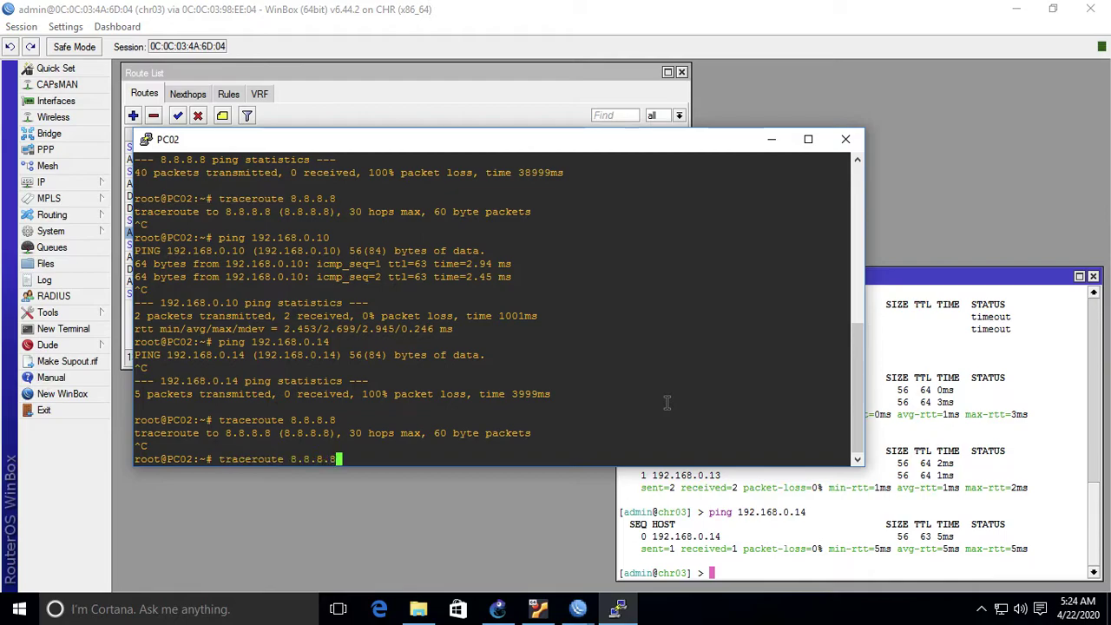
{"action": "key", "text": "Return"}
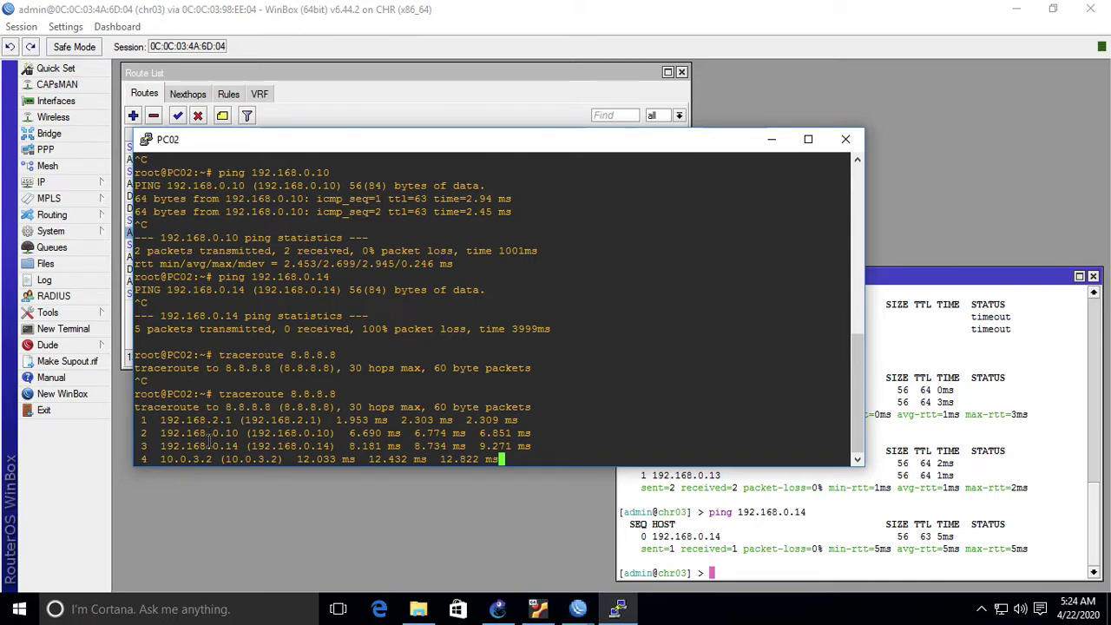
{"action": "left_click", "coordinate": [498, 608]}
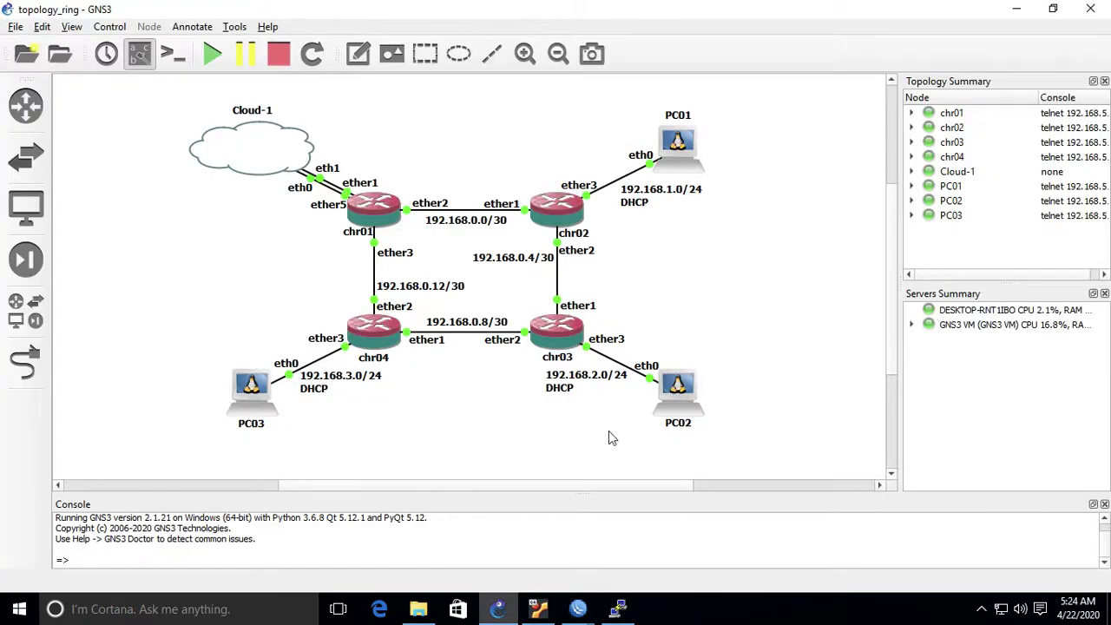
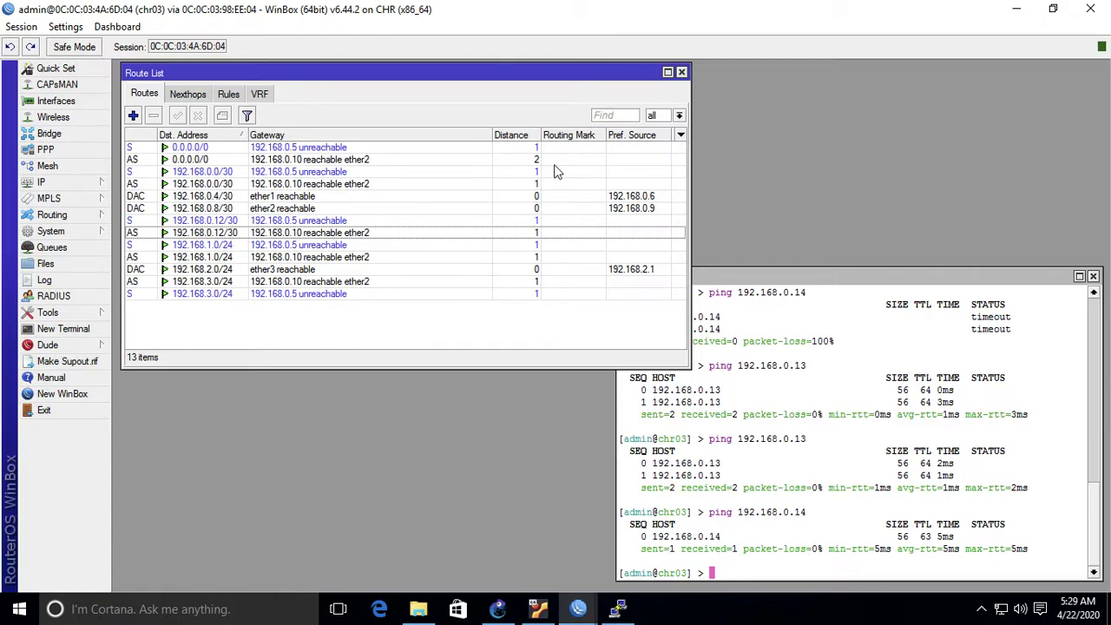
Review slides 9 and 10 of the meeting09 presentation in PowerPoint on chr03's route rule configuration, and return to WinBox
{"action": "key", "text": "ctrl+Left"}
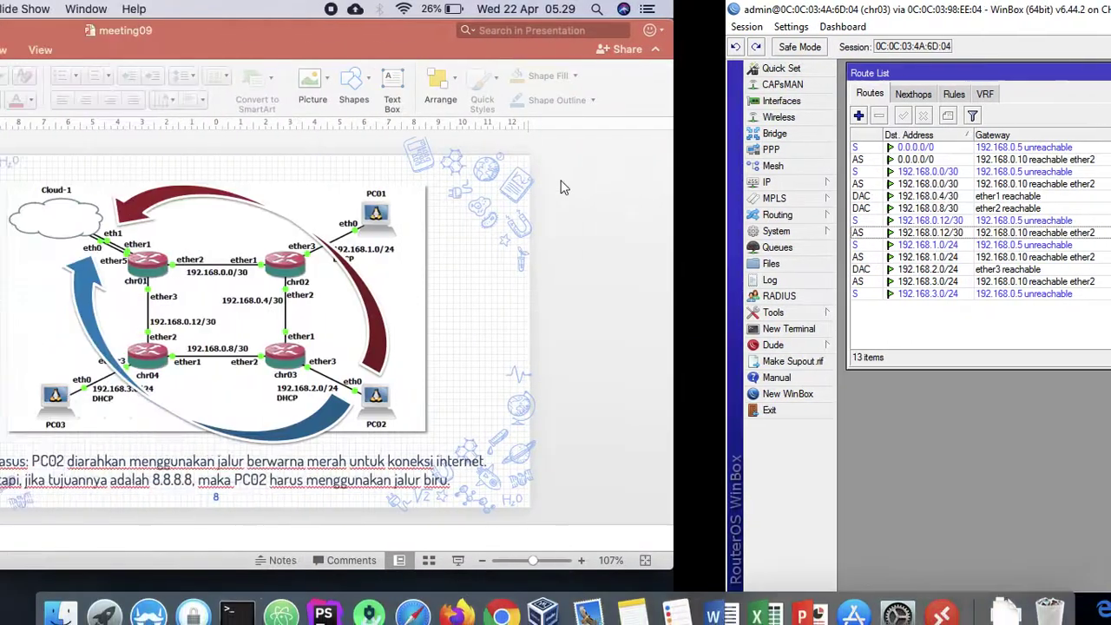
{"action": "left_click", "coordinate": [109, 350]}
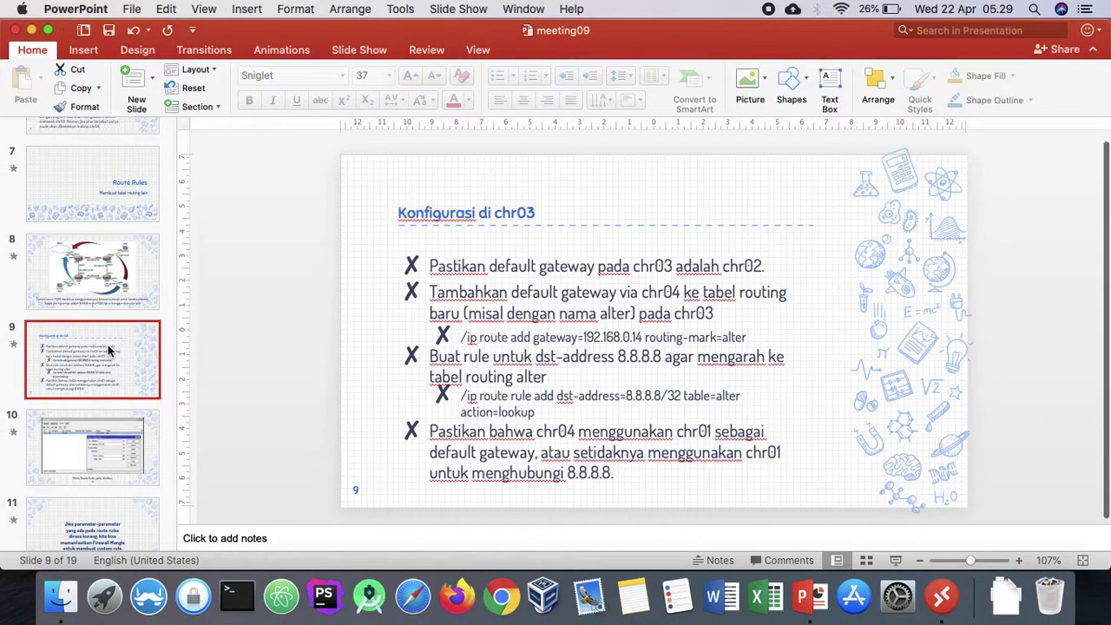
{"action": "left_click", "coordinate": [95, 452]}
{"action": "key", "text": "ctrl+Right"}
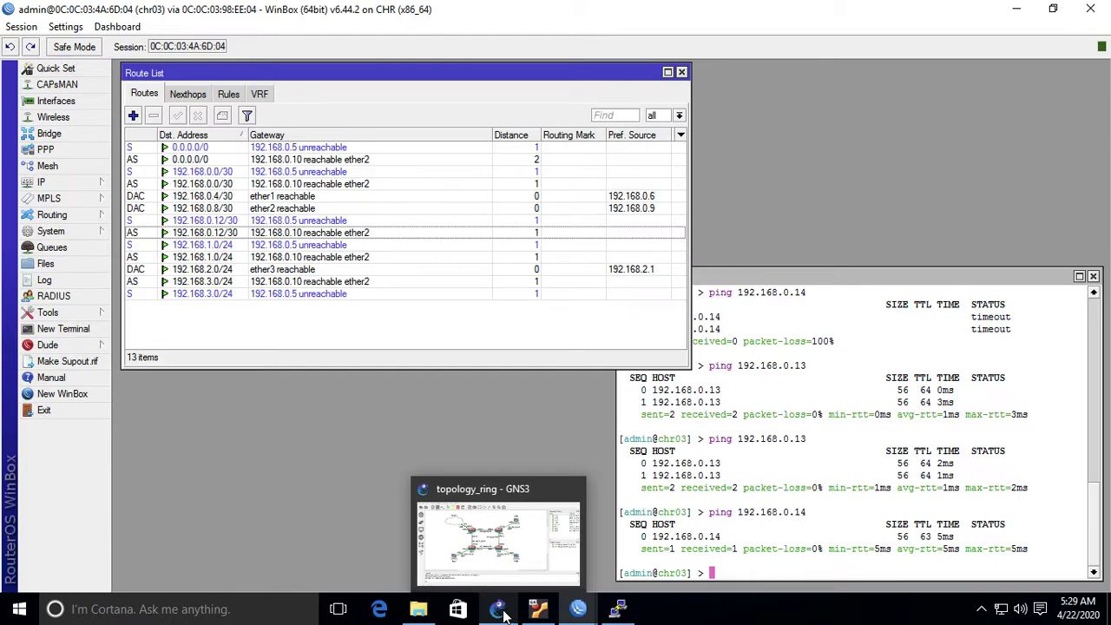
Check the ring topology in GNS3, then enable the ether2 interface in the chr02 WinBox session
{"action": "left_click", "coordinate": [501, 610]}
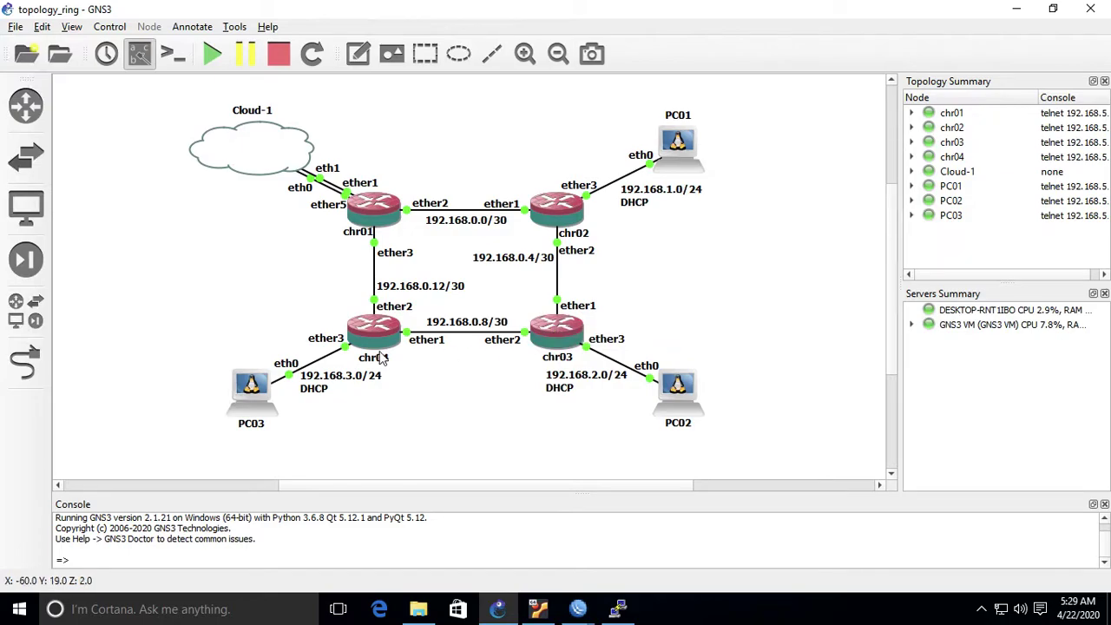
{"action": "mouse_move", "coordinate": [580, 612]}
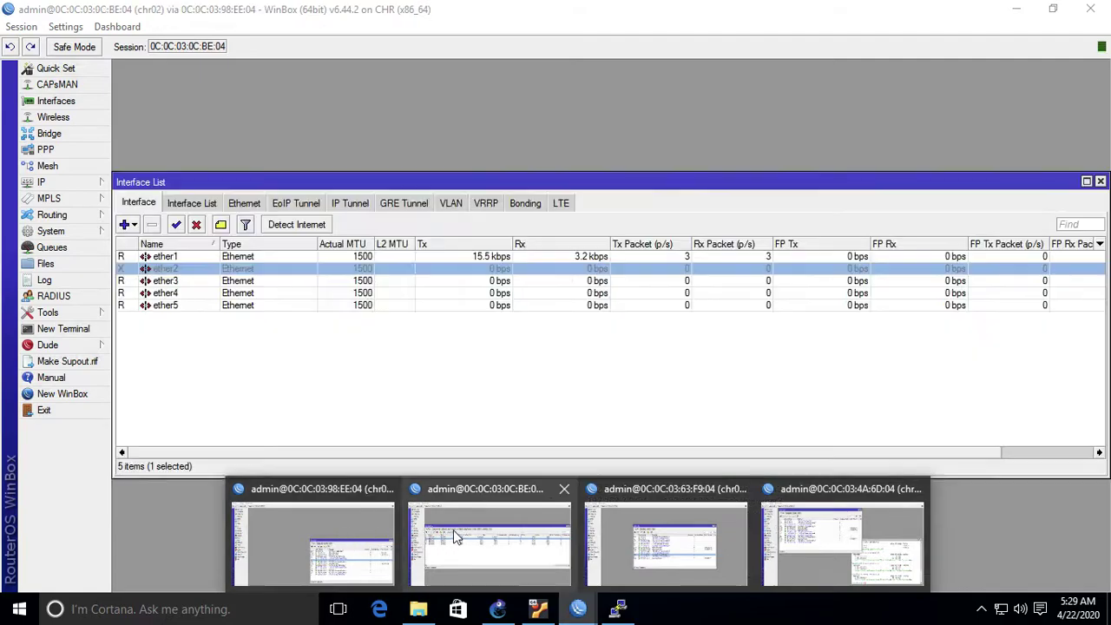
{"action": "left_click", "coordinate": [453, 528]}
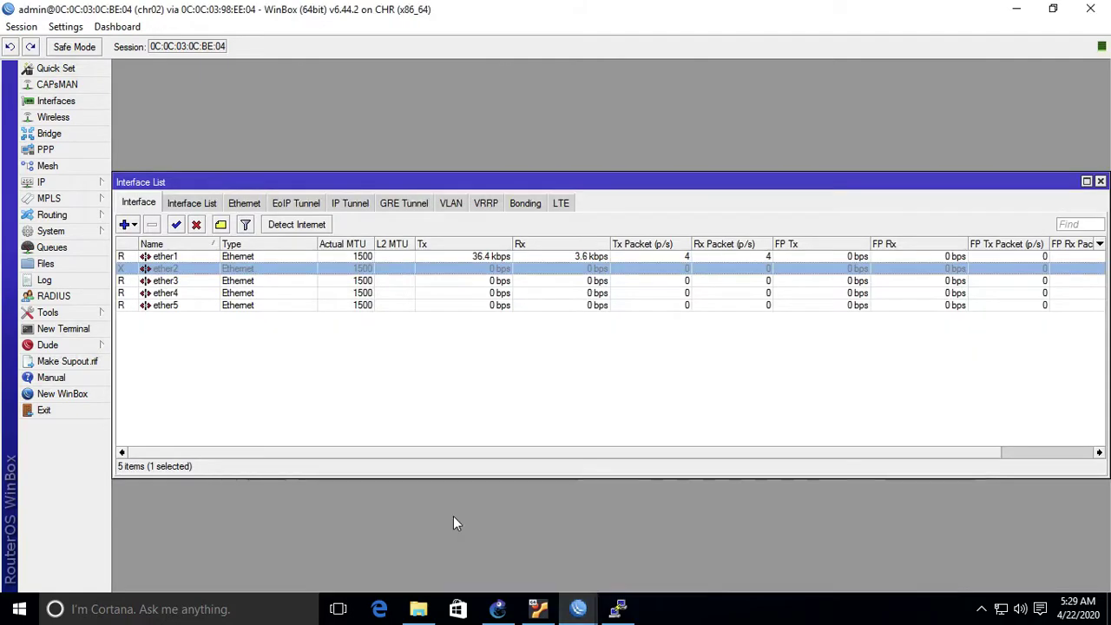
{"action": "left_click", "coordinate": [176, 225]}
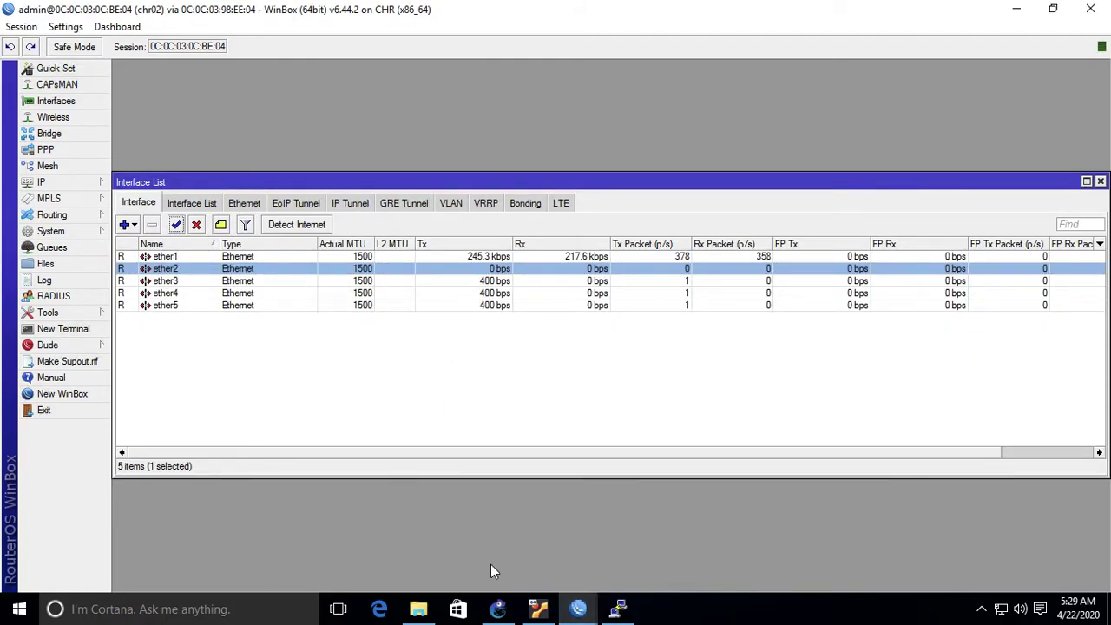
In the chr01 session, enable the disabled 192.168.0.8/30 and 192.168.2.0/24 routes through gateway 192.168.0.2
{"action": "mouse_move", "coordinate": [578, 609]}
{"action": "left_click", "coordinate": [351, 541]}
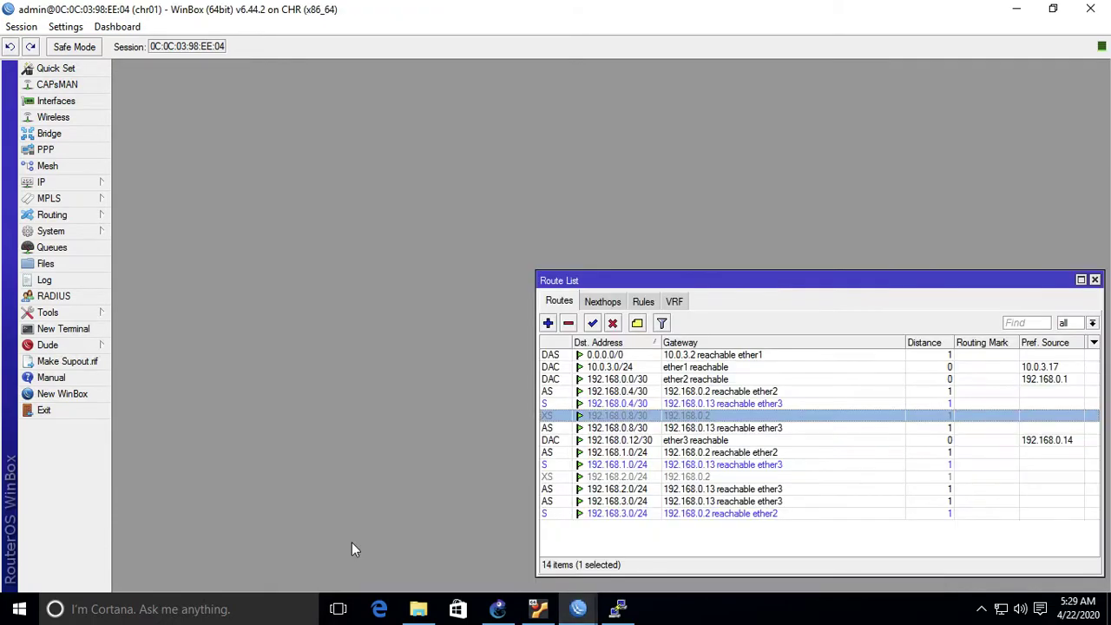
{"action": "left_click", "coordinate": [593, 323]}
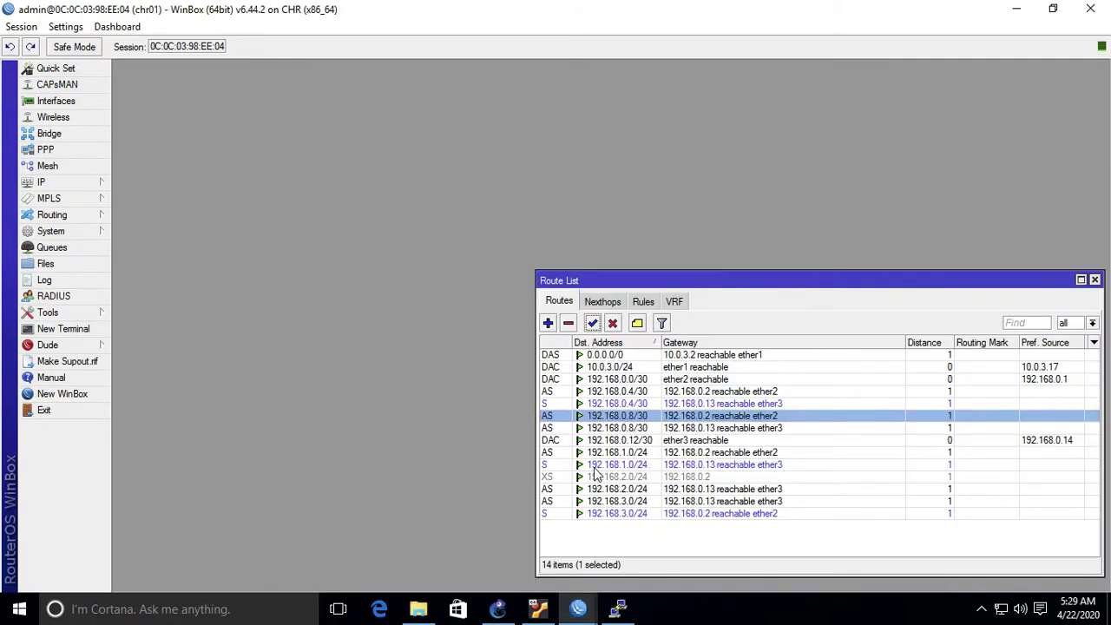
{"action": "left_click", "coordinate": [596, 478]}
{"action": "left_click", "coordinate": [593, 323]}
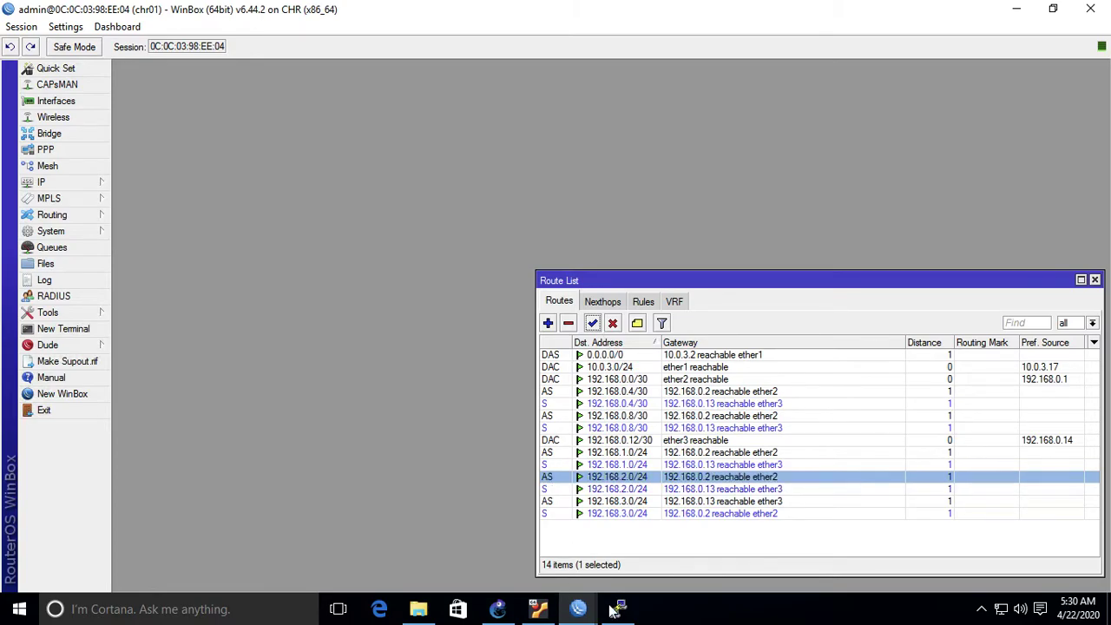
In the chr03 session, set the distance of the default route through 192.168.0.10 to 1
{"action": "left_click", "coordinate": [580, 610]}
{"action": "left_click", "coordinate": [820, 549]}
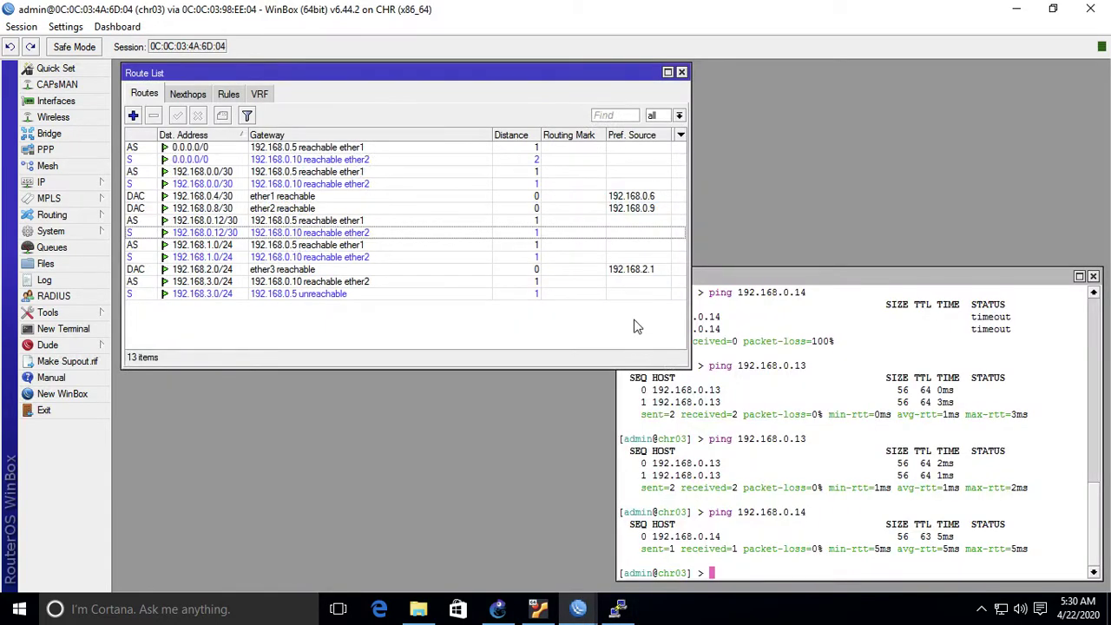
{"action": "double_click", "coordinate": [467, 161]}
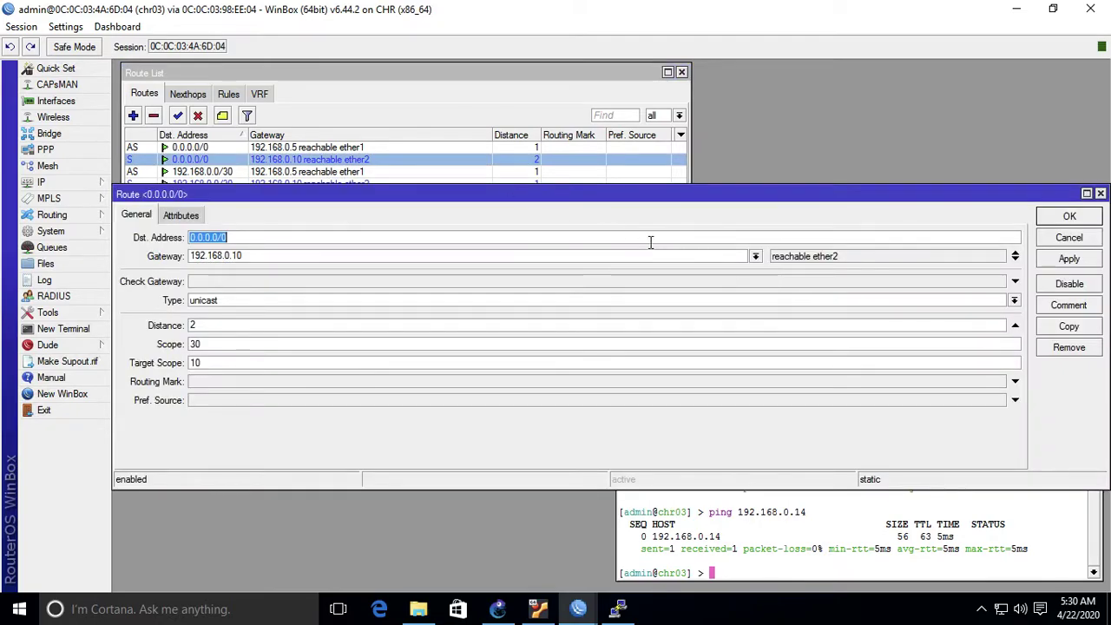
{"action": "left_click", "coordinate": [1002, 325]}
{"action": "key", "text": "BackSpace"}
{"action": "type", "text": "1"}
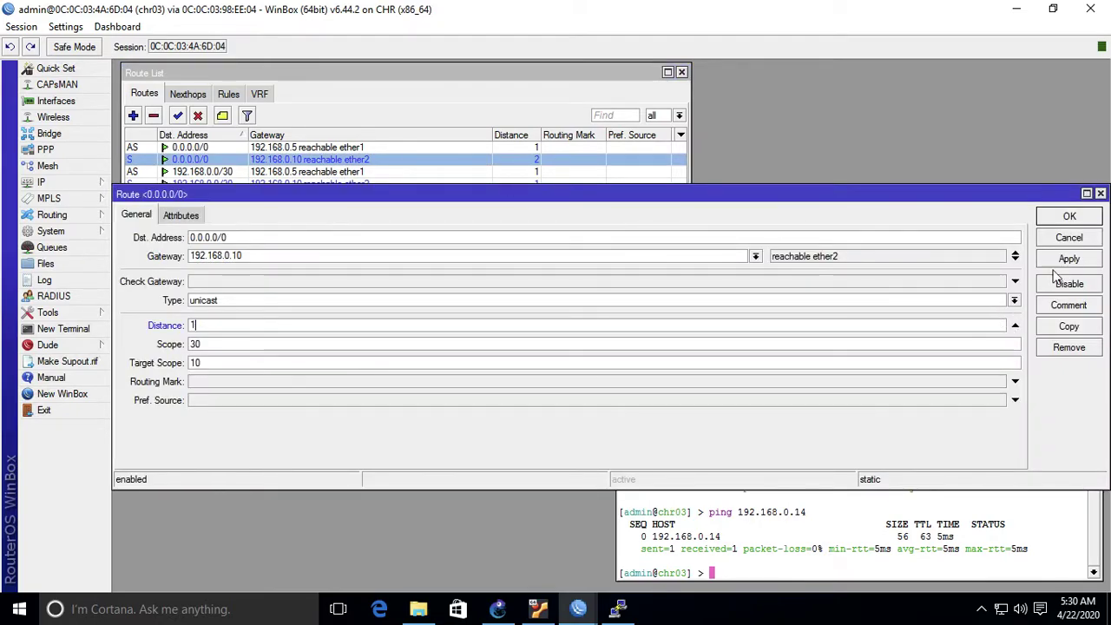
{"action": "left_click", "coordinate": [1069, 218]}
Clear the Check Gateway setting on chr03's default route through 192.168.0.5
{"action": "double_click", "coordinate": [438, 146]}
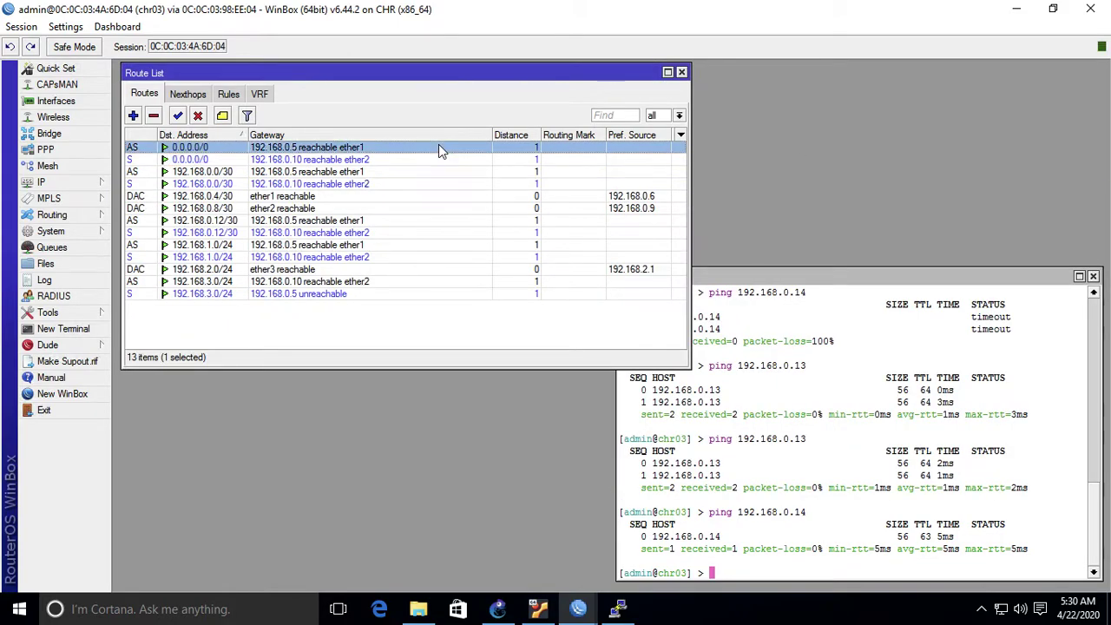
{"action": "left_click", "coordinate": [1015, 281]}
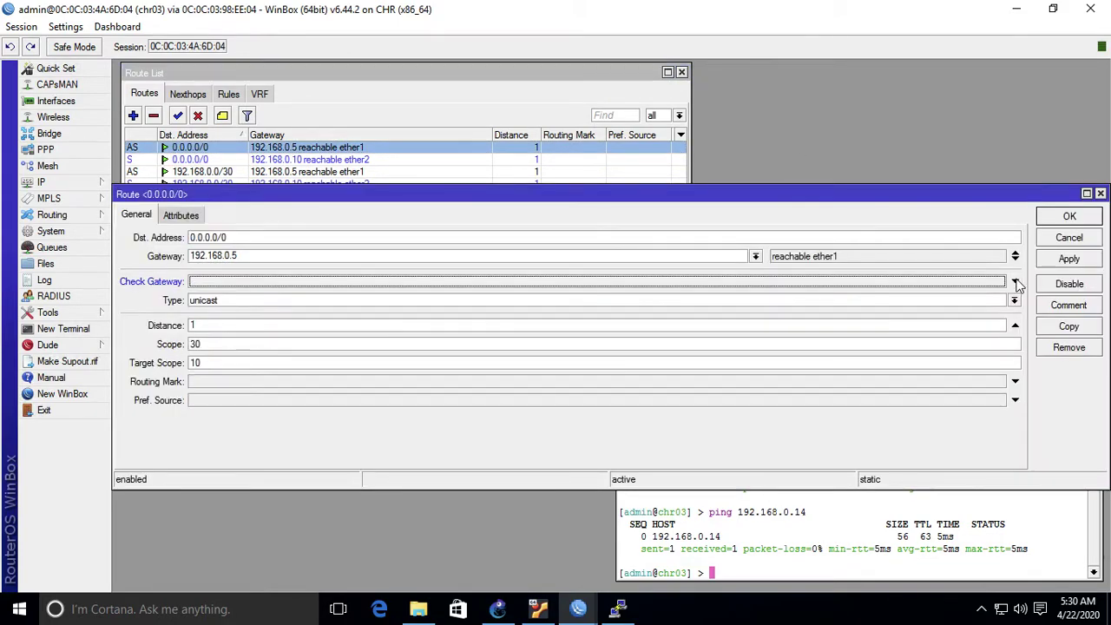
{"action": "left_click", "coordinate": [1070, 217]}
{"action": "left_click", "coordinate": [339, 345]}
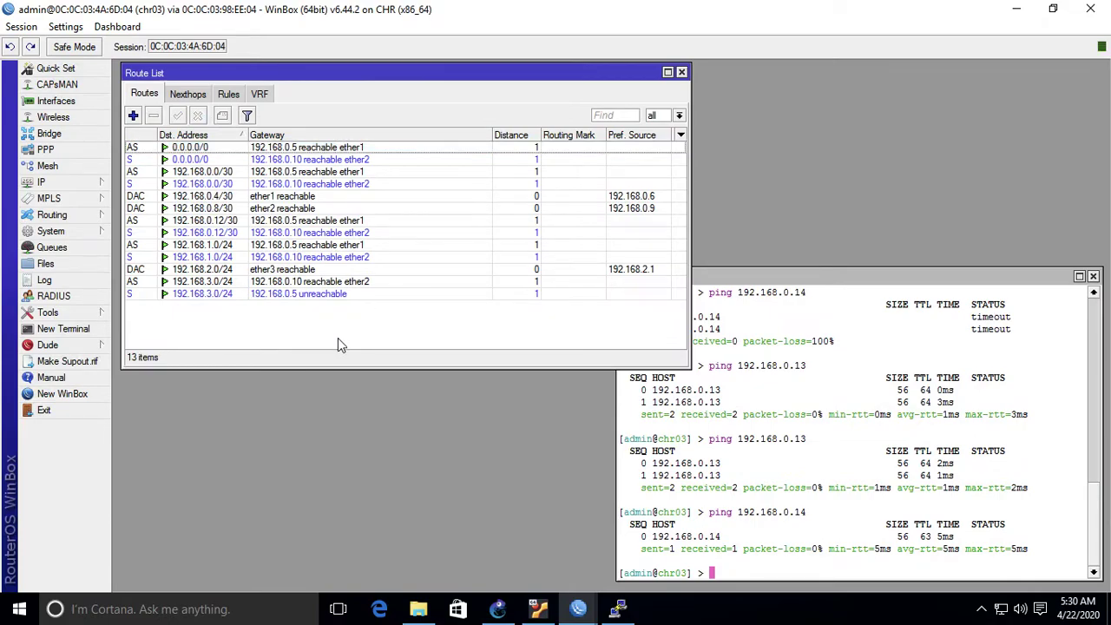
Switch to the PC02 console and trace the route to 8.8.8.8, stopping it after the first hops
{"action": "left_click", "coordinate": [617, 609]}
{"action": "type", "text": "traceroute 8.8.8.8"}
{"action": "key", "text": "Return"}
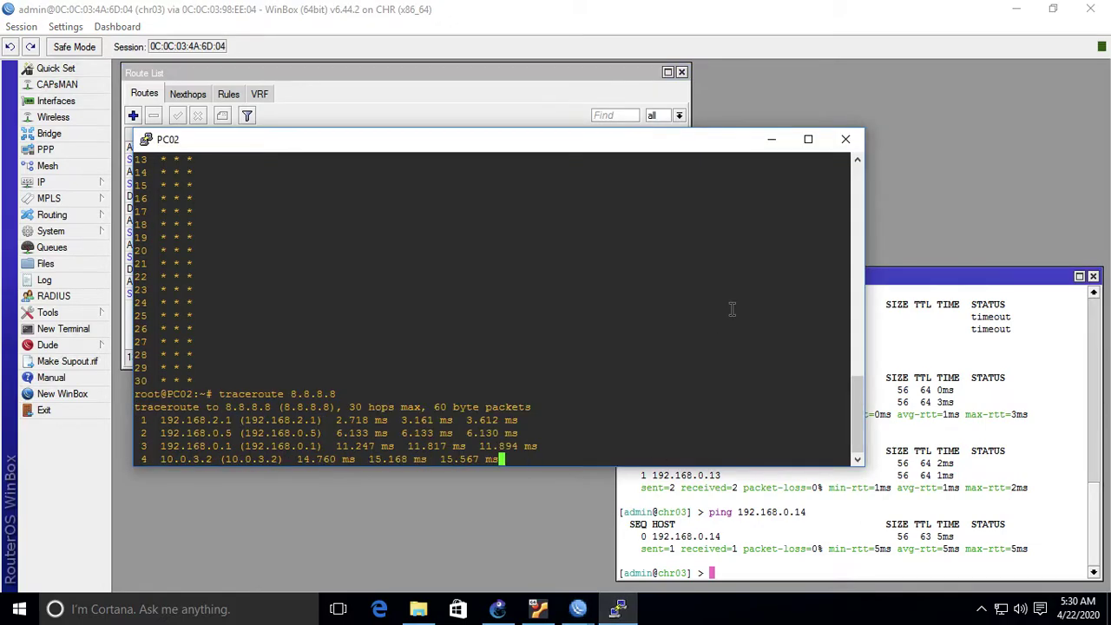
{"action": "key", "text": "ctrl+c"}
Trace the route from PC02 to 8.8.4.4 and stop it after the first hops
{"action": "key", "text": "Up"}
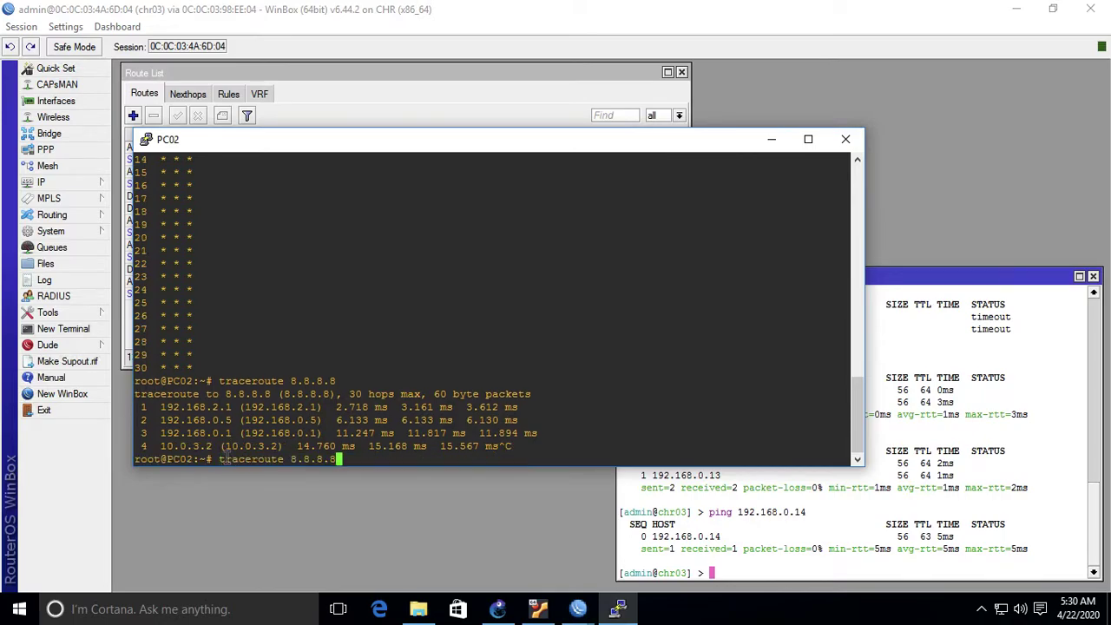
{"action": "key", "text": "BackSpace"}
{"action": "key", "text": "BackSpace"}
{"action": "key", "text": "BackSpace"}
{"action": "type", "text": "4.4"}
{"action": "key", "text": "Return"}
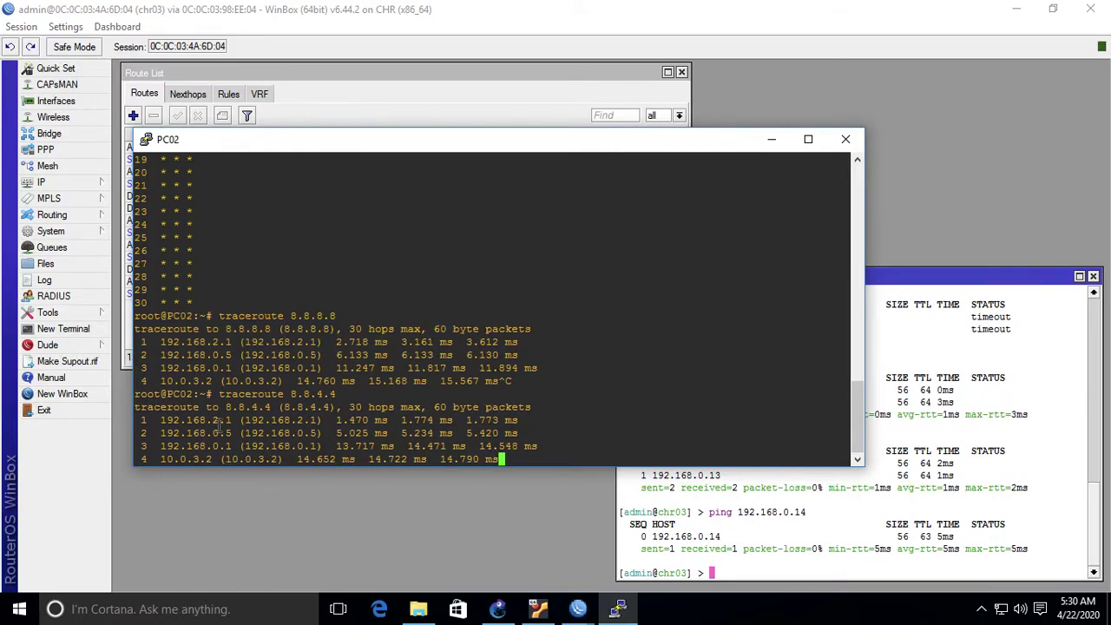
{"action": "key", "text": "ctrl+c"}
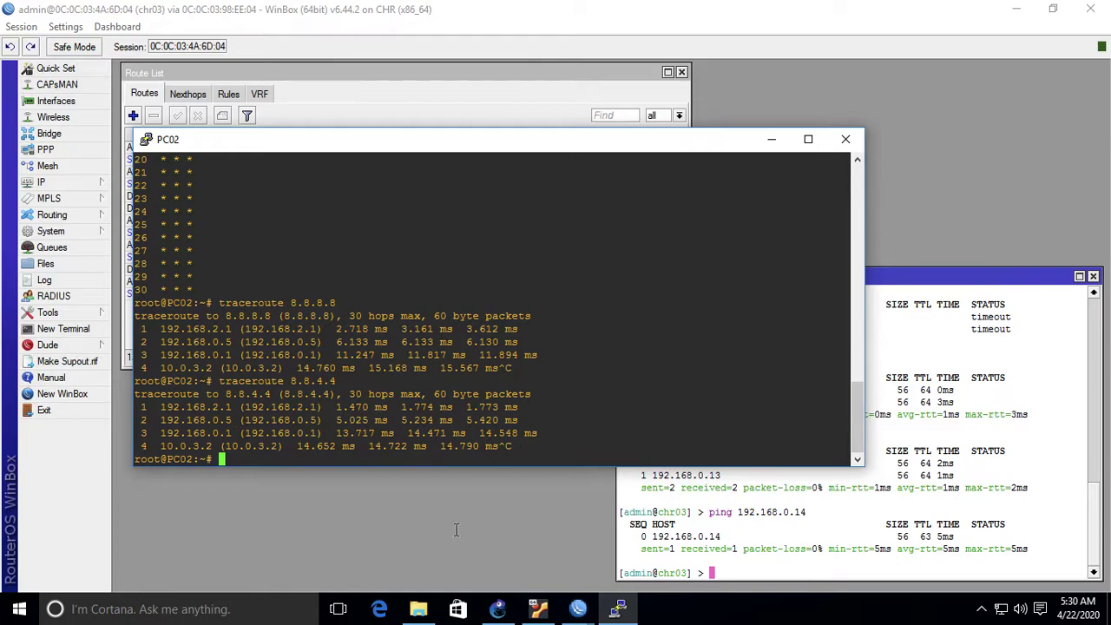
Review the chr04 path in GNS3, then assign routing mark alternatif to chr03's default route through 192.168.0.10
{"action": "left_click", "coordinate": [497, 609]}
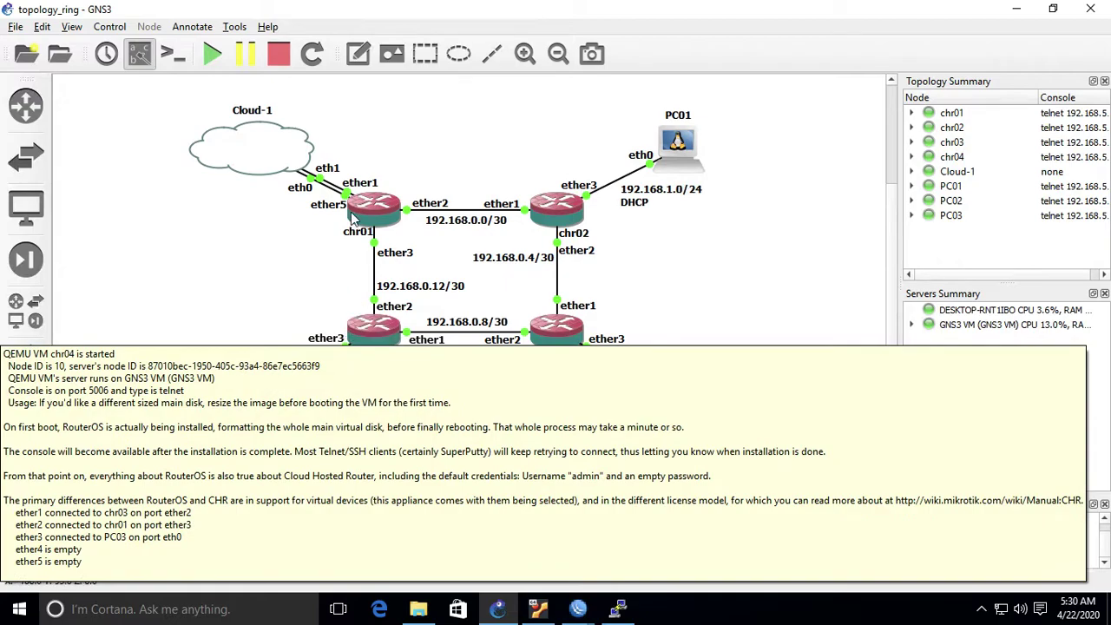
{"action": "mouse_move", "coordinate": [362, 254]}
{"action": "mouse_move", "coordinate": [578, 607]}
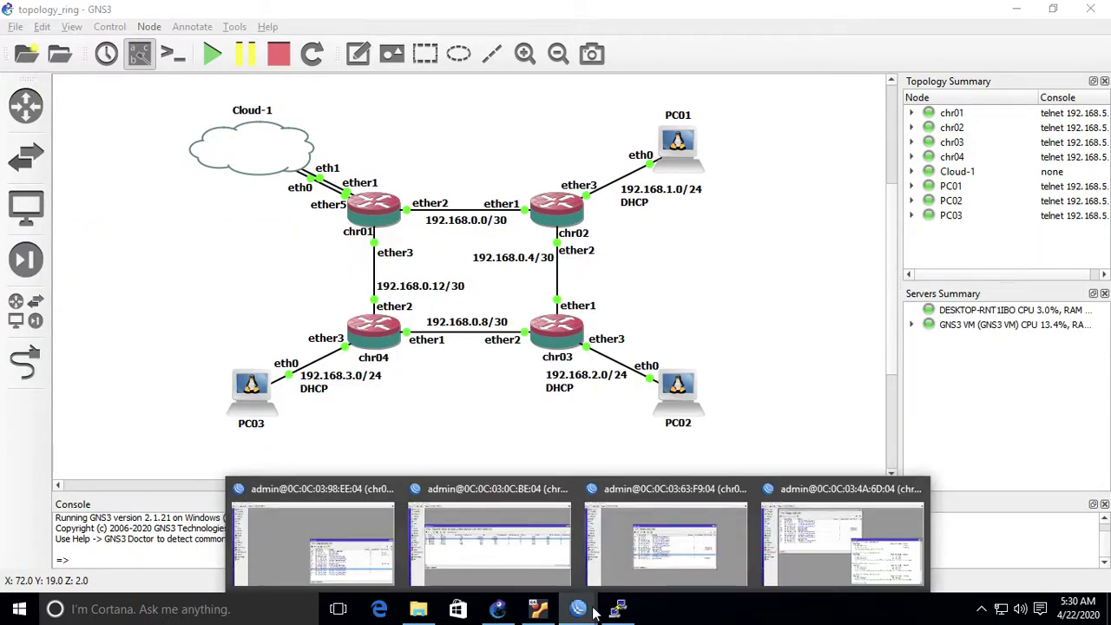
{"action": "left_click", "coordinate": [831, 554]}
{"action": "left_click", "coordinate": [418, 318]}
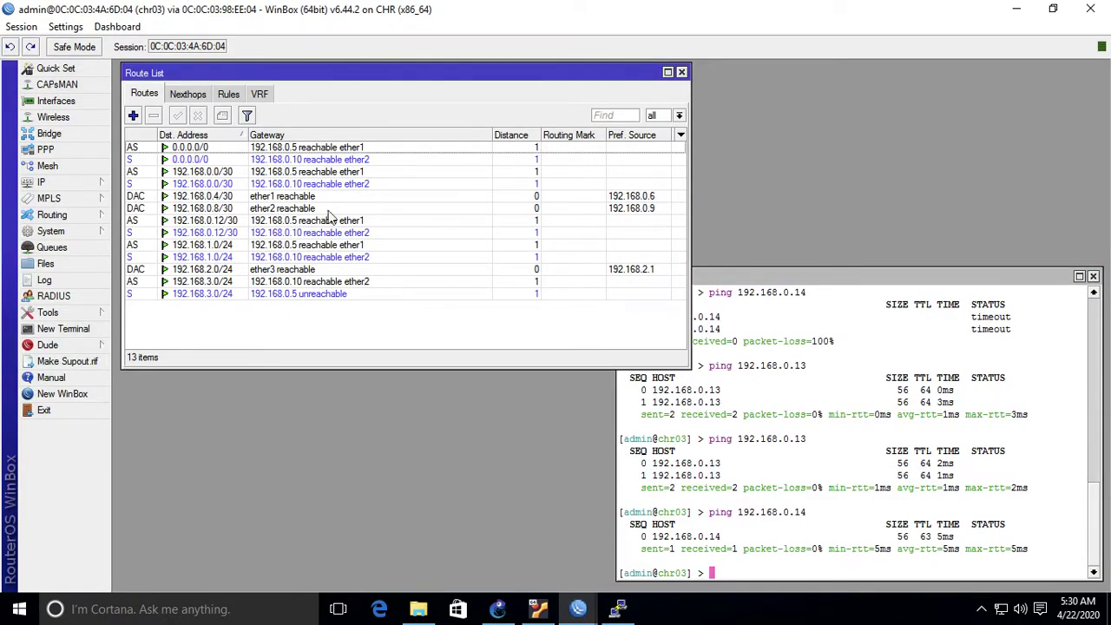
{"action": "double_click", "coordinate": [319, 158]}
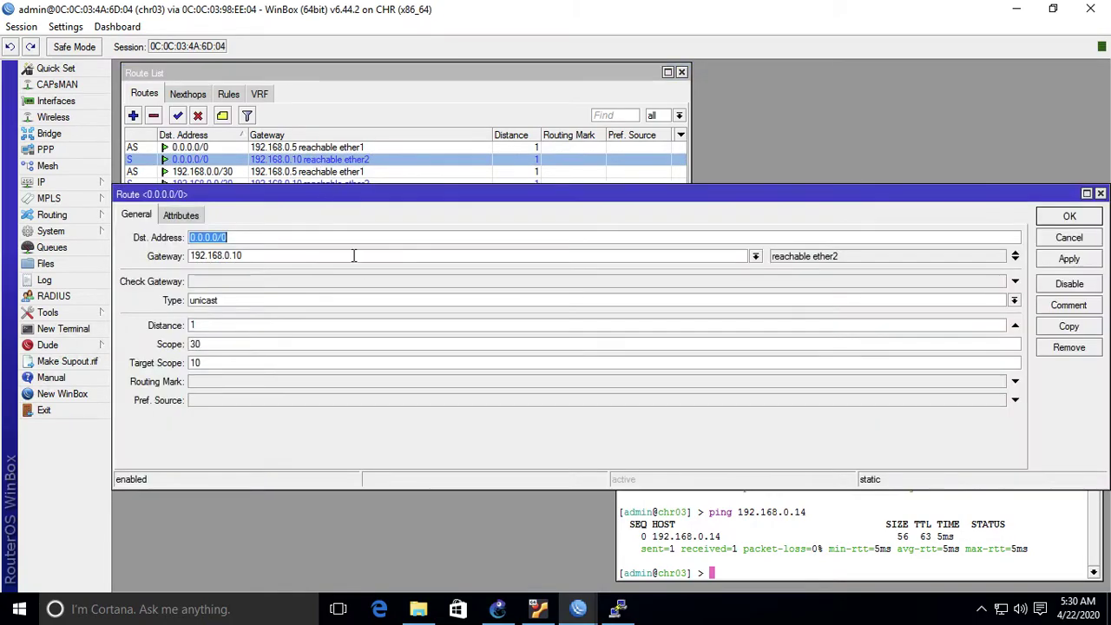
{"action": "left_click", "coordinate": [1015, 386]}
{"action": "type", "text": "alternatif"}
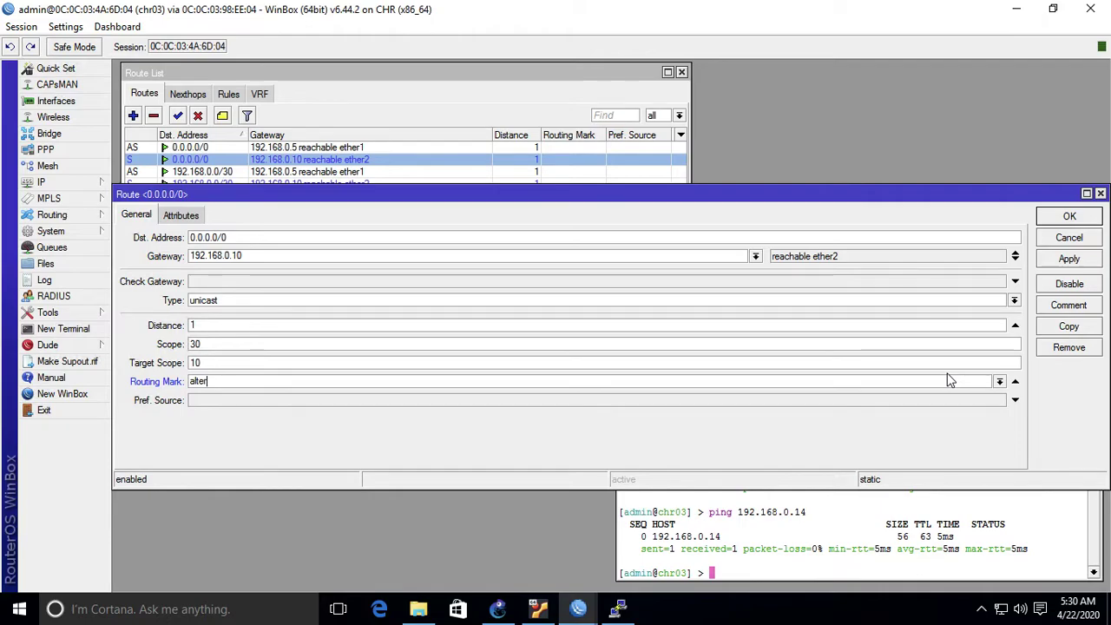
{"action": "left_click", "coordinate": [1070, 217]}
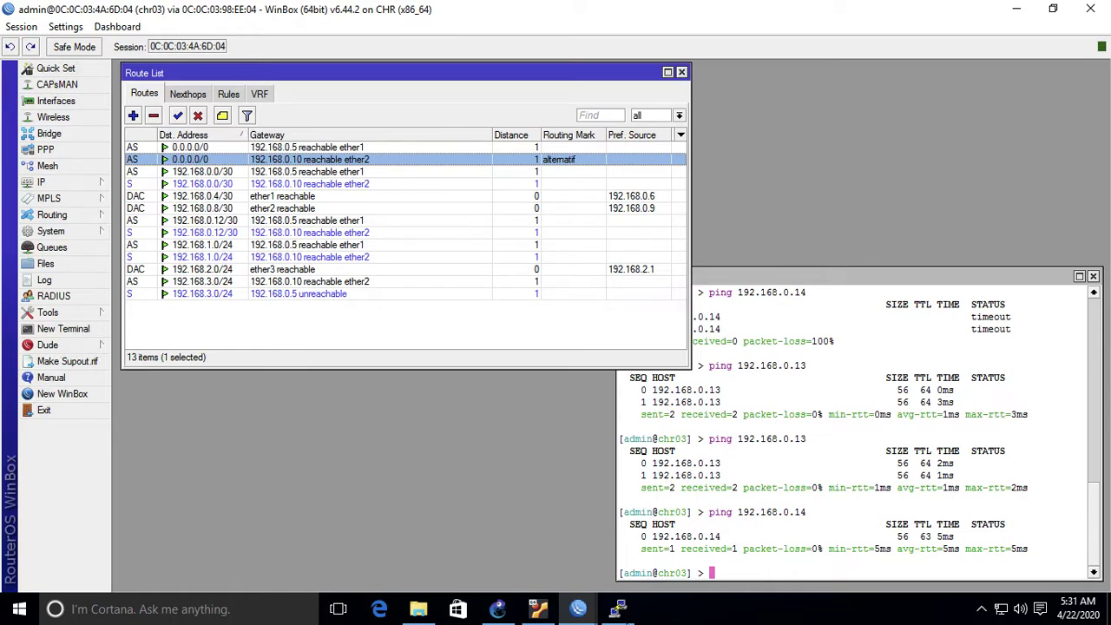
Recheck the topology in GNS3, then add a chr03 policy routing rule for destination 8.8.8.8/32 with action lookup and table alternatif
{"action": "left_click", "coordinate": [498, 608]}
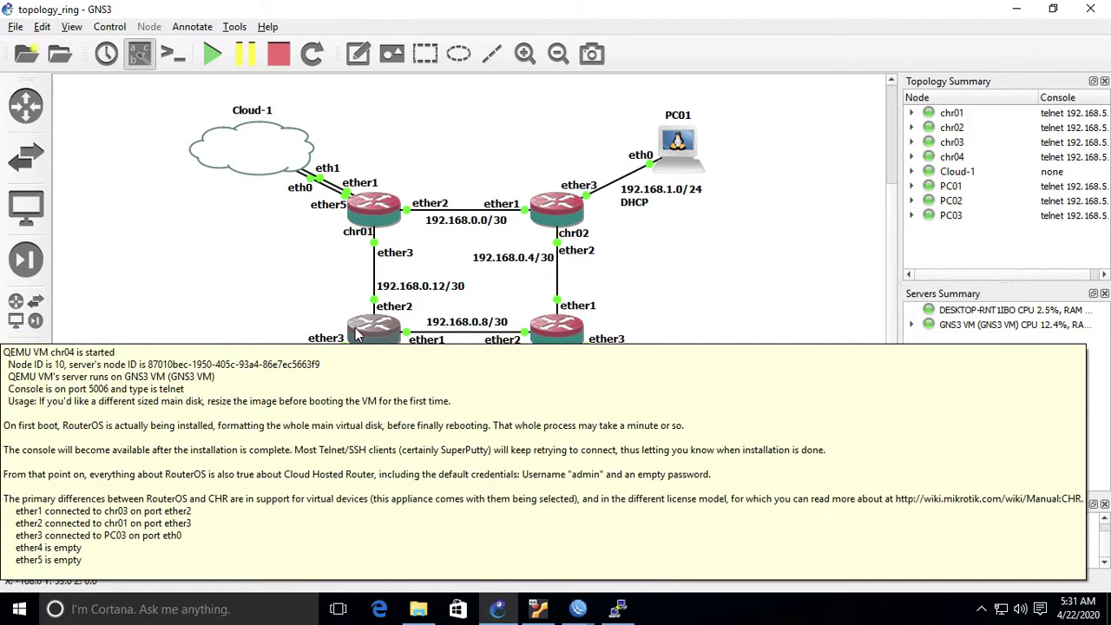
{"action": "mouse_move", "coordinate": [580, 605]}
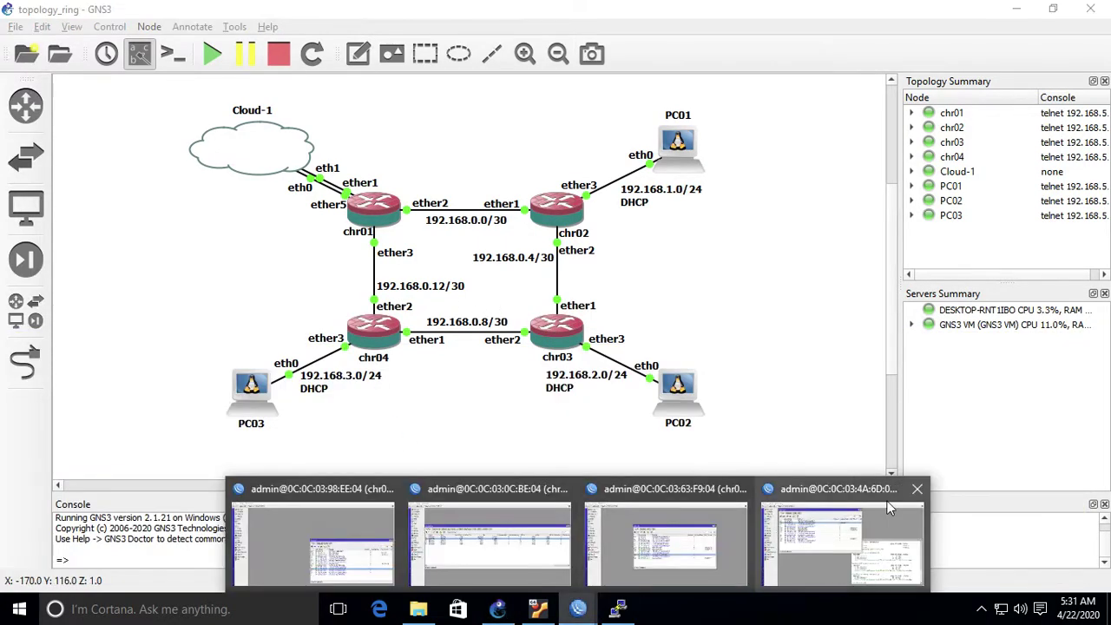
{"action": "left_click", "coordinate": [853, 528]}
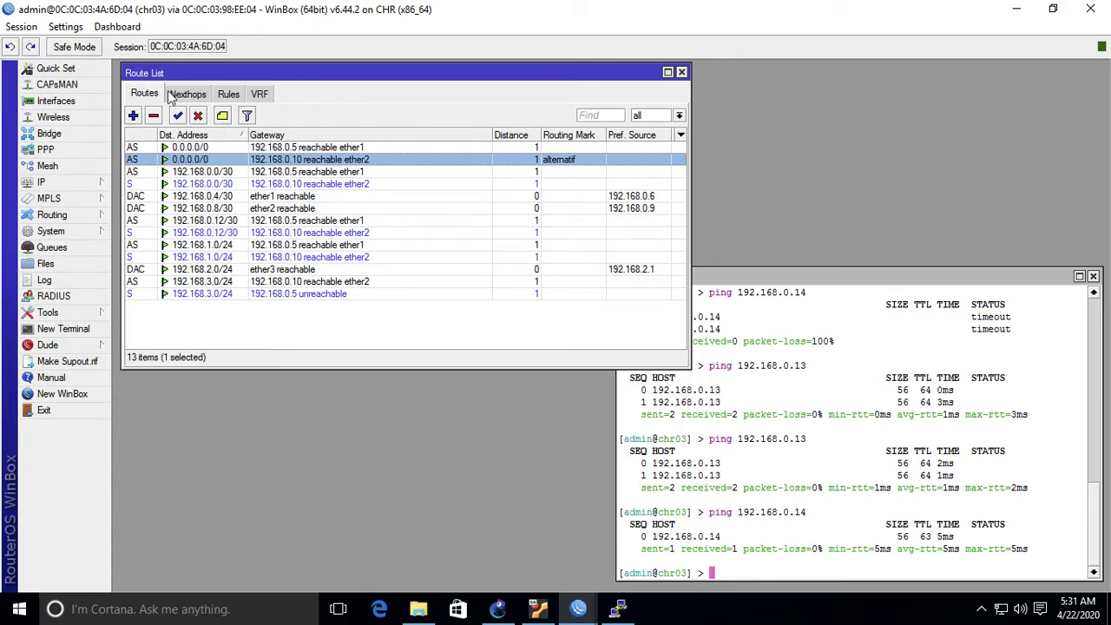
{"action": "left_click", "coordinate": [228, 94]}
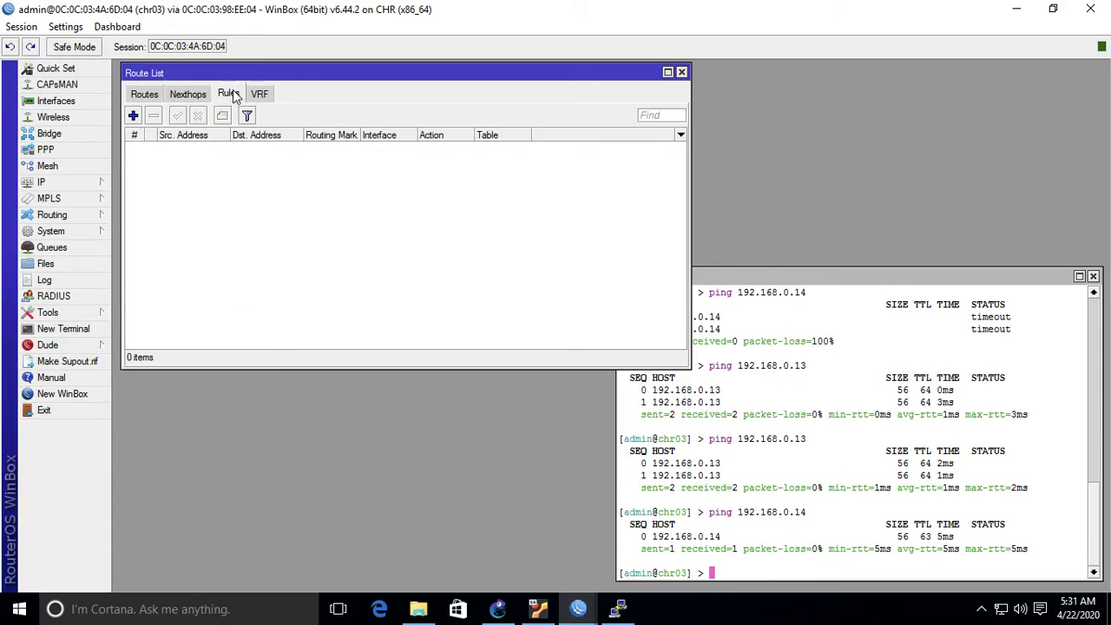
{"action": "left_click", "coordinate": [133, 116]}
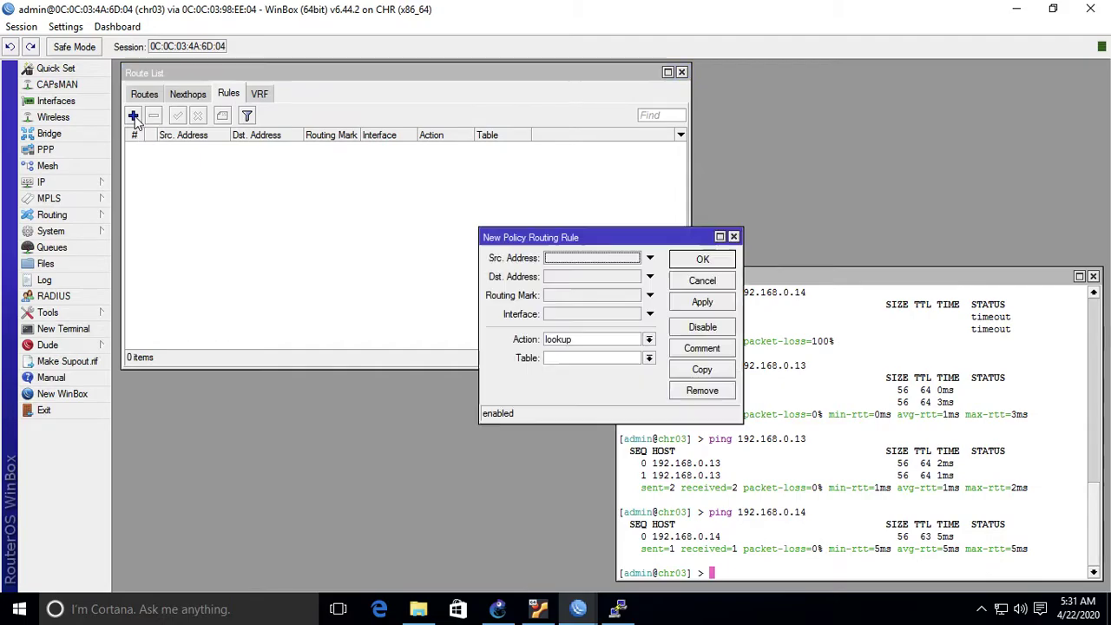
{"action": "left_click", "coordinate": [649, 260]}
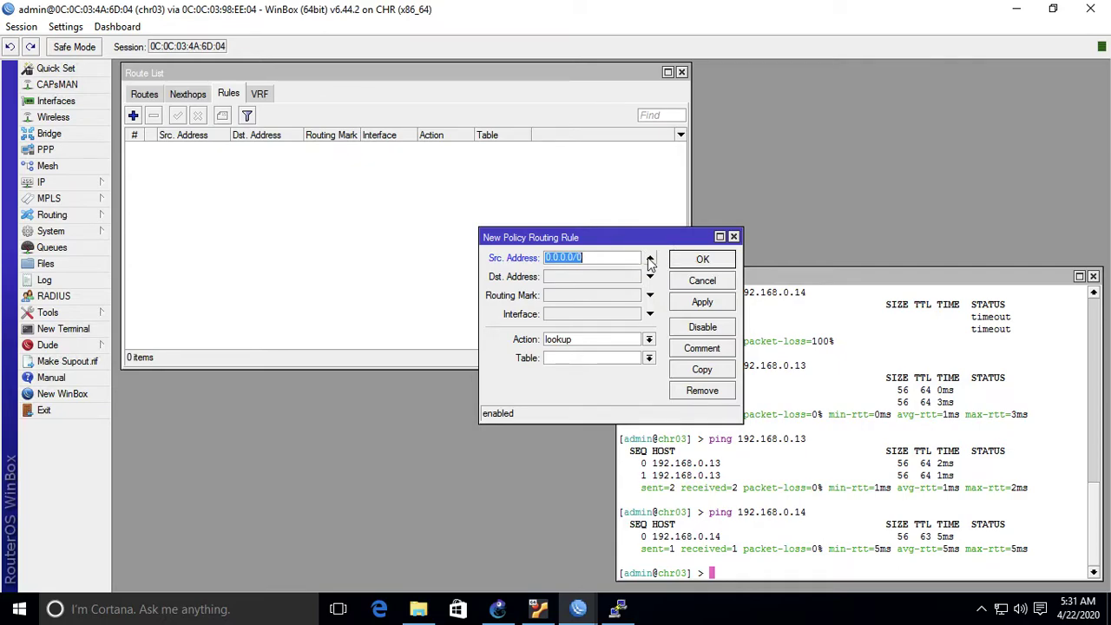
{"action": "left_click", "coordinate": [650, 259]}
{"action": "left_click", "coordinate": [649, 276]}
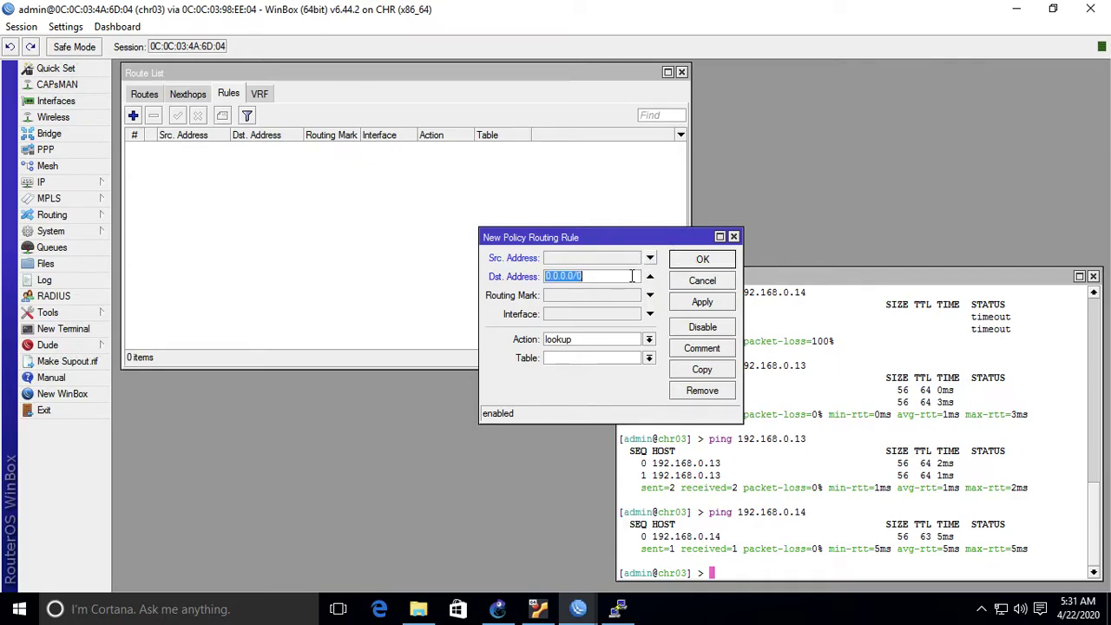
{"action": "type", "text": "8.8.8.8/32"}
{"action": "left_click", "coordinate": [647, 358]}
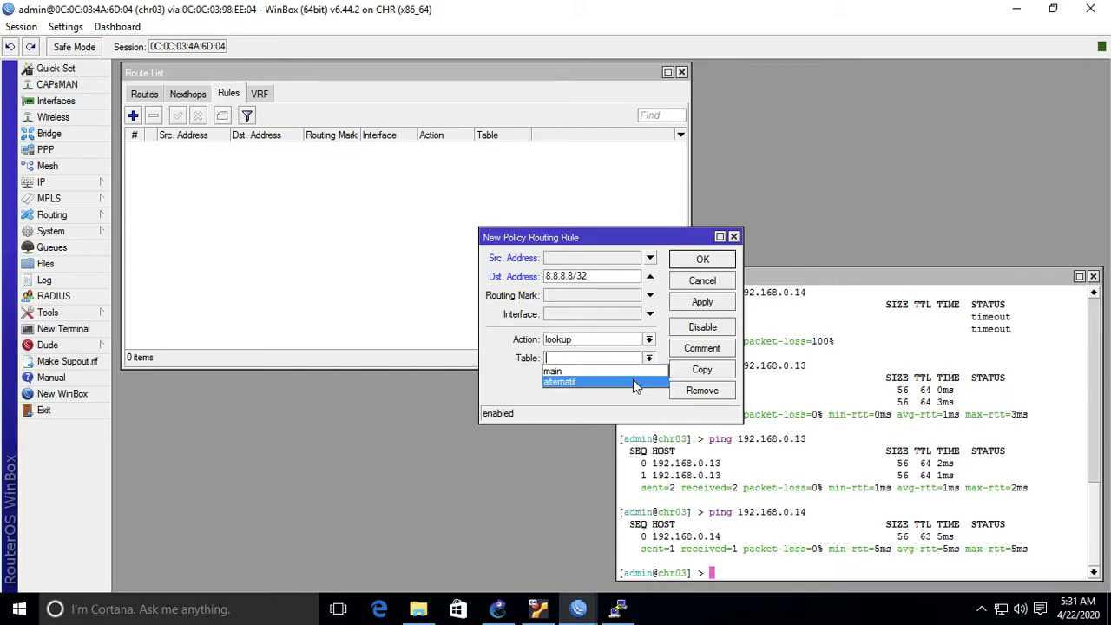
{"action": "left_click", "coordinate": [633, 381]}
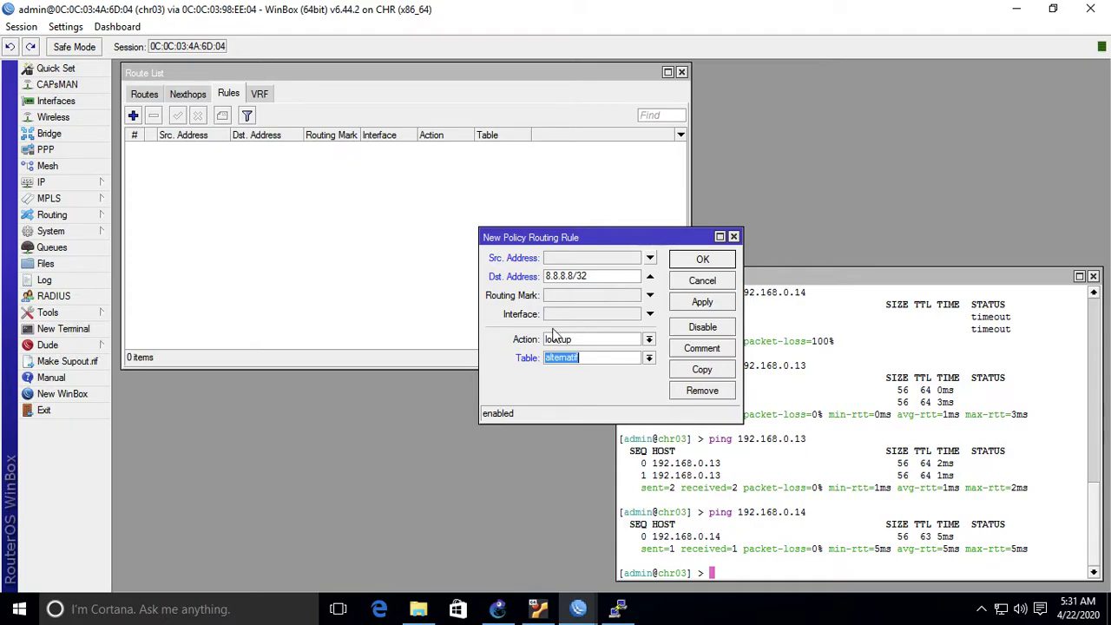
{"action": "left_click", "coordinate": [703, 259]}
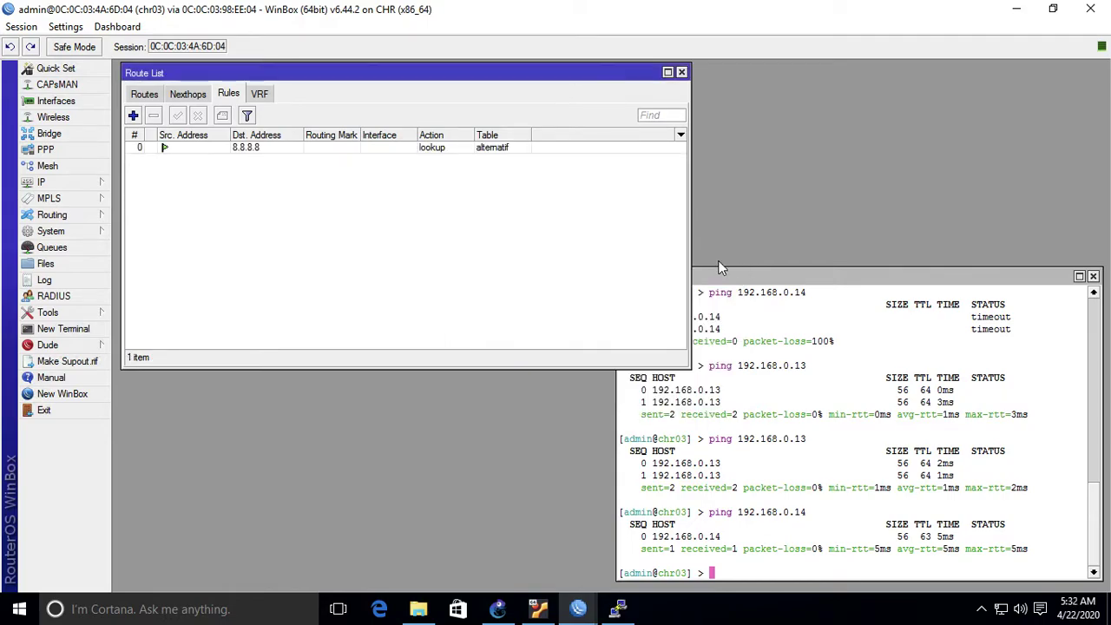
Repeat the traceroute to 8.8.4.4 on PC02 with the routing rule in place, stopping it after the first hops
{"action": "left_click", "coordinate": [617, 605]}
{"action": "key", "text": "Up"}
{"action": "key", "text": "Return"}
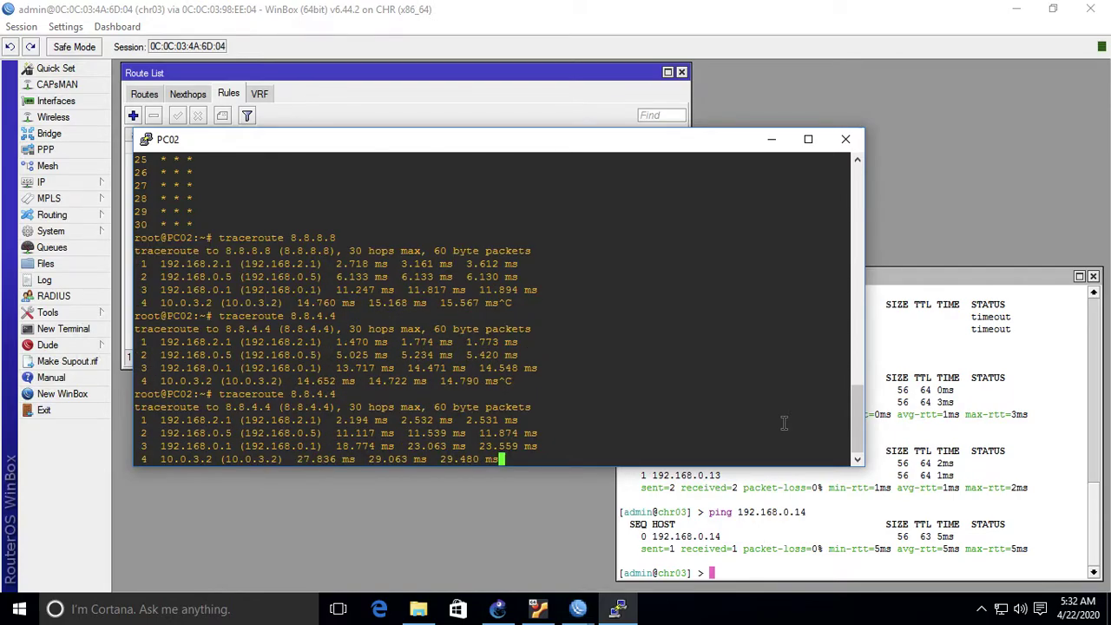
{"action": "key", "text": "ctrl+c"}
Trace the route from PC02 to 8.8.8.8 and mark the second hop in the output
{"action": "key", "text": "Up"}
{"action": "key", "text": "BackSpace"}
{"action": "key", "text": "BackSpace"}
{"action": "key", "text": "BackSpace"}
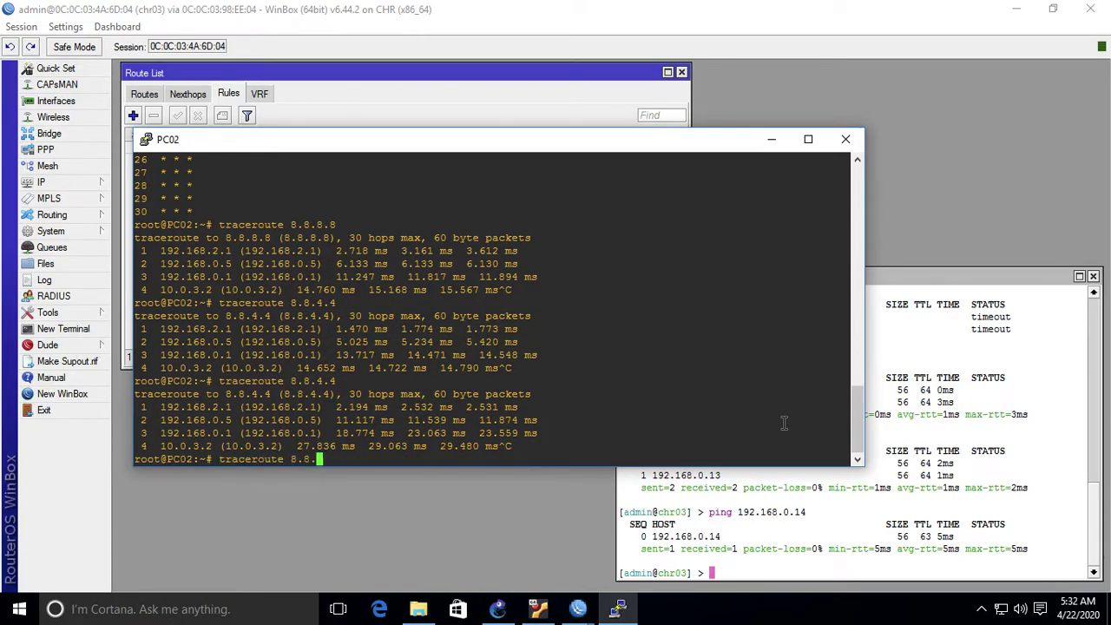
{"action": "type", "text": "8.8"}
{"action": "key", "text": "Return"}
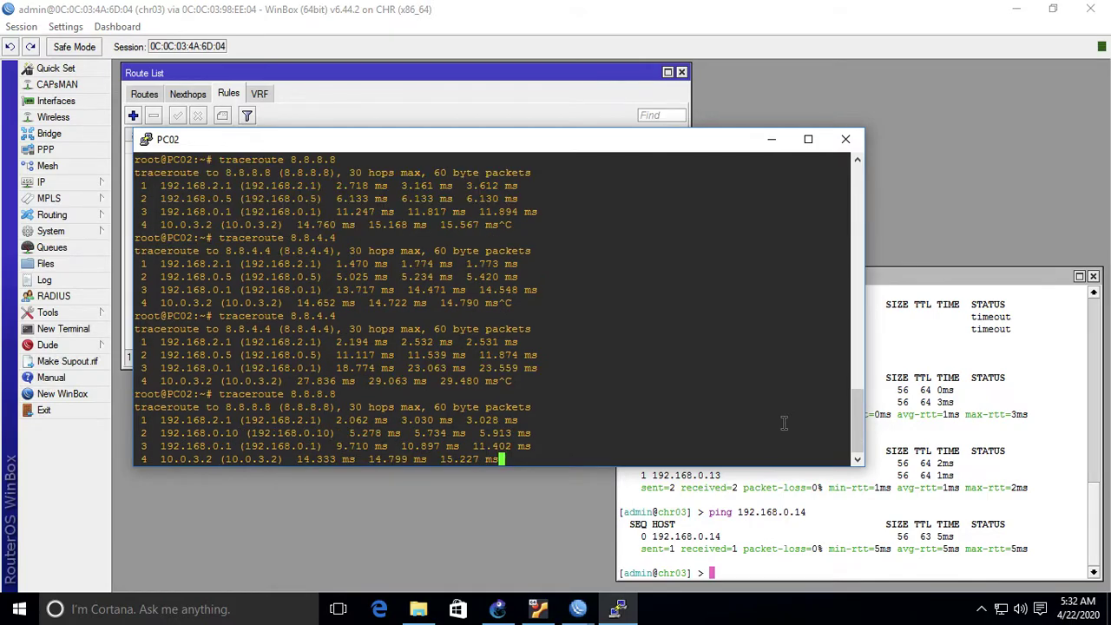
{"action": "triple_click", "coordinate": [234, 433]}
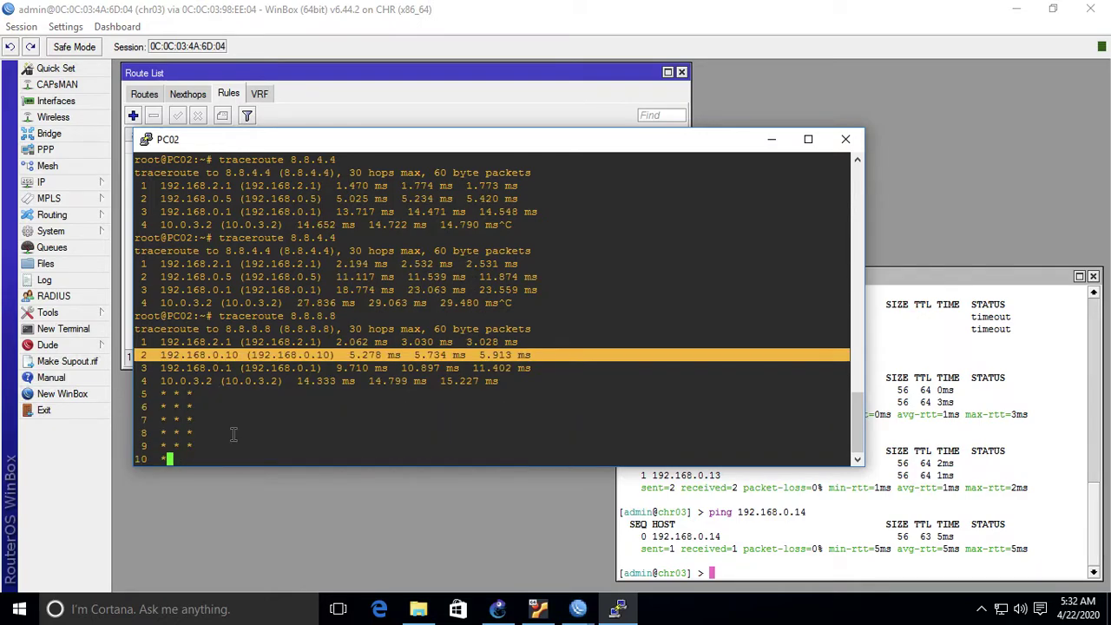
Examine the lookup, lookup only in table and drop actions in chr03's 8.8.8.8 policy routing rule, discarding any change
{"action": "left_click", "coordinate": [439, 88]}
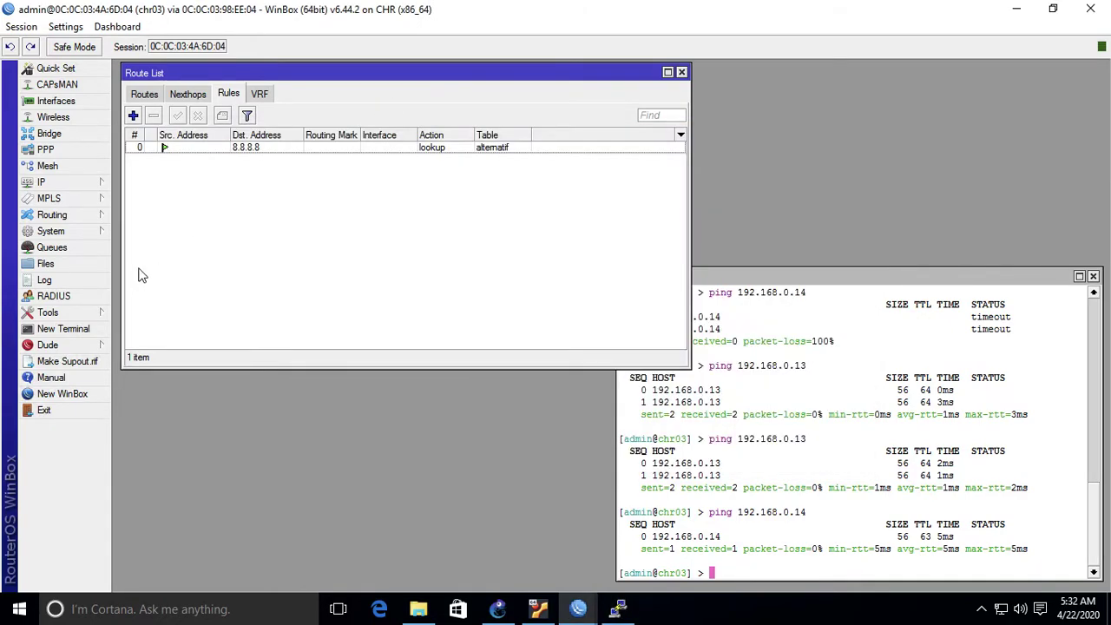
{"action": "double_click", "coordinate": [267, 149]}
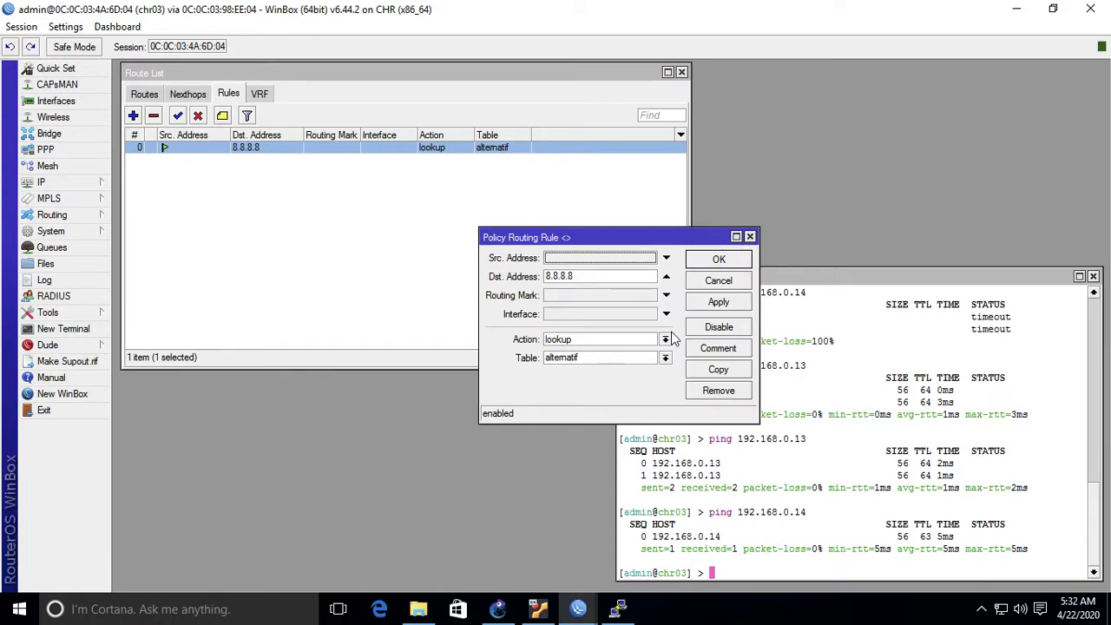
{"action": "left_click", "coordinate": [666, 340]}
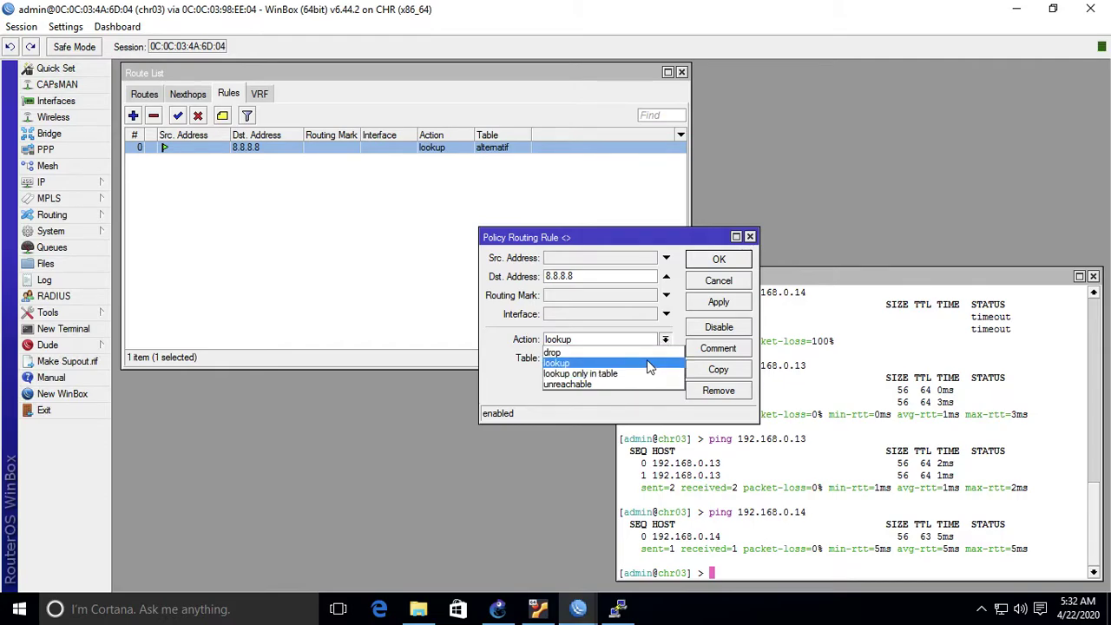
{"action": "left_click", "coordinate": [649, 363]}
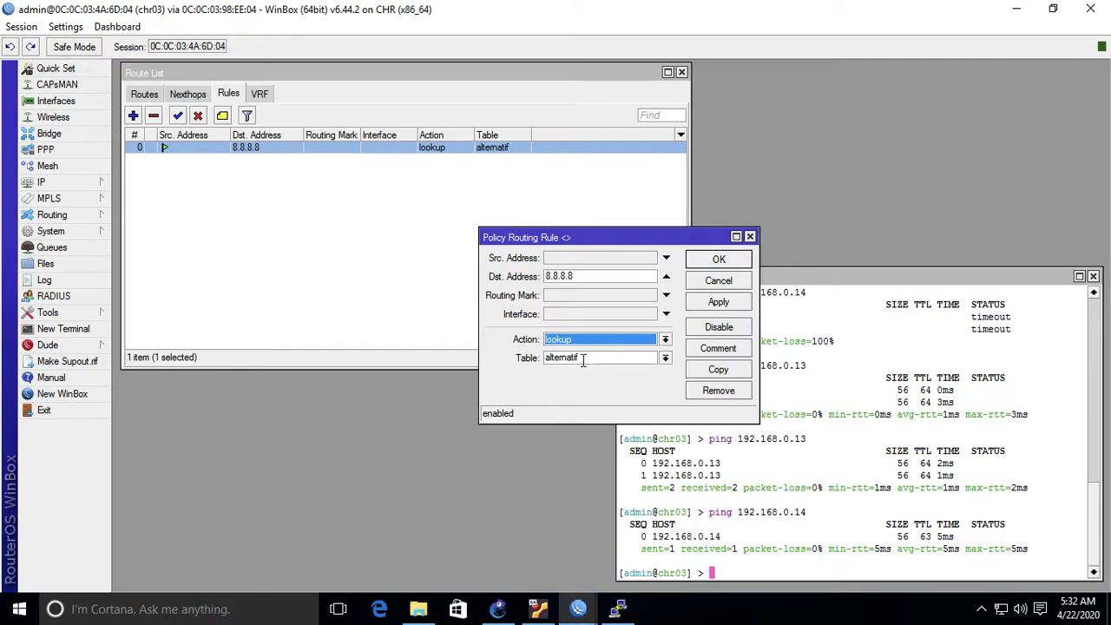
{"action": "left_click", "coordinate": [665, 340]}
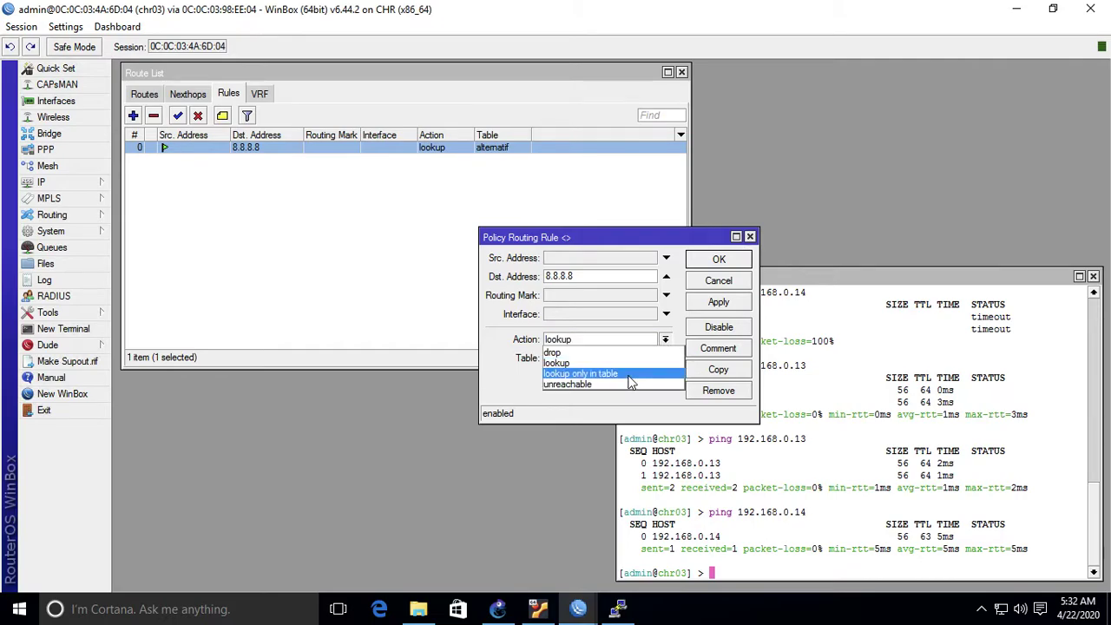
{"action": "left_click", "coordinate": [630, 377]}
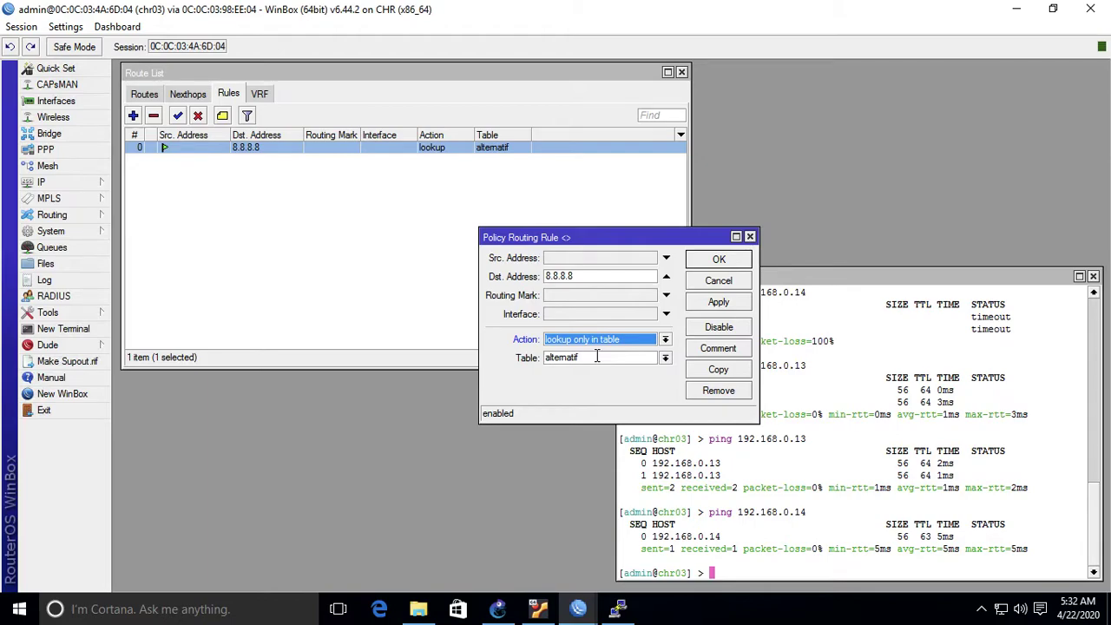
{"action": "left_click", "coordinate": [665, 340]}
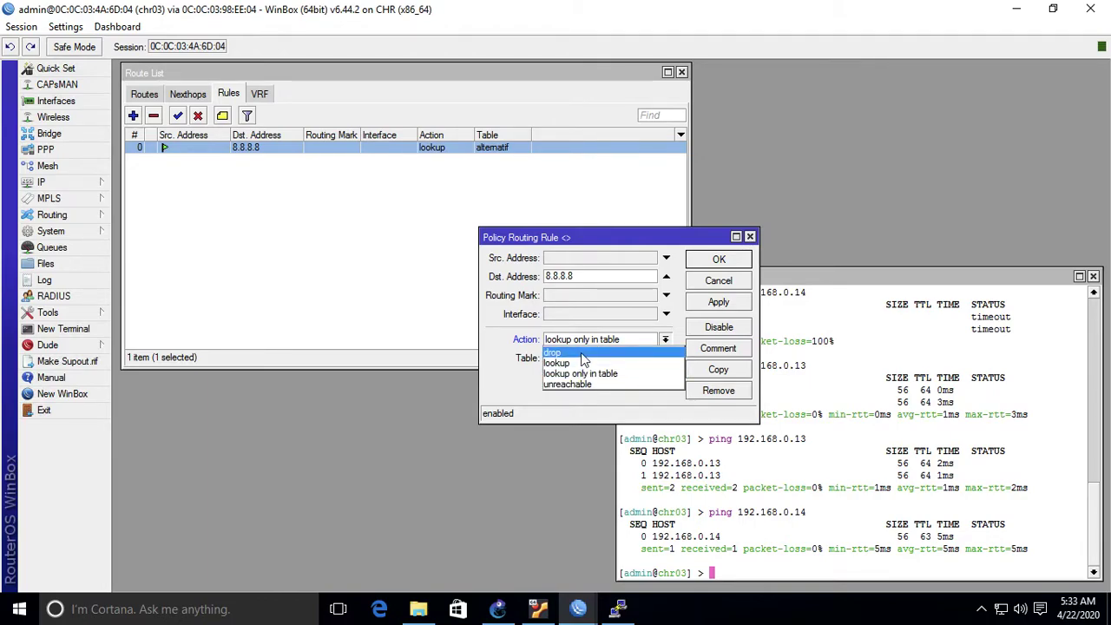
{"action": "left_click", "coordinate": [581, 354]}
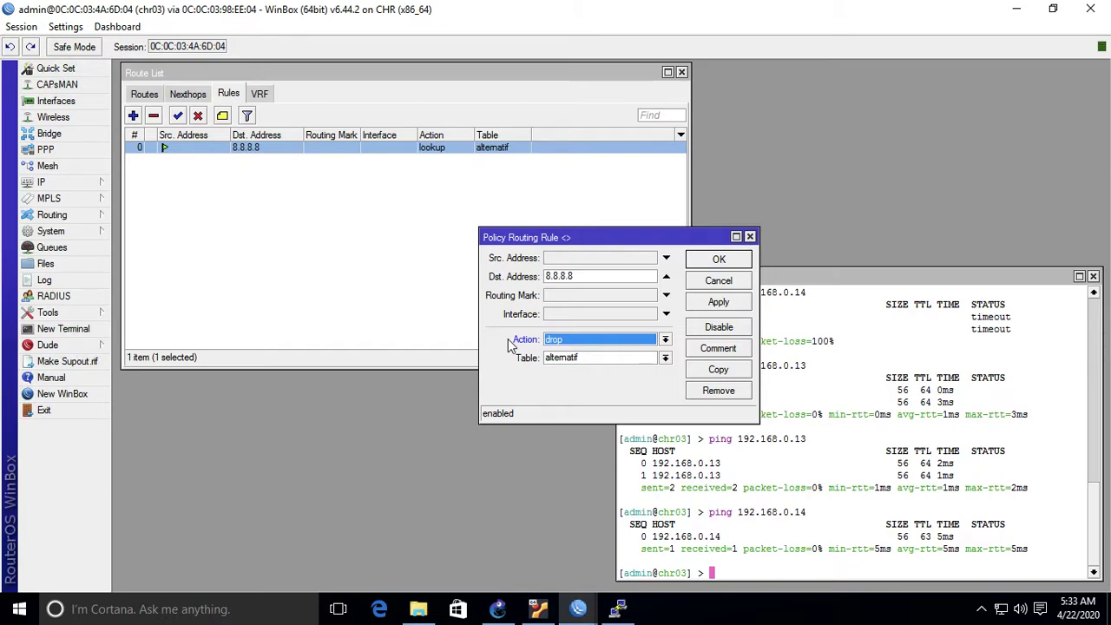
{"action": "left_click", "coordinate": [751, 236]}
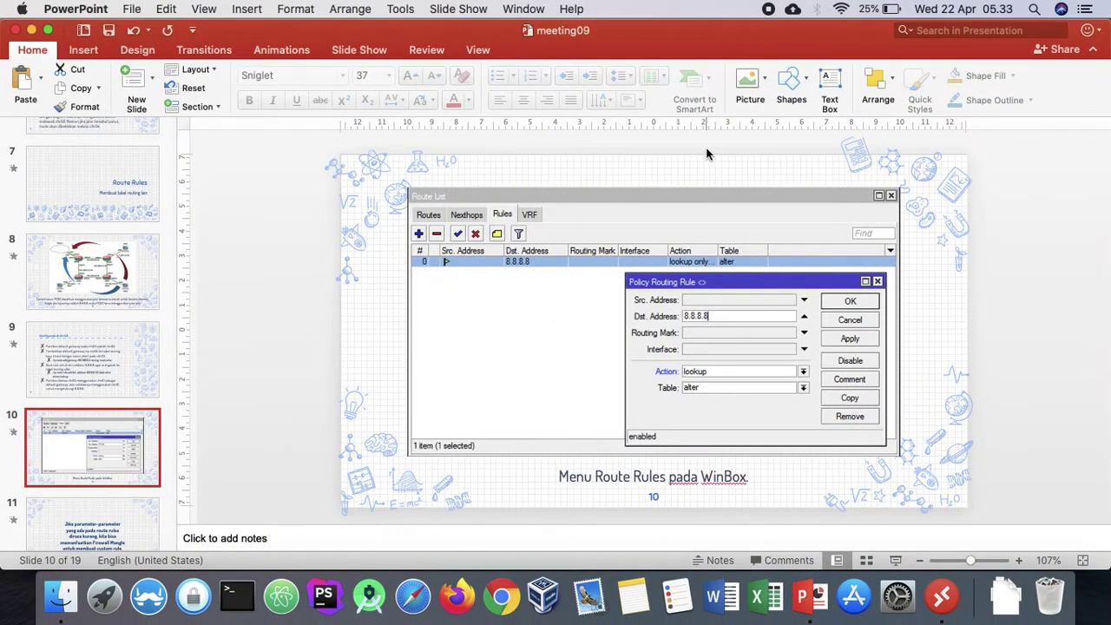
Review chr03's policy routing rule for 8.8.8.8 against the GNS3 topology, then delete that rule
{"action": "left_click", "coordinate": [1046, 354]}
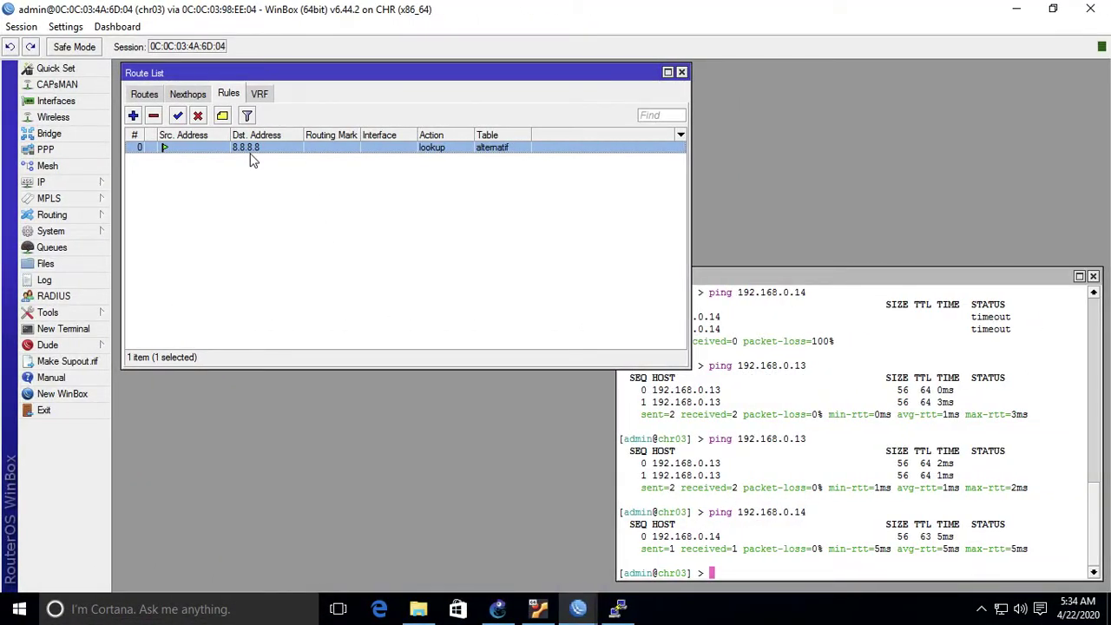
{"action": "double_click", "coordinate": [251, 147]}
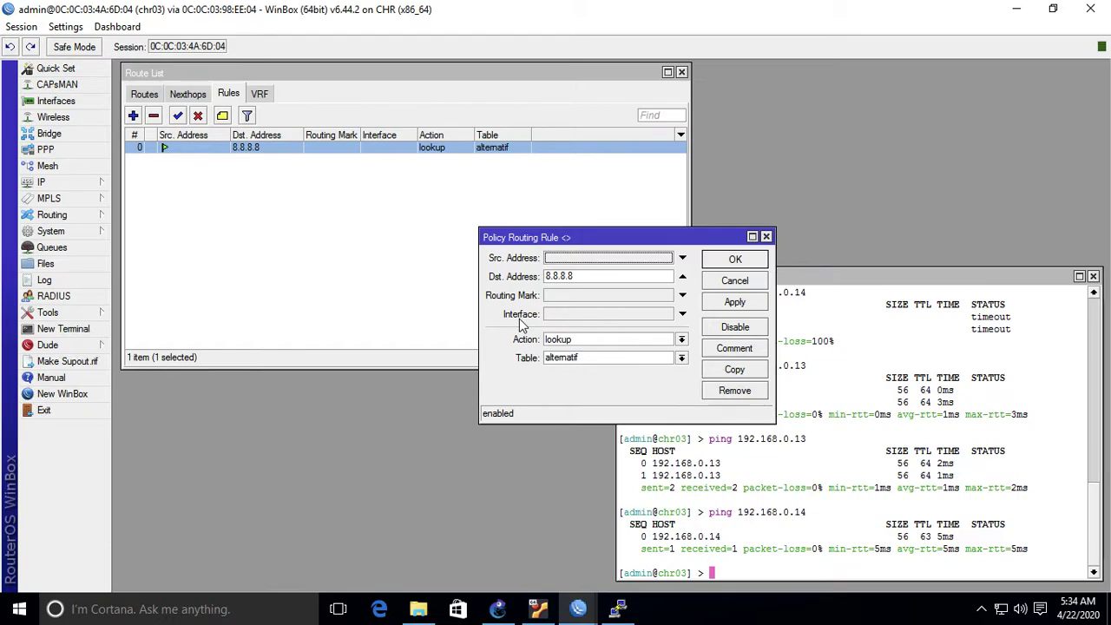
{"action": "left_click", "coordinate": [499, 608]}
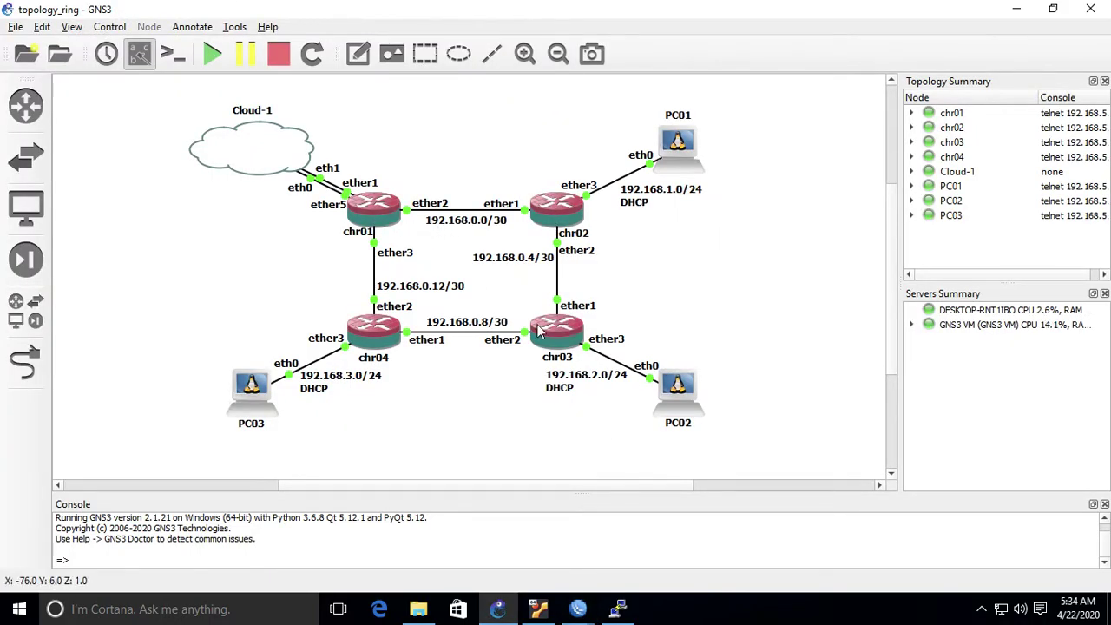
{"action": "mouse_move", "coordinate": [379, 339]}
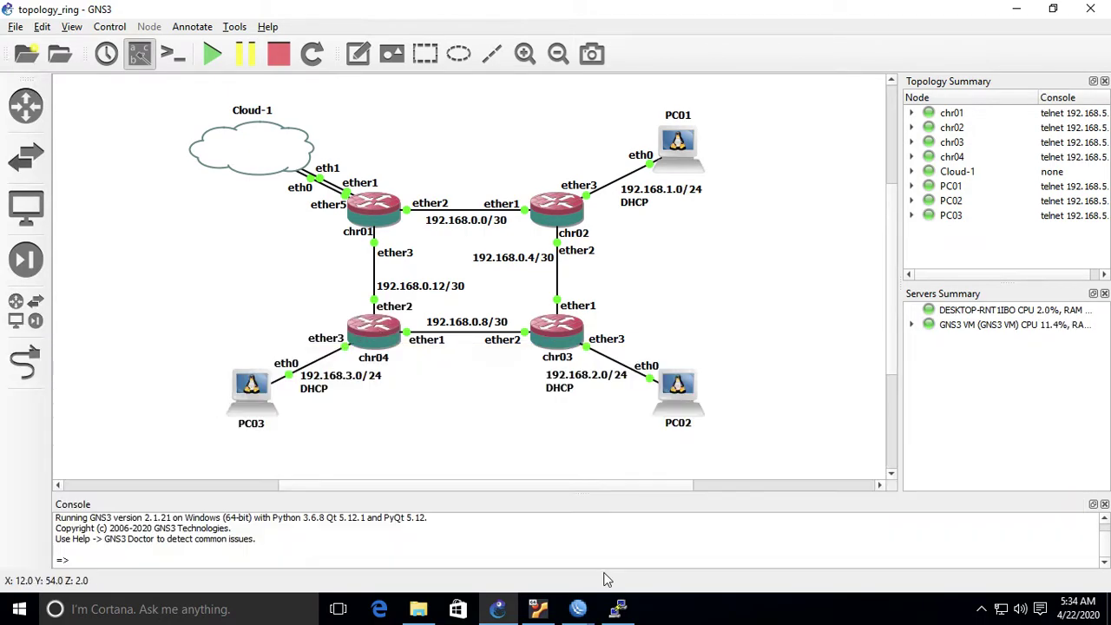
{"action": "mouse_move", "coordinate": [578, 609]}
{"action": "left_click", "coordinate": [780, 533]}
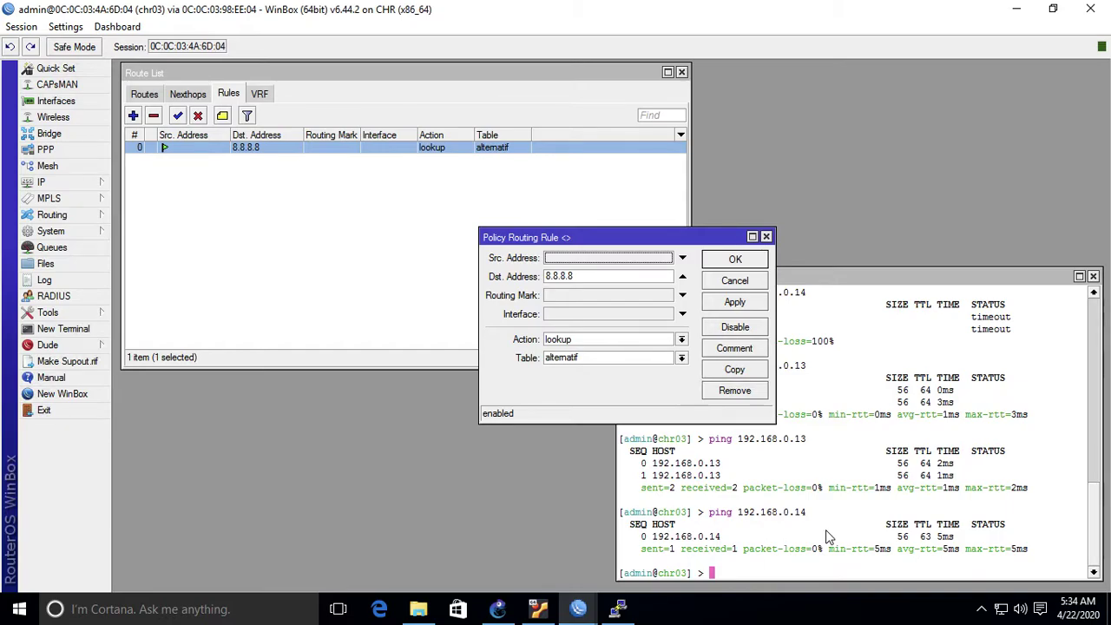
{"action": "left_click", "coordinate": [750, 280]}
{"action": "left_click", "coordinate": [157, 117]}
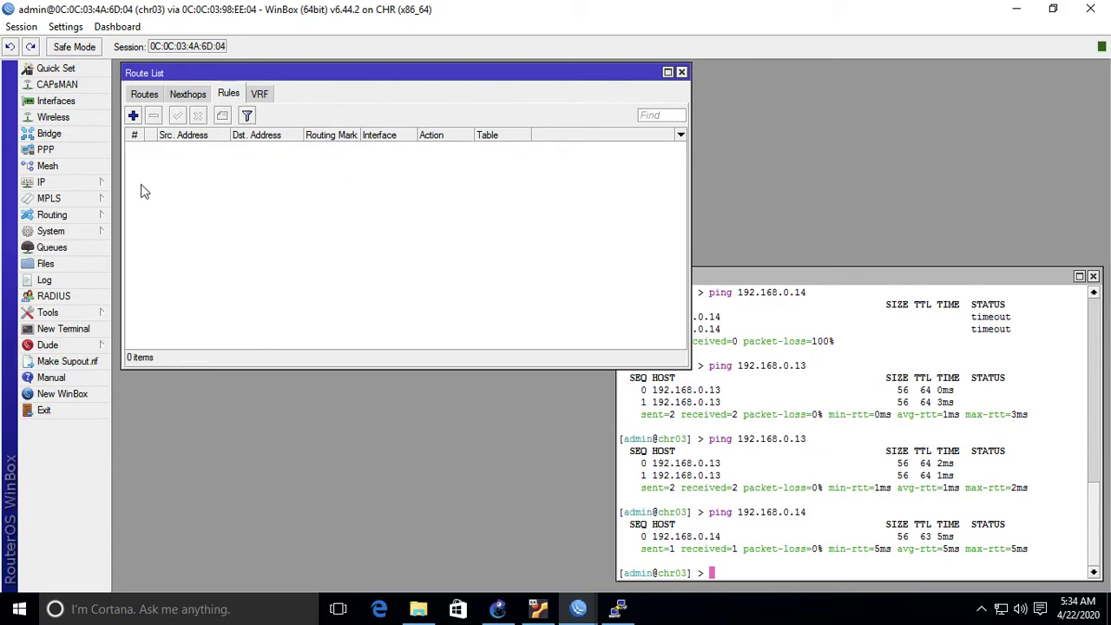
Open chr03's firewall mangle list, check the ring topology in GNS3, and view a blank new mangle rule without saving it
{"action": "left_click", "coordinate": [81, 179]}
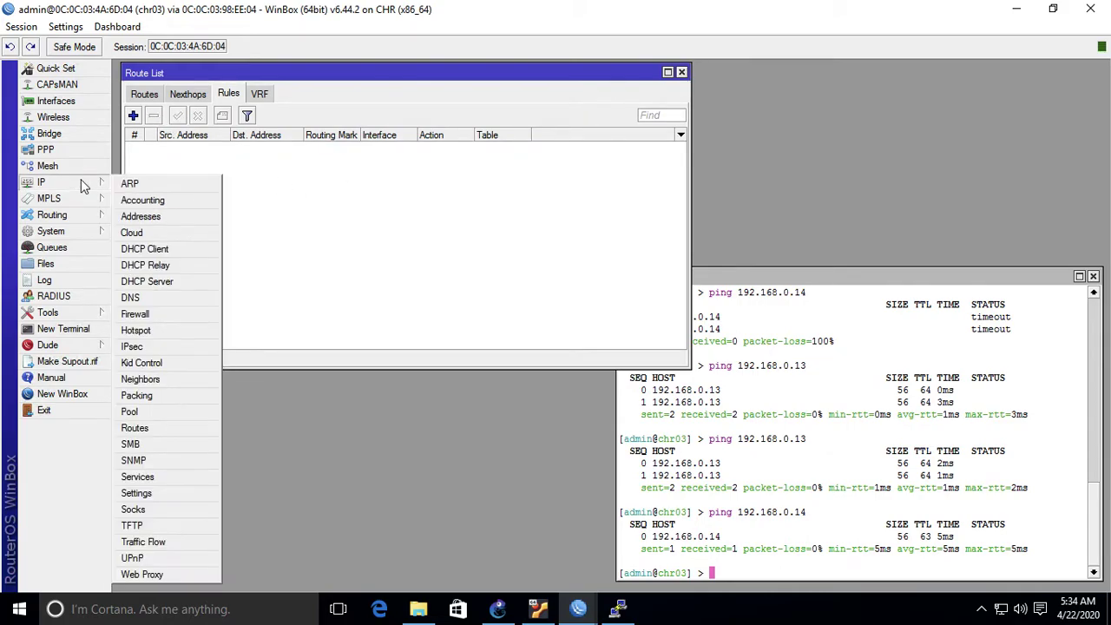
{"action": "left_click", "coordinate": [151, 315]}
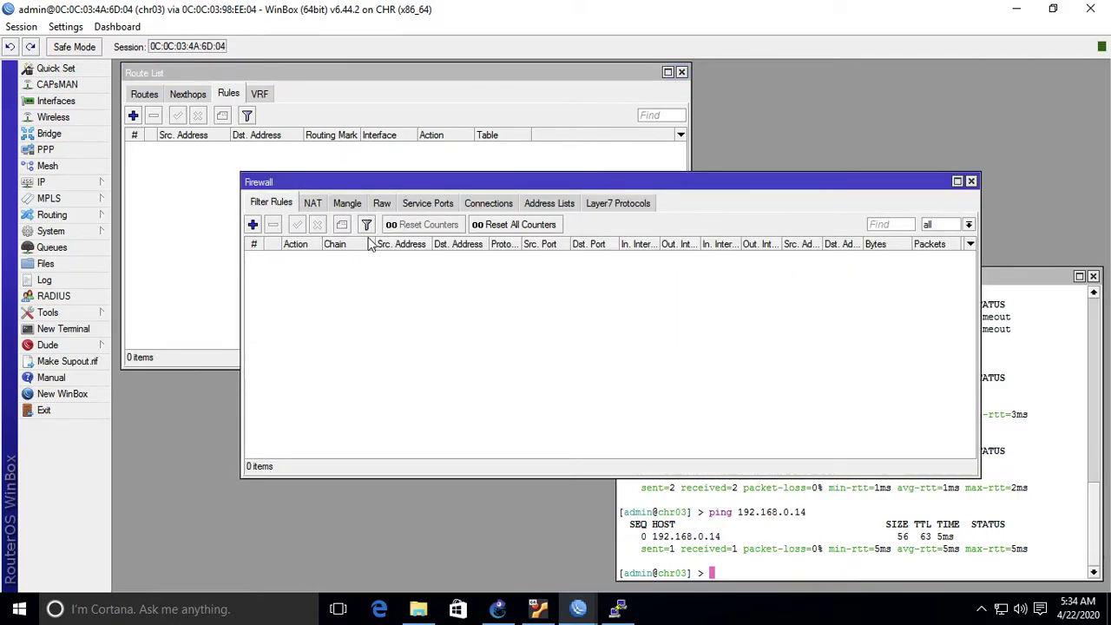
{"action": "left_click", "coordinate": [347, 203]}
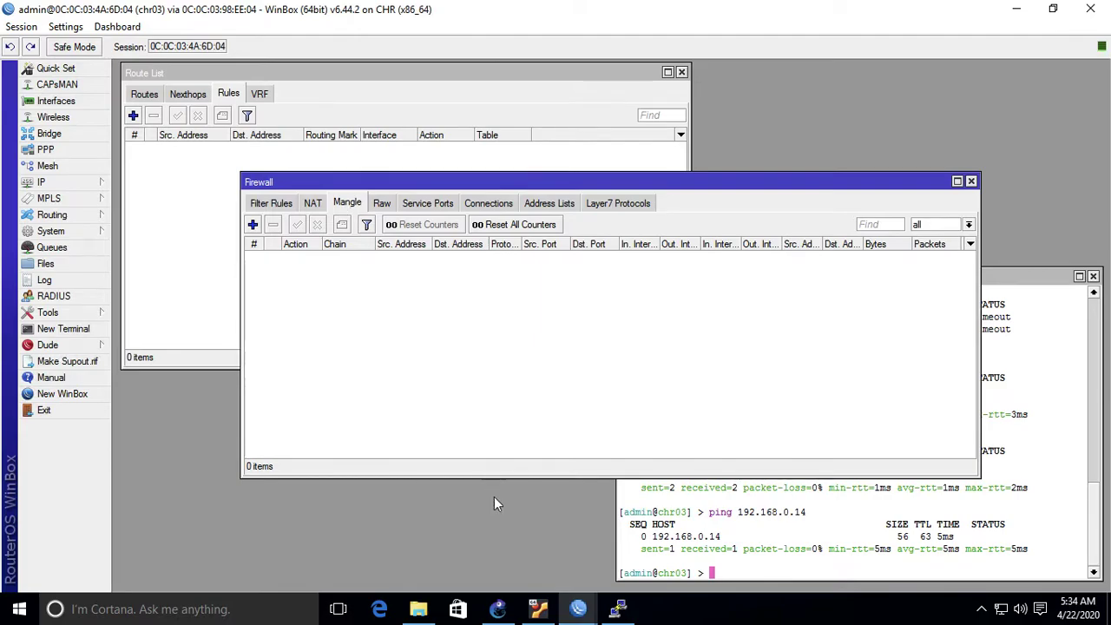
{"action": "left_click", "coordinate": [497, 609]}
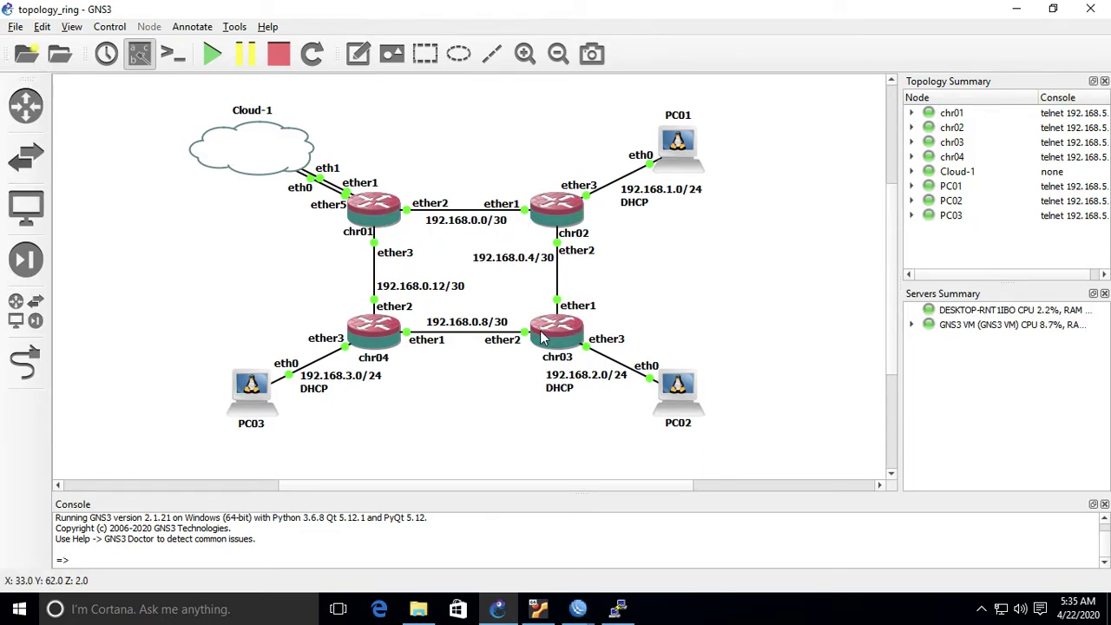
{"action": "mouse_move", "coordinate": [553, 341]}
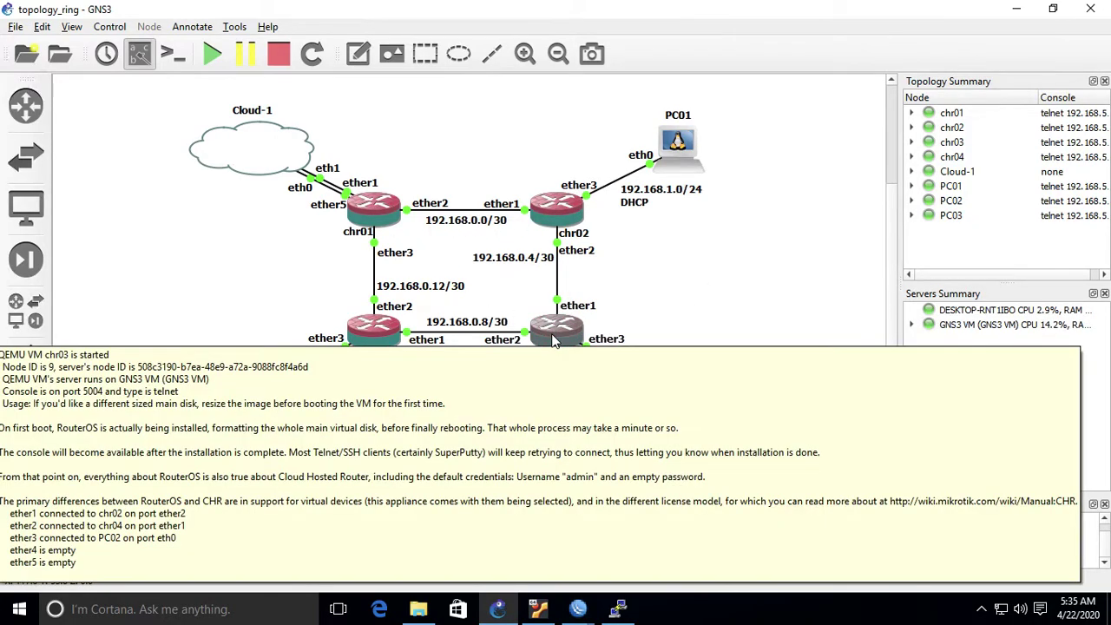
{"action": "mouse_move", "coordinate": [399, 339]}
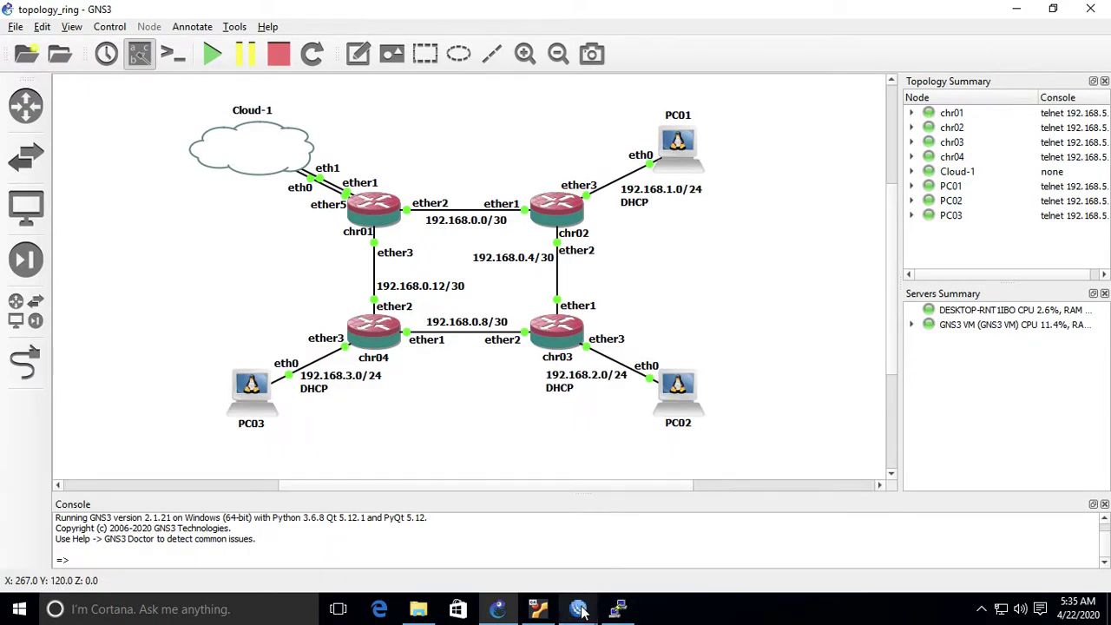
{"action": "mouse_move", "coordinate": [578, 608]}
{"action": "left_click", "coordinate": [829, 495]}
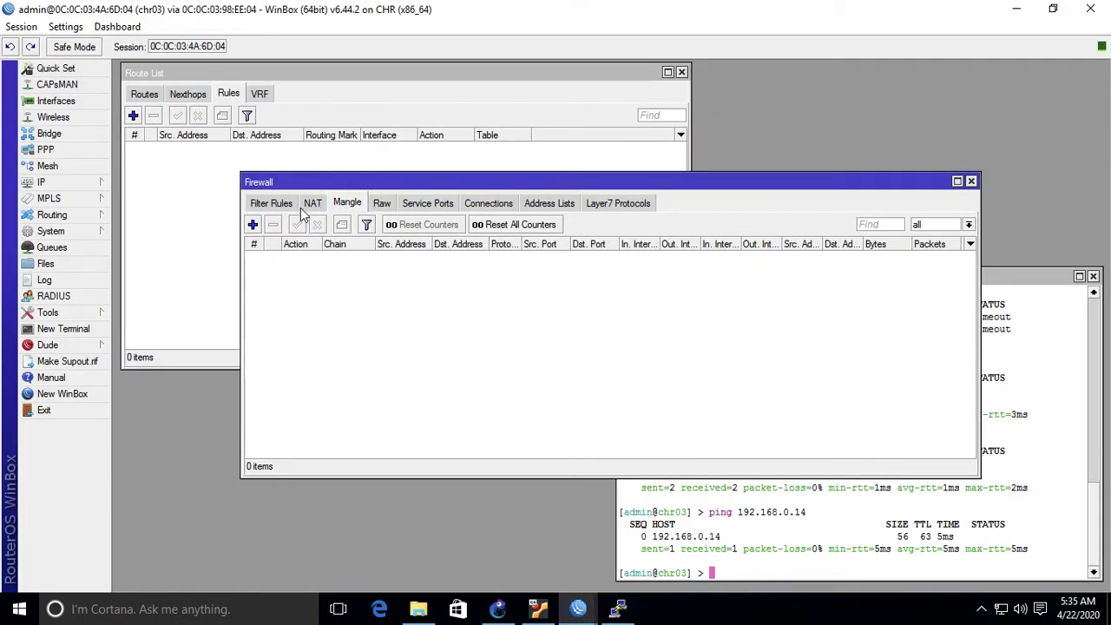
{"action": "left_click", "coordinate": [253, 225]}
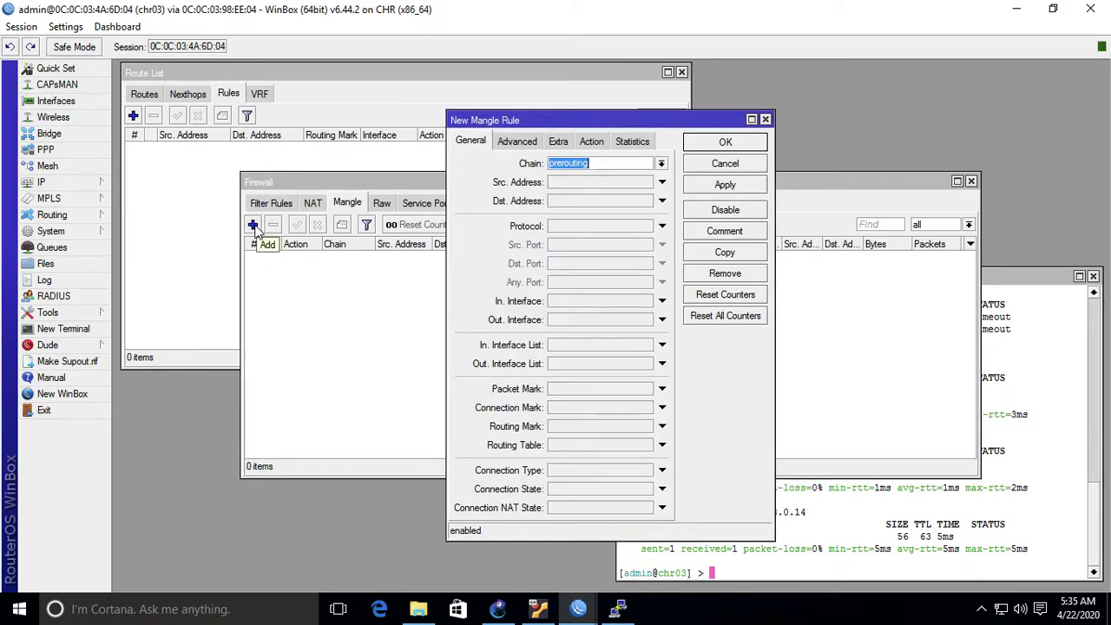
{"action": "left_click", "coordinate": [725, 164]}
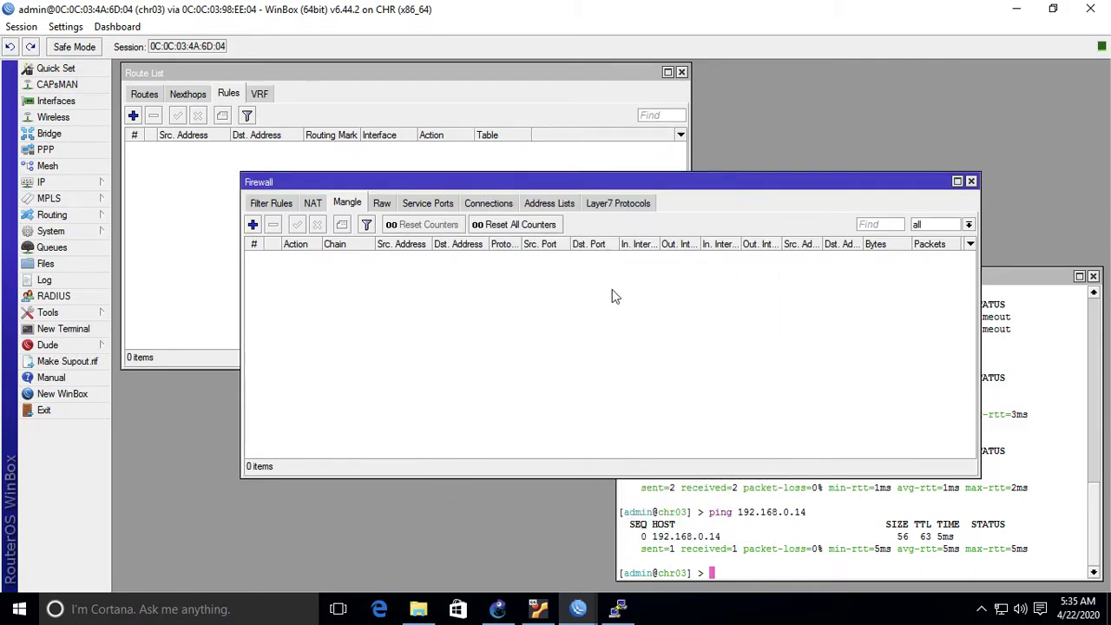
Recheck the topology in GNS3, then set the gateway of chr03's unmarked default route to 192.168.0.10
{"action": "left_click", "coordinate": [224, 197]}
{"action": "left_click", "coordinate": [497, 609]}
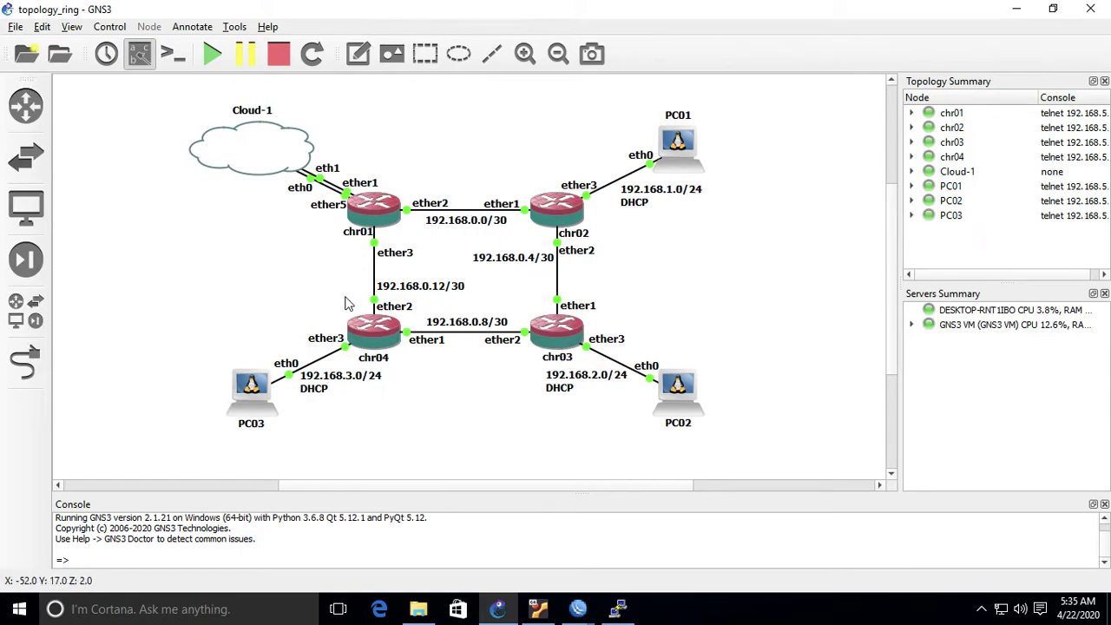
{"action": "left_click", "coordinate": [579, 610]}
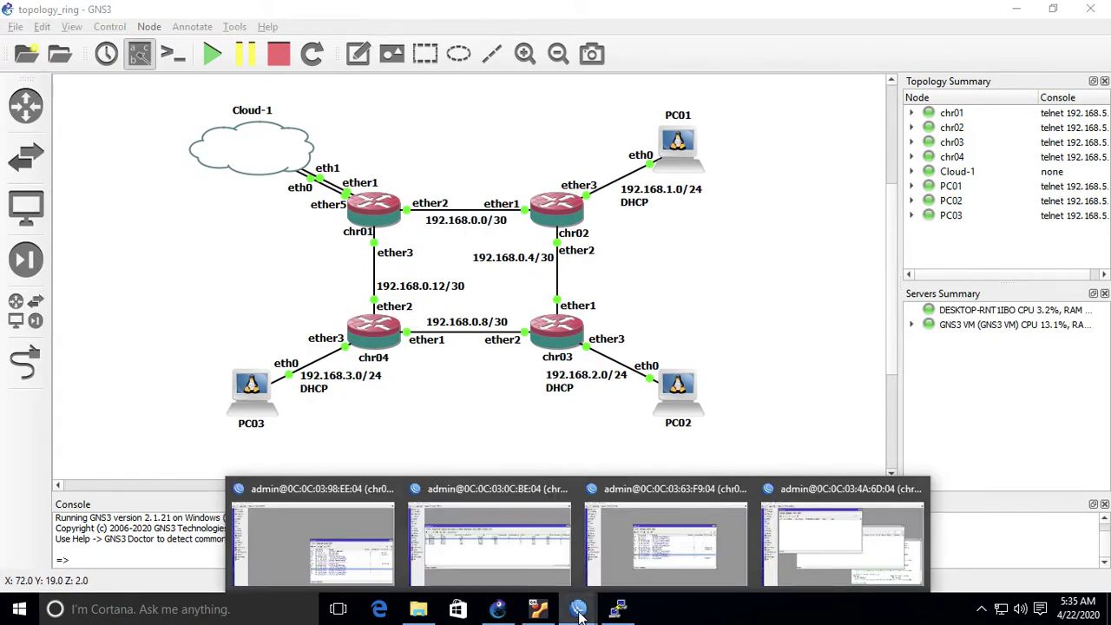
{"action": "left_click", "coordinate": [865, 532]}
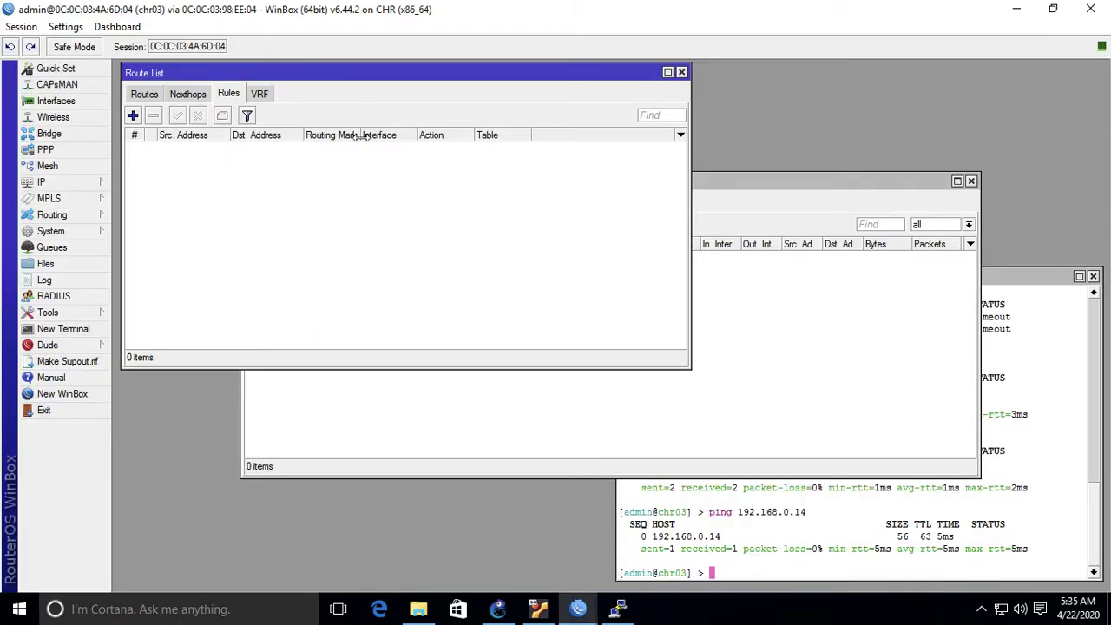
{"action": "left_click", "coordinate": [140, 100]}
{"action": "double_click", "coordinate": [318, 148]}
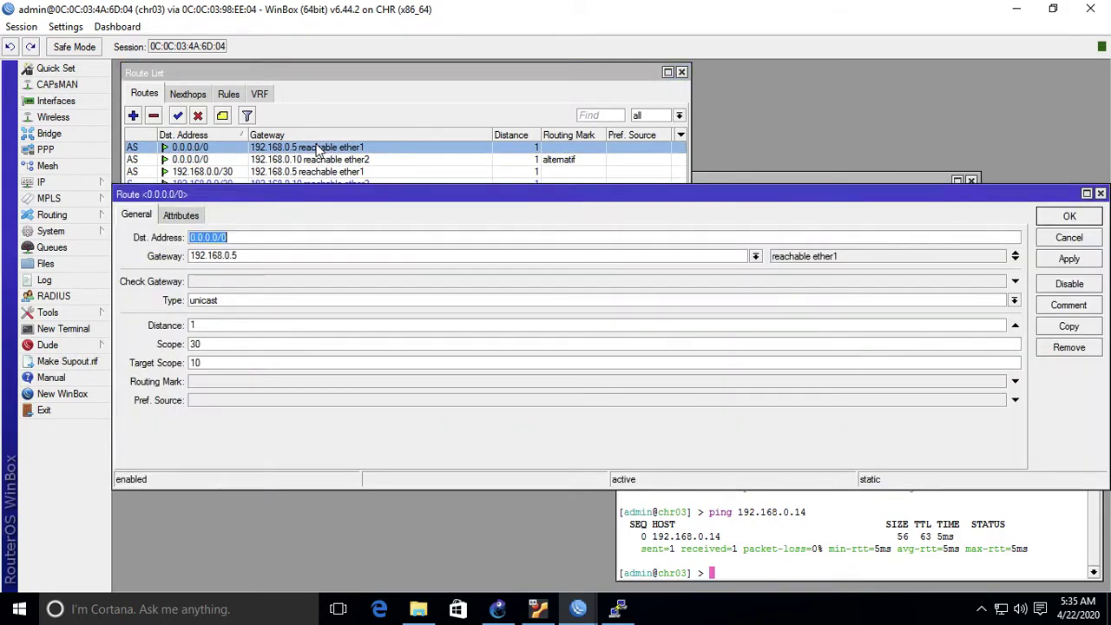
{"action": "left_click", "coordinate": [288, 254]}
{"action": "key", "text": "BackSpace"}
{"action": "type", "text": "10"}
{"action": "key", "text": "Return"}
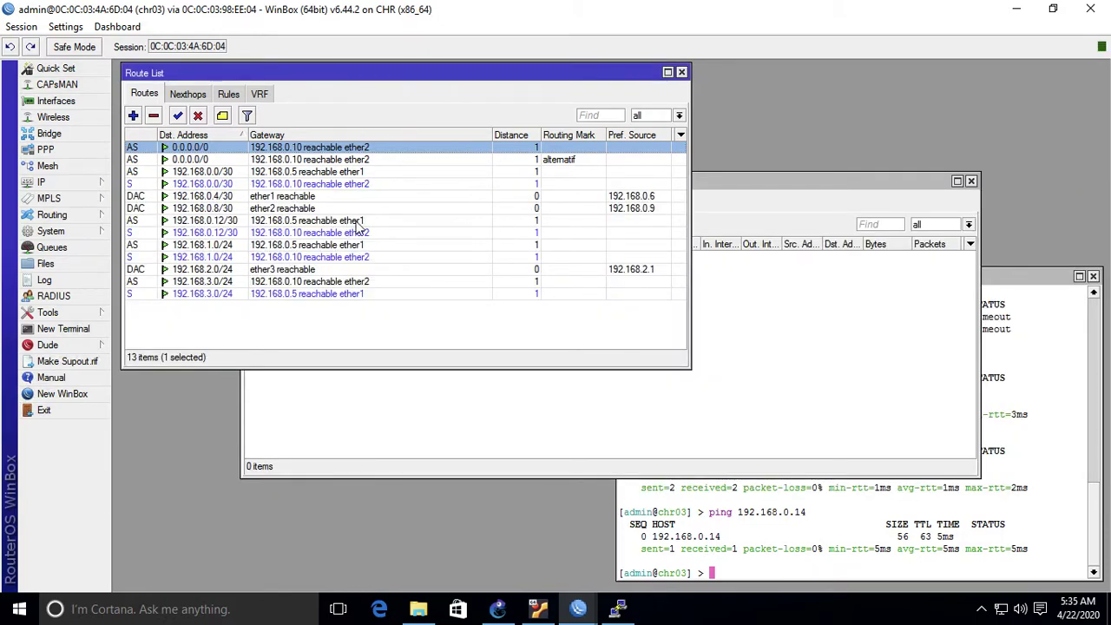
Set the gateway of chr03's default route with routing mark alternatif to 192.168.0.5
{"action": "double_click", "coordinate": [306, 162]}
{"action": "left_click", "coordinate": [331, 254]}
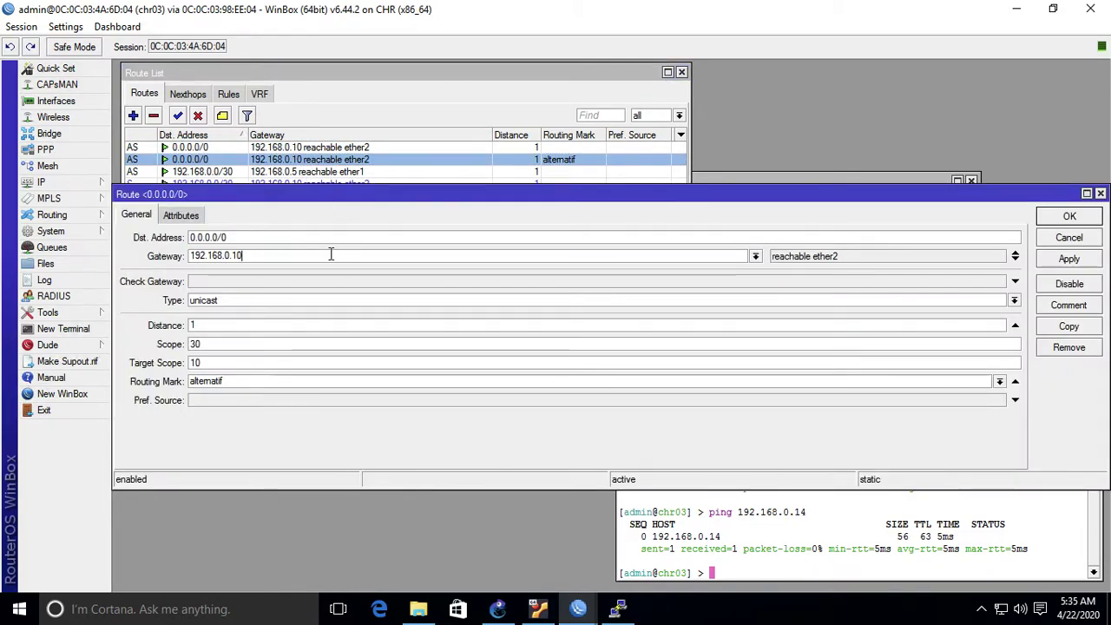
{"action": "key", "text": "BackSpace"}
{"action": "key", "text": "BackSpace"}
{"action": "type", "text": "5"}
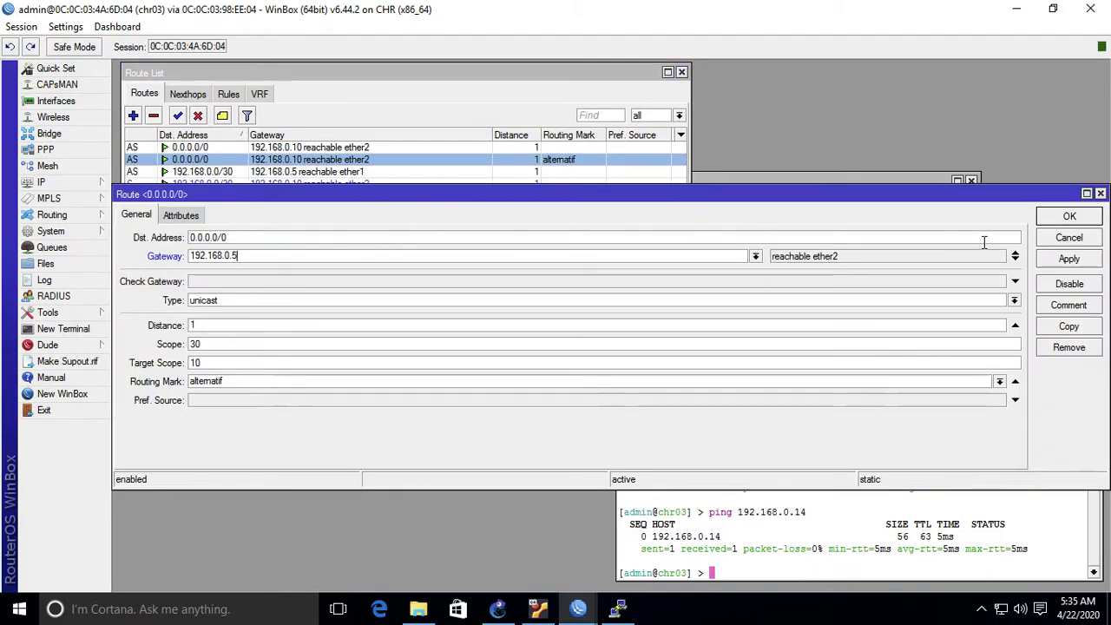
{"action": "left_click", "coordinate": [1069, 217]}
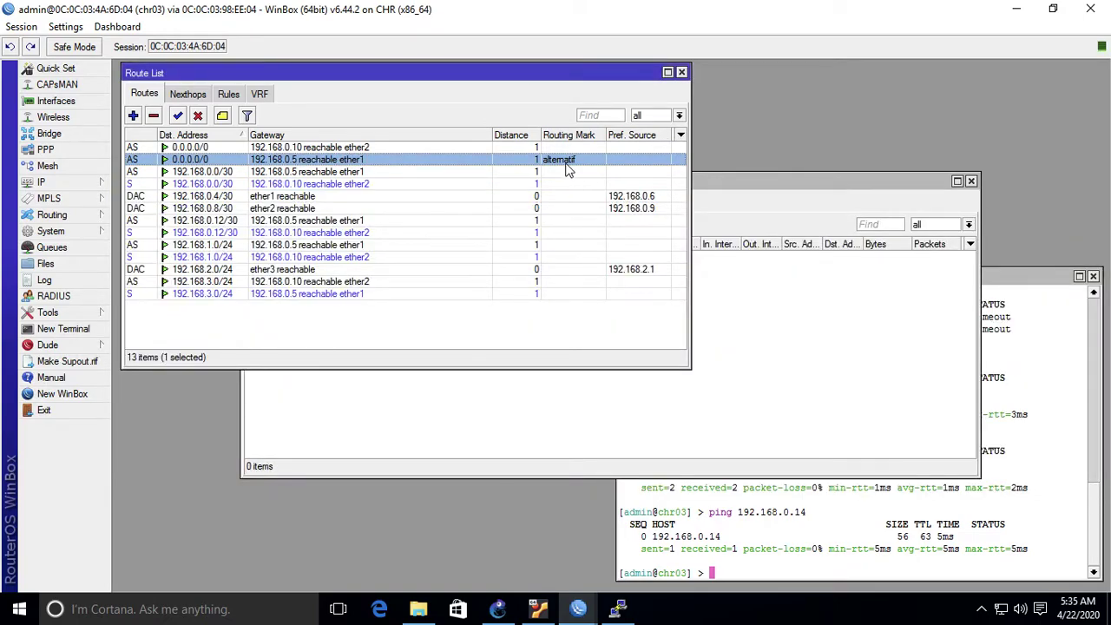
Start a new mangle rule on chr03, check chr03's position in the GNS3 topology, and set the rule's chain to prerouting
{"action": "left_click", "coordinate": [778, 304]}
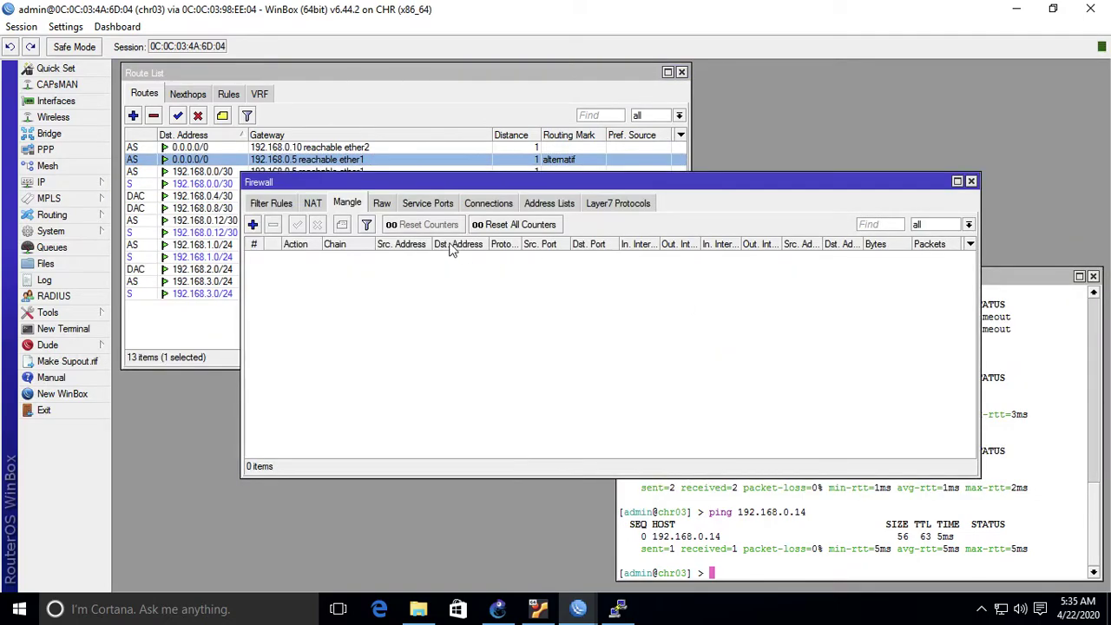
{"action": "left_click", "coordinate": [252, 226]}
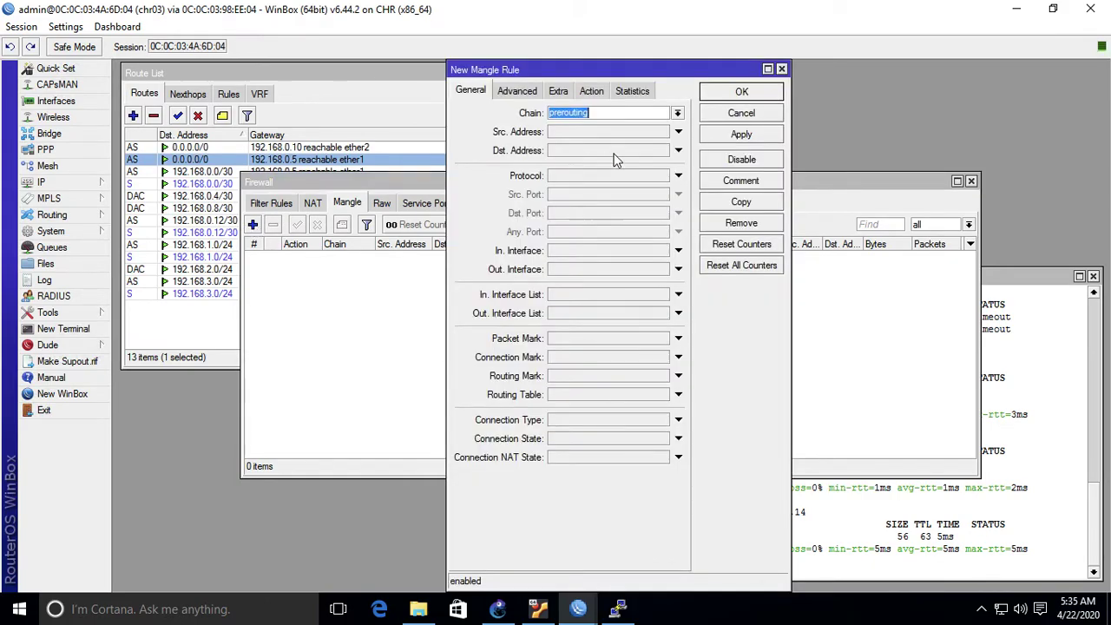
{"action": "left_click", "coordinate": [678, 114]}
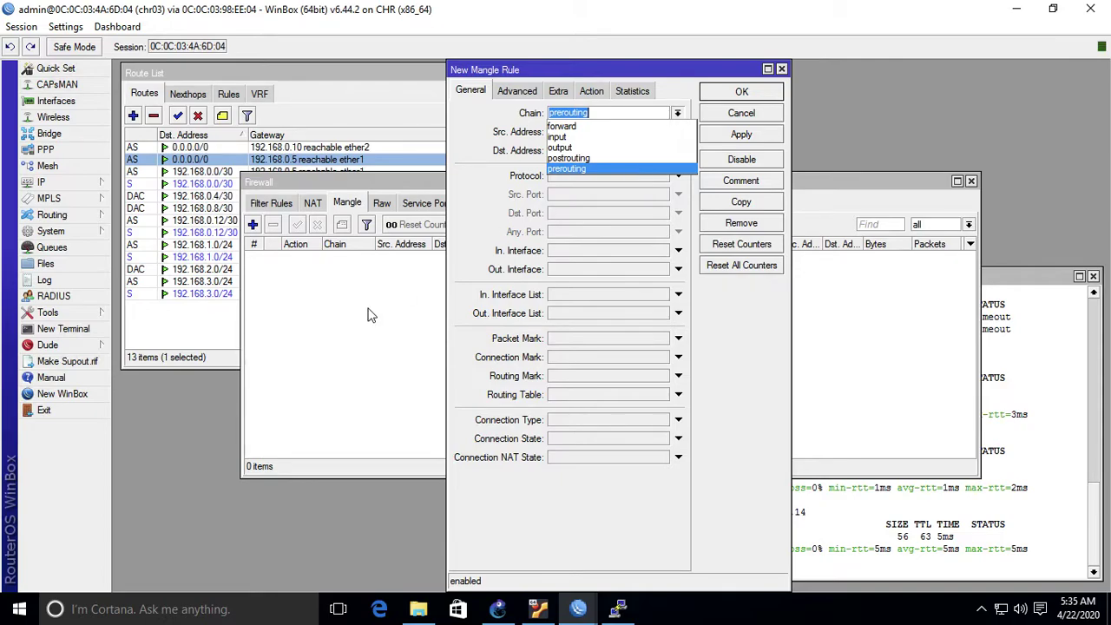
{"action": "left_click", "coordinate": [498, 608]}
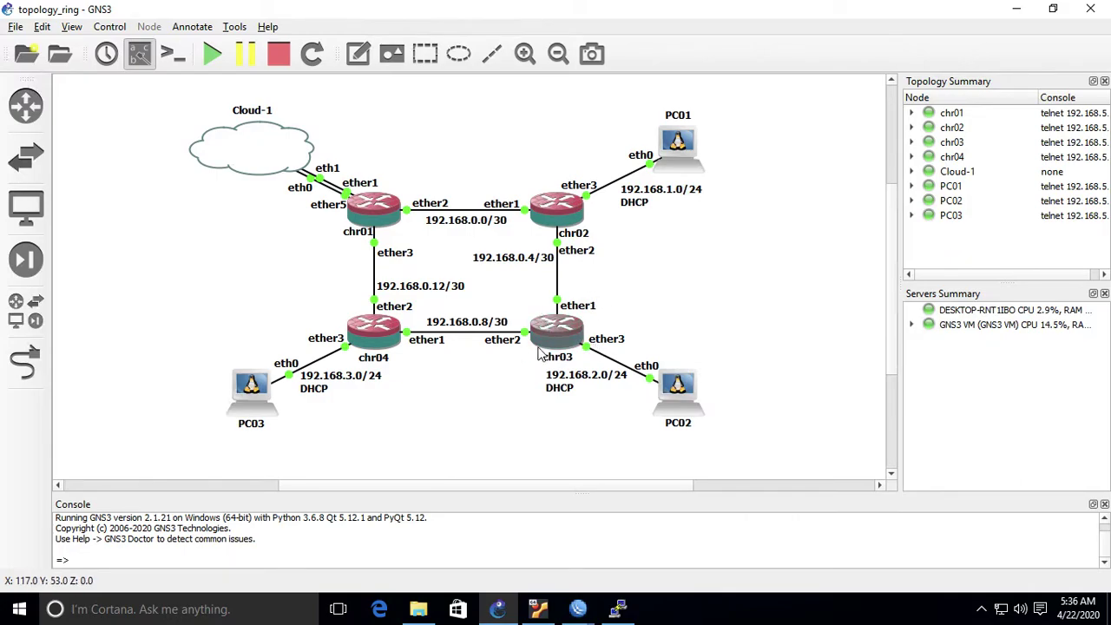
{"action": "left_click", "coordinate": [578, 610]}
{"action": "left_click", "coordinate": [814, 501]}
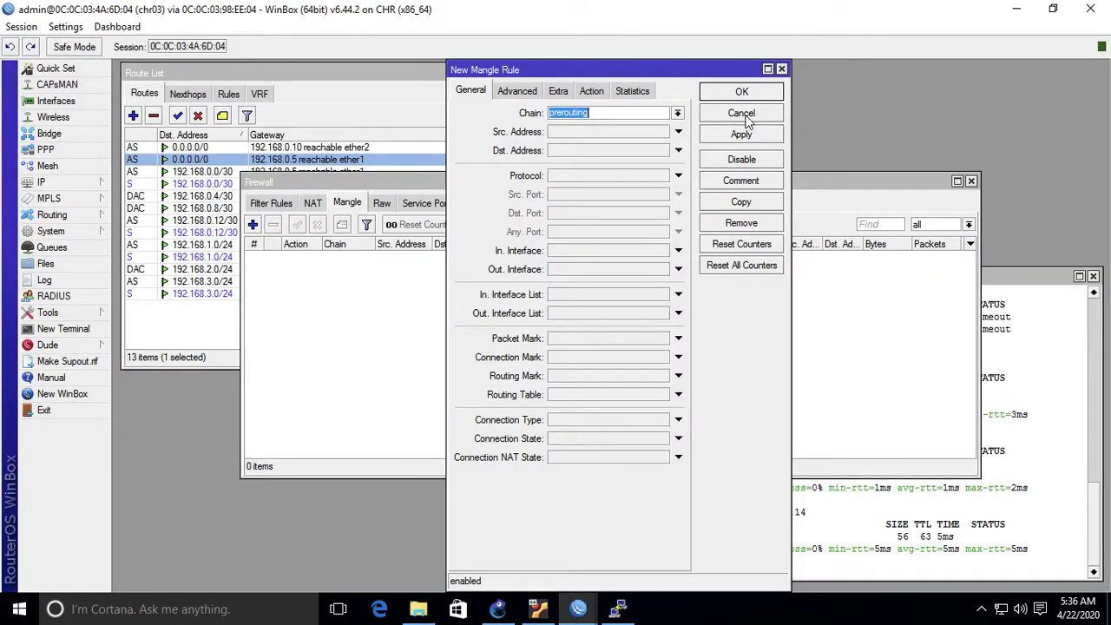
{"action": "left_click", "coordinate": [677, 112]}
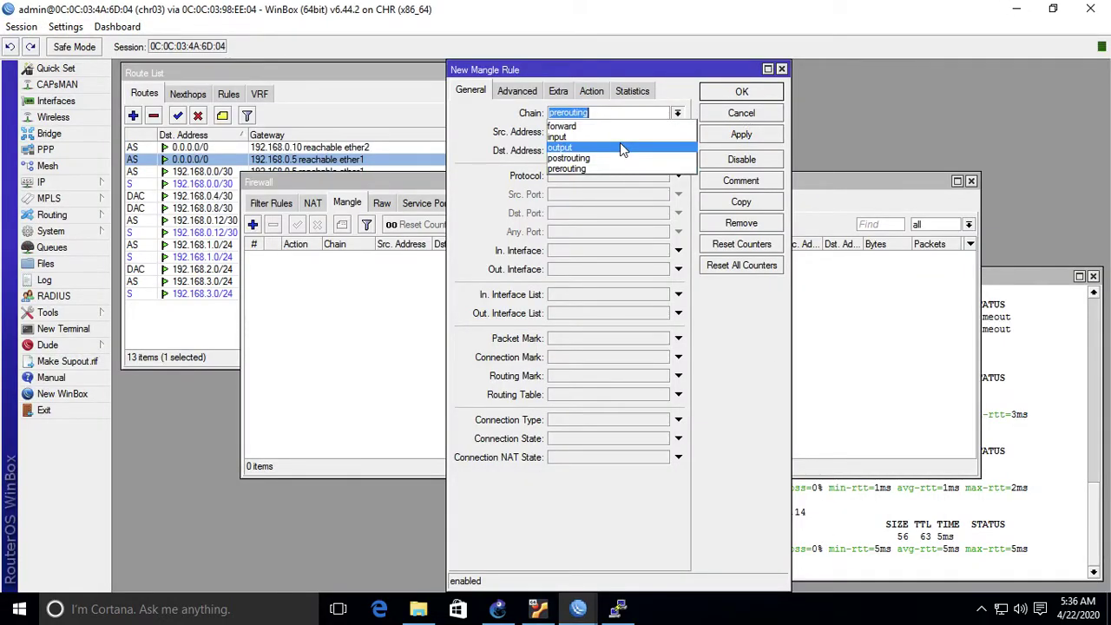
{"action": "left_click", "coordinate": [573, 171]}
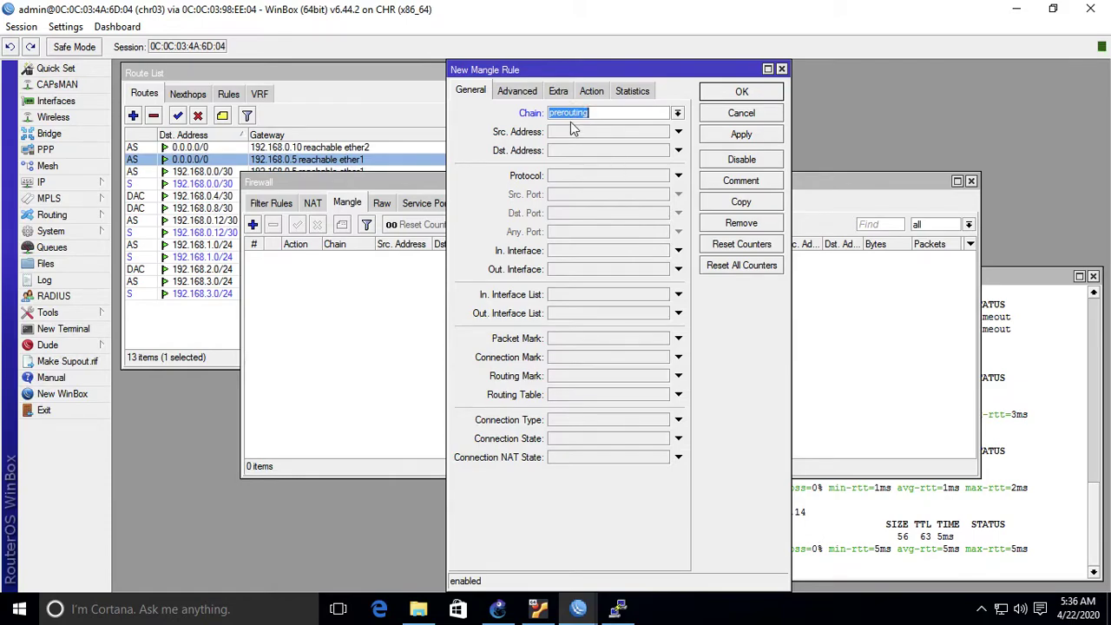
Restrict the new mangle rule to protocol 6 (tcp) with destination ports 80,443
{"action": "left_click", "coordinate": [677, 177]}
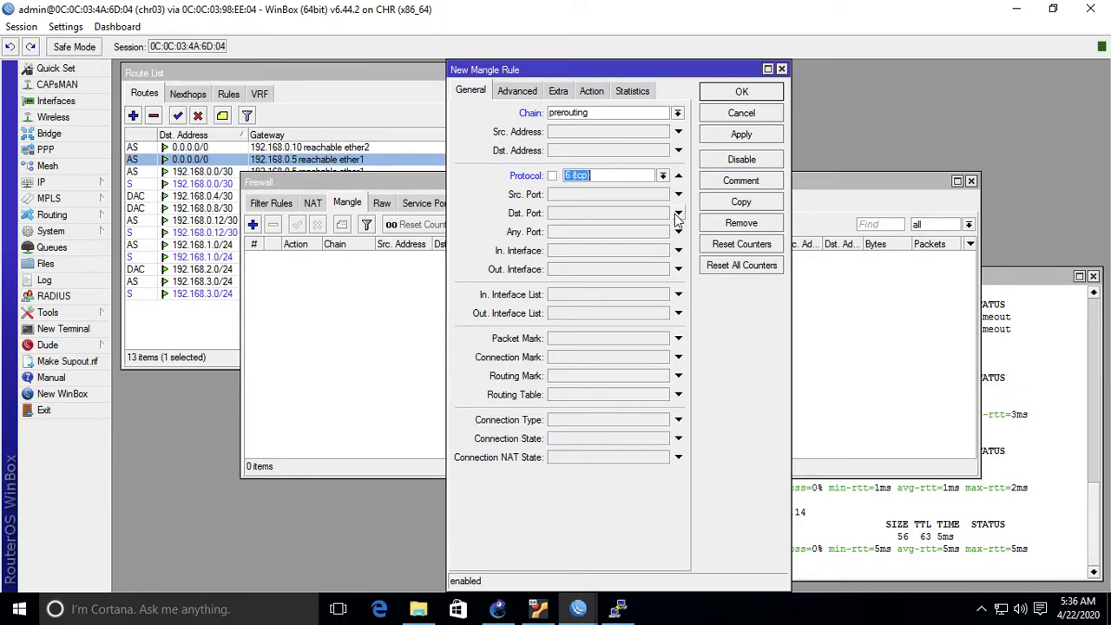
{"action": "left_click", "coordinate": [677, 215]}
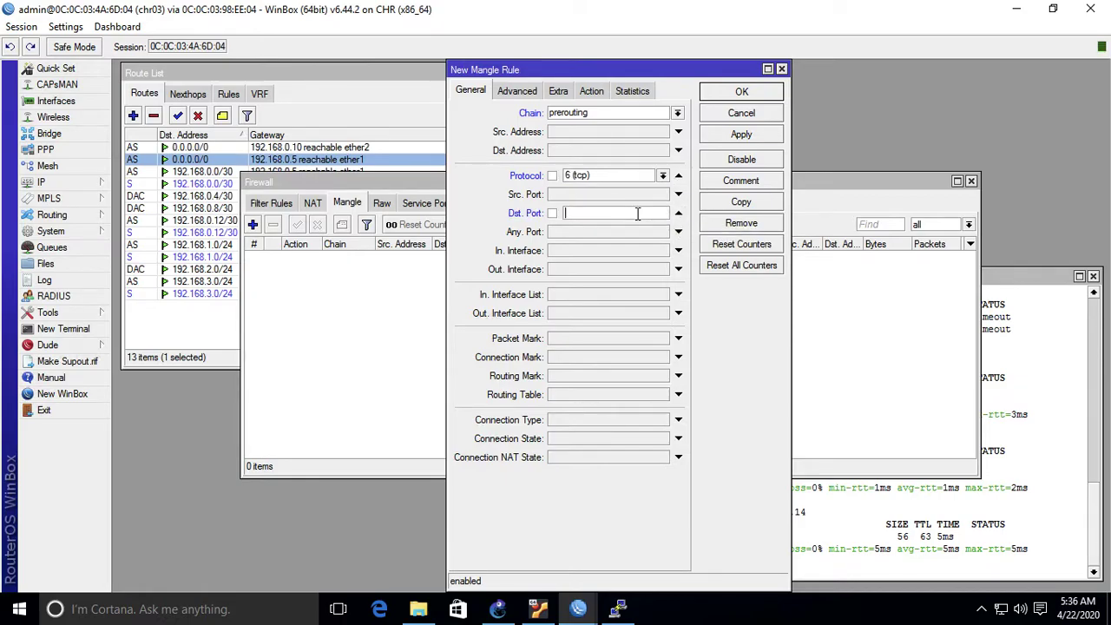
{"action": "type", "text": "80,443"}
Set the mangle rule's action to mark routing with new routing mark alternatif, and save the rule
{"action": "left_click", "coordinate": [591, 92]}
{"action": "left_click", "coordinate": [676, 113]}
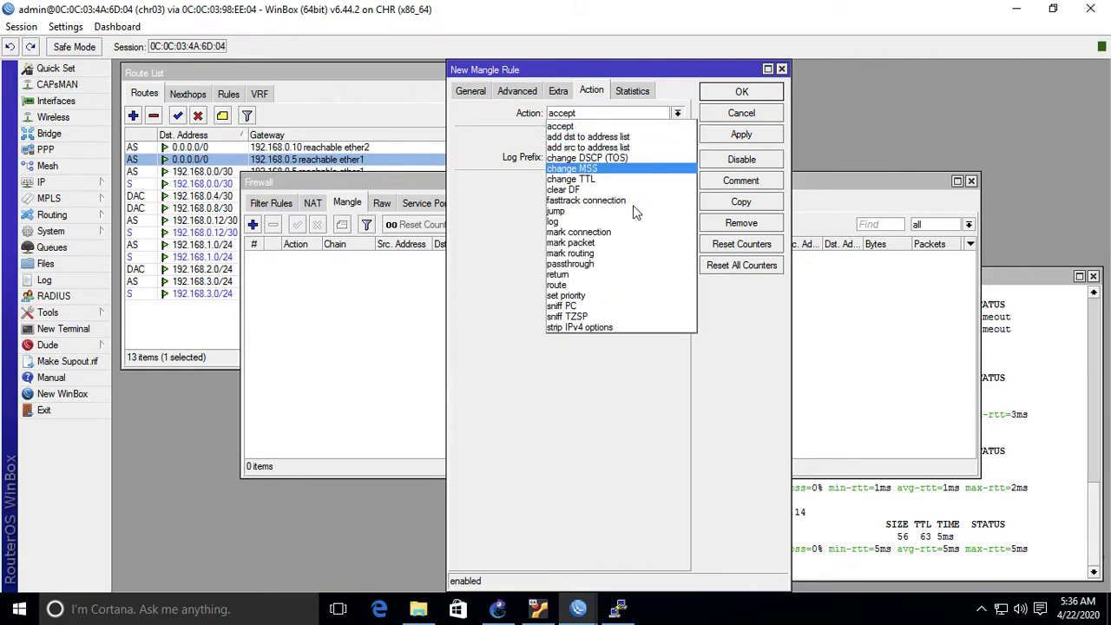
{"action": "left_click", "coordinate": [607, 252]}
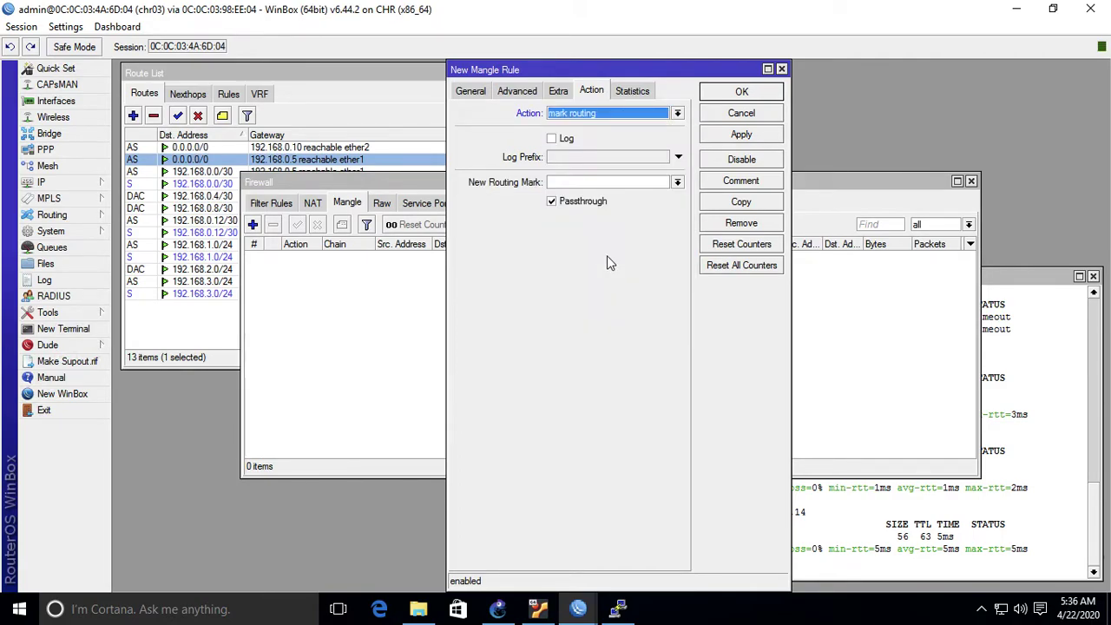
{"action": "left_click", "coordinate": [677, 182]}
{"action": "left_click", "coordinate": [645, 197]}
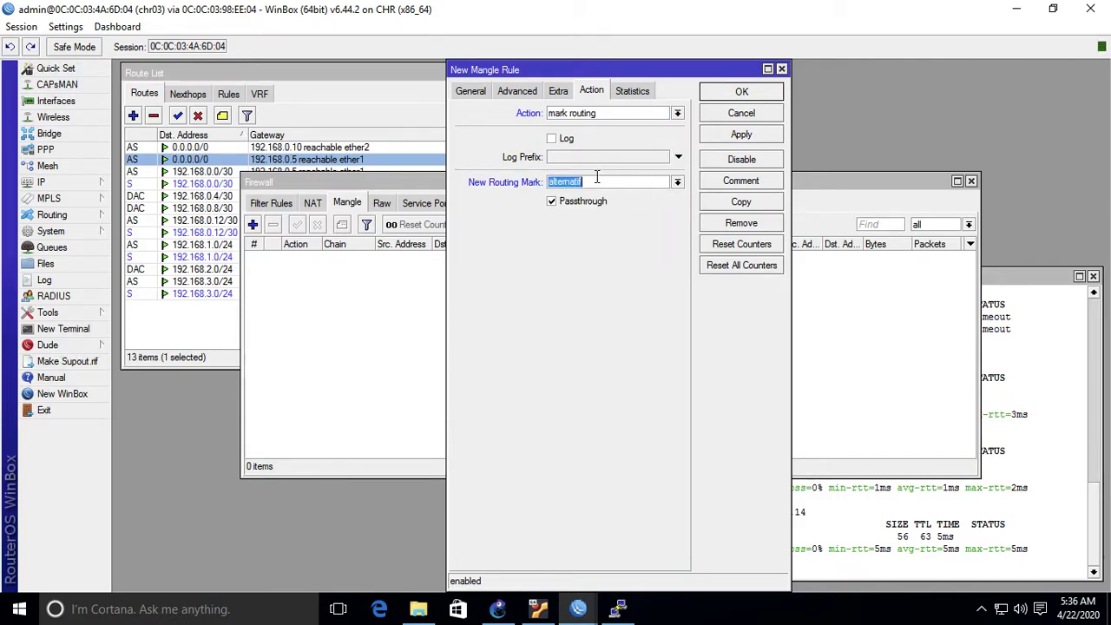
{"action": "left_click", "coordinate": [736, 94]}
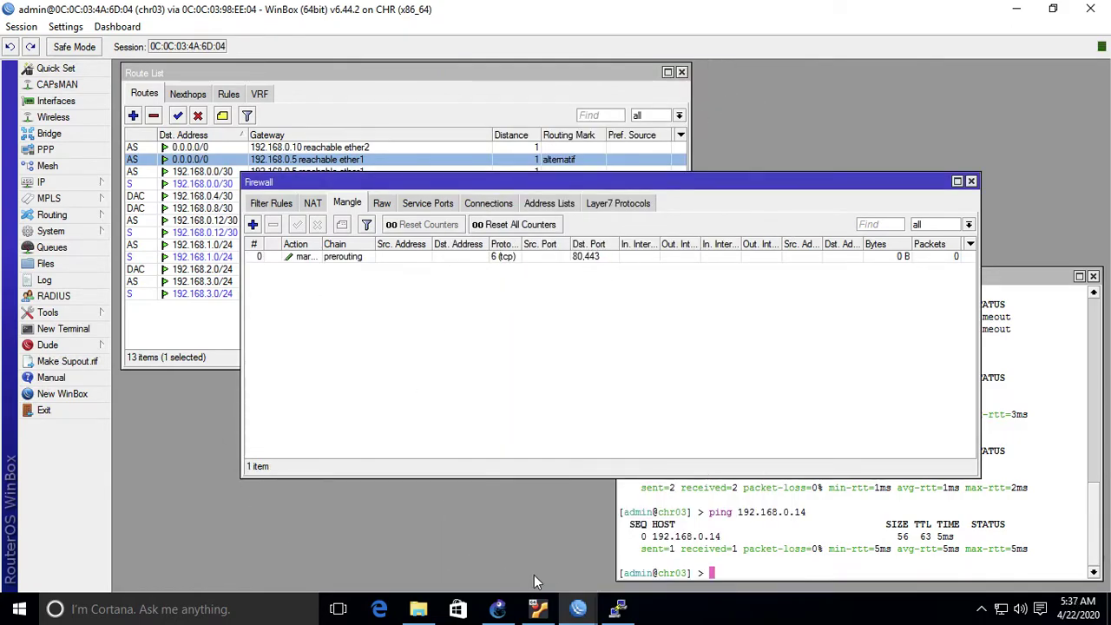
In PC02's terminal, trace the route to 8.8.8.8 again and stop the trace after several hops
{"action": "left_click", "coordinate": [617, 608]}
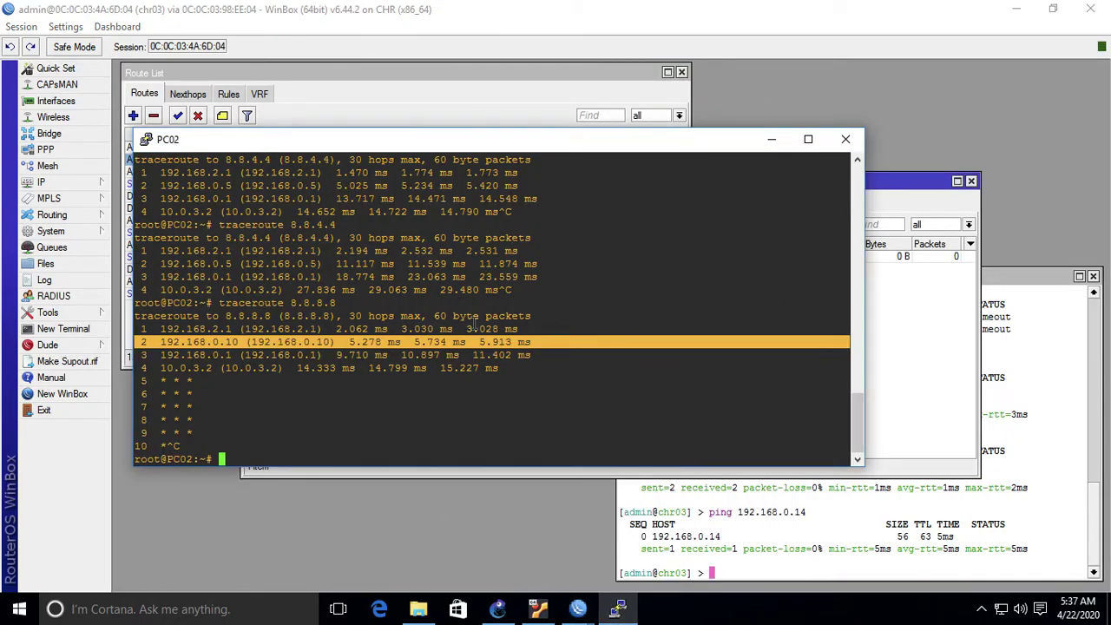
{"action": "key", "text": "Up"}
{"action": "key", "text": "Return"}
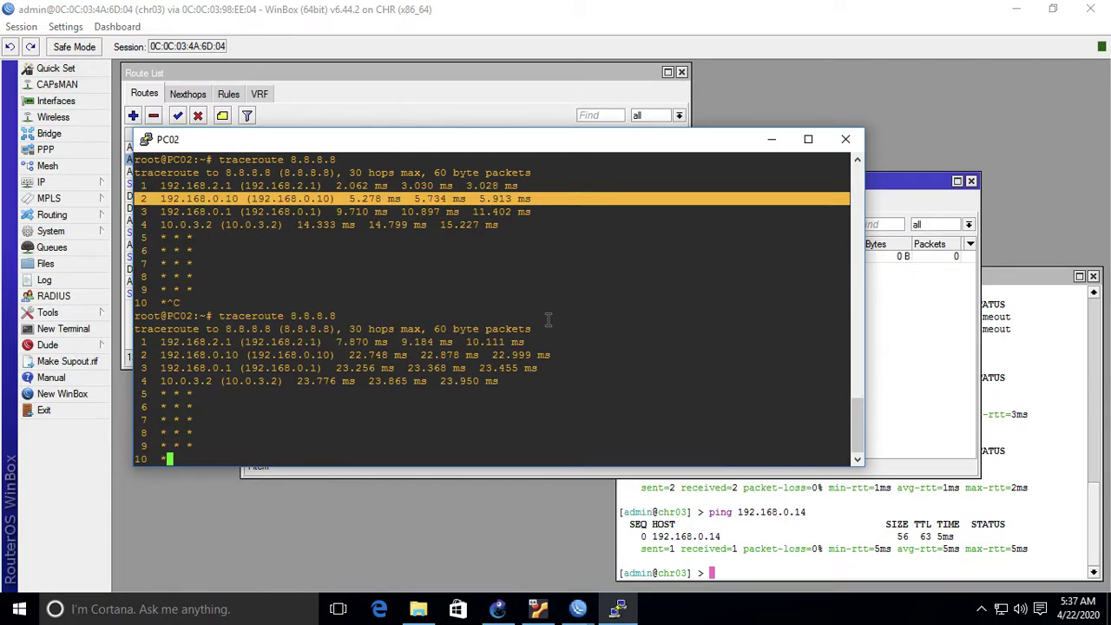
{"action": "key", "text": "ctrl+c"}
{"action": "type", "text": "curl"}
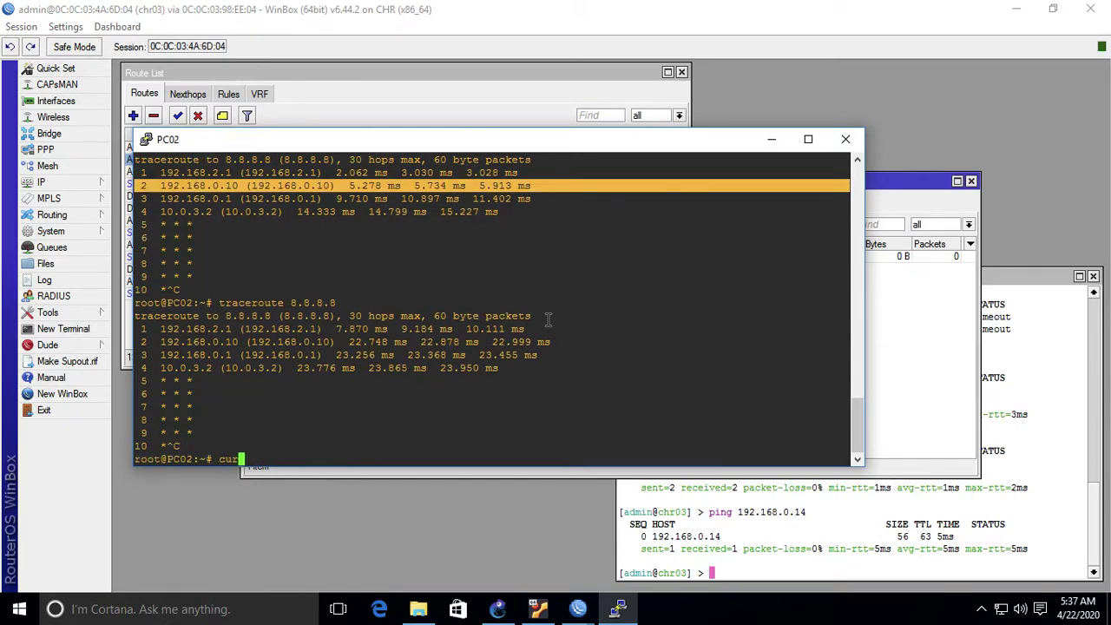
{"action": "key", "text": "Return"}
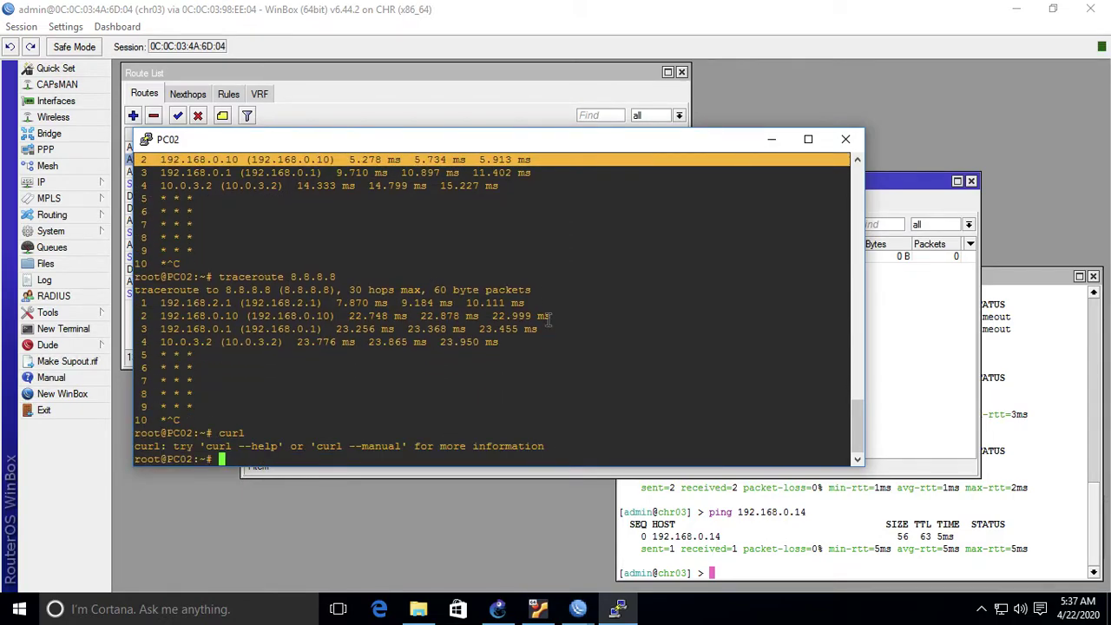
{"action": "type", "text": "cur"}
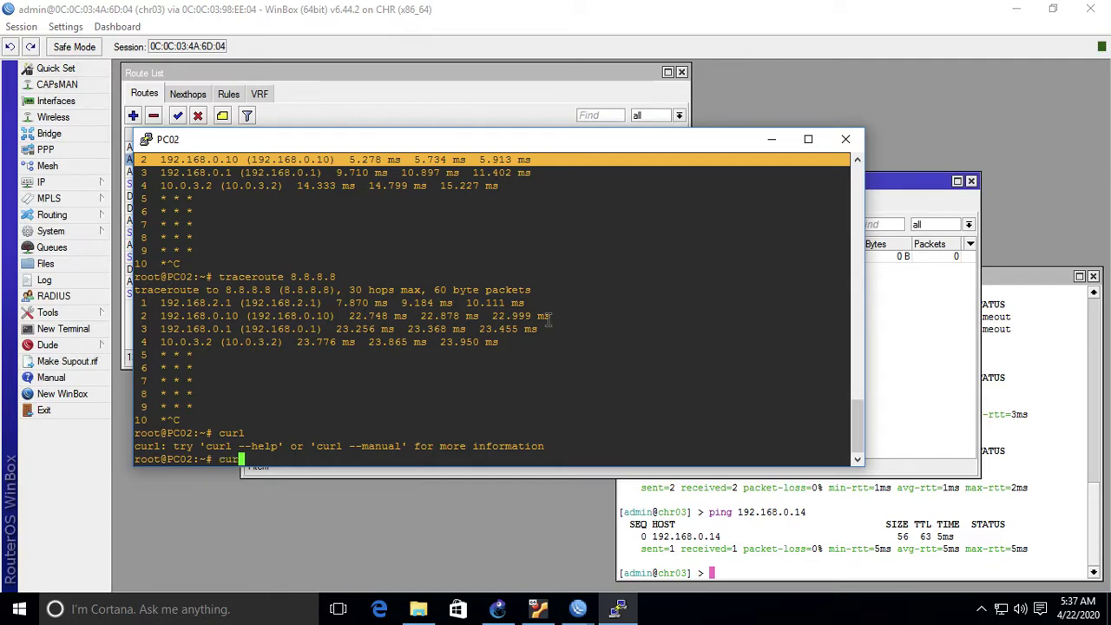
{"action": "type", "text": "l http://8.8.8.8"}
{"action": "key", "text": "Return"}
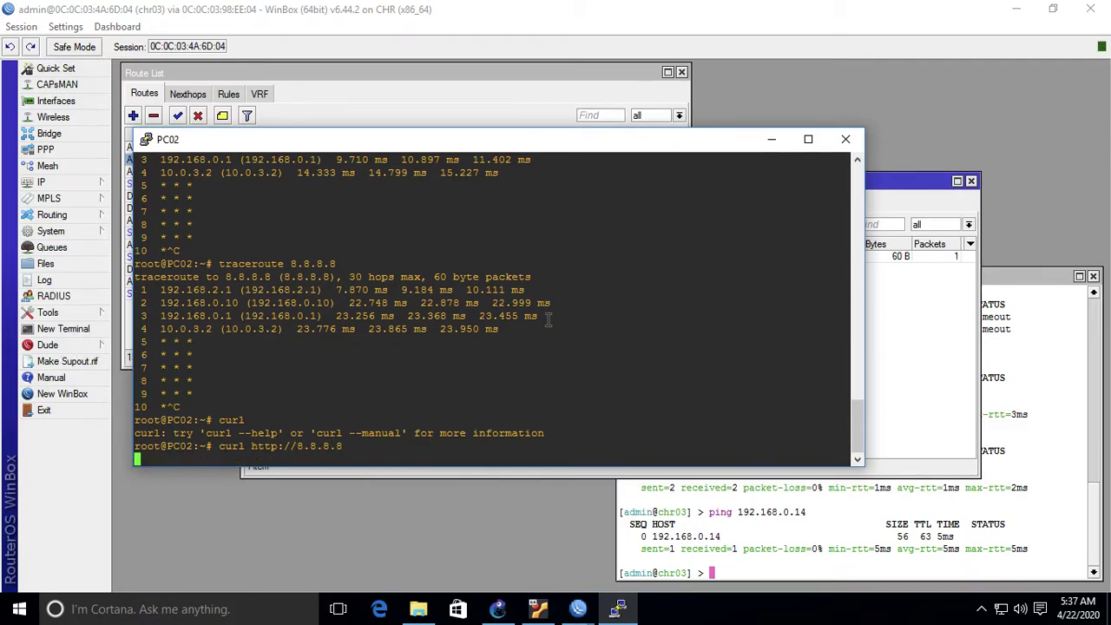
{"action": "key", "text": "ctrl+c"}
{"action": "key", "text": "Up"}
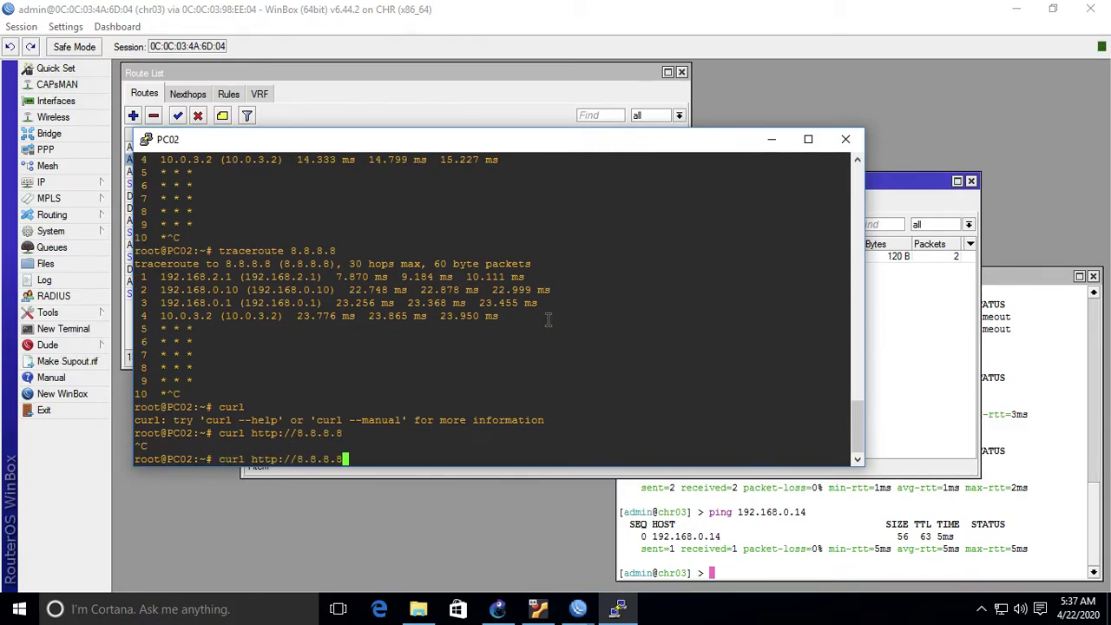
{"action": "key", "text": "BackSpace"}
{"action": "key", "text": "BackSpace"}
{"action": "key", "text": "BackSpace"}
{"action": "key", "text": "BackSpace"}
{"action": "key", "text": "BackSpace"}
{"action": "key", "text": "BackSpace"}
{"action": "key", "text": "BackSpace"}
{"action": "key", "text": "BackSpace"}
{"action": "key", "text": "BackSpace"}
{"action": "key", "text": "BackSpace"}
{"action": "key", "text": "BackSpace"}
{"action": "type", "text": "ps://www"}
{"action": "type", "text": ".googl.ec"}
{"action": "key", "text": "BackSpace"}
{"action": "key", "text": "BackSpace"}
{"action": "key", "text": "BackSpace"}
{"action": "type", "text": "e.com"}
{"action": "key", "text": "Return"}
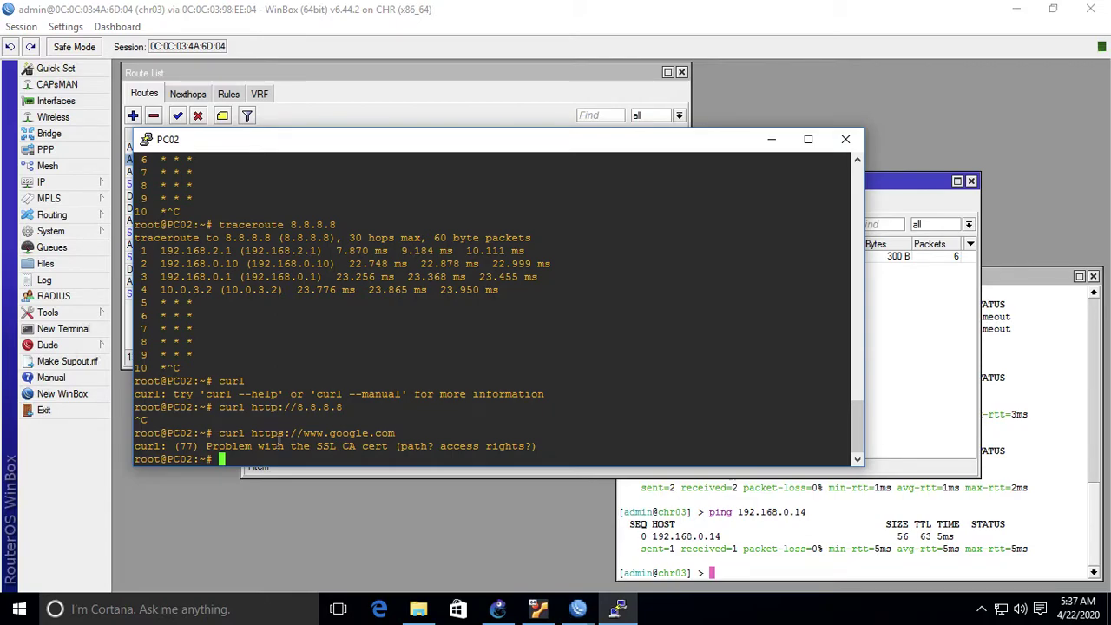
{"action": "left_click", "coordinate": [931, 366]}
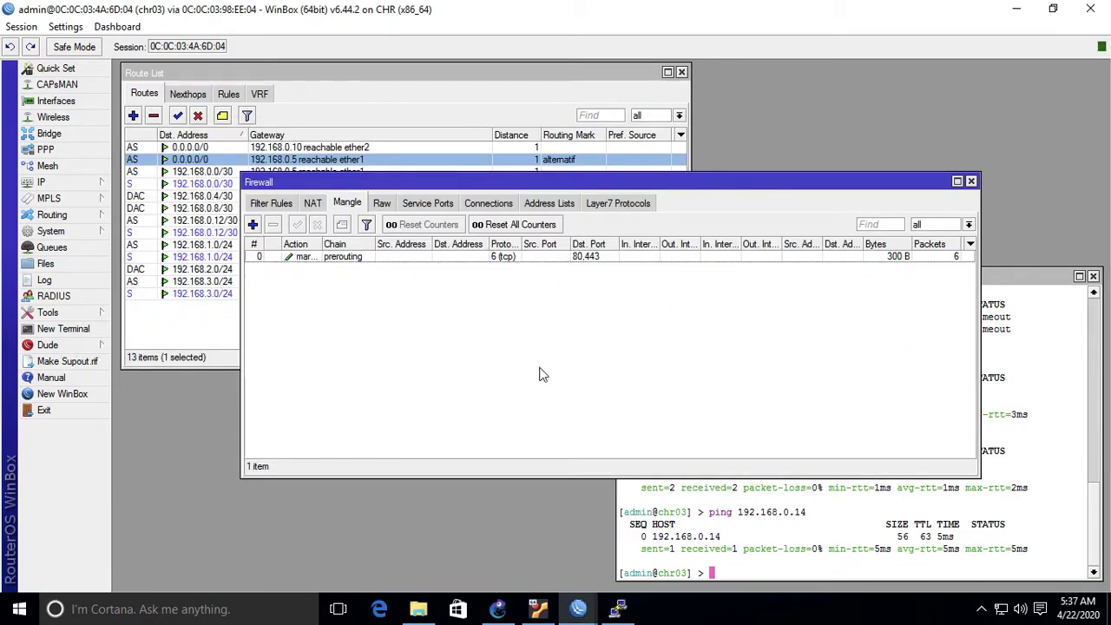
{"action": "left_click", "coordinate": [617, 610]}
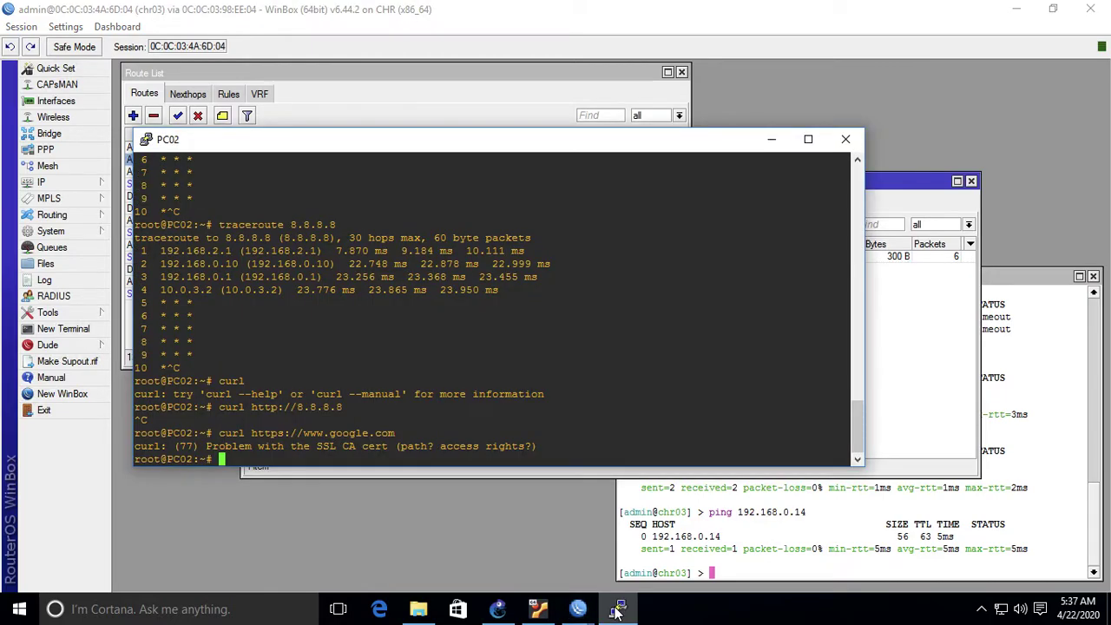
{"action": "key", "text": "Up"}
{"action": "key", "text": "Left"}
{"action": "key", "text": "Left"}
{"action": "key", "text": "Left"}
{"action": "key", "text": "Left"}
{"action": "key", "text": "Left"}
{"action": "key", "text": "Left"}
{"action": "key", "text": "Left"}
{"action": "key", "text": "Left"}
{"action": "key", "text": "Left"}
{"action": "key", "text": "Left"}
{"action": "key", "text": "Left"}
{"action": "key", "text": "Left"}
{"action": "key", "text": "Left"}
{"action": "key", "text": "Left"}
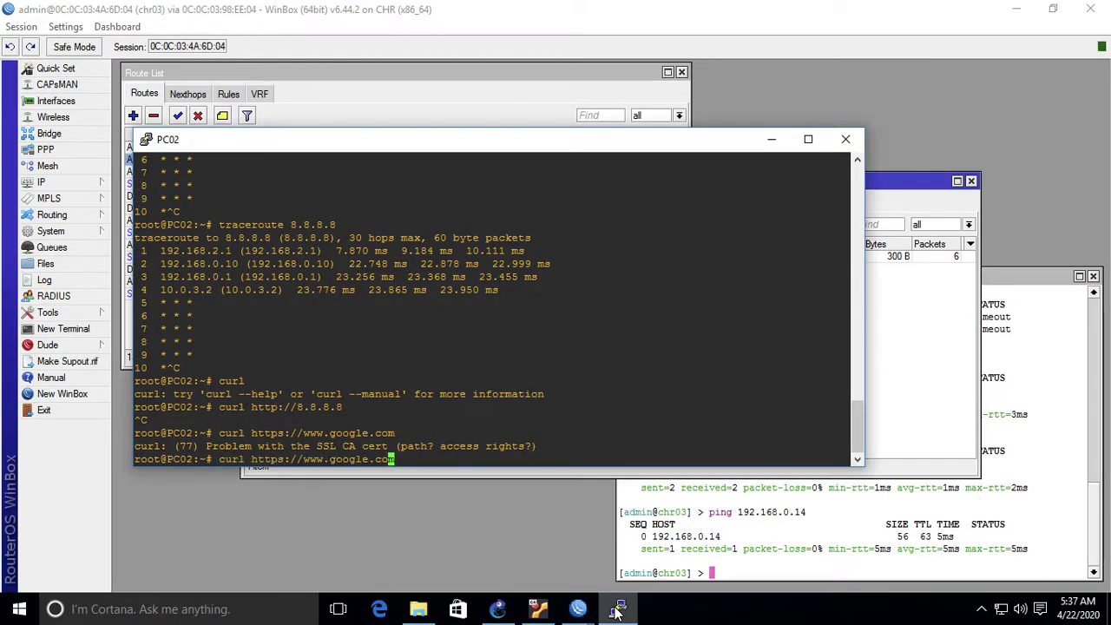
{"action": "key", "text": "Left"}
{"action": "key", "text": "Left"}
{"action": "key", "text": "Left"}
{"action": "key", "text": "BackSpace"}
{"action": "key", "text": "Return"}
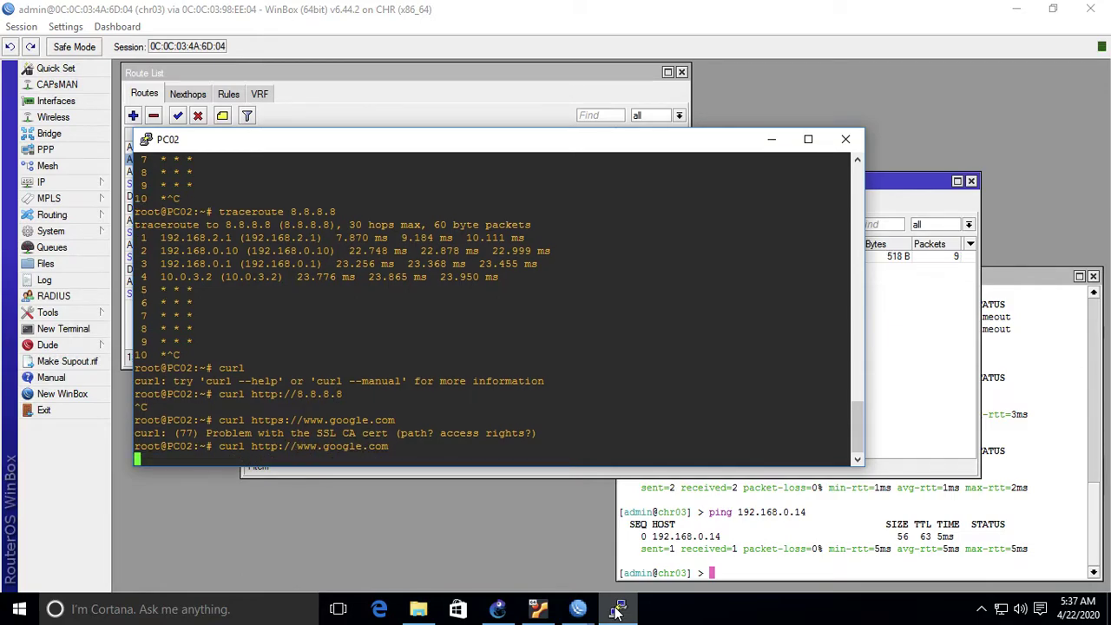
{"action": "key", "text": "ctrl+c"}
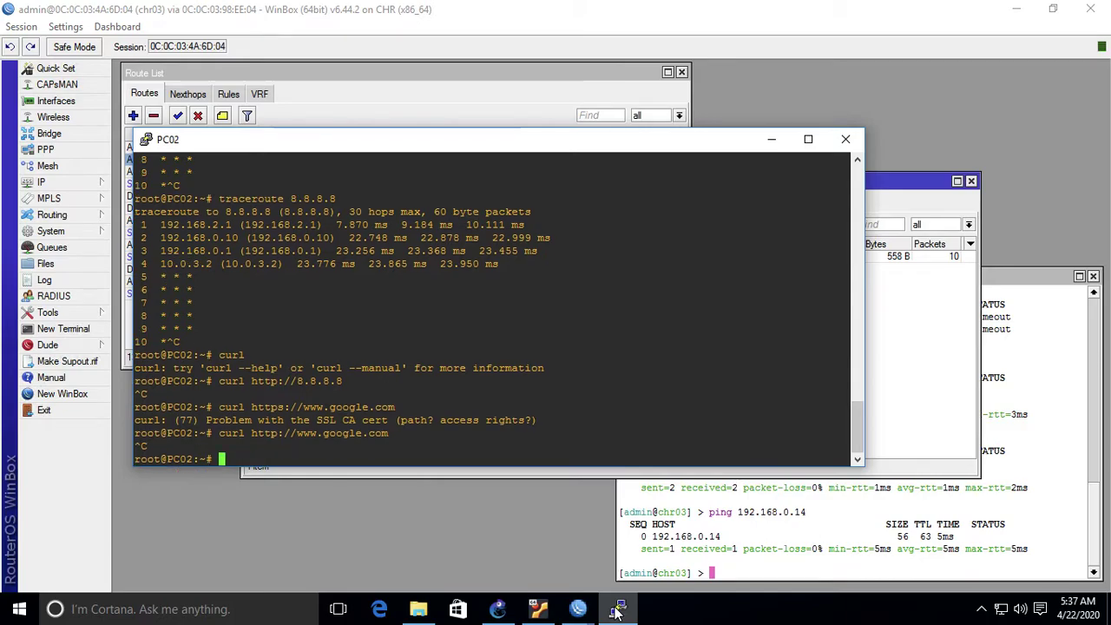
{"action": "key", "text": "Up"}
{"action": "key", "text": "BackSpace"}
{"action": "key", "text": "BackSpace"}
{"action": "key", "text": "BackSpace"}
{"action": "key", "text": "BackSpace"}
{"action": "key", "text": "BackSpace"}
{"action": "key", "text": "BackSpace"}
{"action": "key", "text": "BackSpace"}
{"action": "key", "text": "BackSpace"}
{"action": "key", "text": "BackSpace"}
{"action": "key", "text": "BackSpace"}
{"action": "key", "text": "BackSpace"}
{"action": "key", "text": "BackSpace"}
{"action": "key", "text": "BackSpace"}
{"action": "key", "text": "BackSpace"}
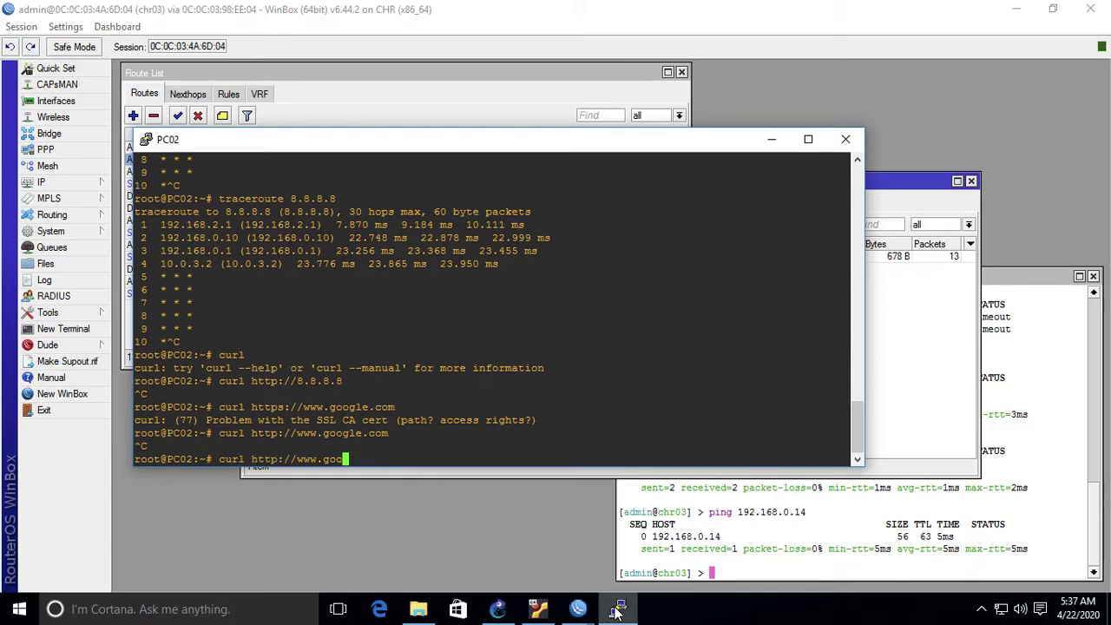
{"action": "type", "text": "bem"}
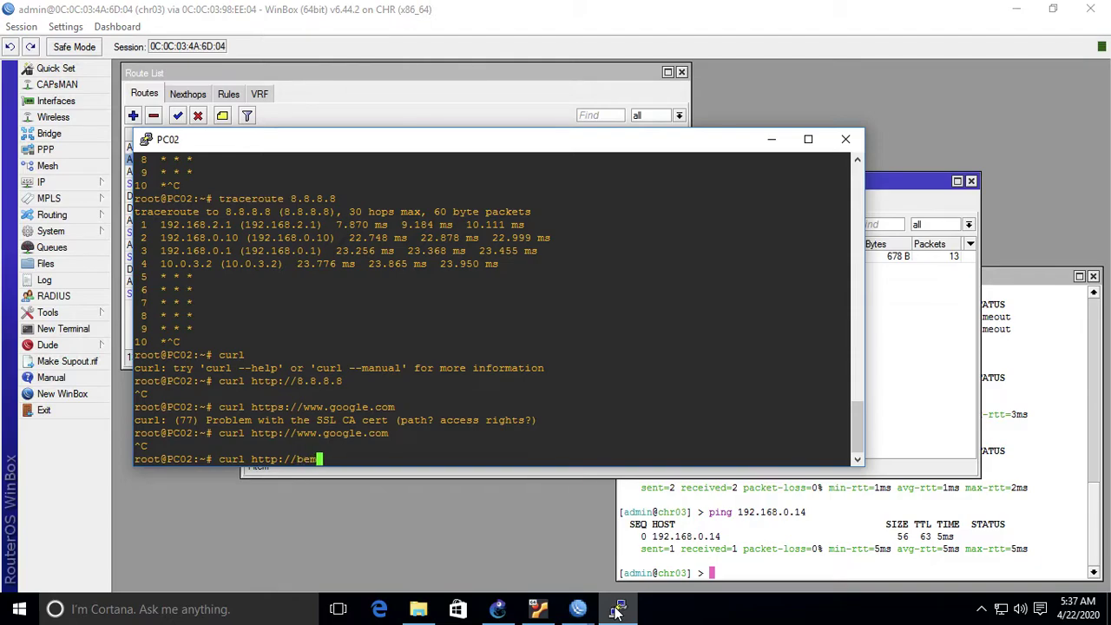
{"action": "type", "text": ".ilkom.unej.ac.id"}
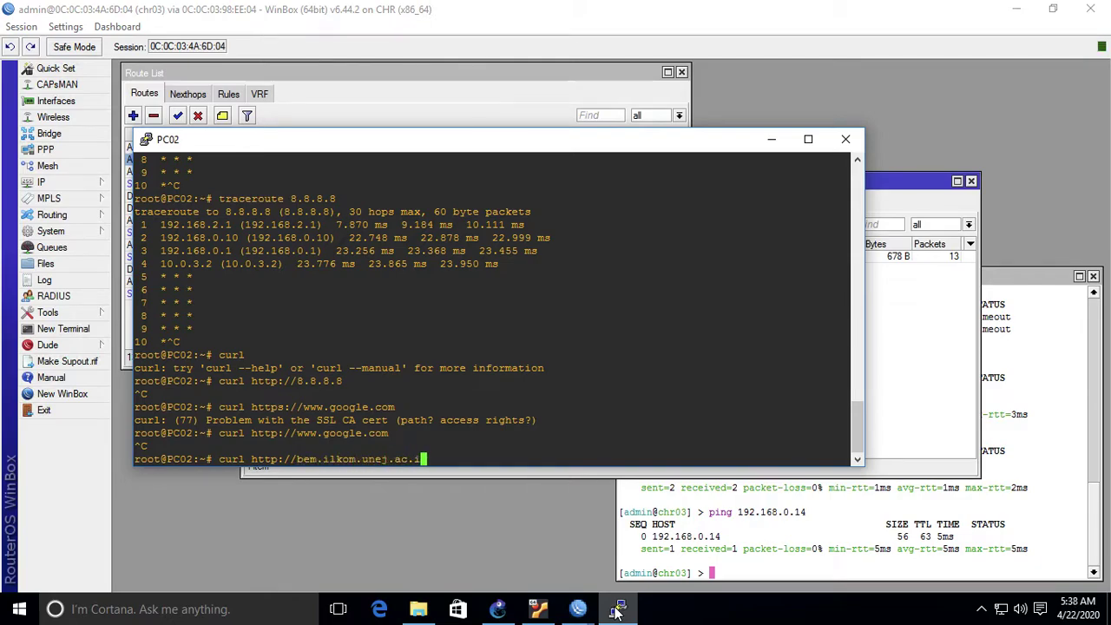
{"action": "key", "text": "Return"}
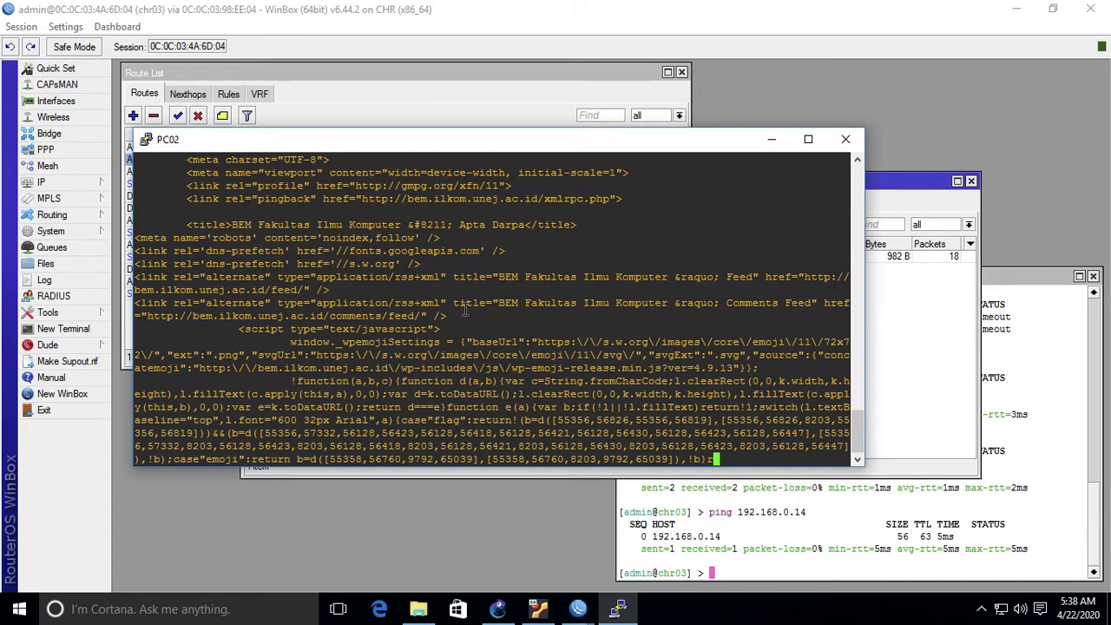
{"action": "key", "text": "ctrl+c"}
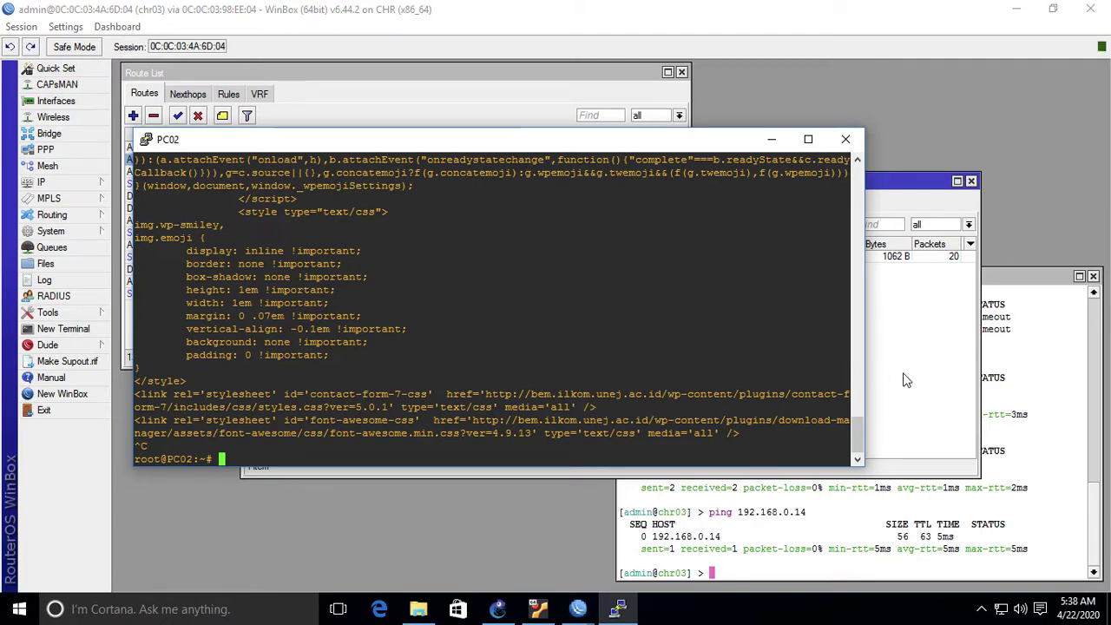
{"action": "left_click", "coordinate": [903, 379]}
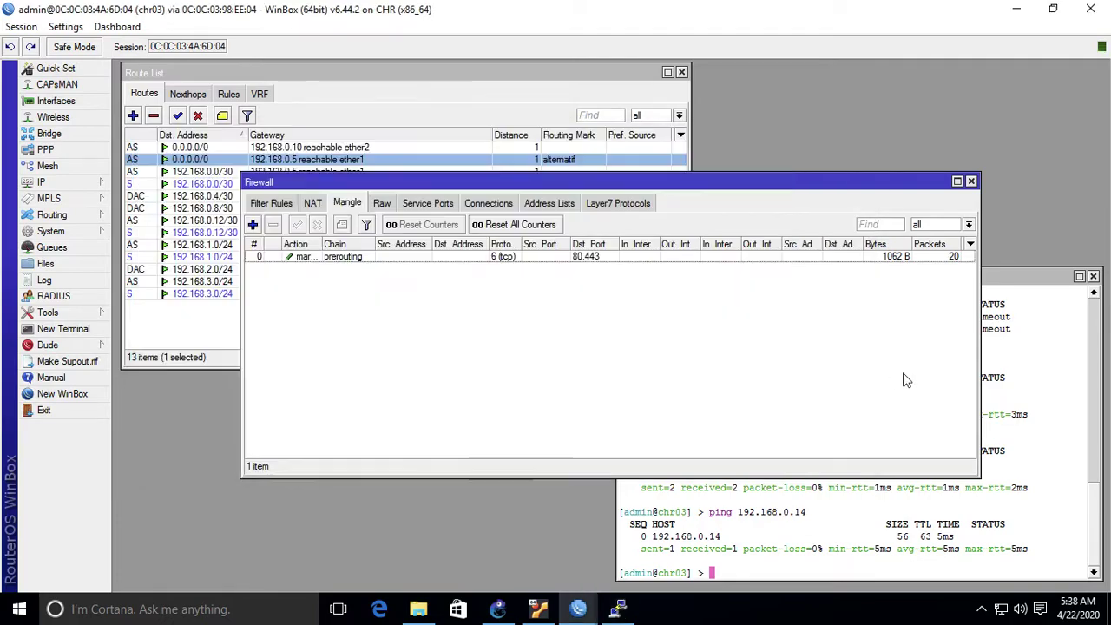
{"action": "left_click", "coordinate": [901, 257]}
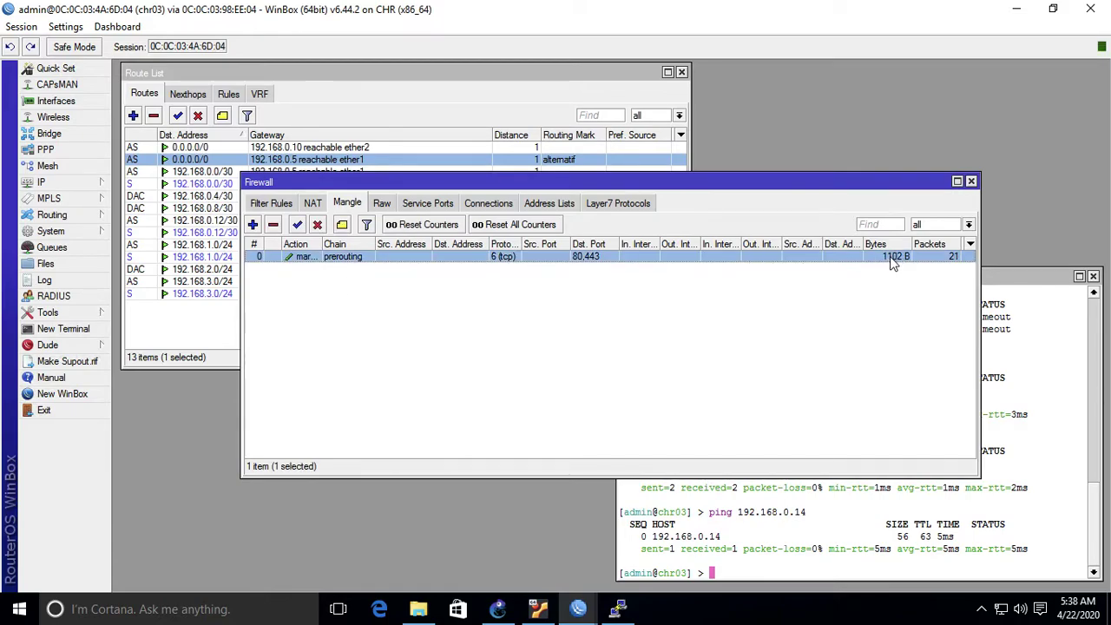
{"action": "left_click", "coordinate": [618, 608]}
{"action": "right_click", "coordinate": [545, 340]}
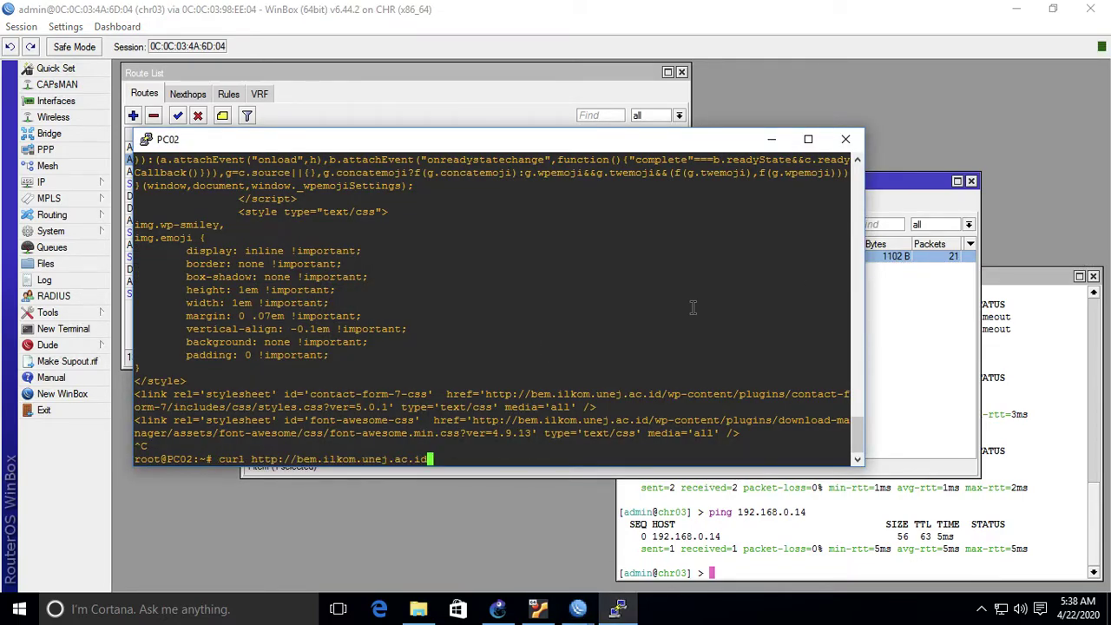
{"action": "key", "text": "Return"}
{"action": "left_click", "coordinate": [895, 358]}
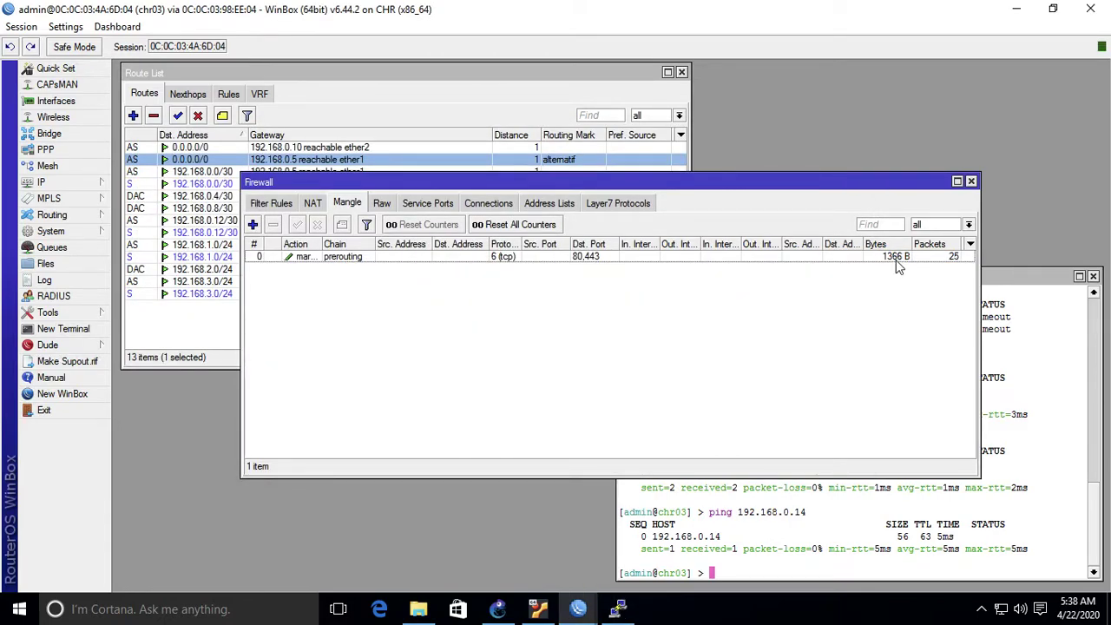
Abort the running curl request in PC02's terminal, and recheck the mangle rule's counters on chr03
{"action": "left_click", "coordinate": [617, 608]}
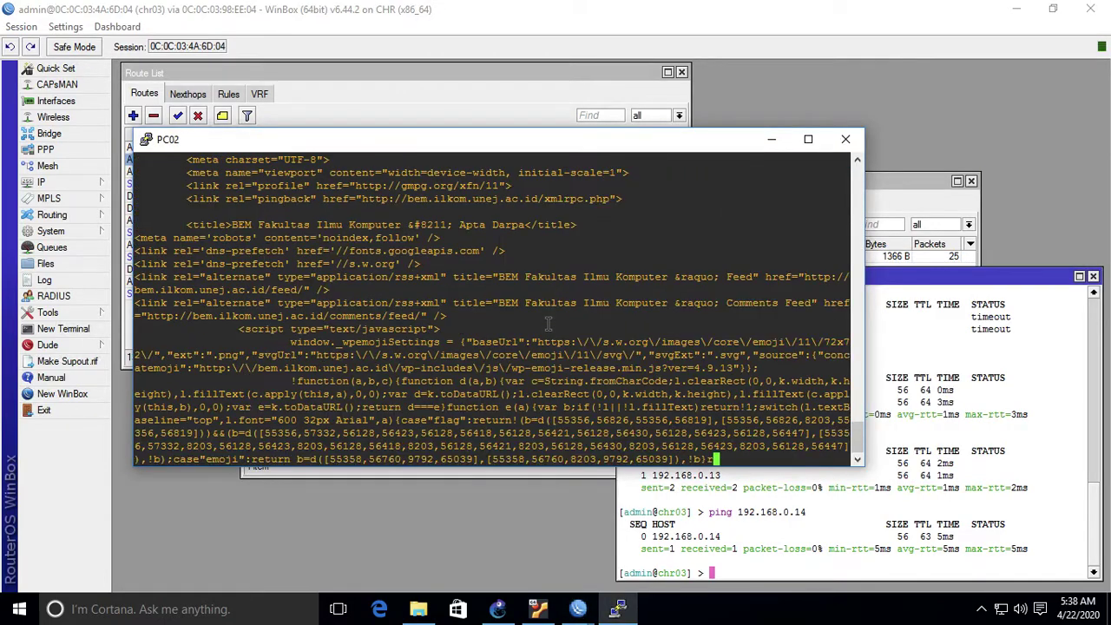
{"action": "key", "text": "ctrl+c"}
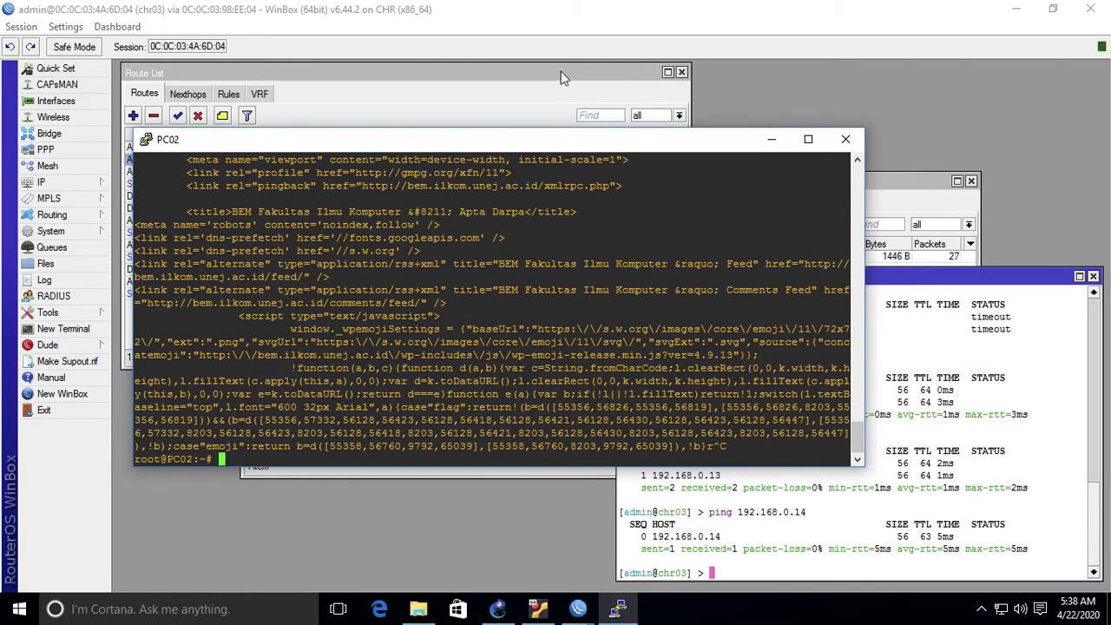
{"action": "left_click", "coordinate": [559, 78]}
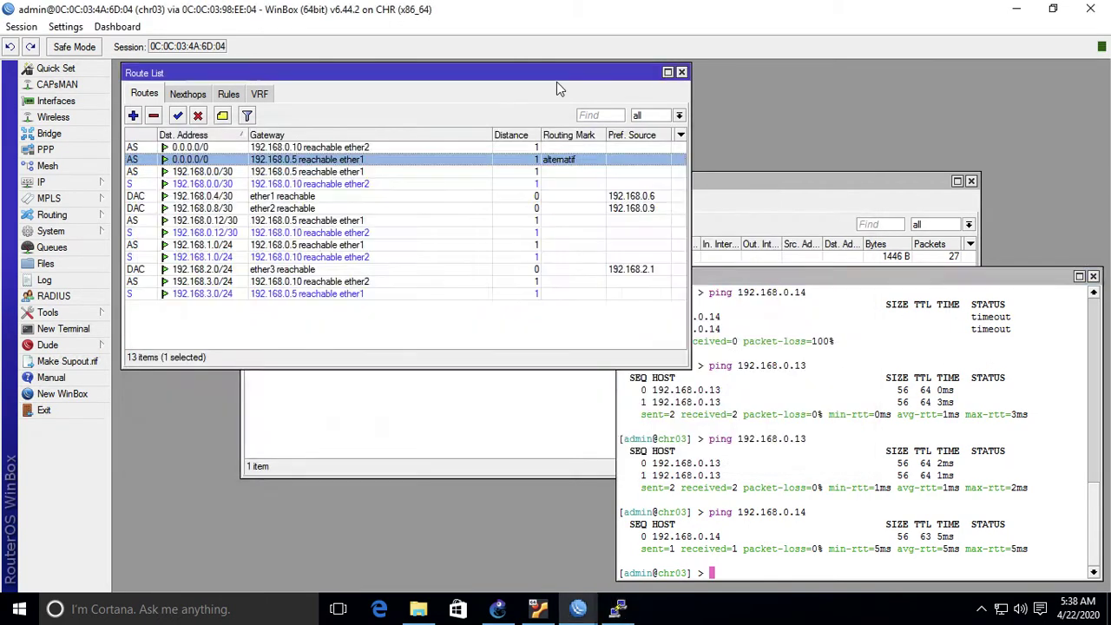
{"action": "left_click", "coordinate": [401, 404]}
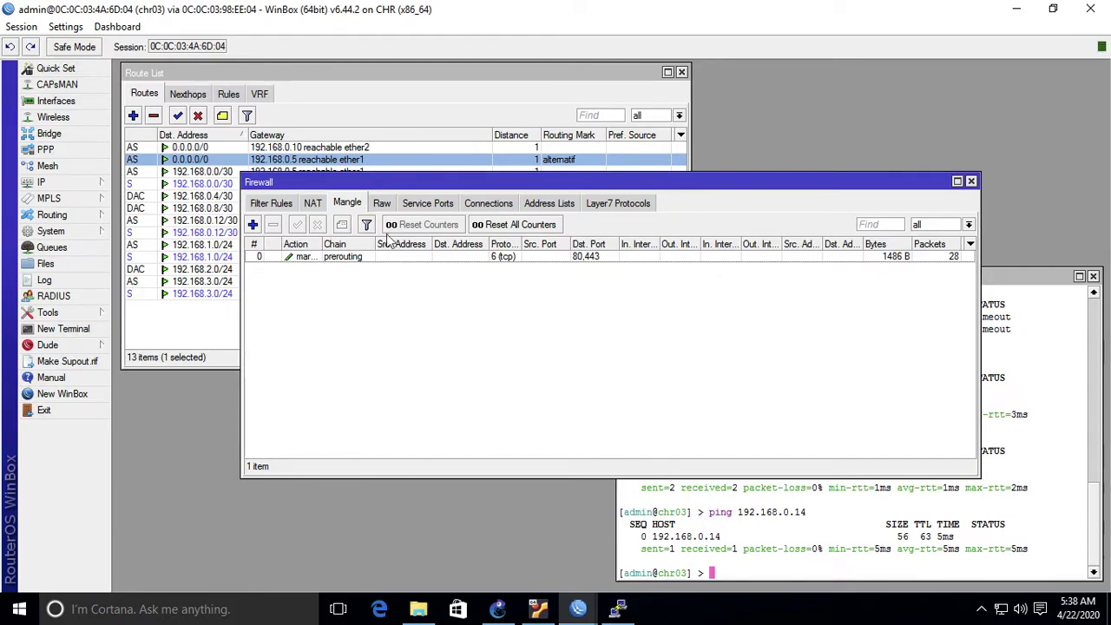
Review chr03's routing rules, and inspect the action and general settings of the mangle rule for TCP ports 80,443
{"action": "left_click", "coordinate": [233, 91]}
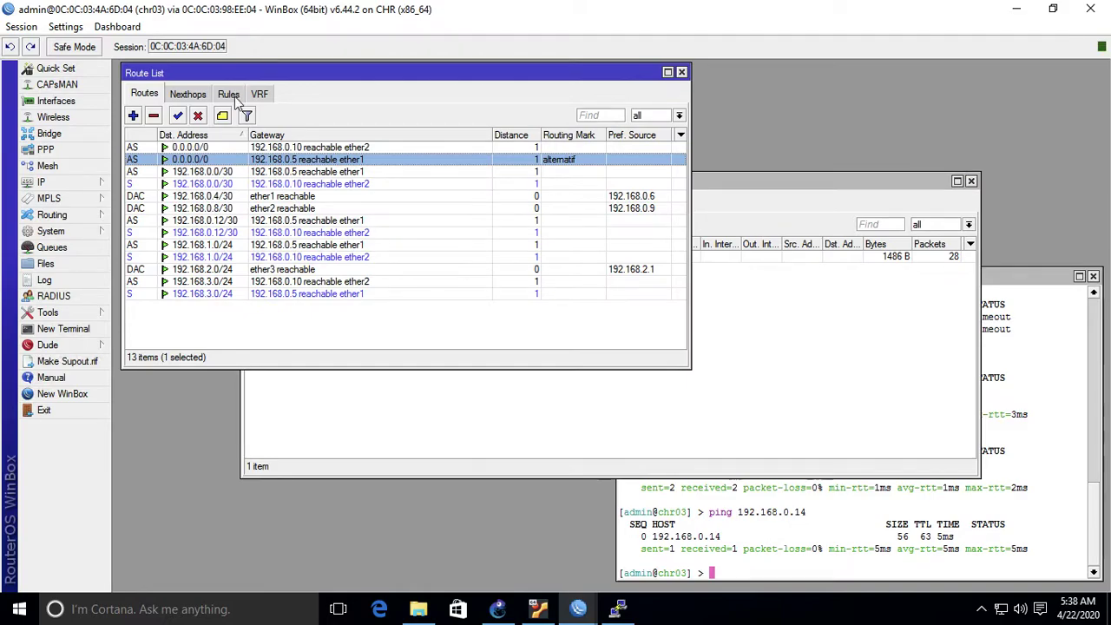
{"action": "left_click", "coordinate": [231, 94]}
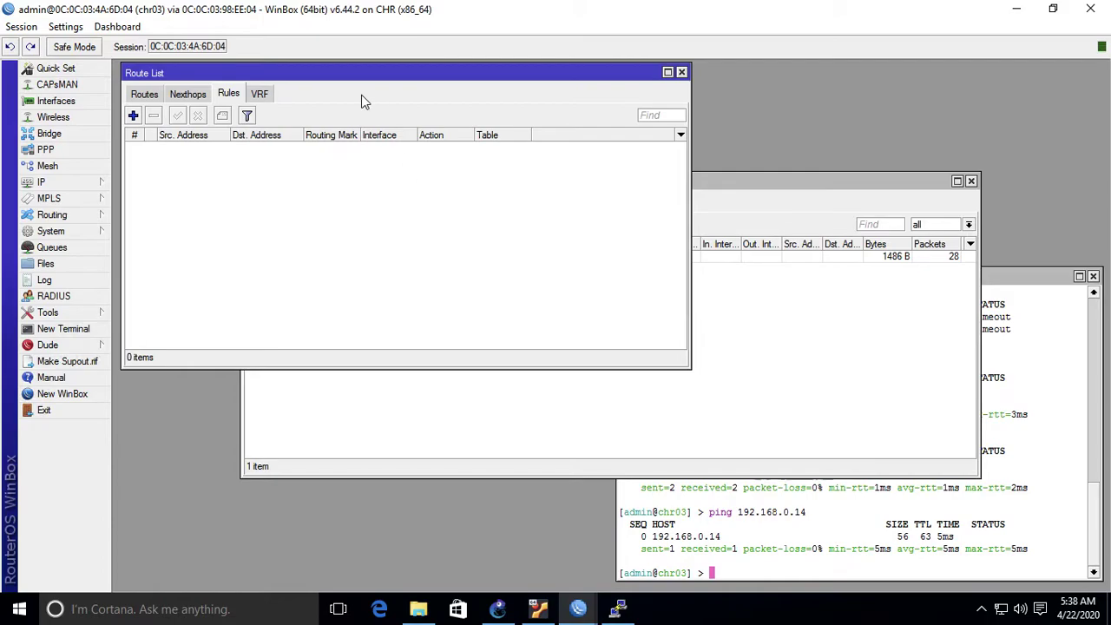
{"action": "left_click", "coordinate": [903, 311]}
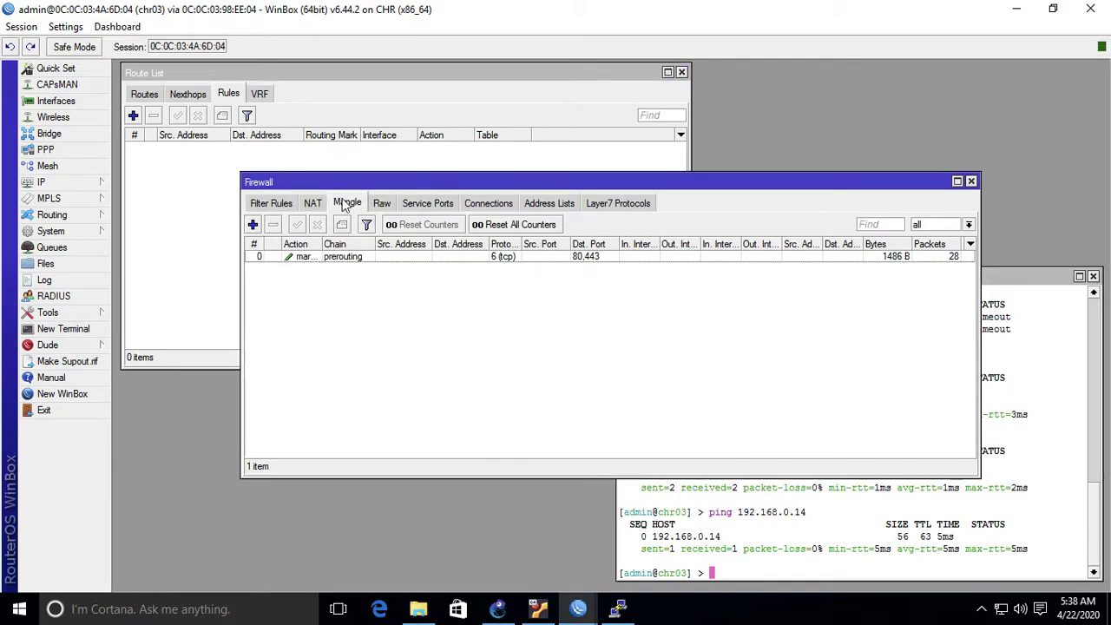
{"action": "double_click", "coordinate": [371, 259]}
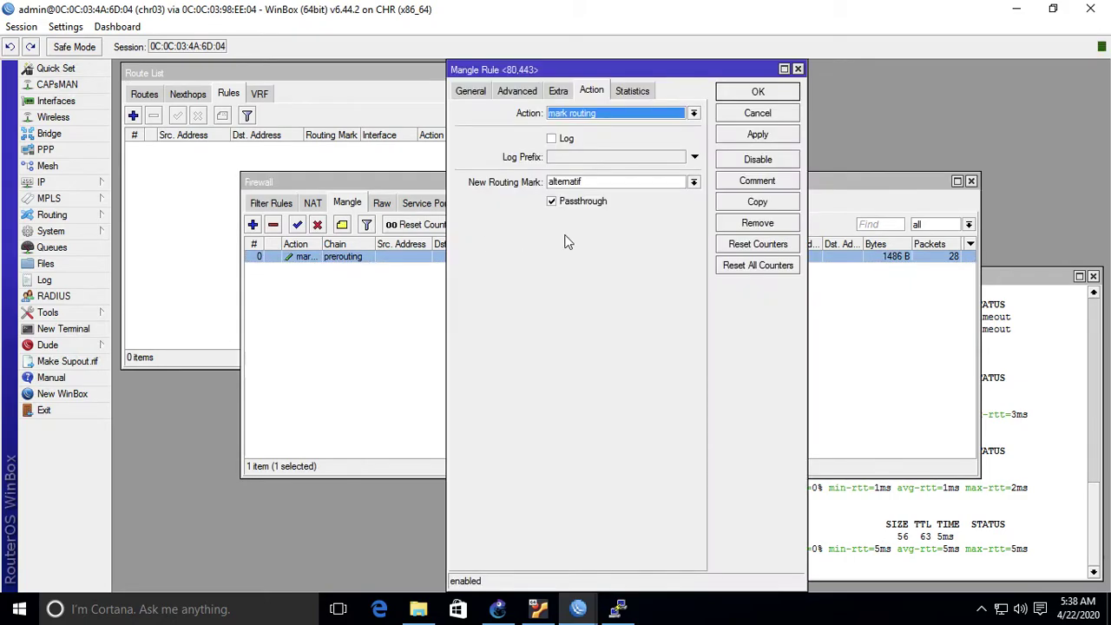
{"action": "left_click", "coordinate": [457, 90]}
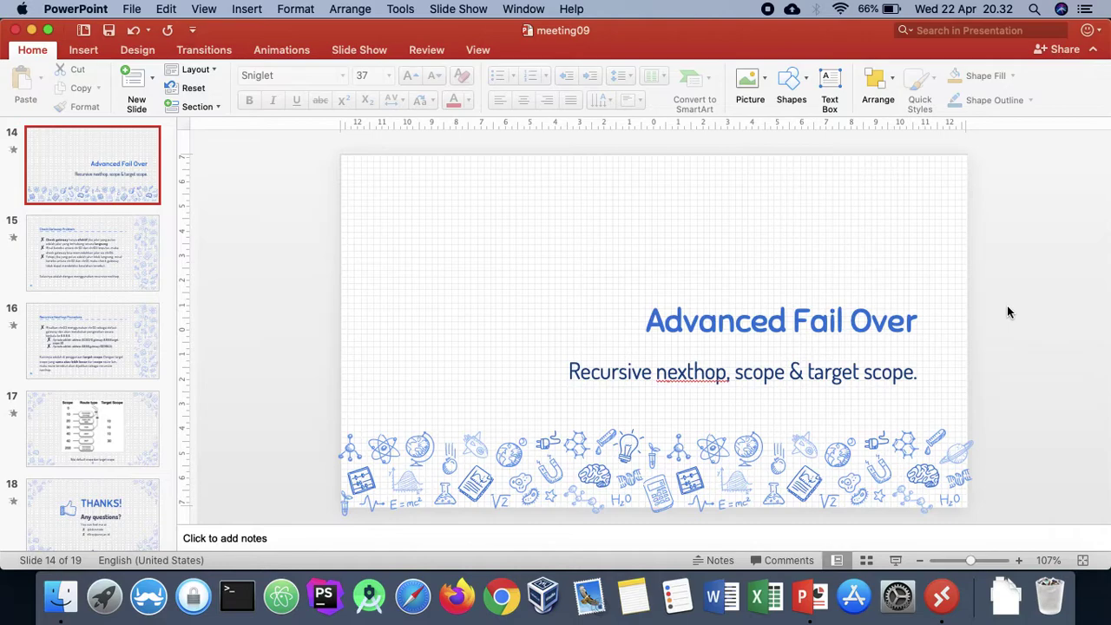
Show slide 15 of the meeting09 presentation, and open chr04's default route via 192.168.0.14 in WinBox
{"action": "left_click", "coordinate": [135, 272]}
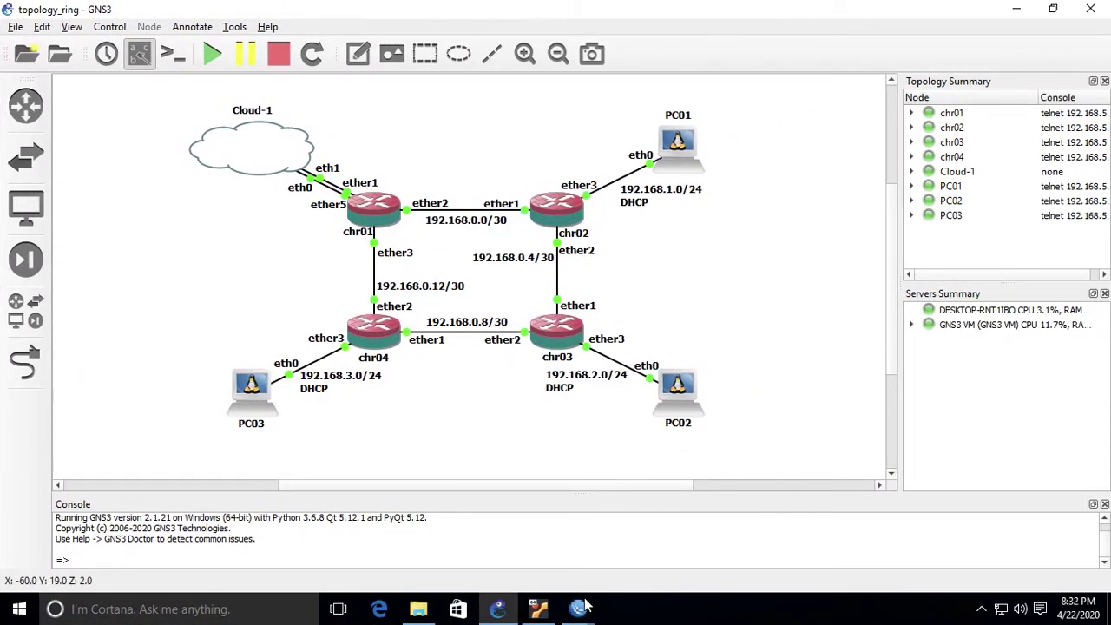
{"action": "mouse_move", "coordinate": [578, 608]}
{"action": "mouse_move", "coordinate": [667, 555]}
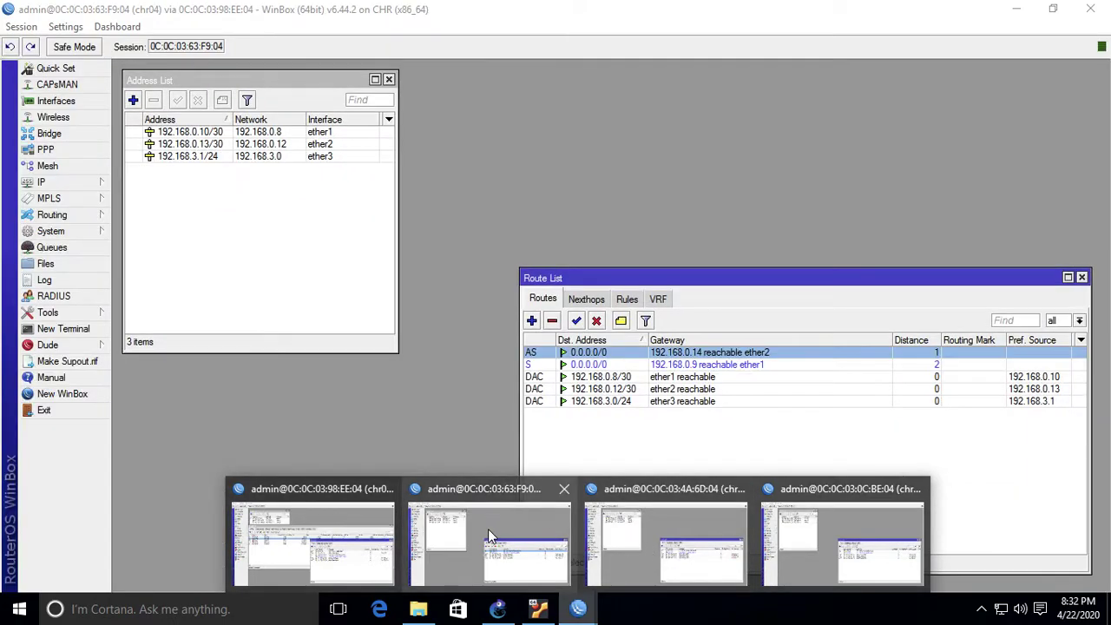
{"action": "left_click", "coordinate": [488, 537]}
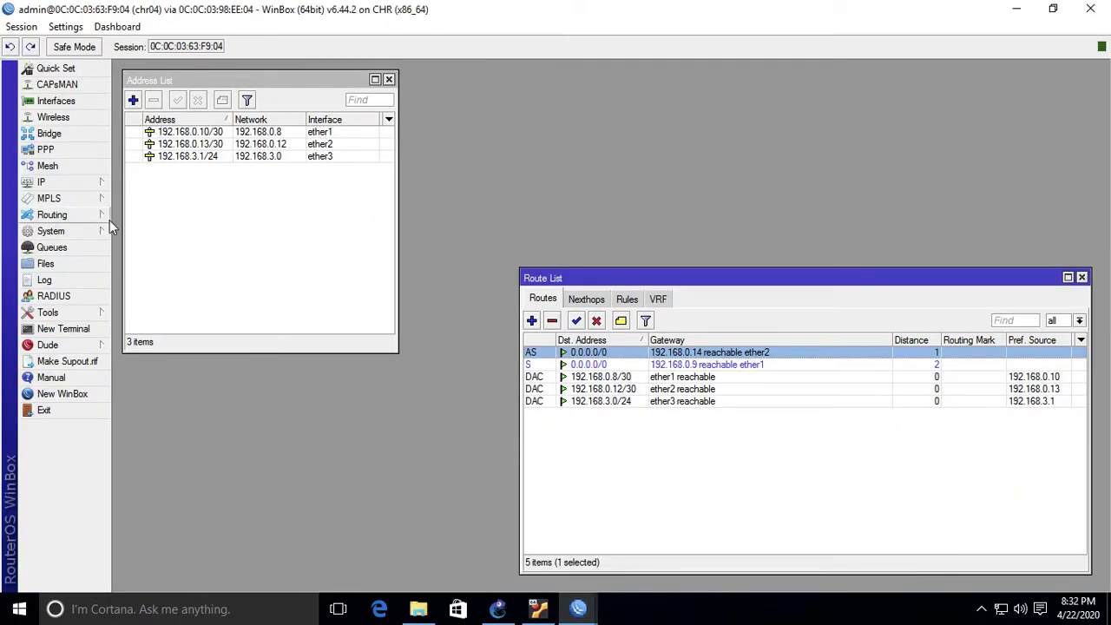
{"action": "double_click", "coordinate": [741, 354]}
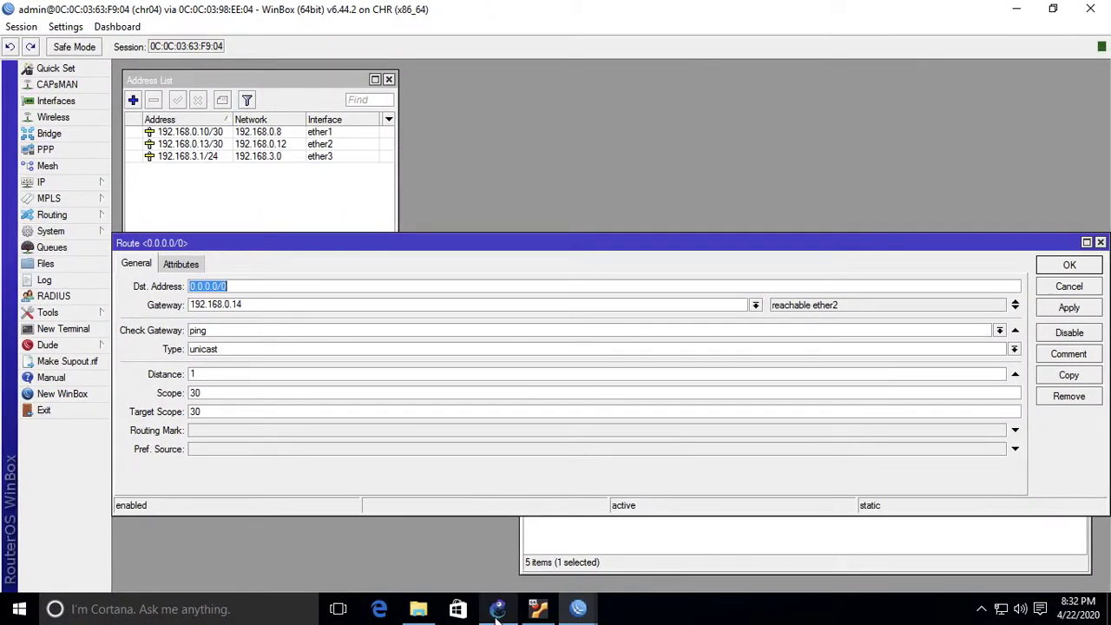
Examine the link between chr04 and chr01 in the GNS3 topology, and read the Check Gateway Problem slide in PowerPoint
{"action": "left_click", "coordinate": [497, 609]}
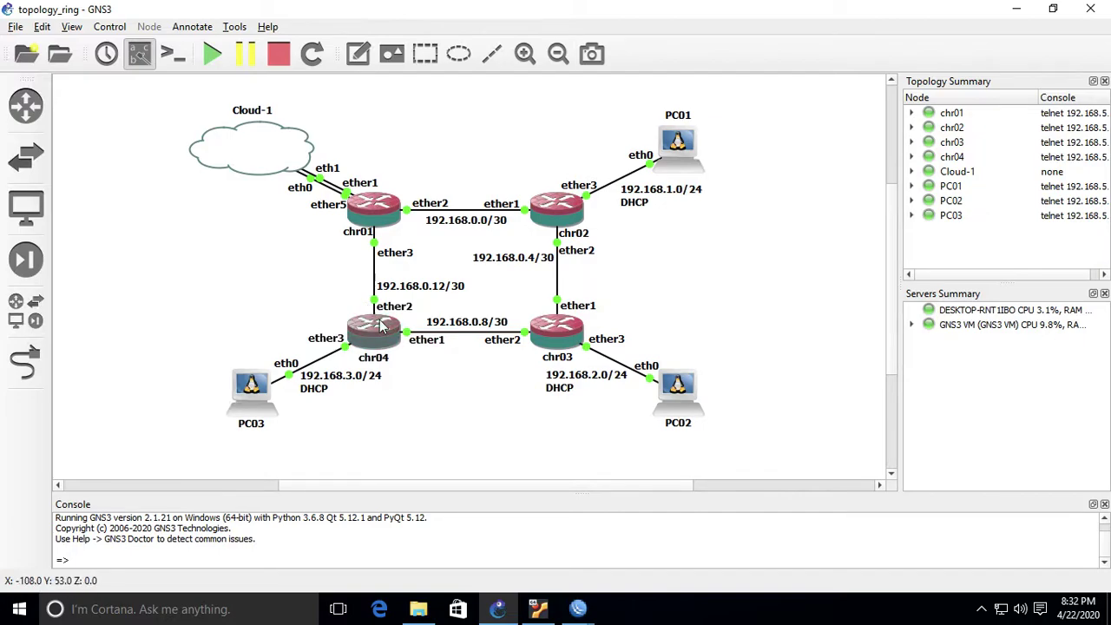
{"action": "mouse_move", "coordinate": [379, 325]}
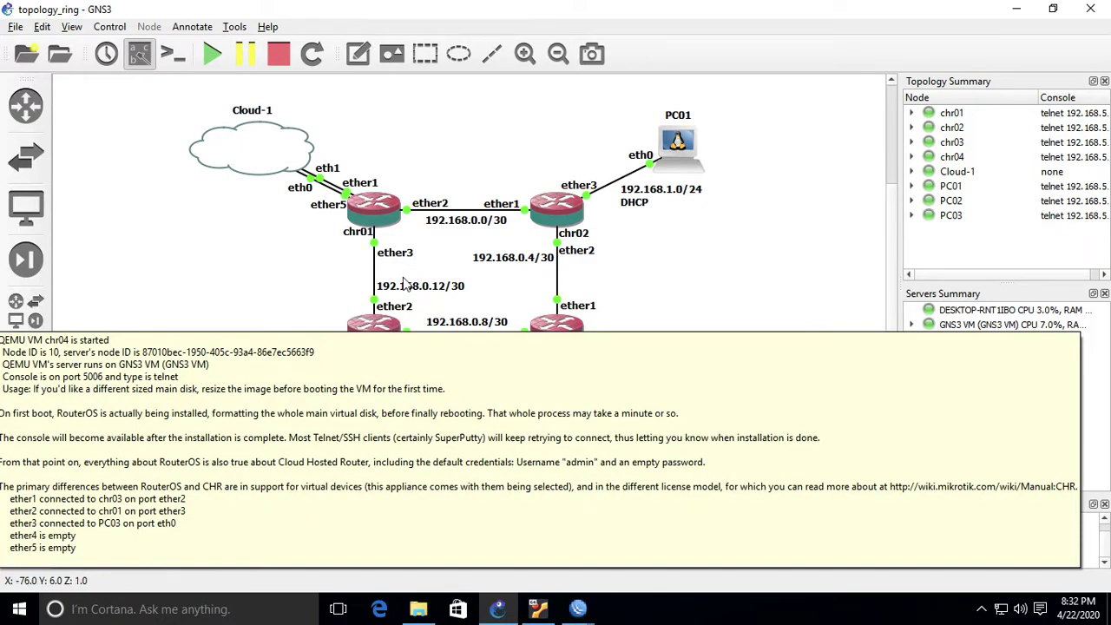
{"action": "mouse_move", "coordinate": [370, 230]}
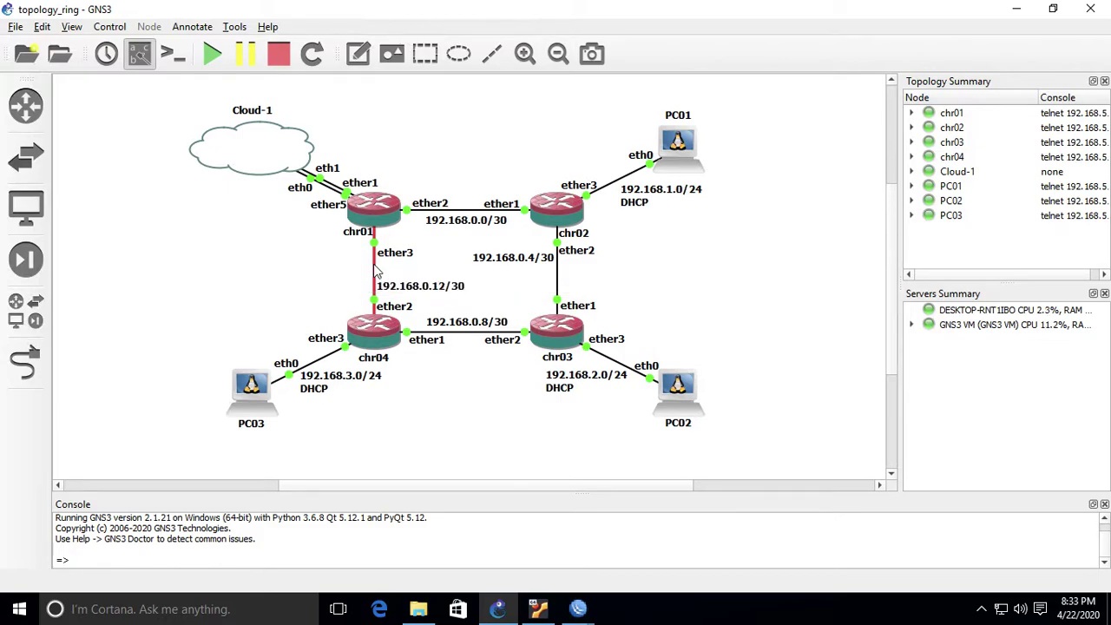
{"action": "key", "text": "ctrl+Left"}
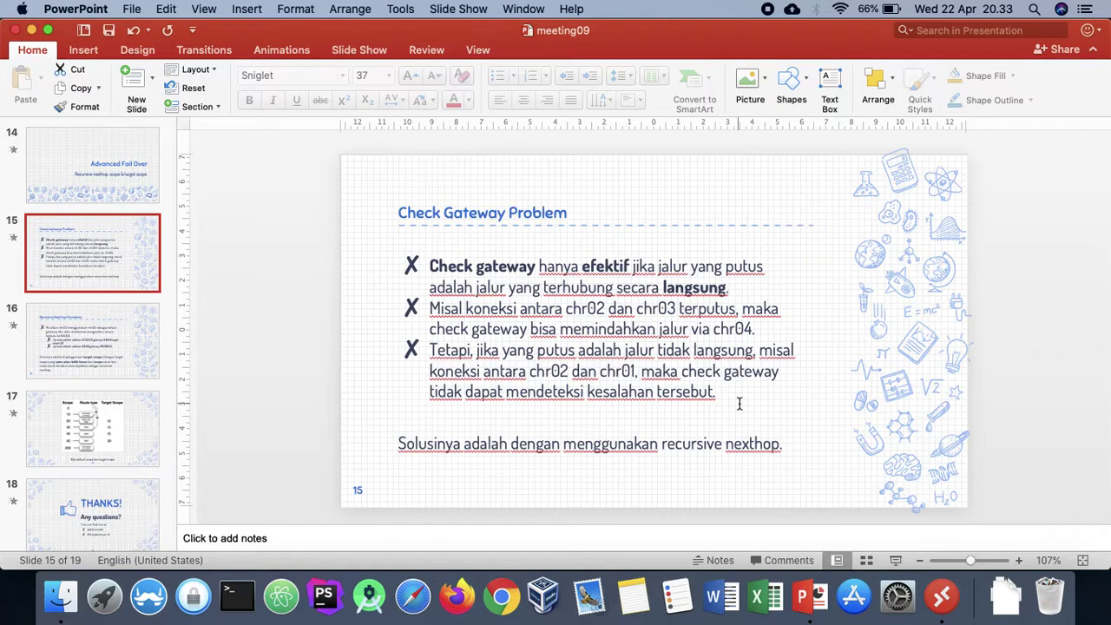
{"action": "key", "text": "ctrl+Right"}
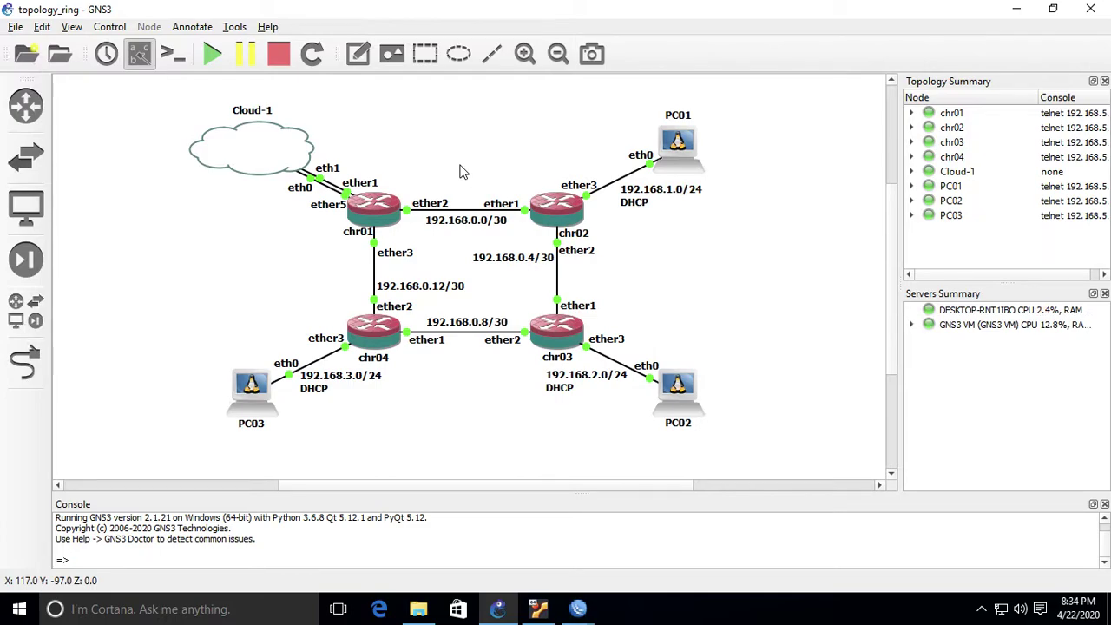
{"action": "mouse_move", "coordinate": [371, 225]}
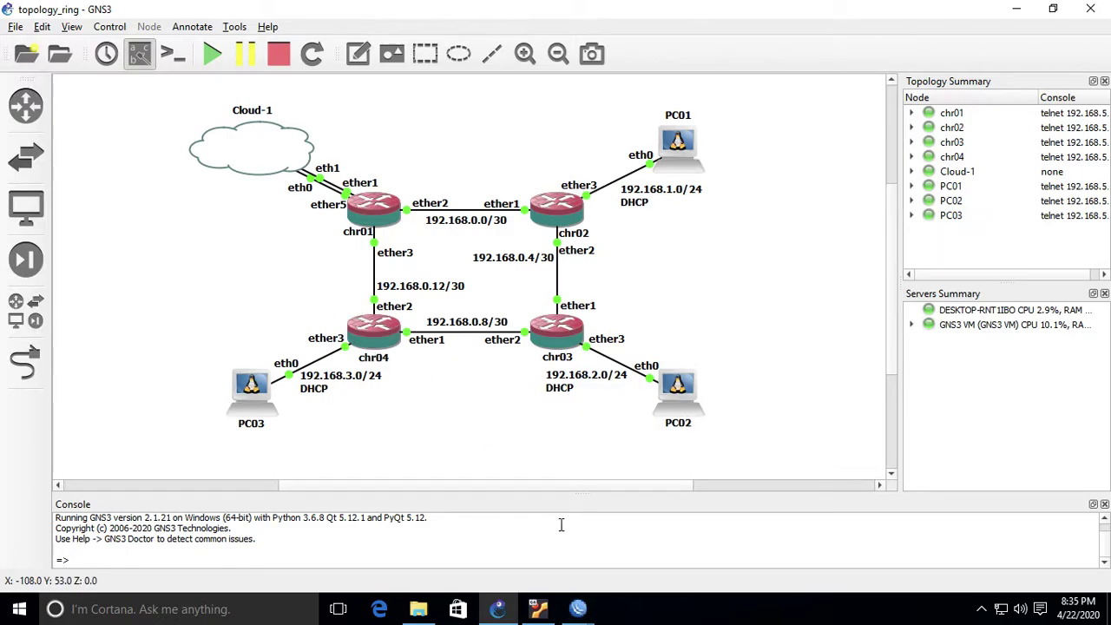
View chr01's route list in WinBox, close chr04's open route details, and select chr04's default route via 192.168.0.14
{"action": "mouse_move", "coordinate": [578, 608]}
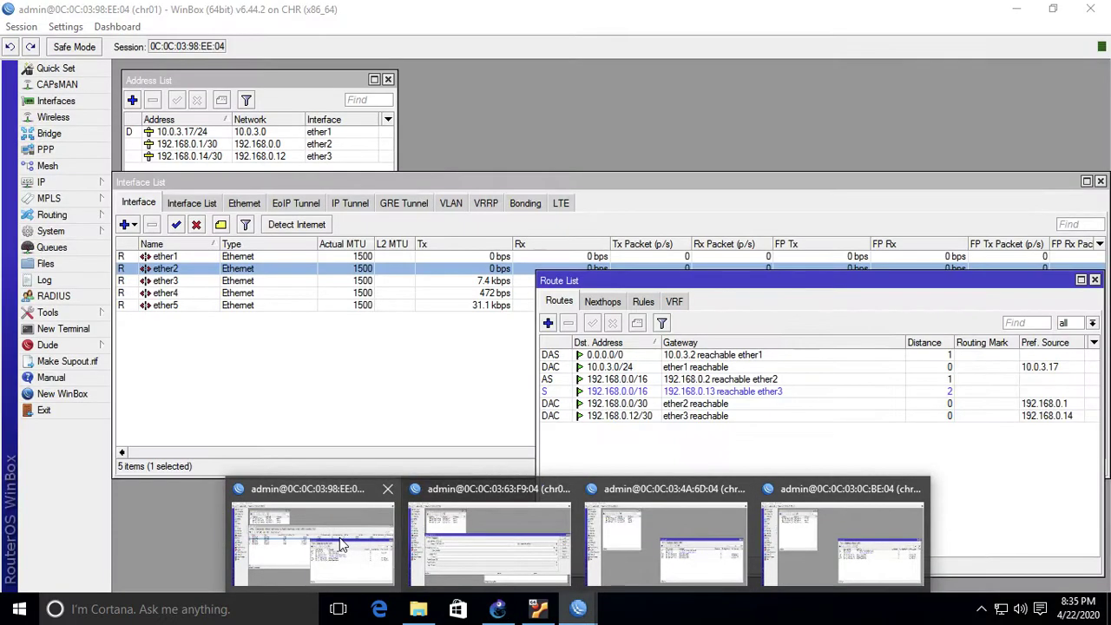
{"action": "left_click", "coordinate": [340, 537]}
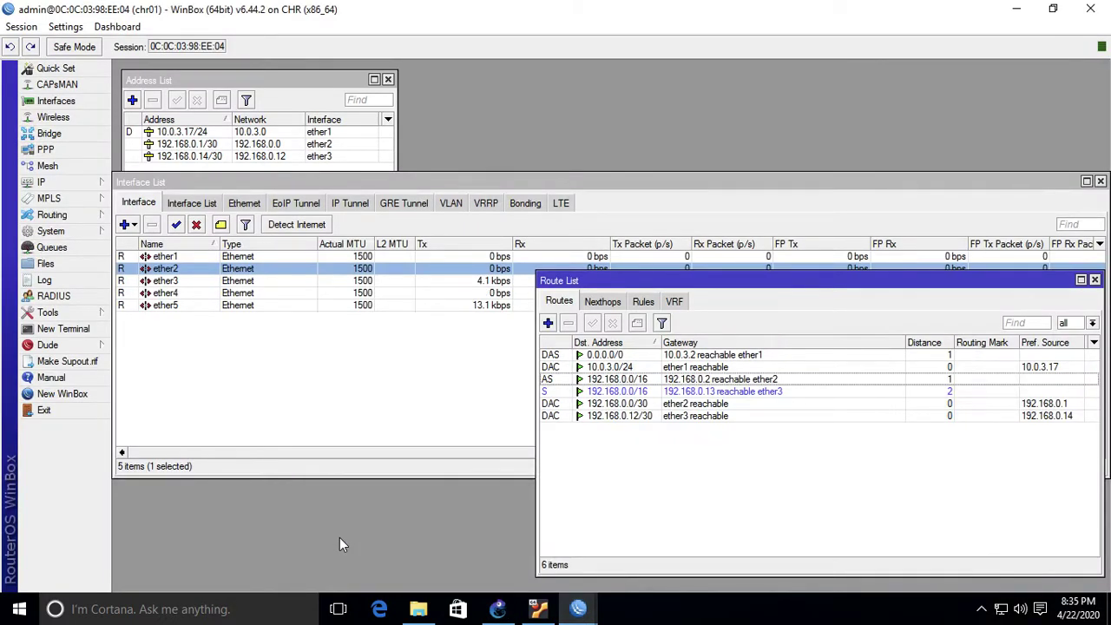
{"action": "mouse_move", "coordinate": [578, 608]}
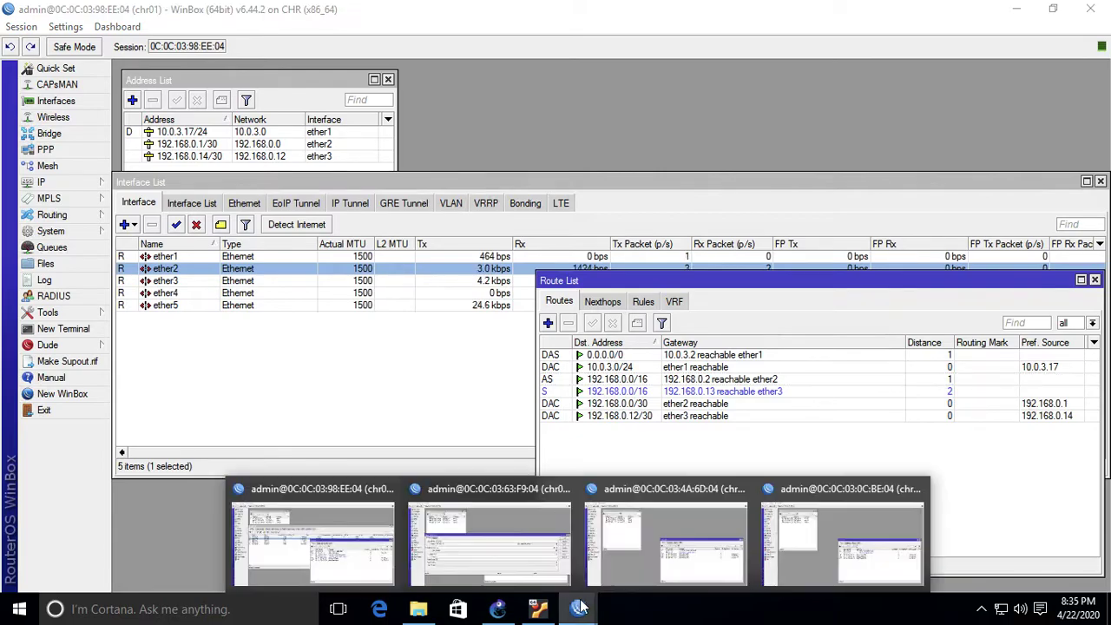
{"action": "left_click", "coordinate": [476, 545]}
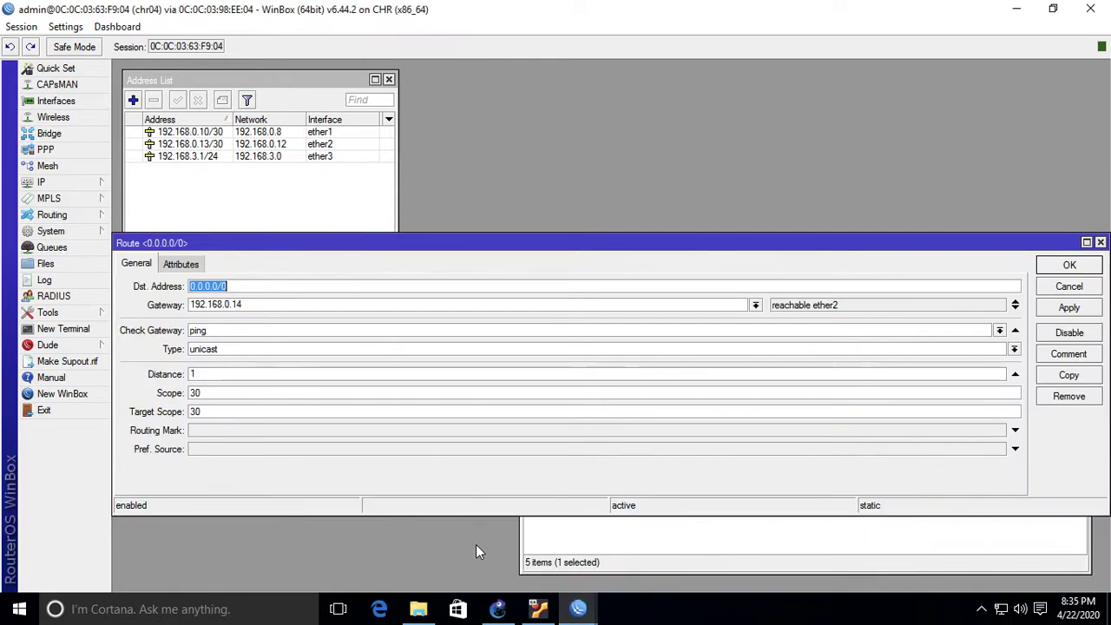
{"action": "left_click", "coordinate": [1100, 244]}
{"action": "left_click", "coordinate": [711, 473]}
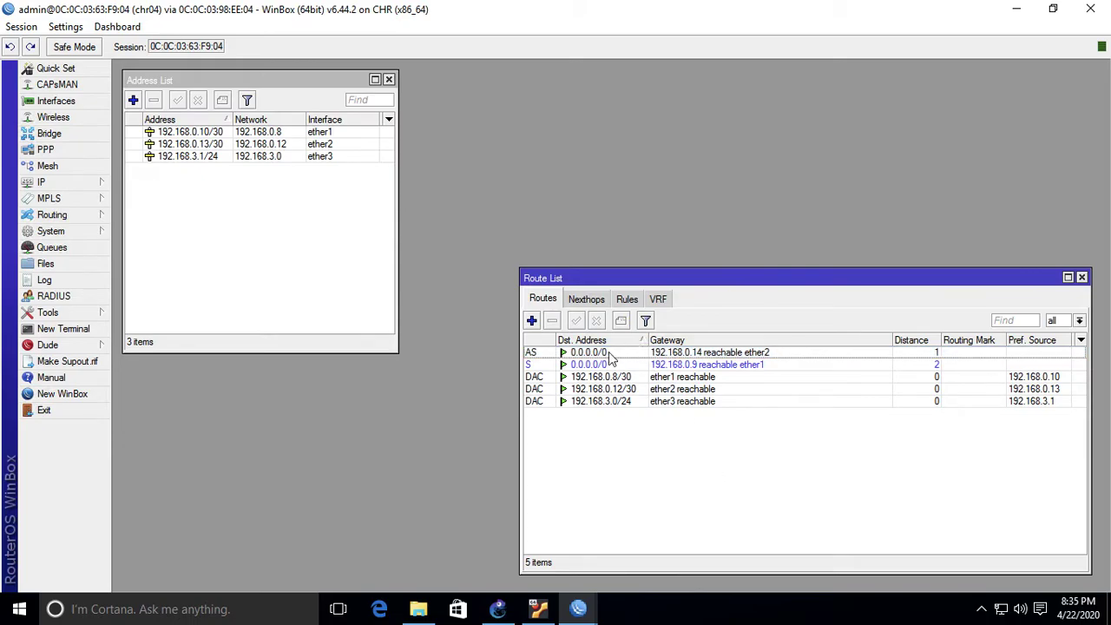
{"action": "left_click", "coordinate": [609, 354]}
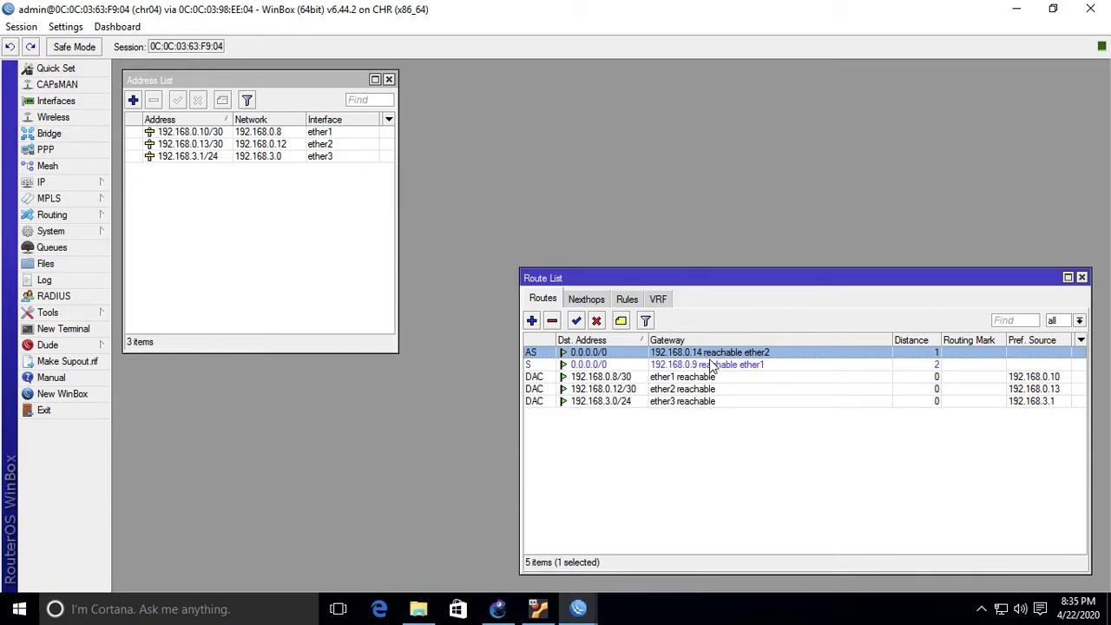
Check chr03's connections in the GNS3 topology, and reopen chr04's default route via 192.168.0.14 in WinBox
{"action": "left_click", "coordinate": [497, 609]}
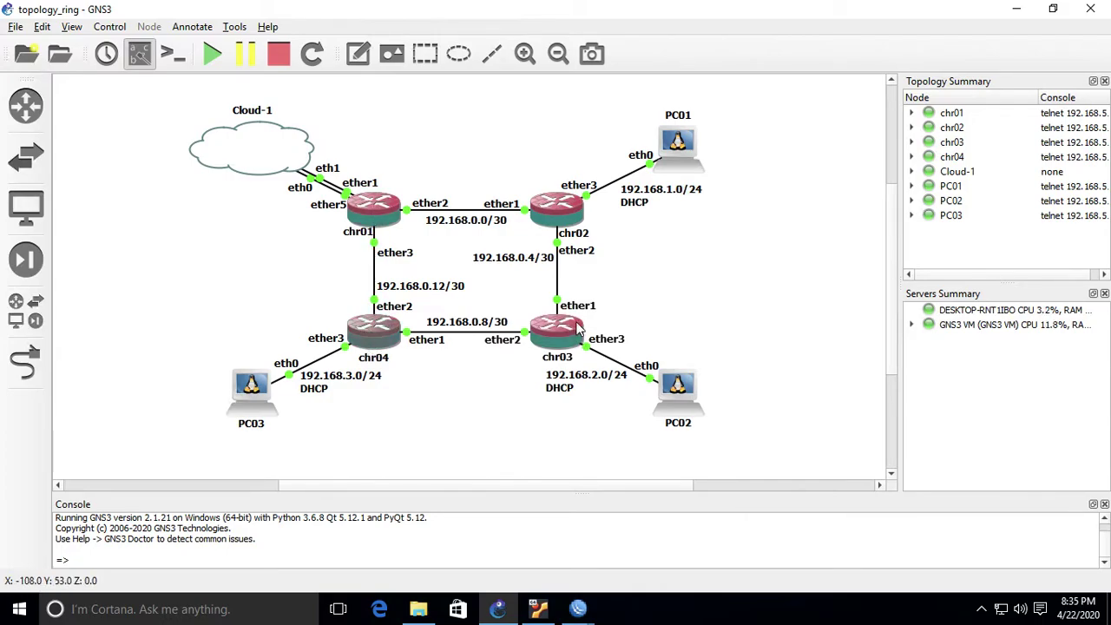
{"action": "mouse_move", "coordinate": [578, 324]}
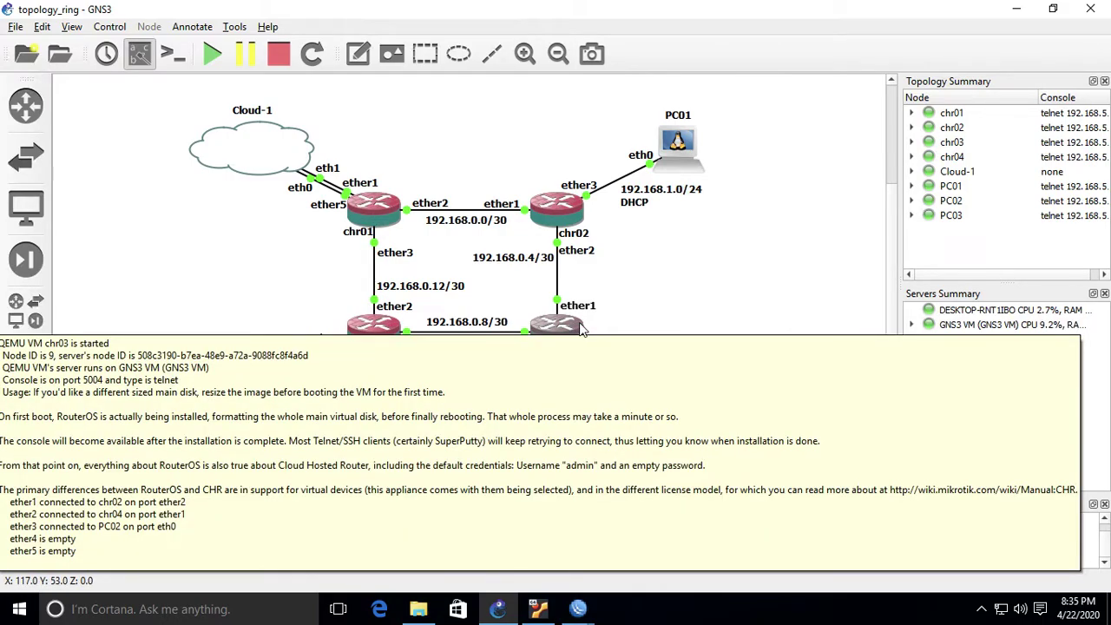
{"action": "left_click", "coordinate": [578, 609]}
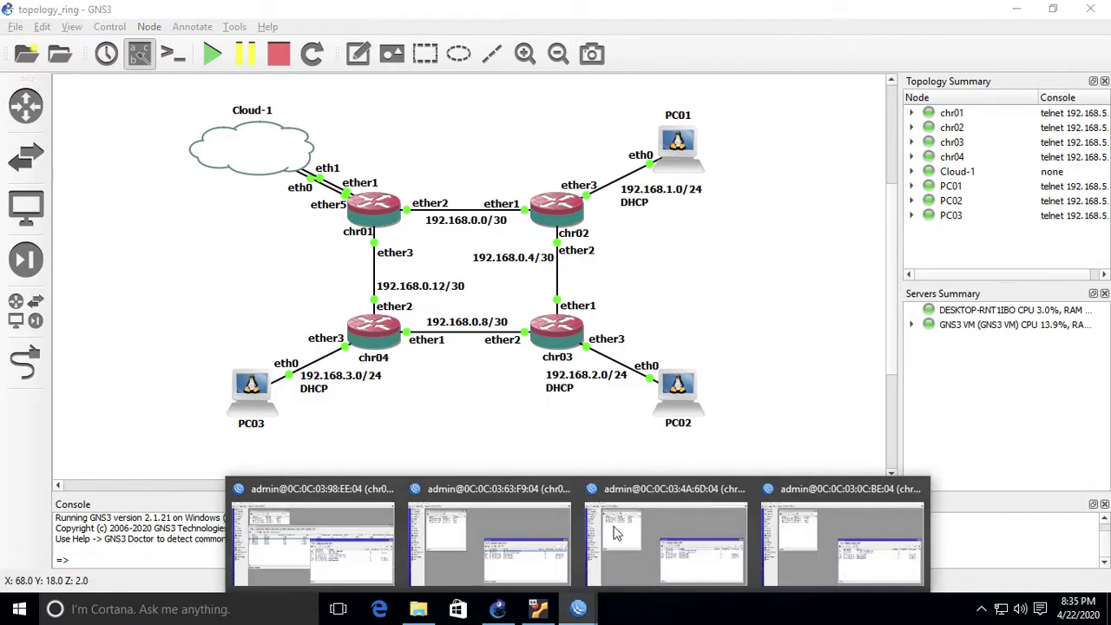
{"action": "left_click", "coordinate": [549, 533]}
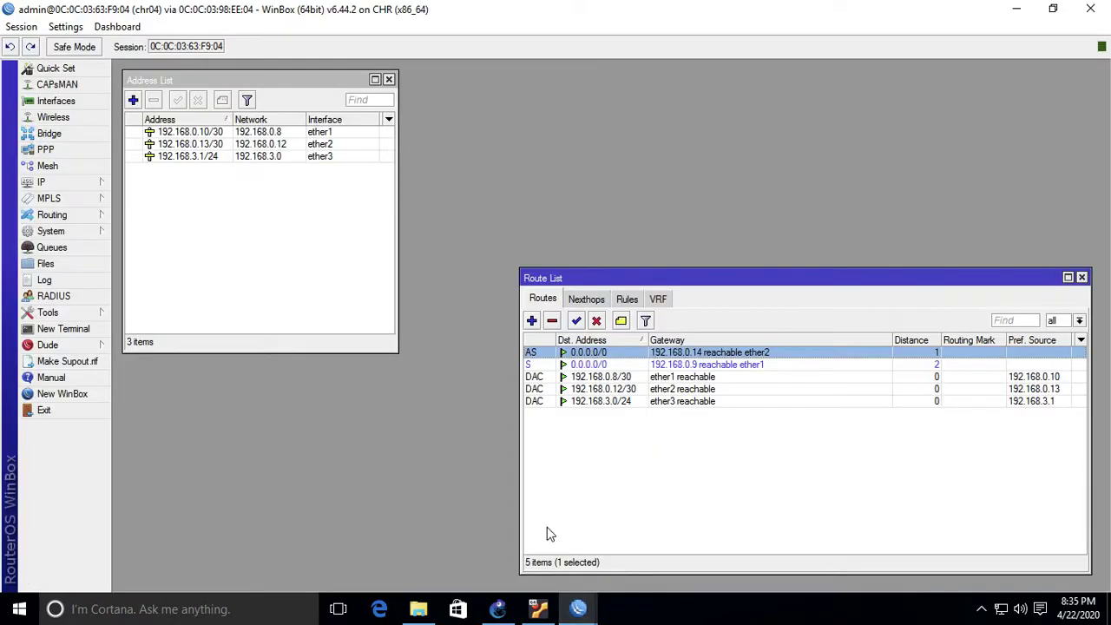
{"action": "double_click", "coordinate": [706, 357]}
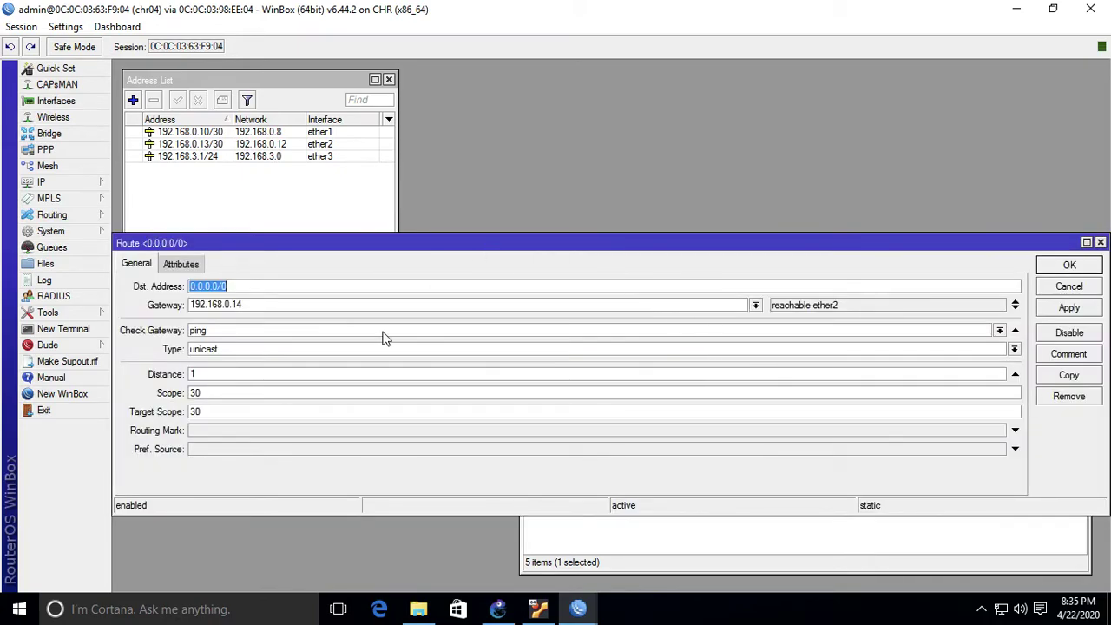
Examine chr02's connections to its neighbours in the GNS3 topology, and return to chr04's open default route in WinBox
{"action": "left_click", "coordinate": [497, 609]}
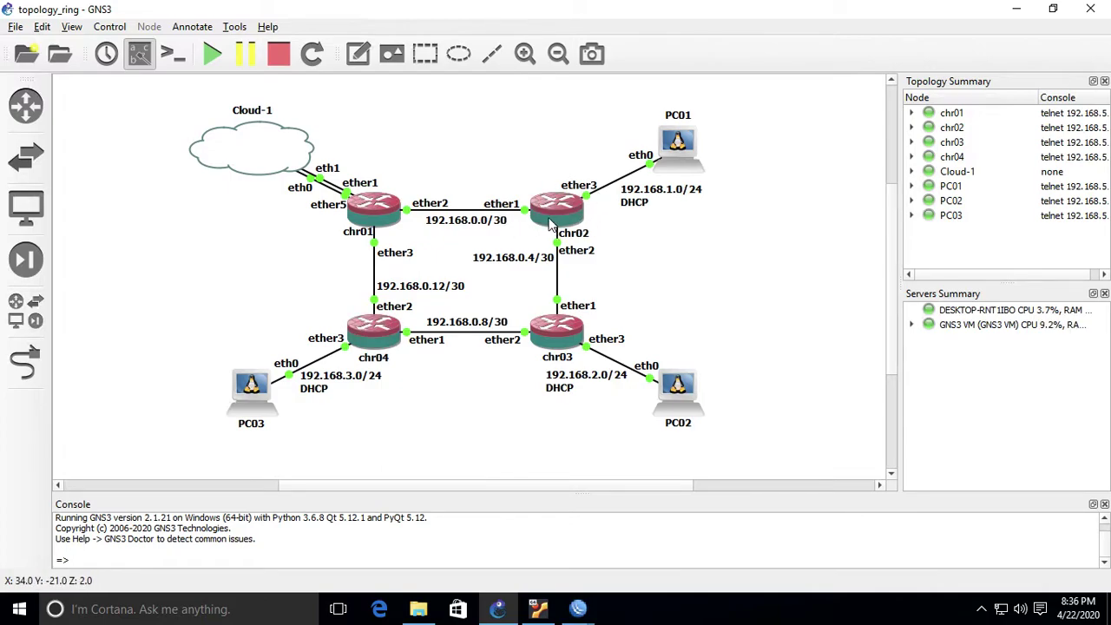
{"action": "mouse_move", "coordinate": [548, 224]}
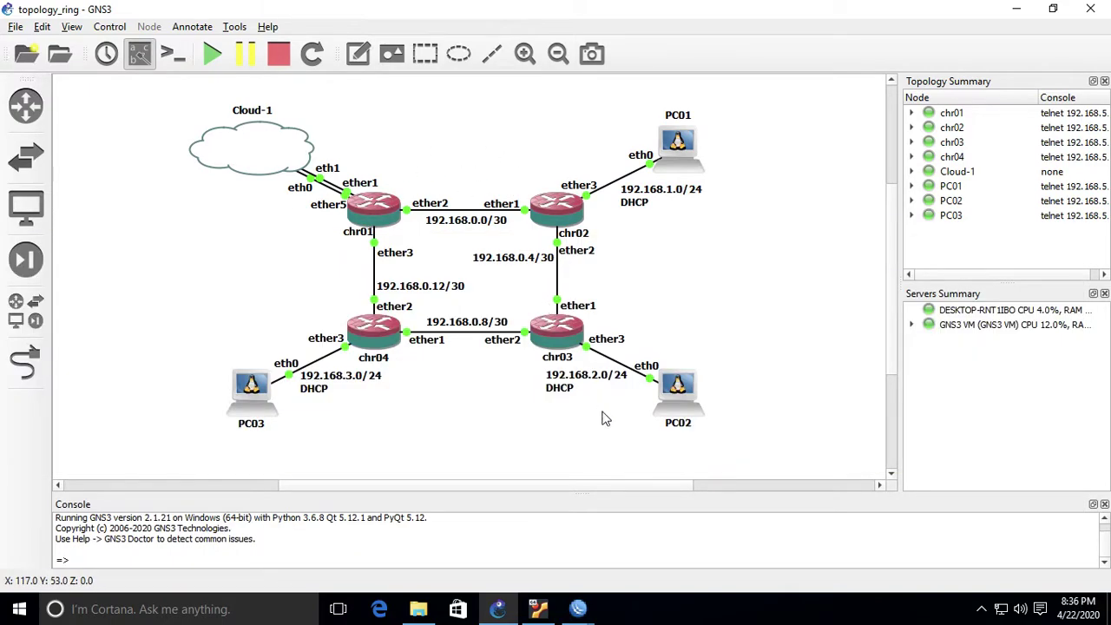
{"action": "left_click", "coordinate": [578, 610]}
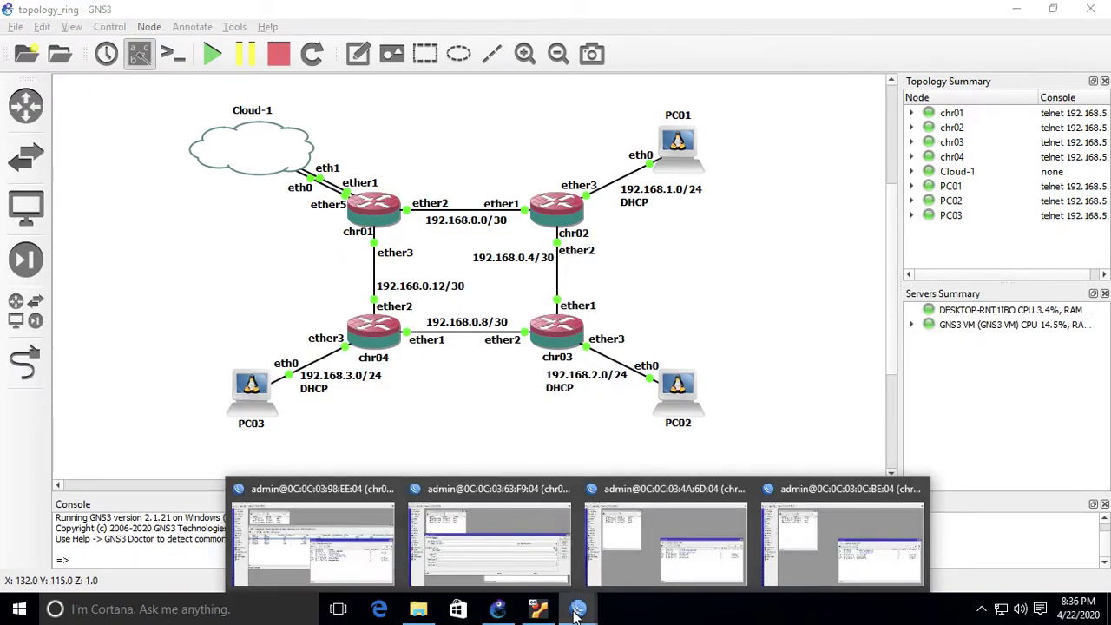
{"action": "left_click", "coordinate": [489, 542]}
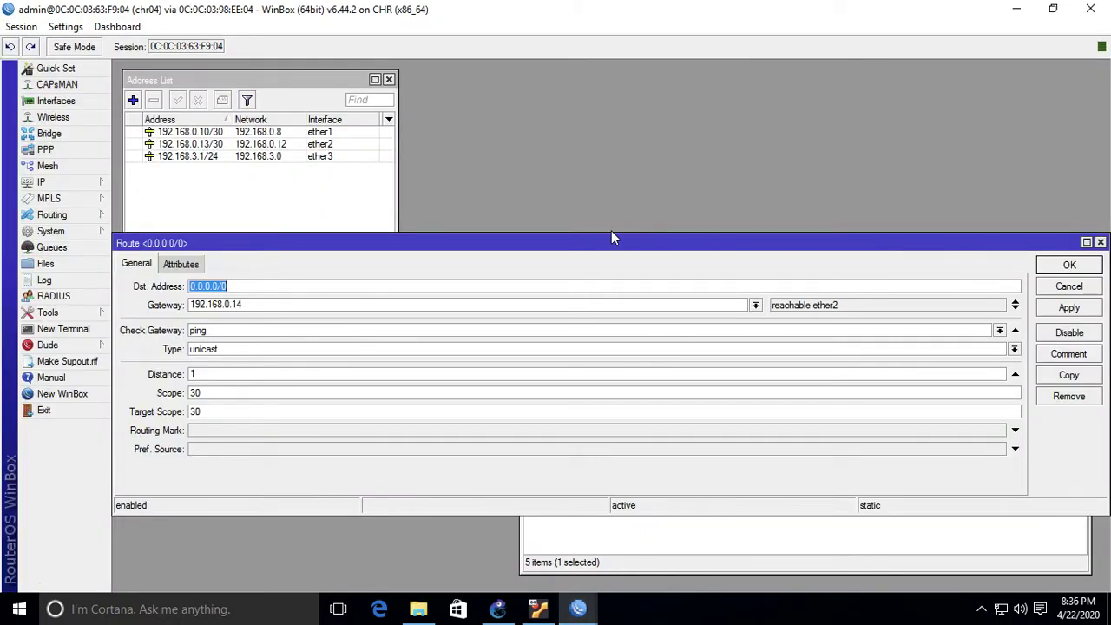
{"action": "left_click", "coordinate": [295, 305]}
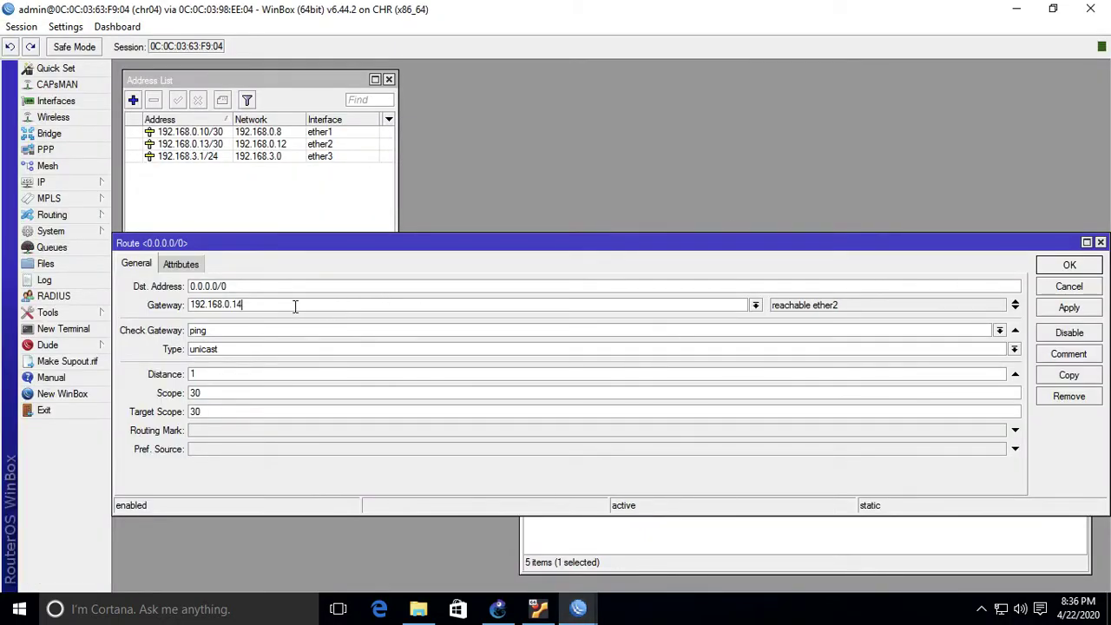
{"action": "left_click", "coordinate": [244, 305]}
{"action": "key", "text": "BackSpace"}
{"action": "key", "text": "BackSpace"}
{"action": "type", "text": "2"}
{"action": "left_click", "coordinate": [1067, 293]}
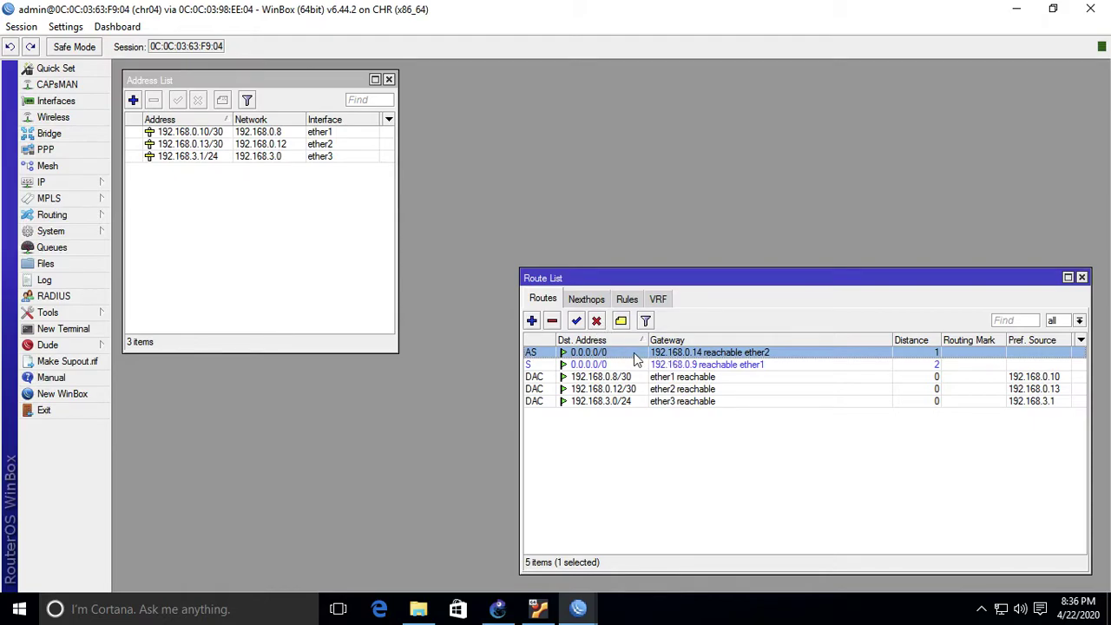
Remove chr04's default route via 192.168.0.14 from the route list
{"action": "left_click", "coordinate": [597, 323]}
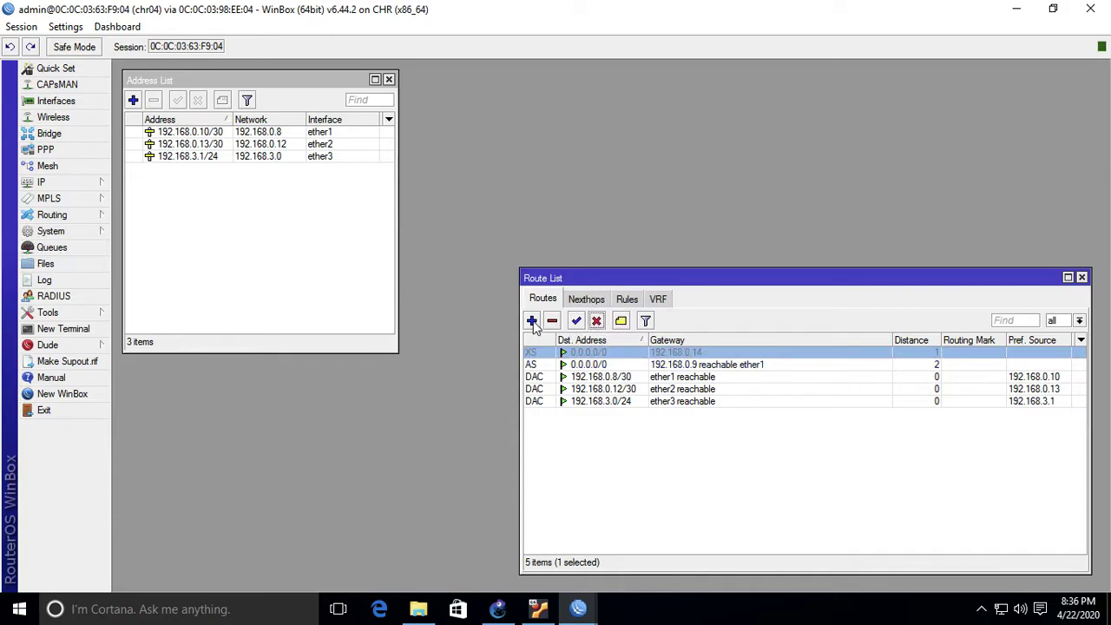
{"action": "left_click", "coordinate": [576, 322]}
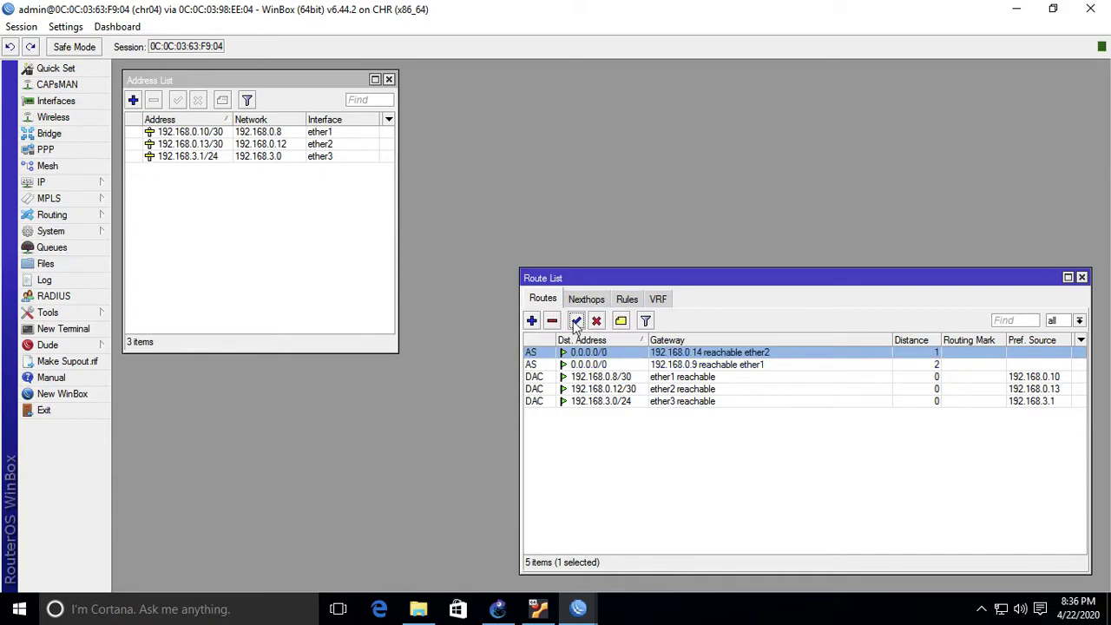
{"action": "left_click", "coordinate": [552, 321]}
Start a new default route on chr04 for destination 0.0.0.0/0 with gateway 192.168.0.2
{"action": "left_click", "coordinate": [532, 321]}
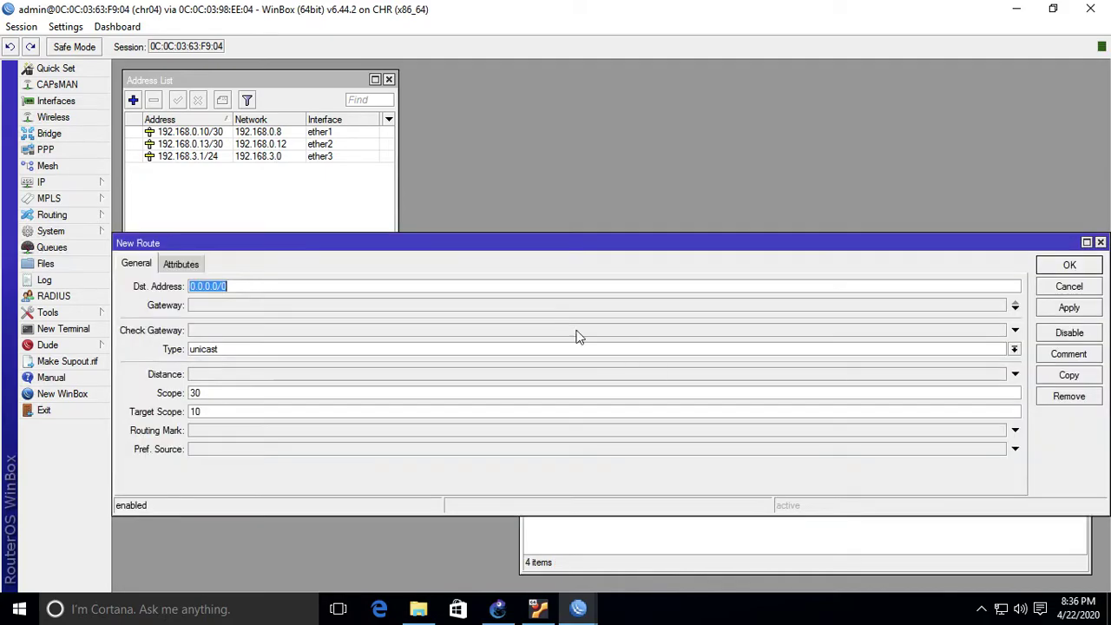
{"action": "left_click", "coordinate": [1014, 308]}
{"action": "type", "text": "192.168.0.14"}
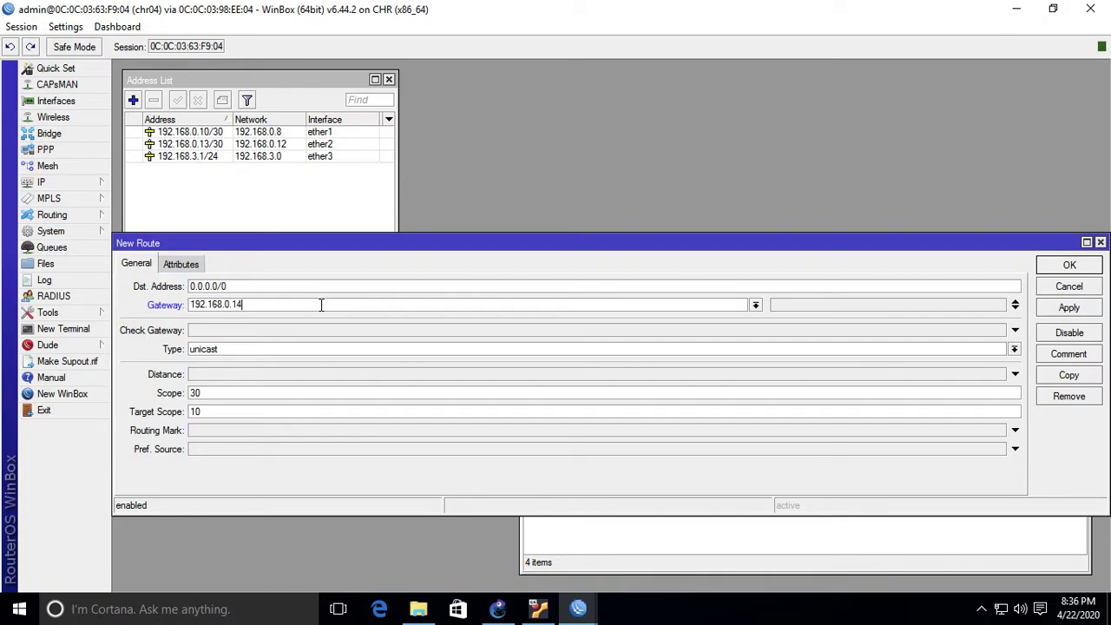
{"action": "key", "text": "BackSpace"}
{"action": "key", "text": "BackSpace"}
{"action": "type", "text": "2"}
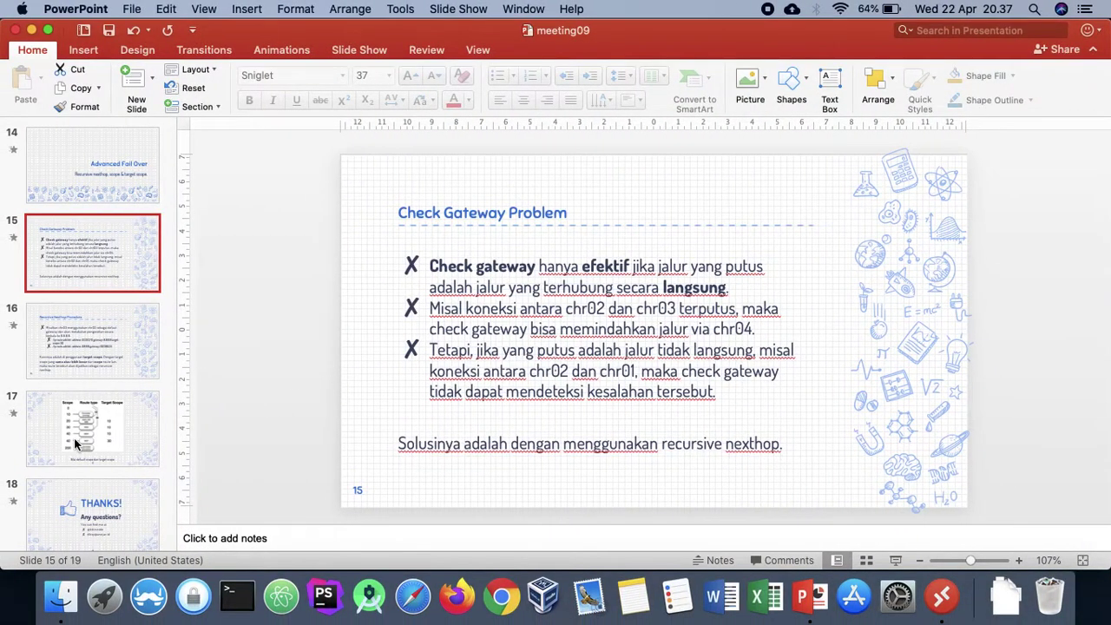
Consult the recursive nexthop and scope slides in PowerPoint, and save chr04's new route in WinBox with target scope 30 and check gateway ping
{"action": "key", "text": "Down"}
{"action": "key", "text": "Down"}
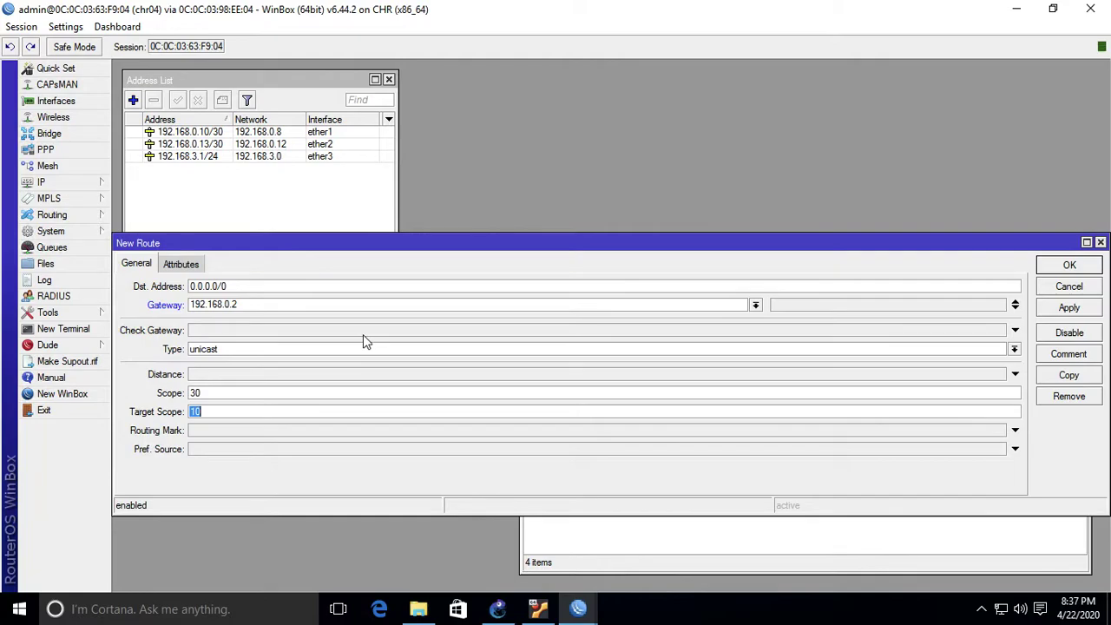
{"action": "type", "text": "30"}
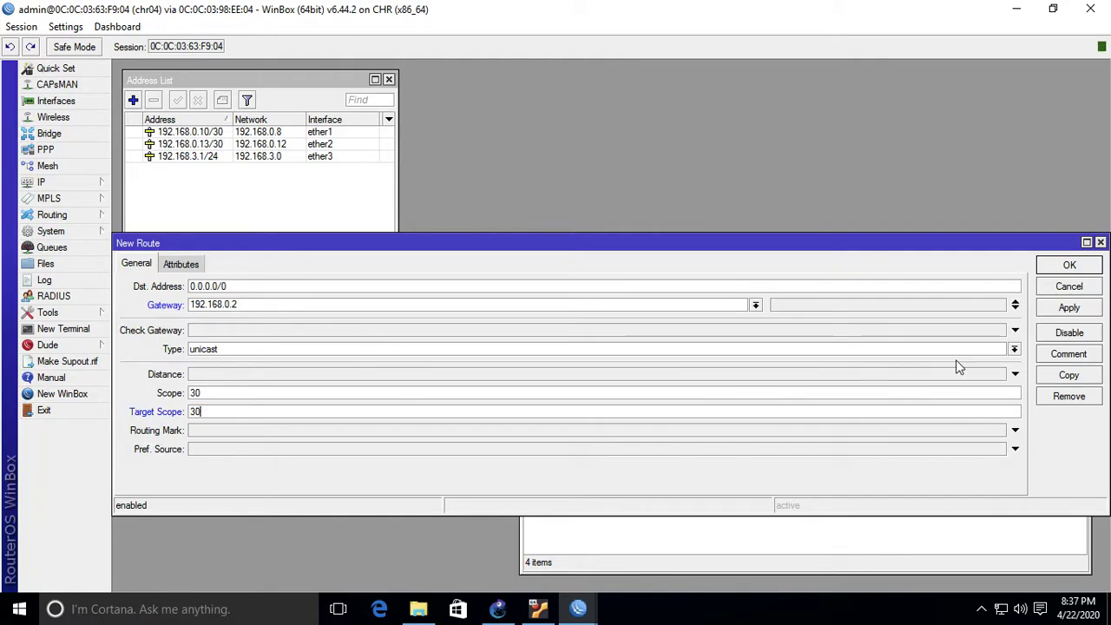
{"action": "left_click", "coordinate": [1016, 331]}
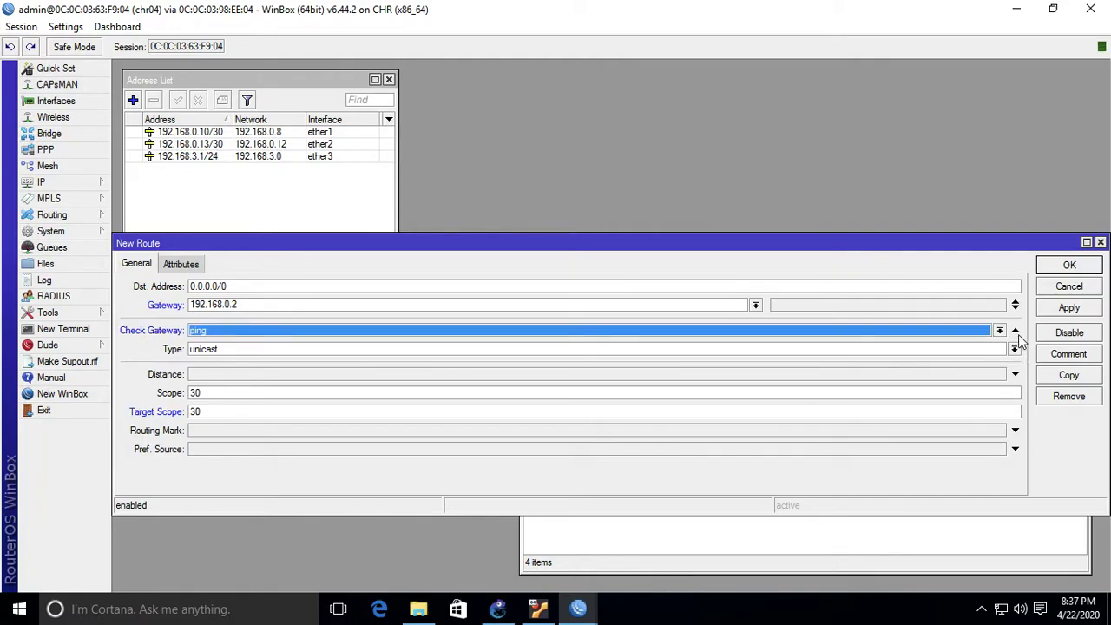
{"action": "left_click", "coordinate": [1079, 265]}
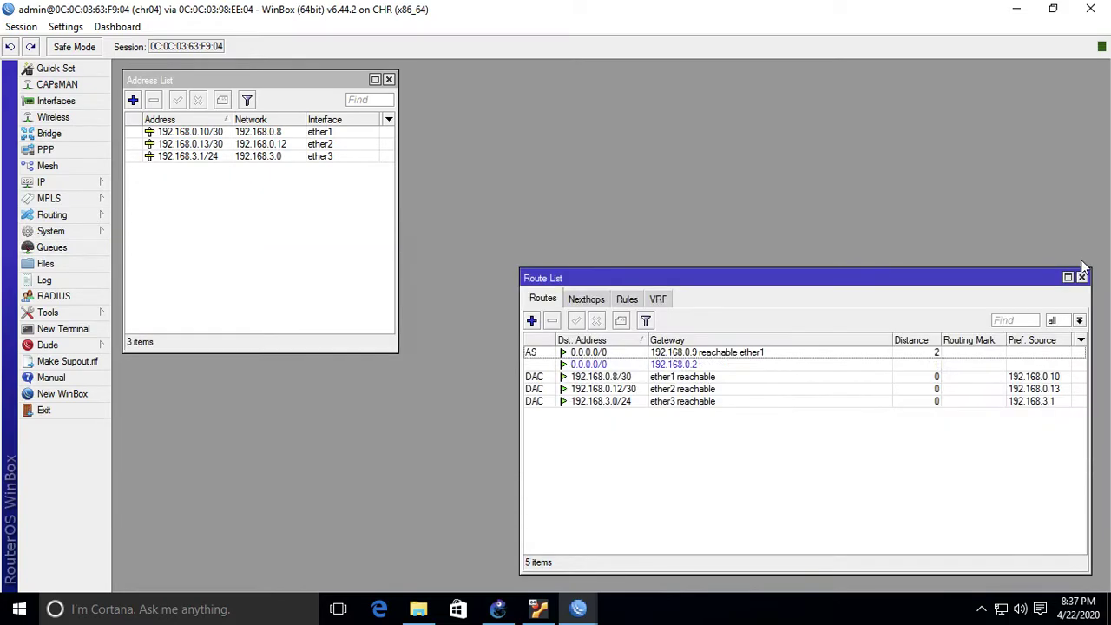
Inspect chr04's new default route via 192.168.0.2, and check its path in the GNS3 topology before returning to WinBox
{"action": "left_click", "coordinate": [643, 366]}
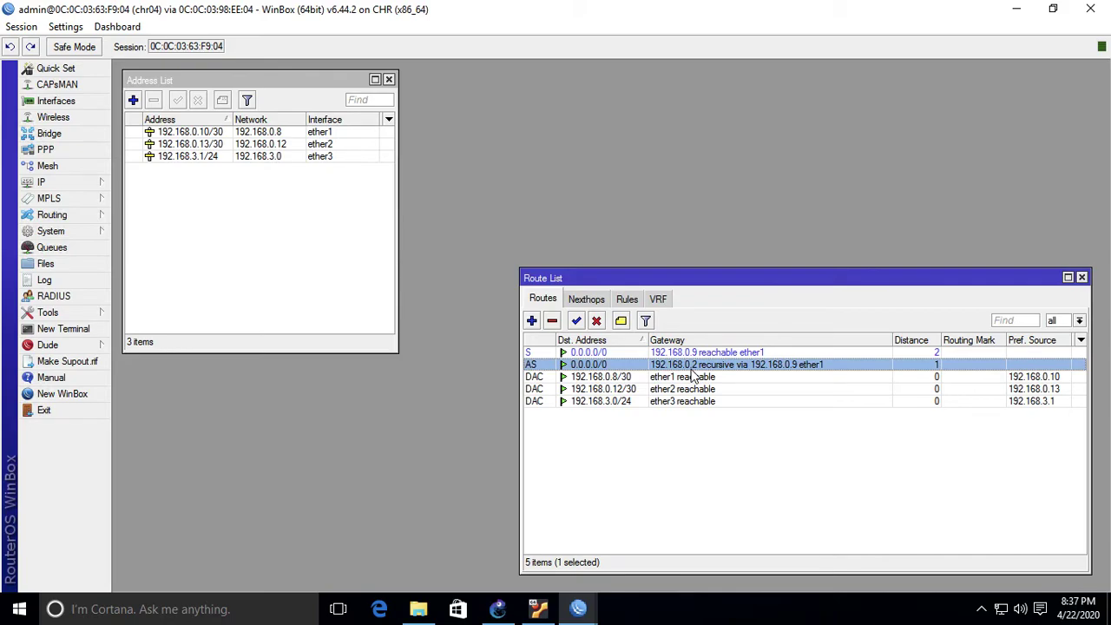
{"action": "left_click", "coordinate": [497, 609]}
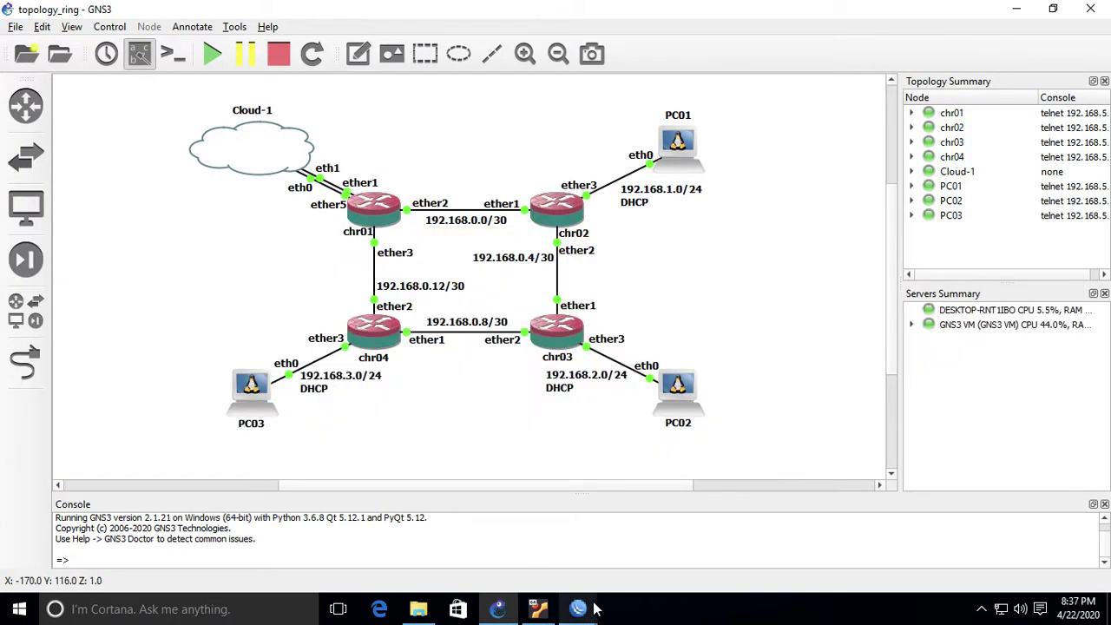
{"action": "mouse_move", "coordinate": [578, 609]}
{"action": "left_click", "coordinate": [527, 514]}
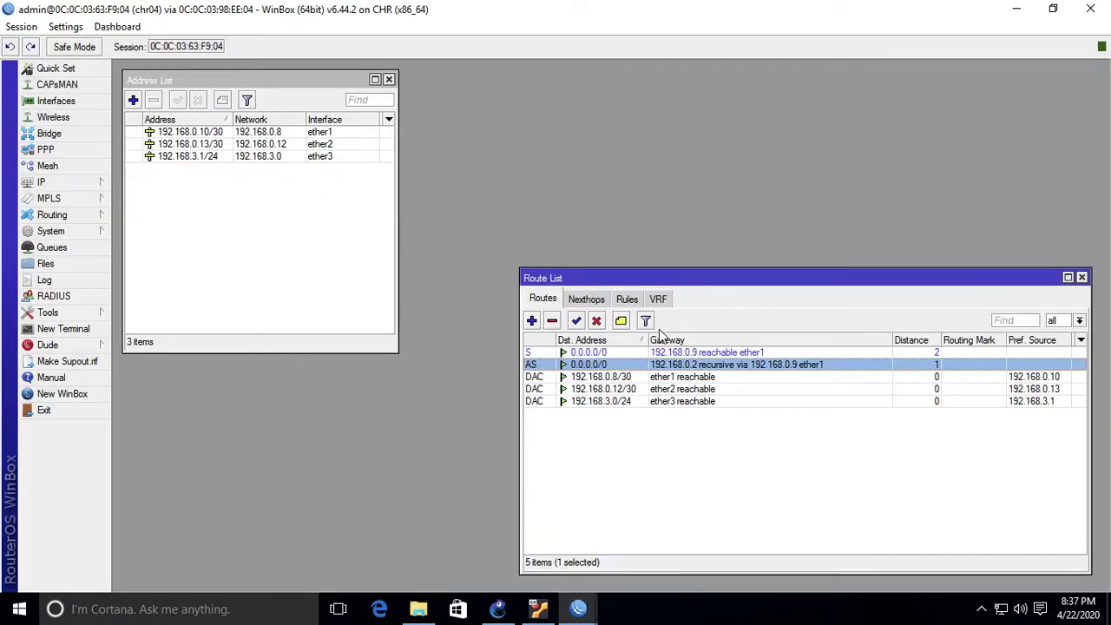
Add a route on chr04 to destination 192.168.0.2 with gateway 192.168.0.14
{"action": "left_click", "coordinate": [536, 320]}
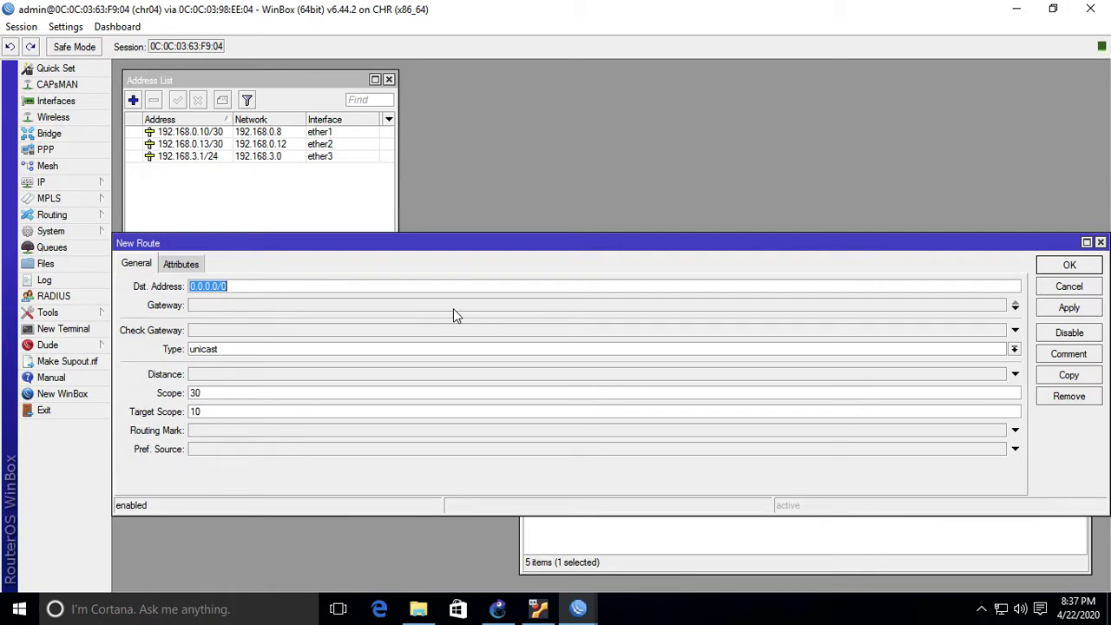
{"action": "type", "text": "192.168.0.2"}
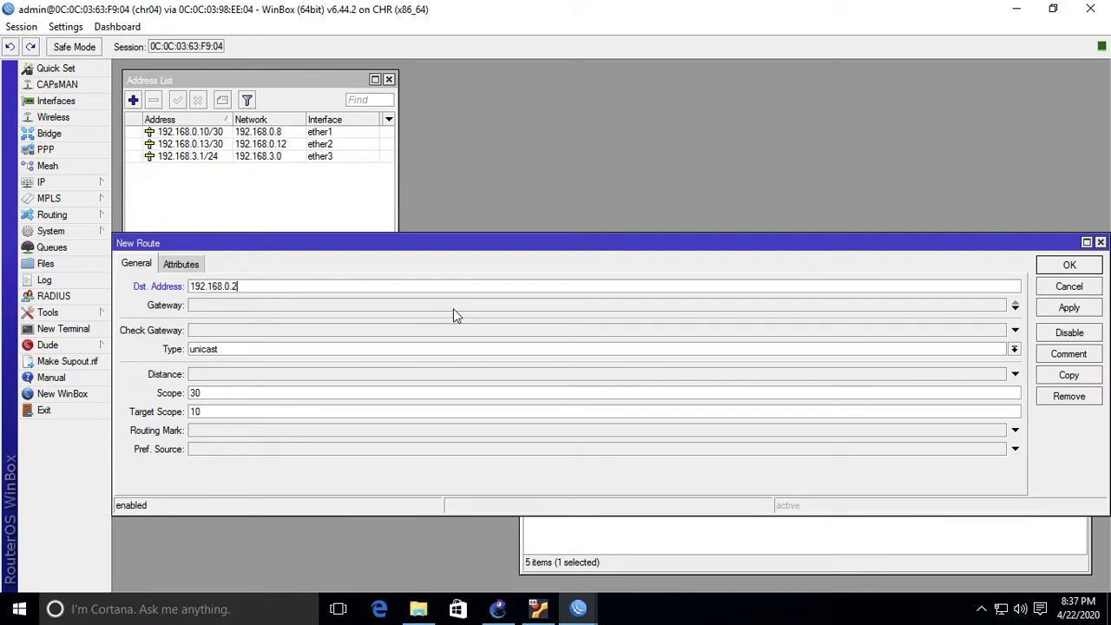
{"action": "left_click", "coordinate": [1016, 305]}
{"action": "type", "text": "192.168.0.14"}
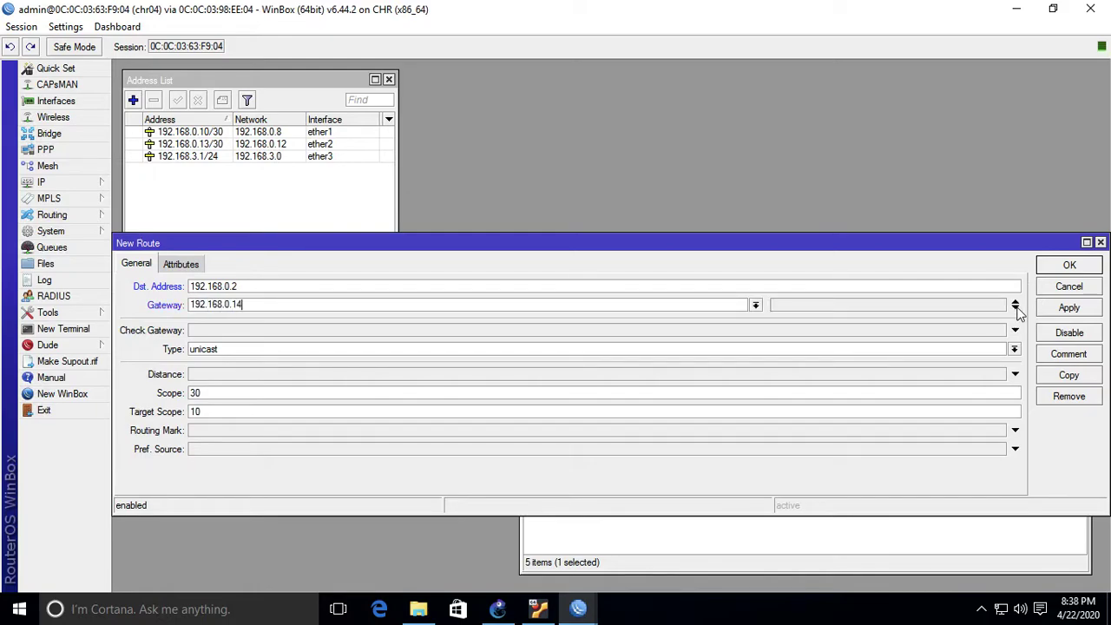
{"action": "left_click", "coordinate": [1069, 265]}
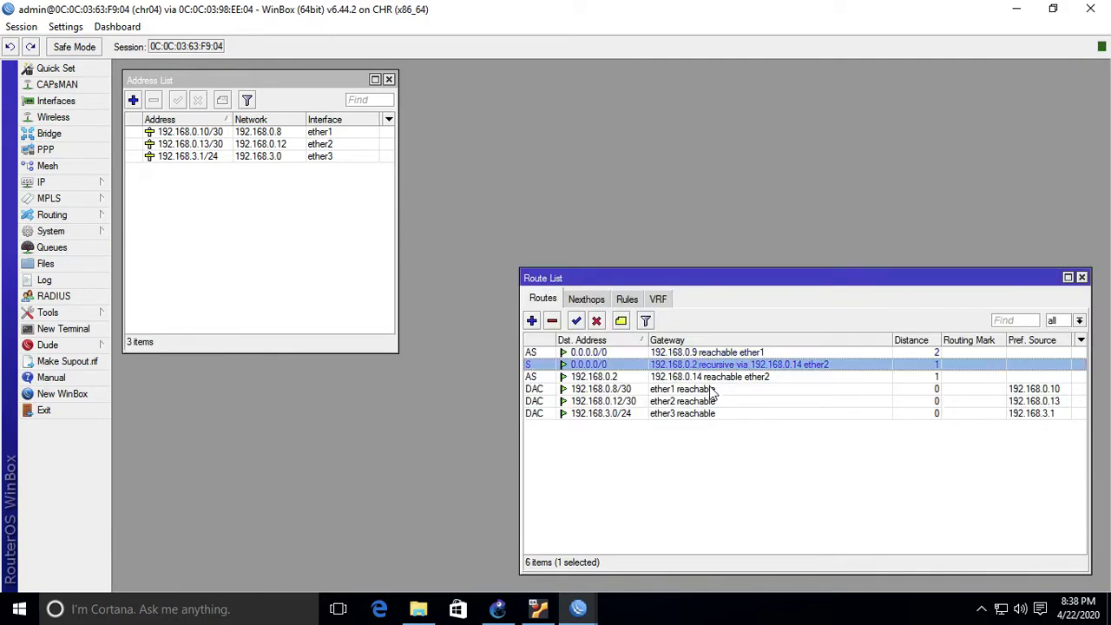
Compare chr04's recursive default route with the 192.168.0.2 route, and check the path in the GNS3 topology before returning to WinBox
{"action": "left_click", "coordinate": [658, 380]}
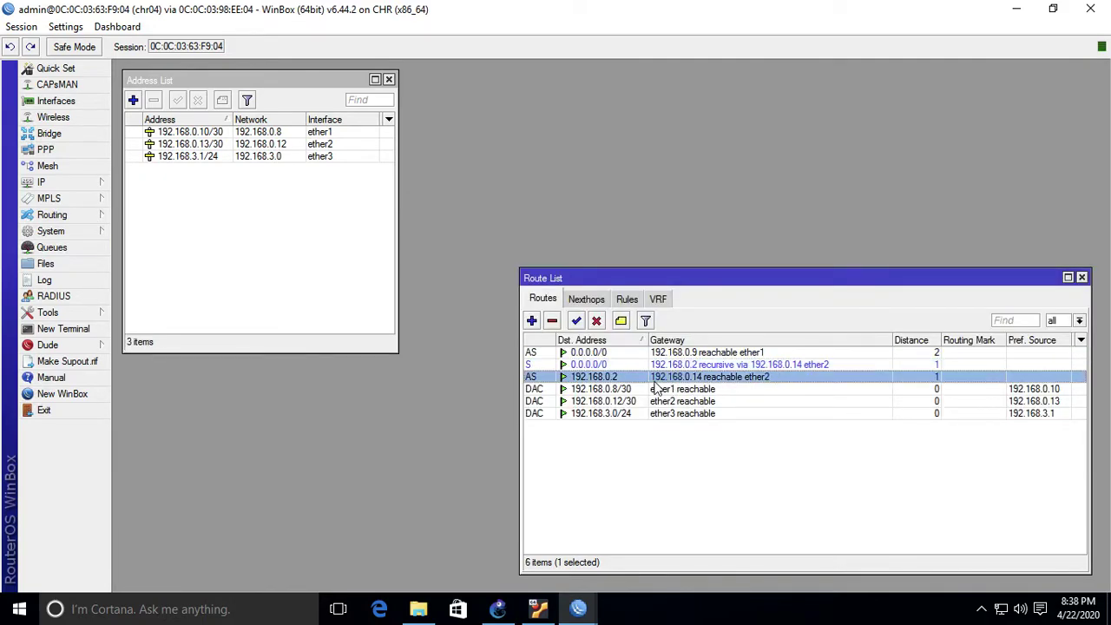
{"action": "left_click", "coordinate": [740, 365]}
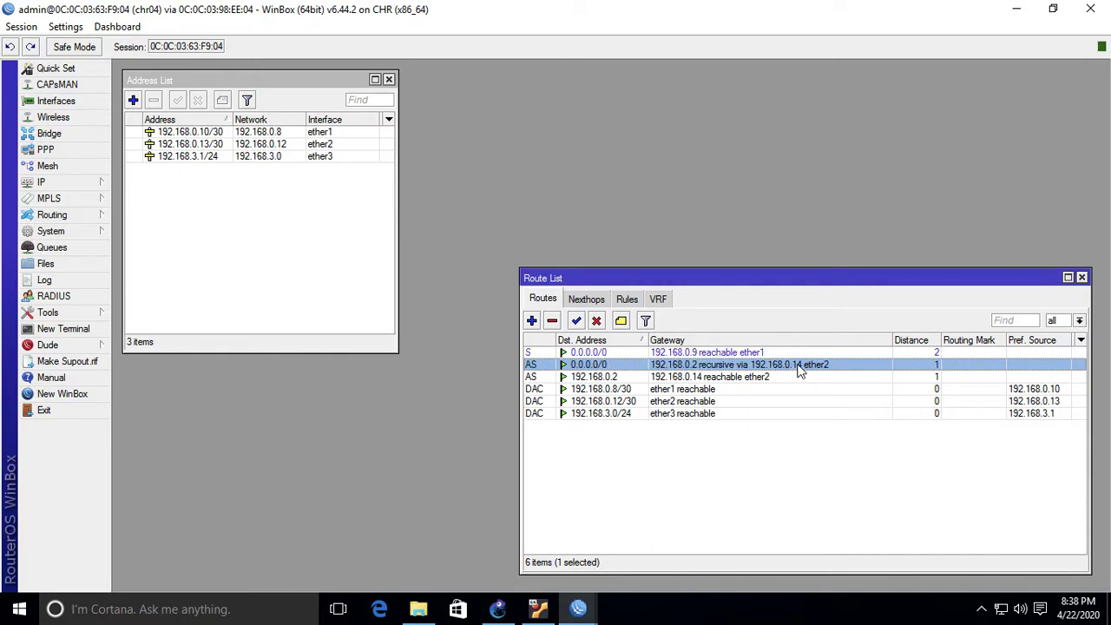
{"action": "left_click", "coordinate": [613, 379]}
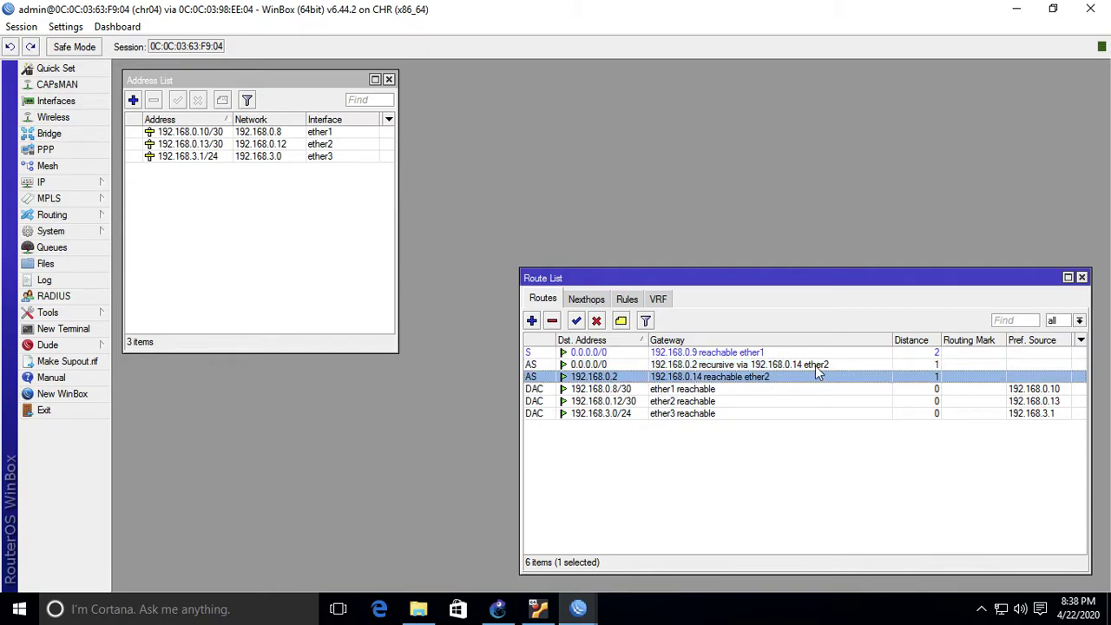
{"action": "left_click", "coordinate": [675, 366]}
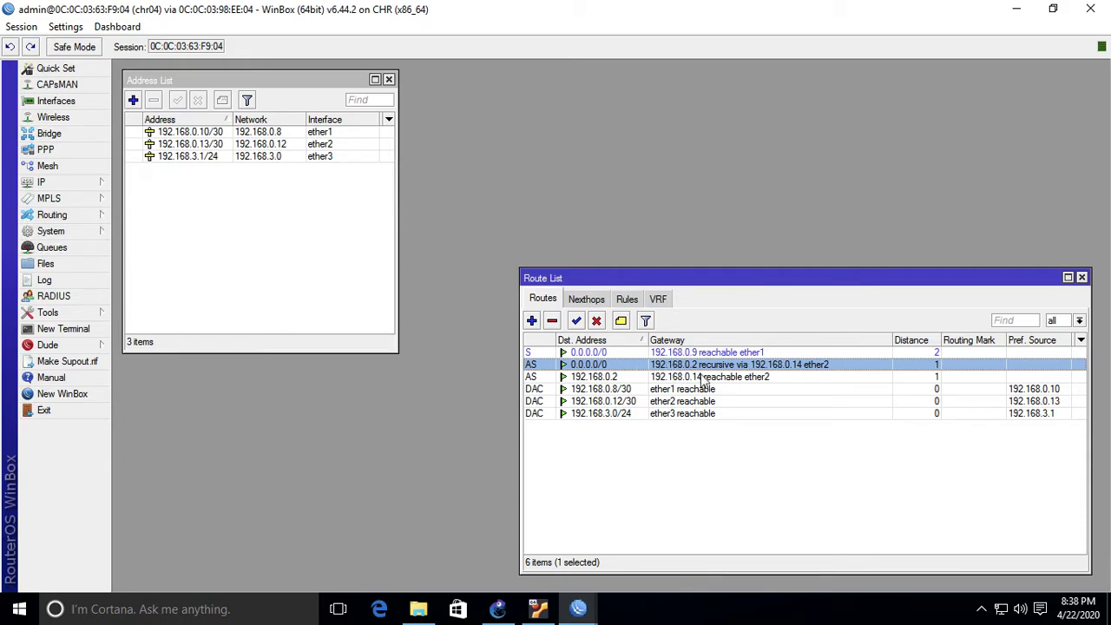
{"action": "left_click", "coordinate": [508, 615]}
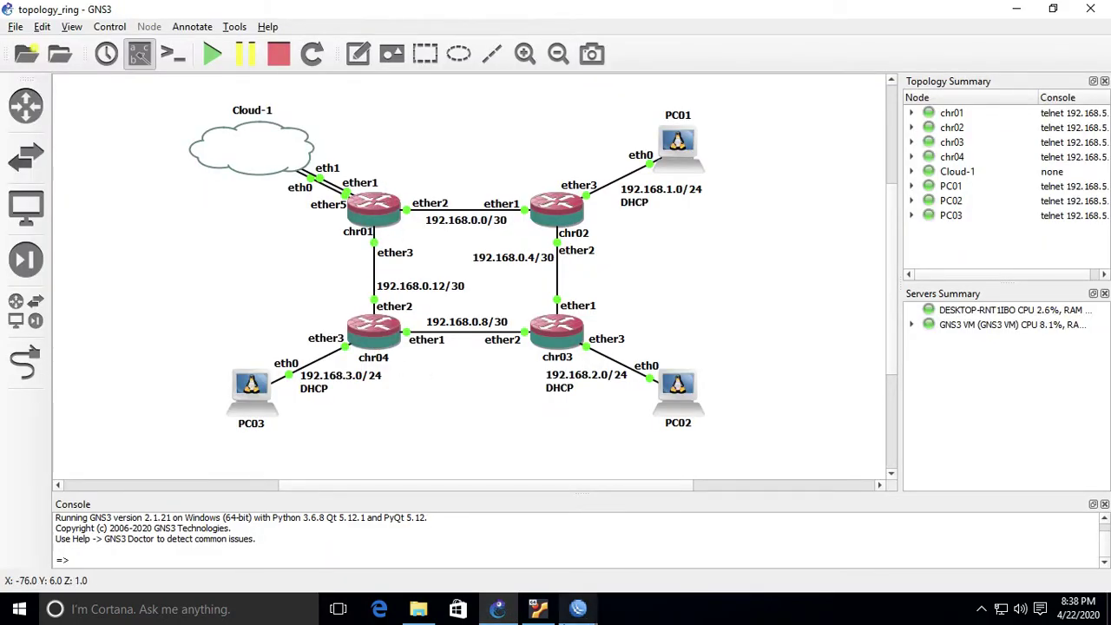
{"action": "mouse_move", "coordinate": [580, 608]}
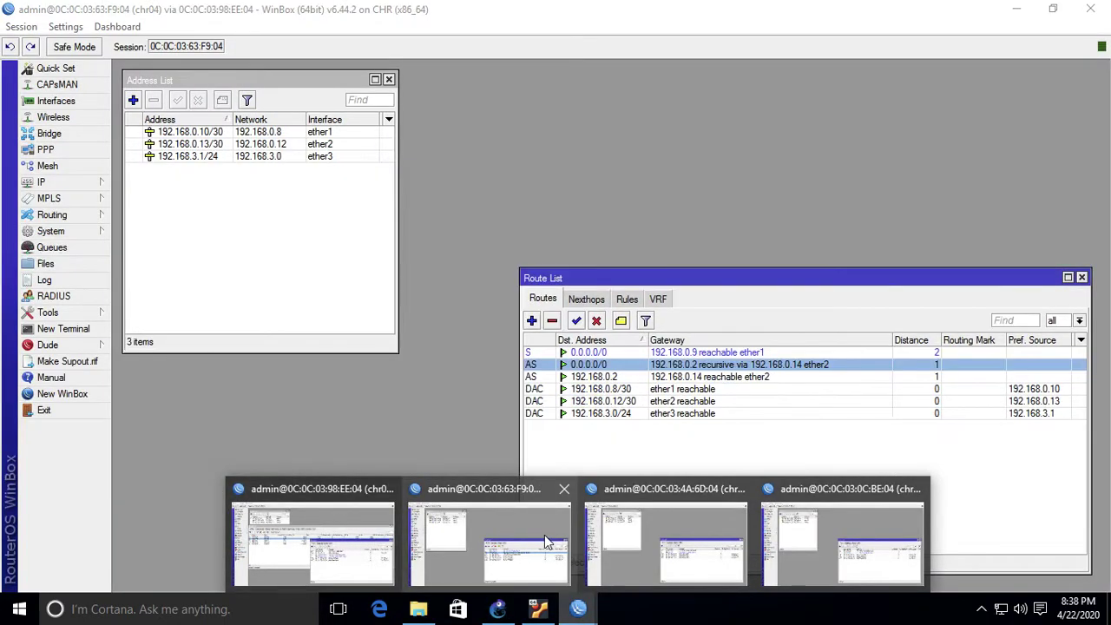
{"action": "left_click", "coordinate": [547, 543]}
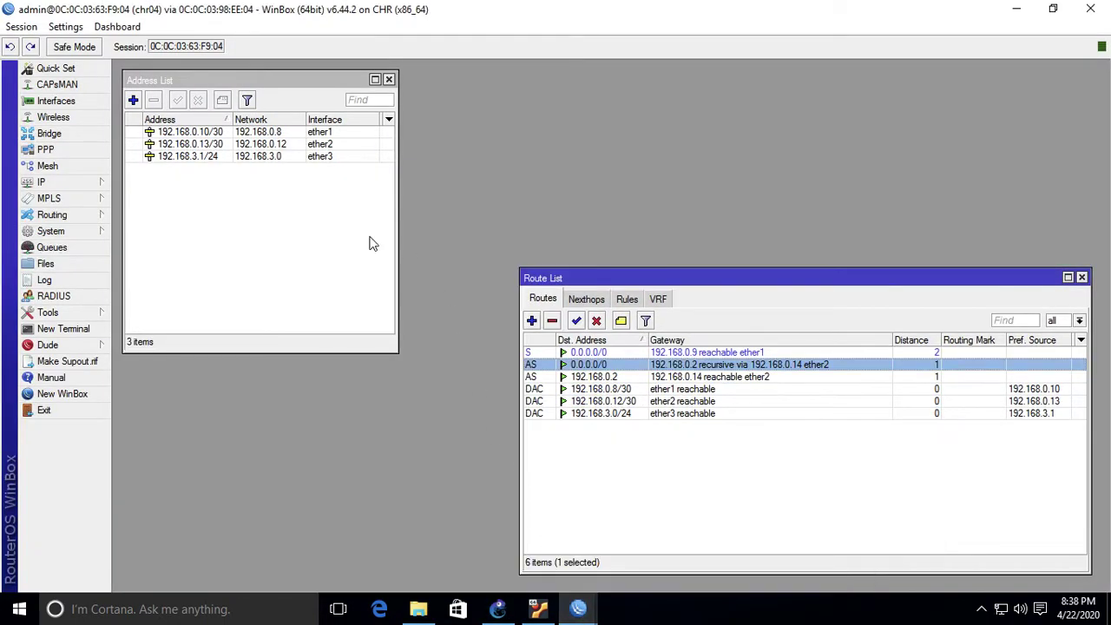
Check PC01's network in the GNS3 topology, and run a traceroute from chr04 to 192.168.1.254, stopping it once the hops are listed
{"action": "left_click", "coordinate": [77, 311]}
{"action": "left_click", "coordinate": [141, 549]}
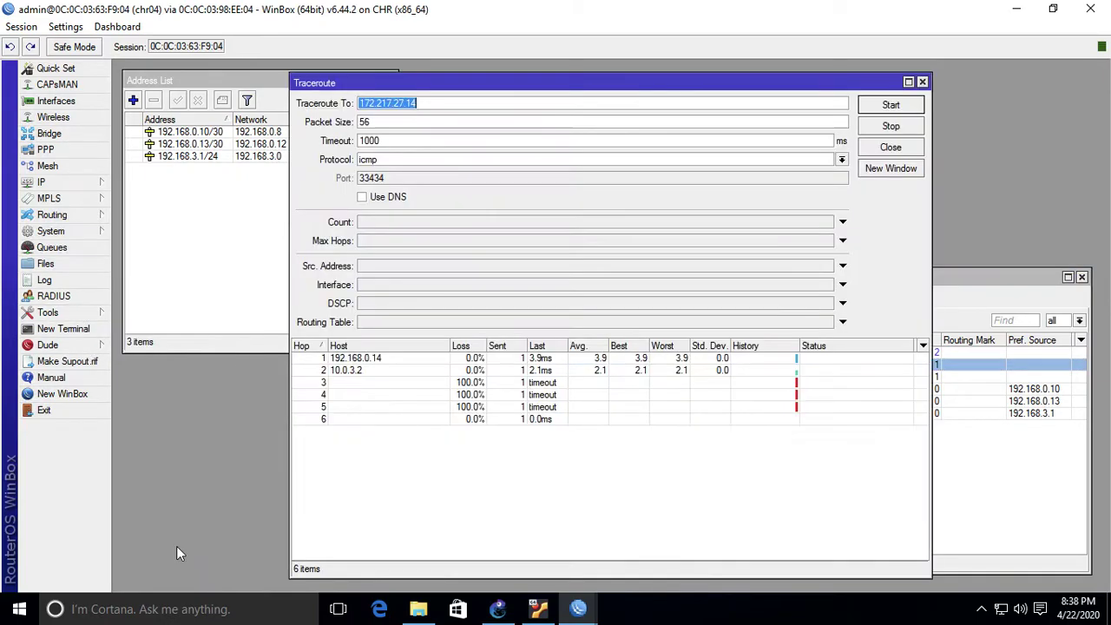
{"action": "type", "text": "192.168."}
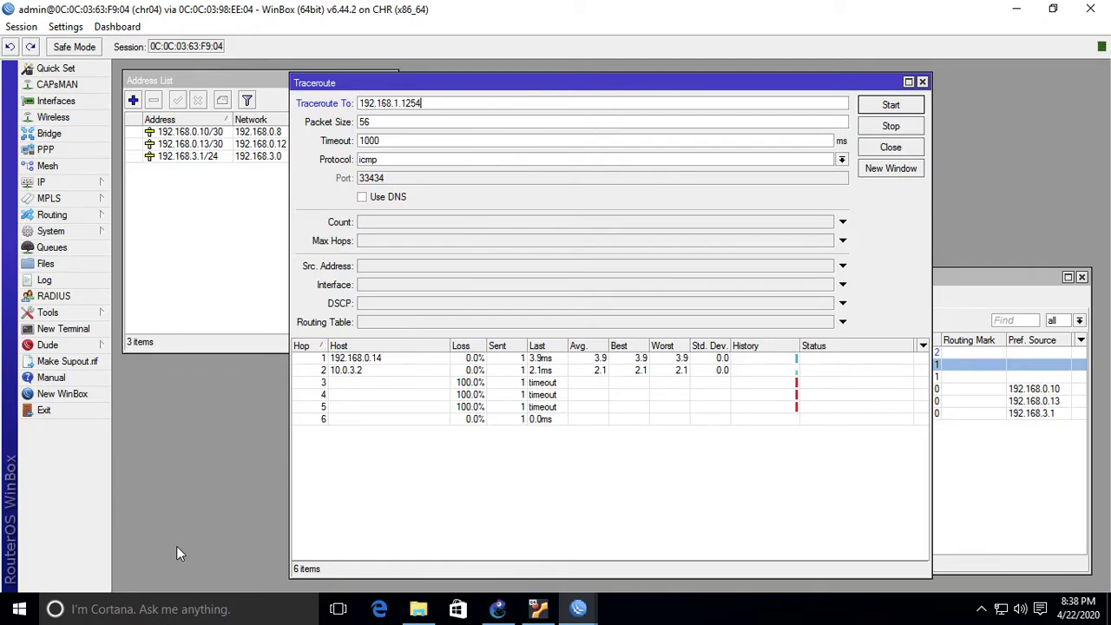
{"action": "type", "text": "1.254"}
{"action": "left_click", "coordinate": [497, 610]}
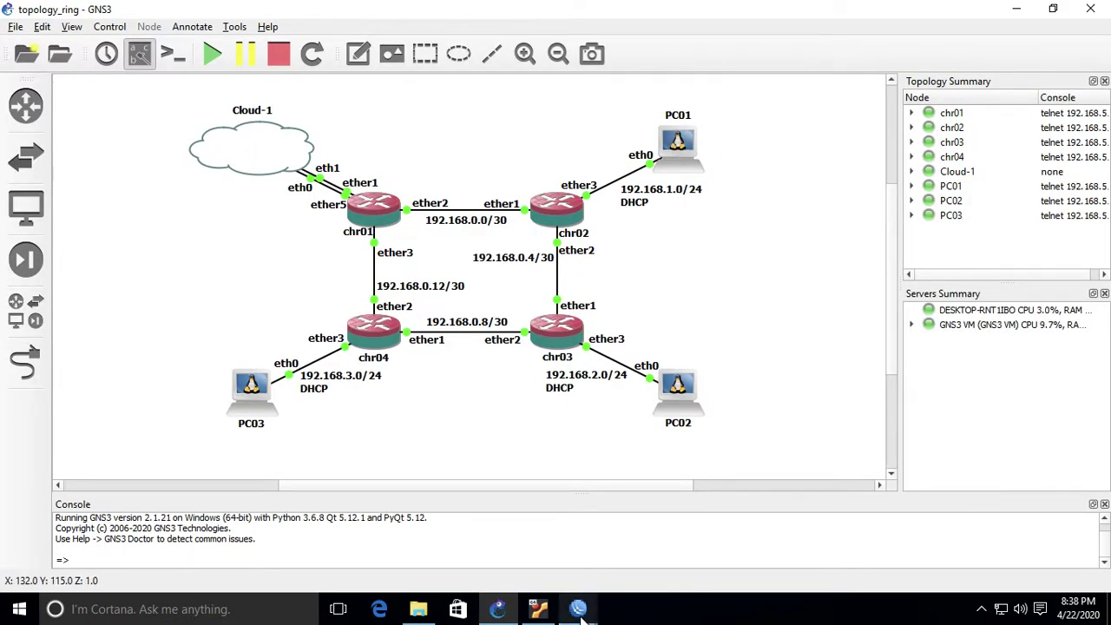
{"action": "mouse_move", "coordinate": [578, 610]}
{"action": "left_click", "coordinate": [520, 562]}
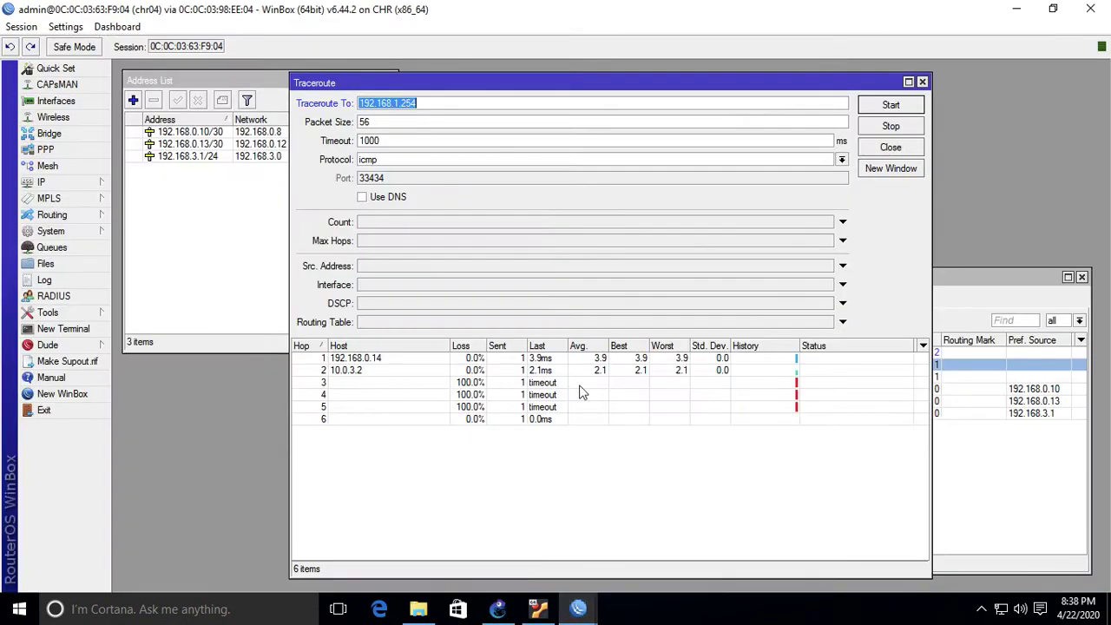
{"action": "left_click", "coordinate": [890, 104]}
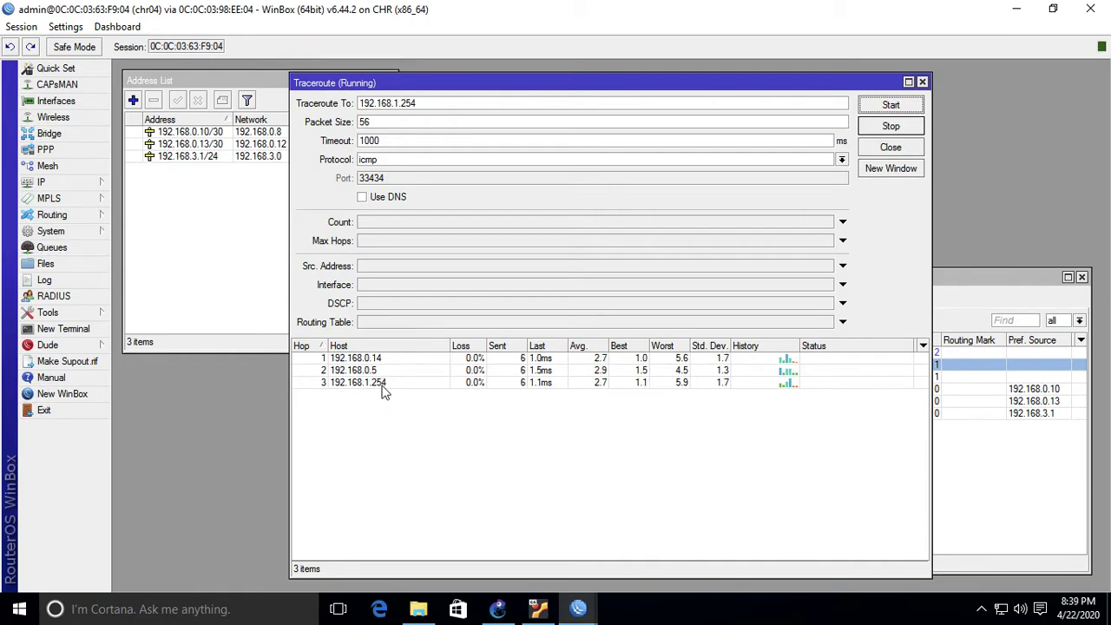
{"action": "left_click", "coordinate": [908, 127]}
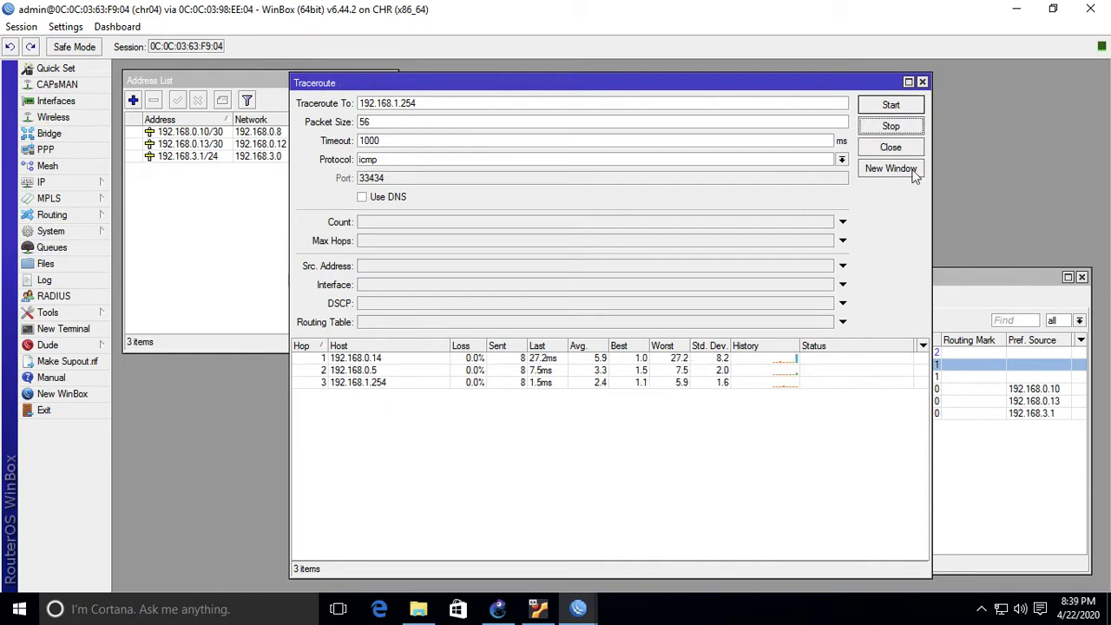
Check the ring in the GNS3 topology, and disable interface ether2 on chr01 in WinBox
{"action": "left_click", "coordinate": [497, 608]}
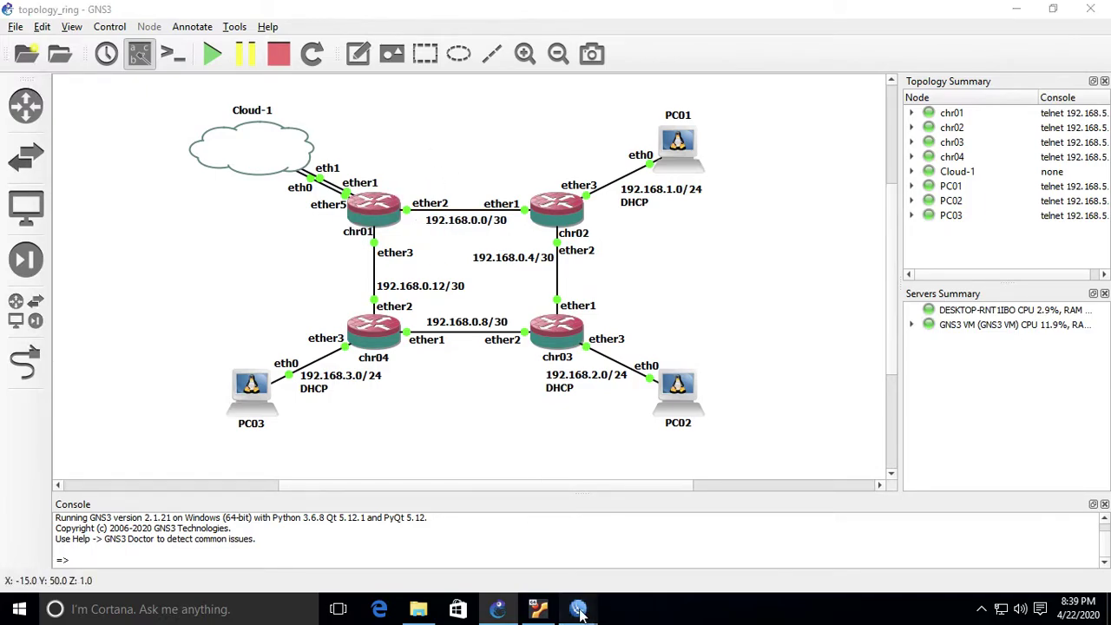
{"action": "mouse_move", "coordinate": [578, 608]}
{"action": "left_click", "coordinate": [309, 549]}
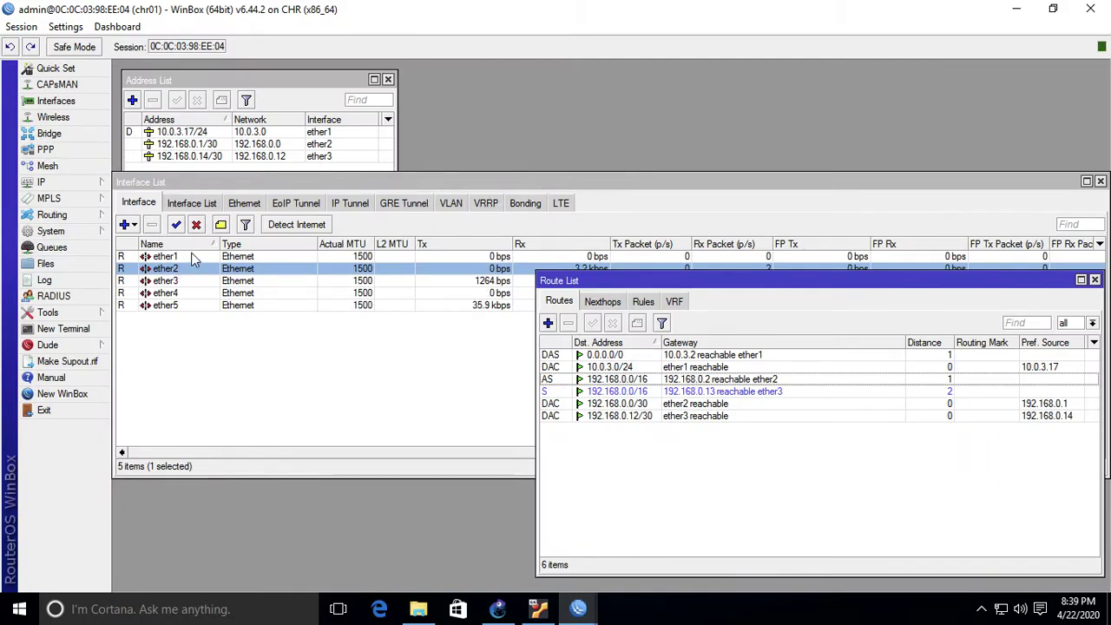
{"action": "left_click", "coordinate": [197, 228]}
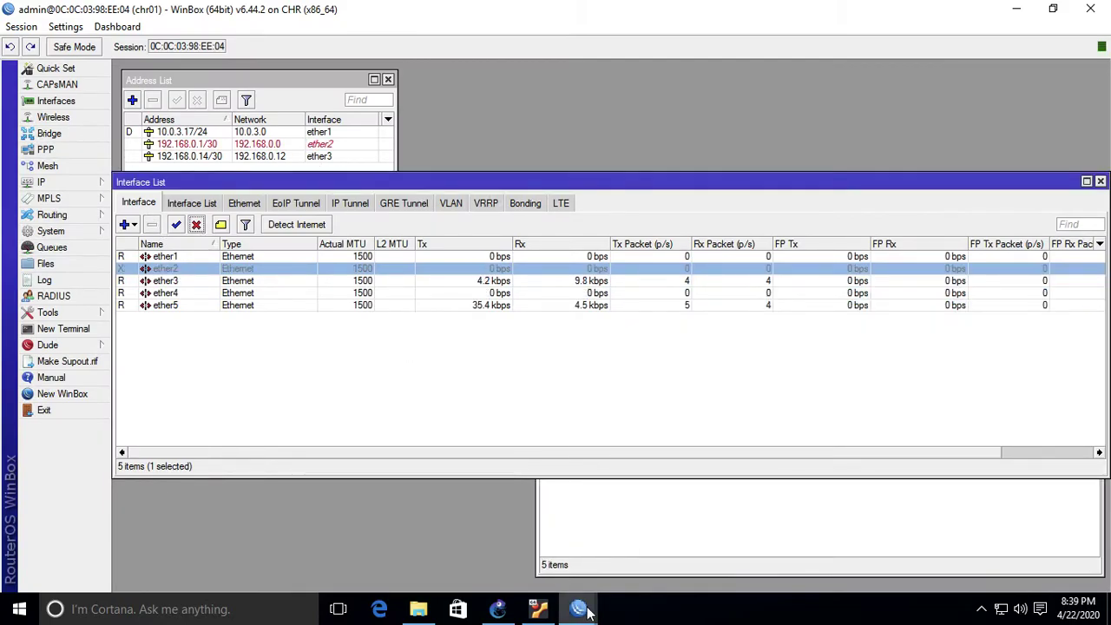
Switch to chr04's WinBox session, rerun the traceroute to 192.168.1.254, and stop it to review the hops from the first one
{"action": "mouse_move", "coordinate": [578, 608]}
{"action": "left_click", "coordinate": [506, 528]}
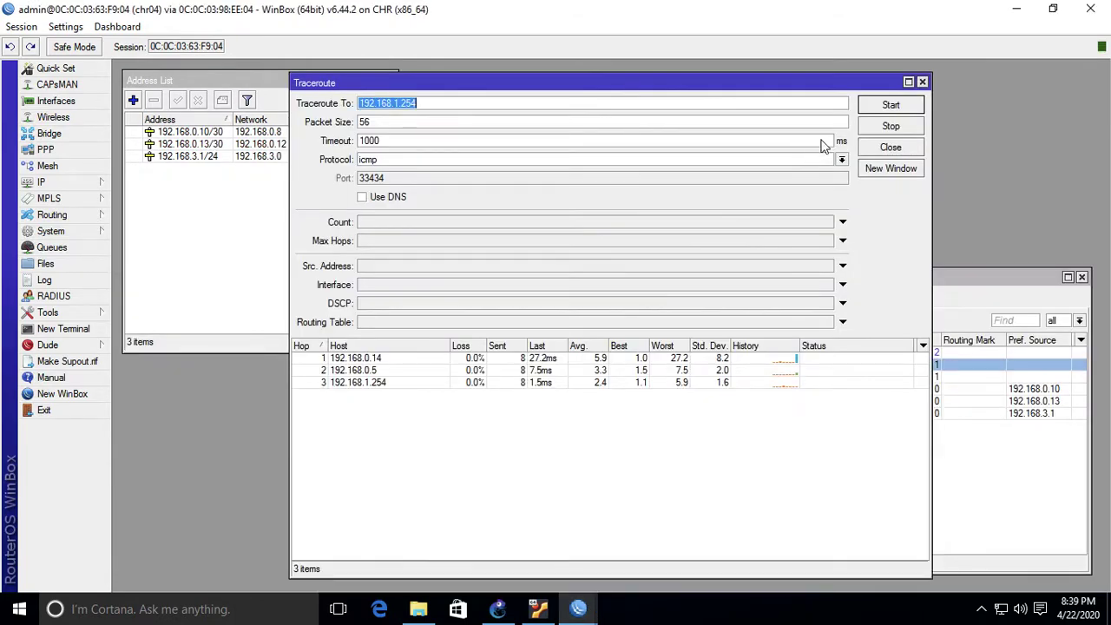
{"action": "left_click", "coordinate": [896, 110]}
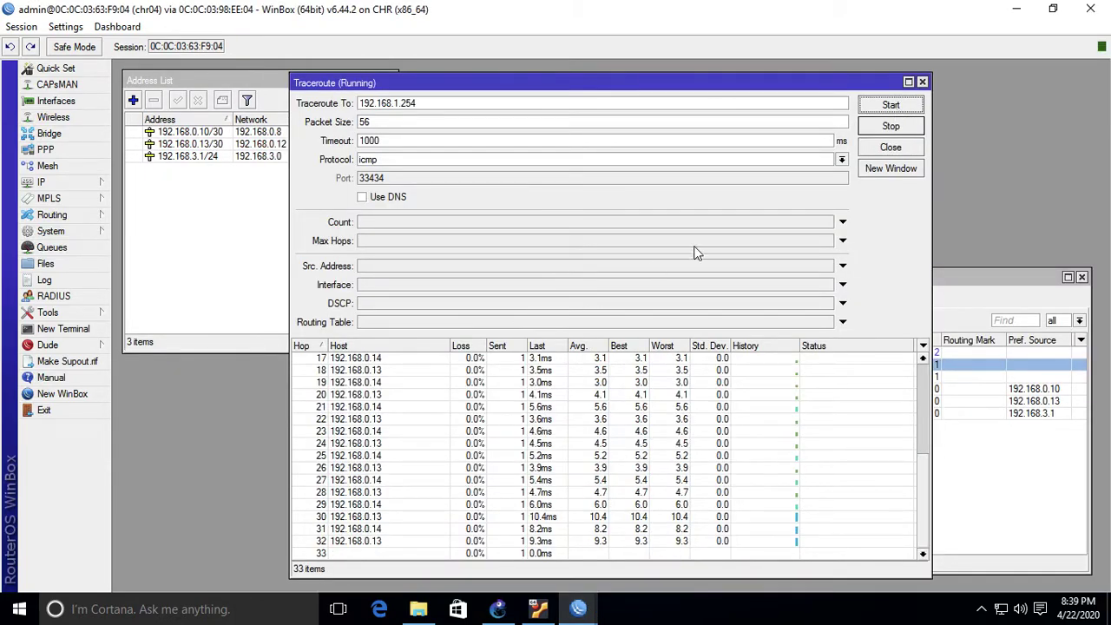
{"action": "left_click", "coordinate": [909, 127]}
{"action": "scroll", "coordinate": [451, 428], "scroll_direction": "up", "scroll_amount": 5}
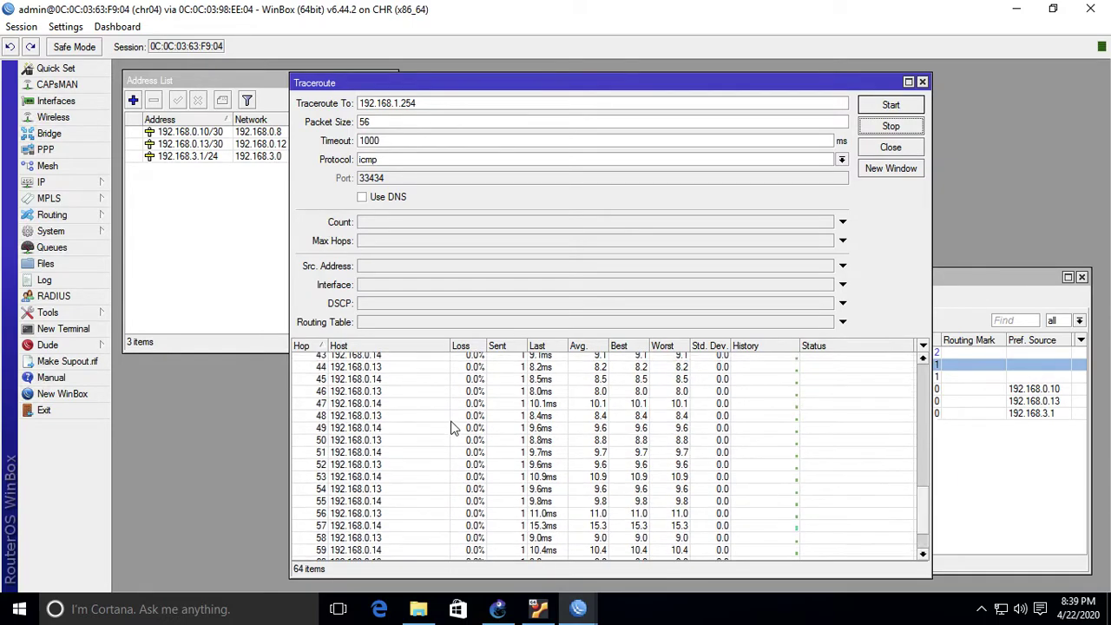
{"action": "scroll", "coordinate": [452, 428], "scroll_direction": "up", "scroll_amount": 9}
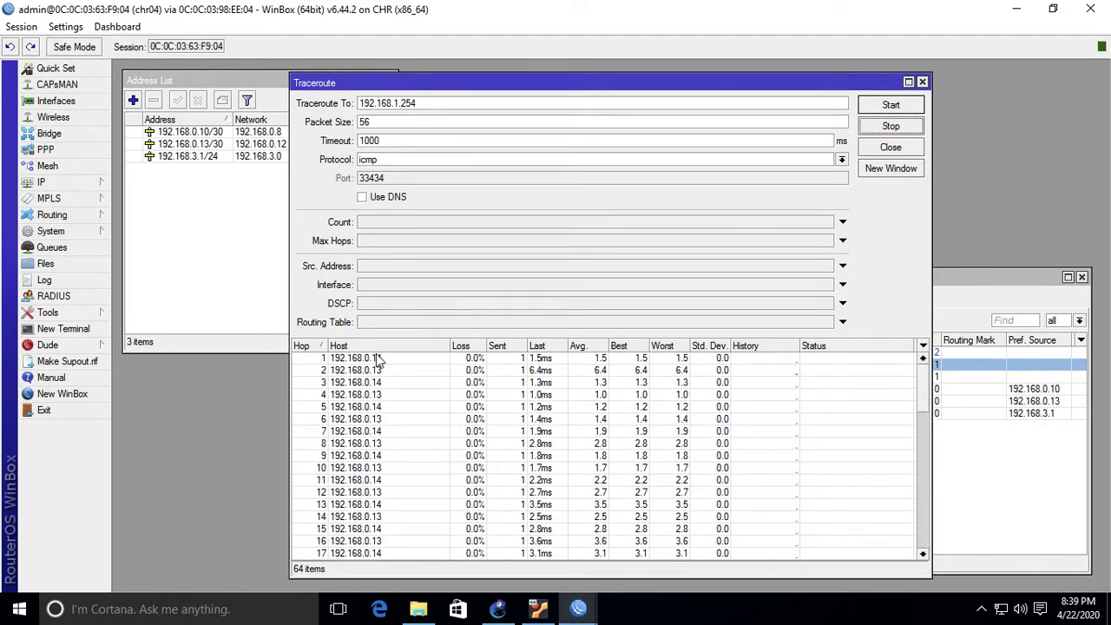
Examine which default route is active in chr04's route list, and check the path in the GNS3 topology before returning to WinBox
{"action": "left_click", "coordinate": [994, 434]}
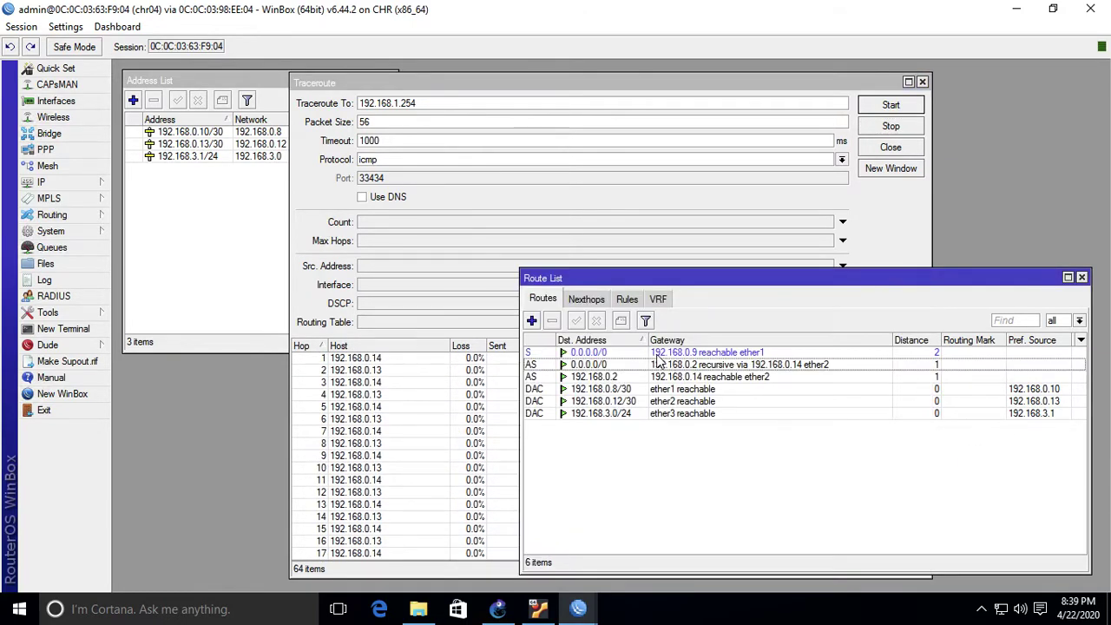
{"action": "left_click", "coordinate": [710, 368]}
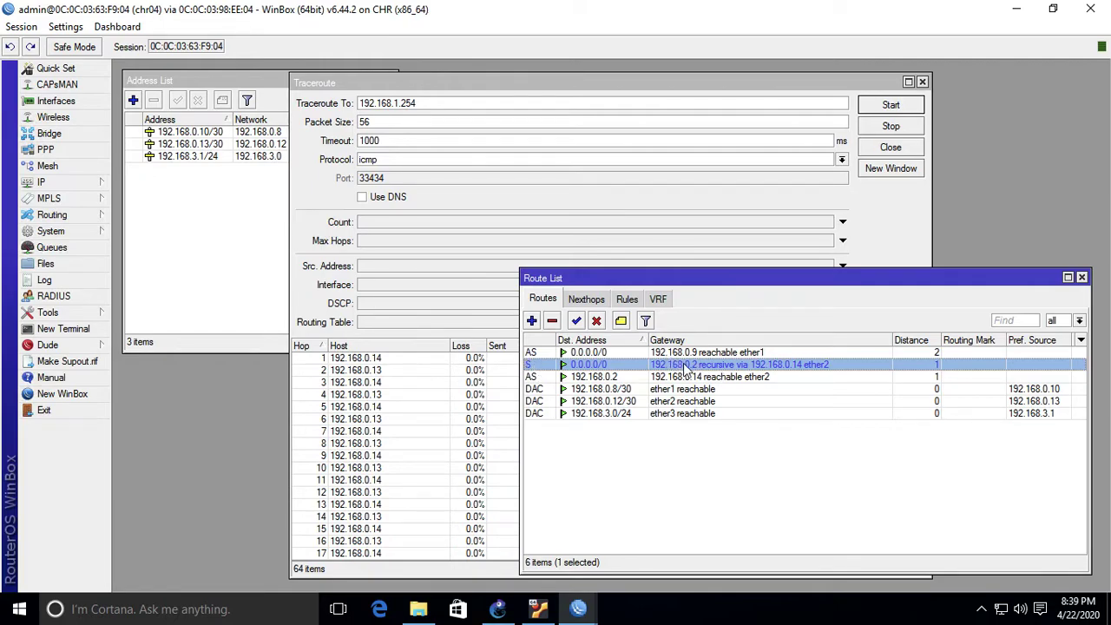
{"action": "left_click", "coordinate": [498, 608]}
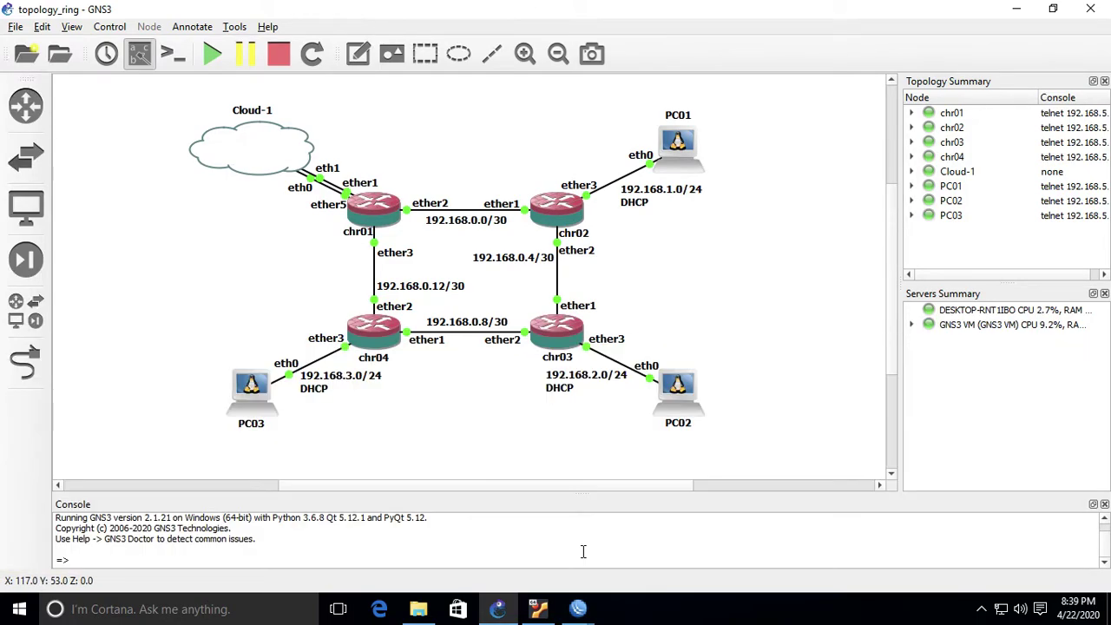
{"action": "mouse_move", "coordinate": [578, 608]}
{"action": "left_click", "coordinate": [549, 547]}
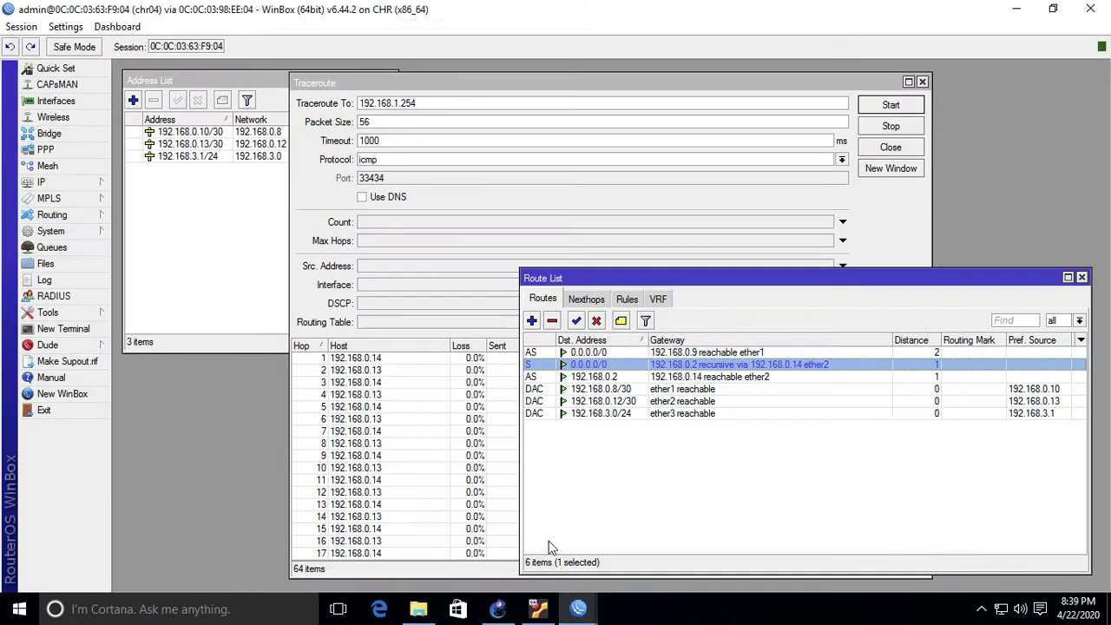
Examine the first seven hops of chr04's traceroute to 192.168.1.254 one by one
{"action": "left_click", "coordinate": [415, 419]}
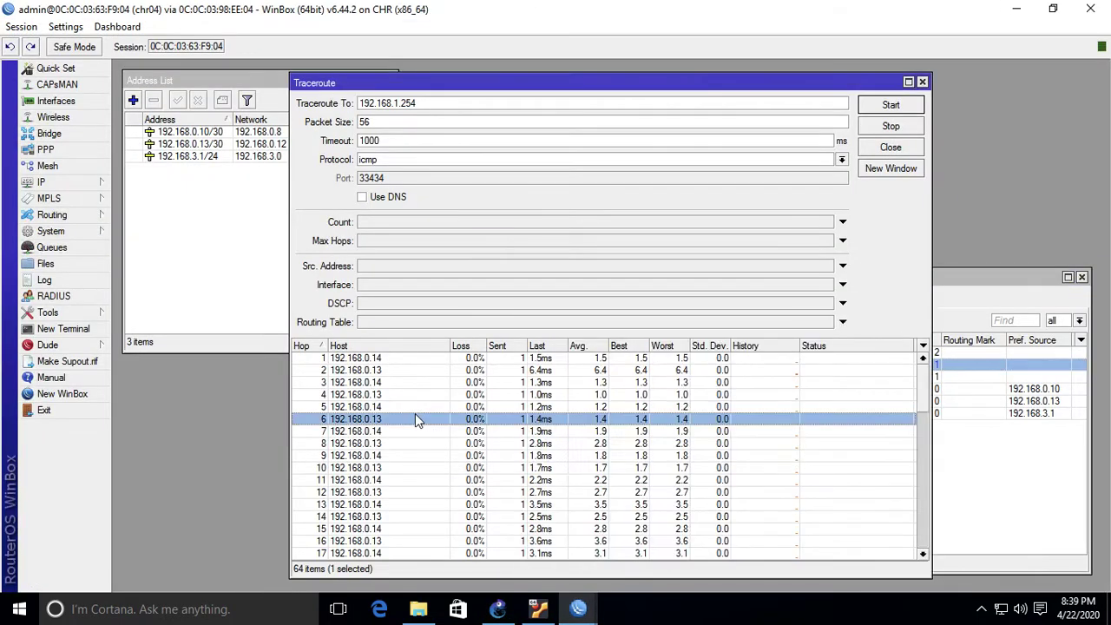
{"action": "left_click", "coordinate": [411, 359]}
{"action": "key", "text": "Down"}
{"action": "key", "text": "Down"}
{"action": "key", "text": "Down"}
{"action": "key", "text": "Down"}
{"action": "key", "text": "Down"}
{"action": "key", "text": "Down"}
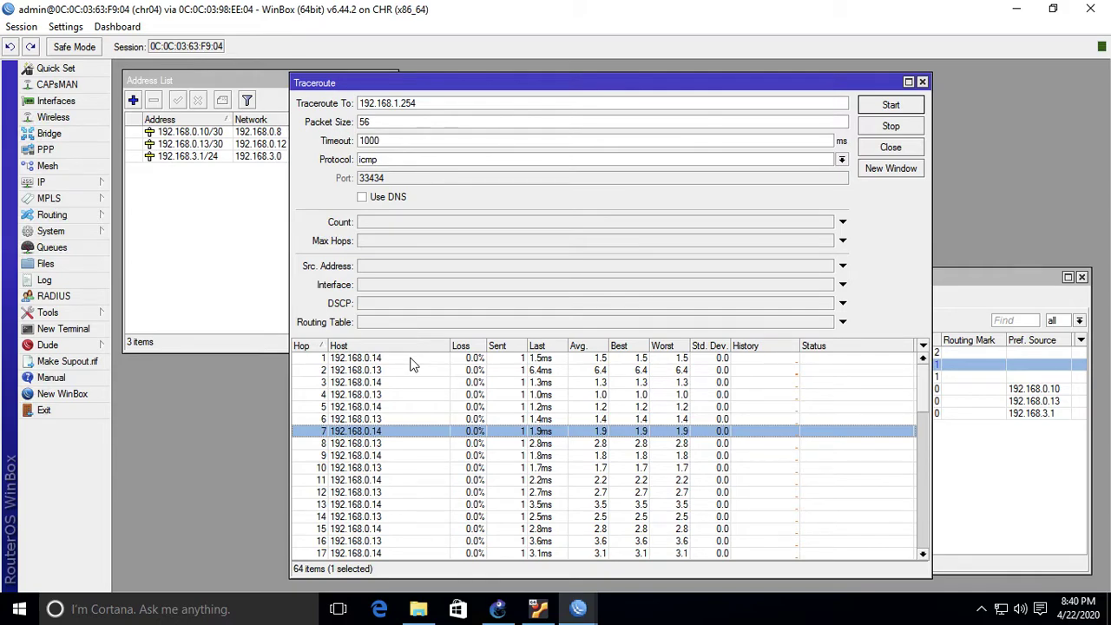
View the GNS3 topology once more, and show the closing THANKS! slide of the meeting09 presentation in PowerPoint
{"action": "left_click", "coordinate": [499, 610]}
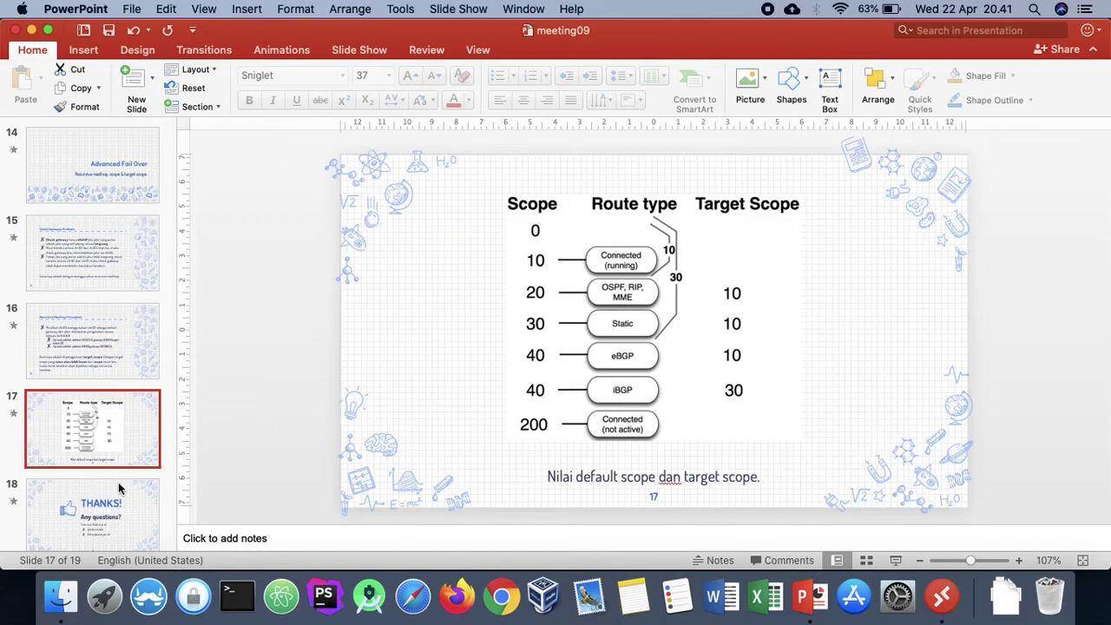
{"action": "left_click", "coordinate": [92, 497]}
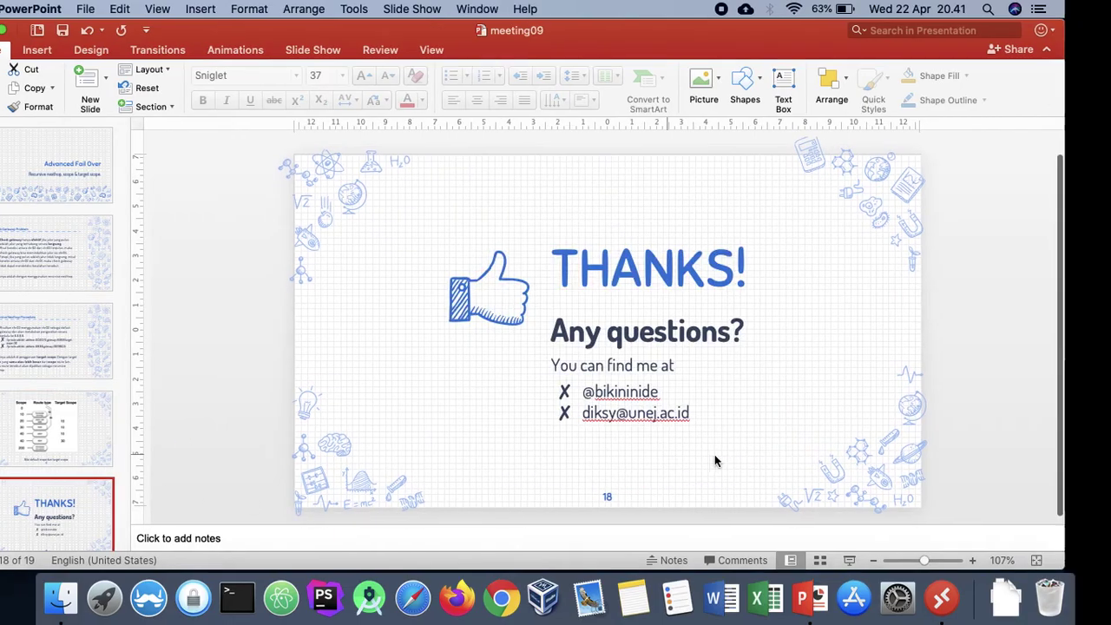